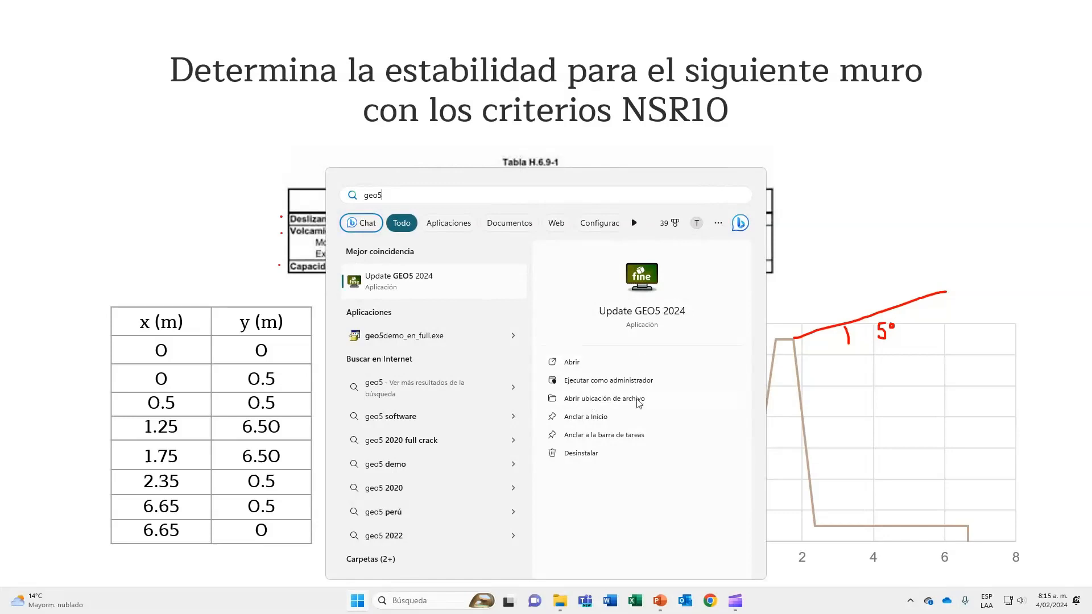
# Open the GEO5 2024 program folder and launch Cantilever Wall as the demoversion.
pyautogui.click(638, 398)
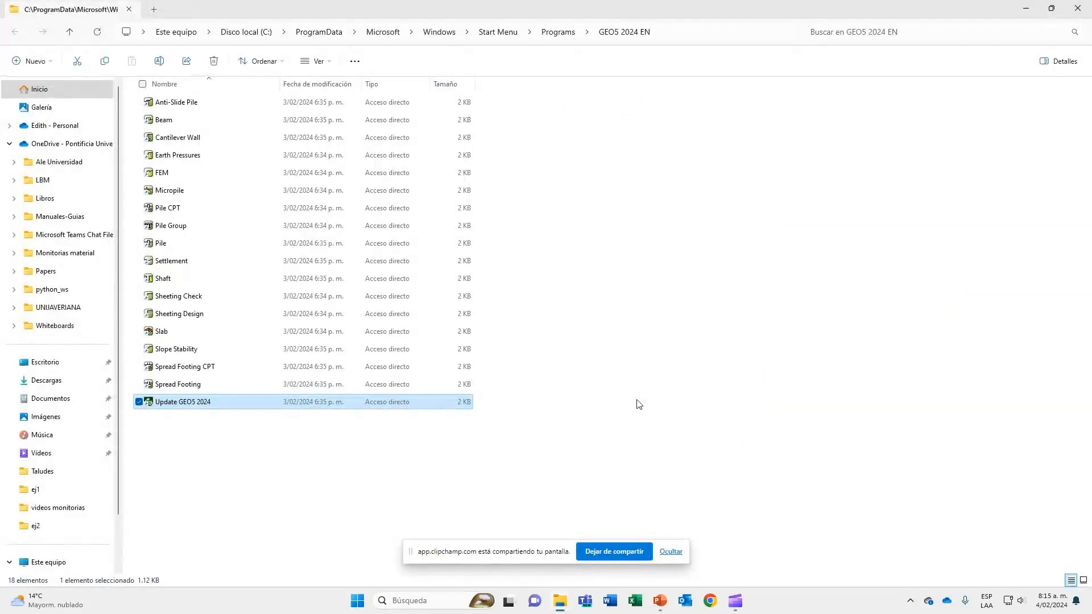
pyautogui.click(139, 402)
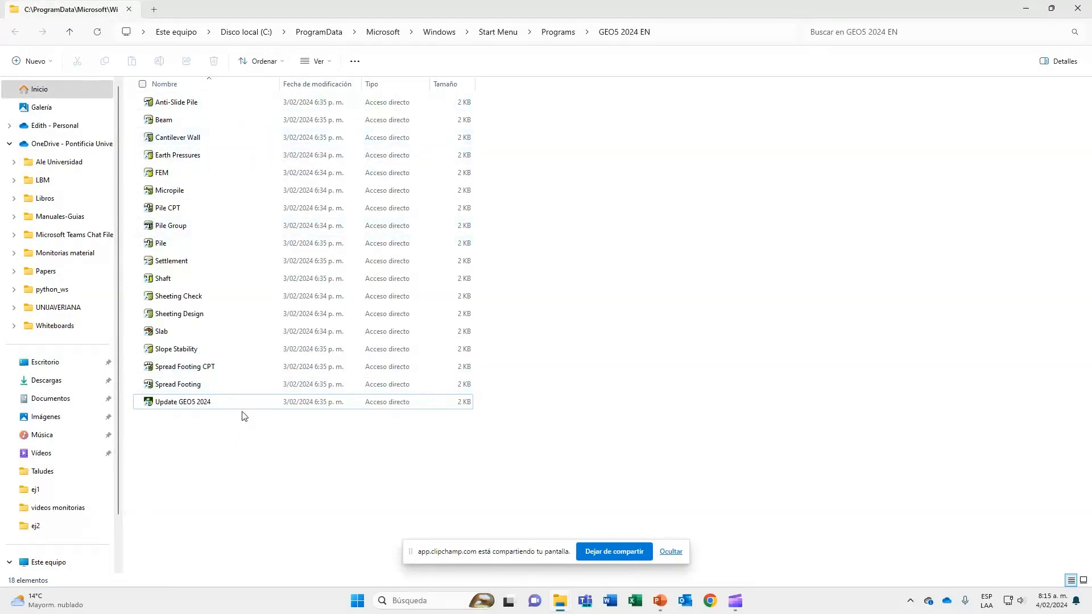
pyautogui.doubleClick(200, 141)
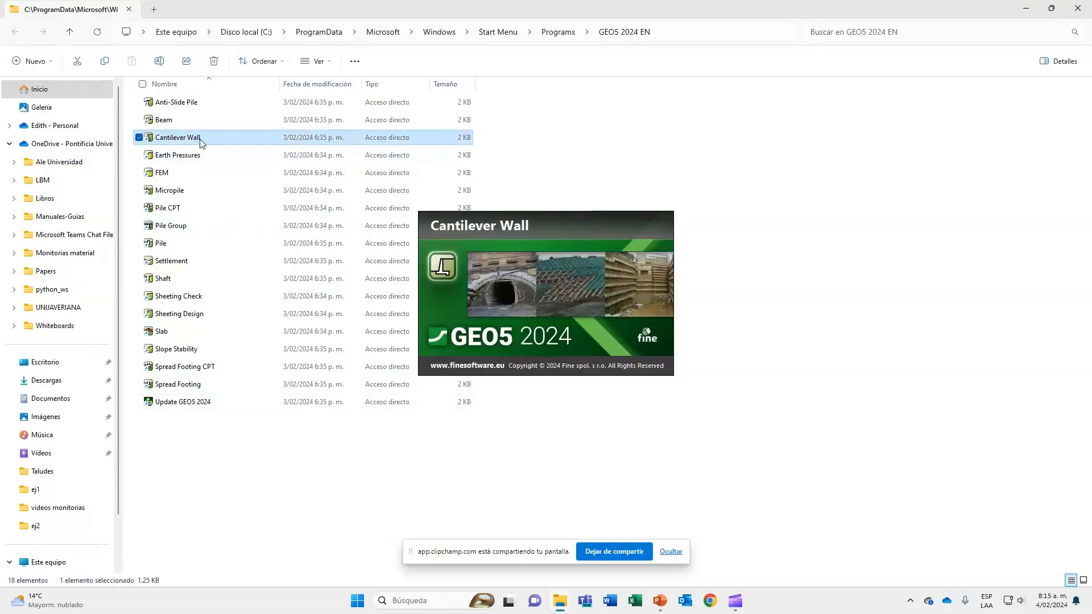
pyautogui.moveTo(556, 247); pyautogui.dragTo(590, 248)
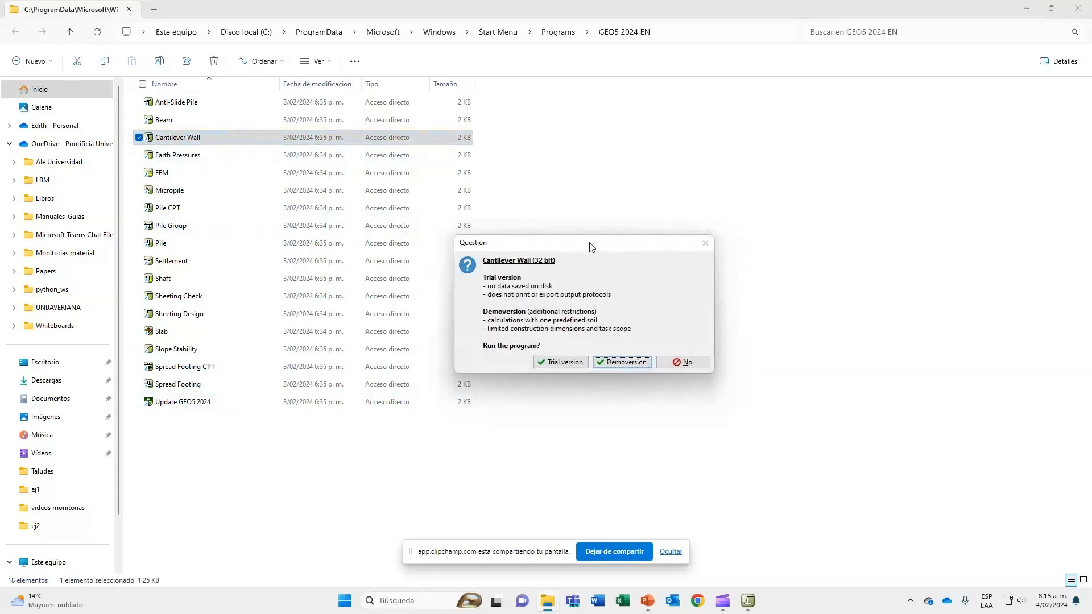
pyautogui.click(623, 363)
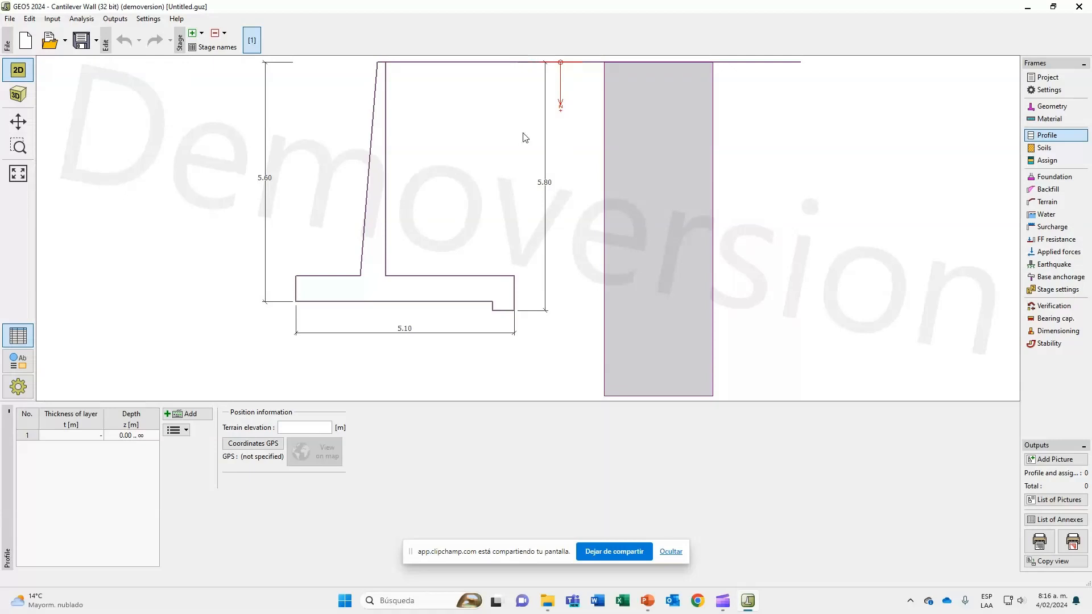
# Examine the default wall drawing and its dimensions in the 2D and 3D views, up close and in full.
pyautogui.scroll(-3, 471, 207)
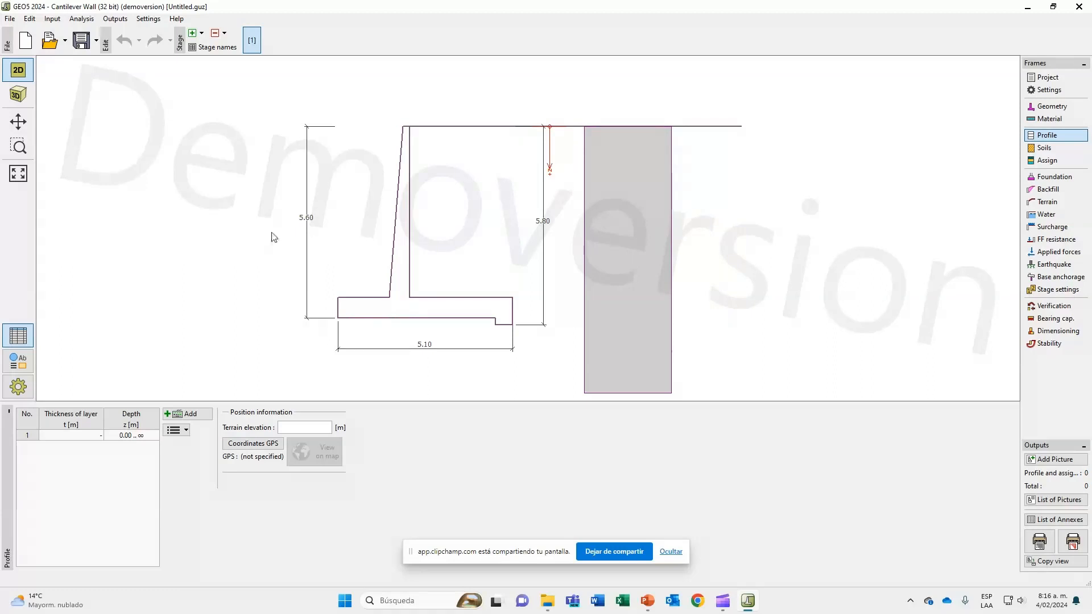
pyautogui.click(17, 95)
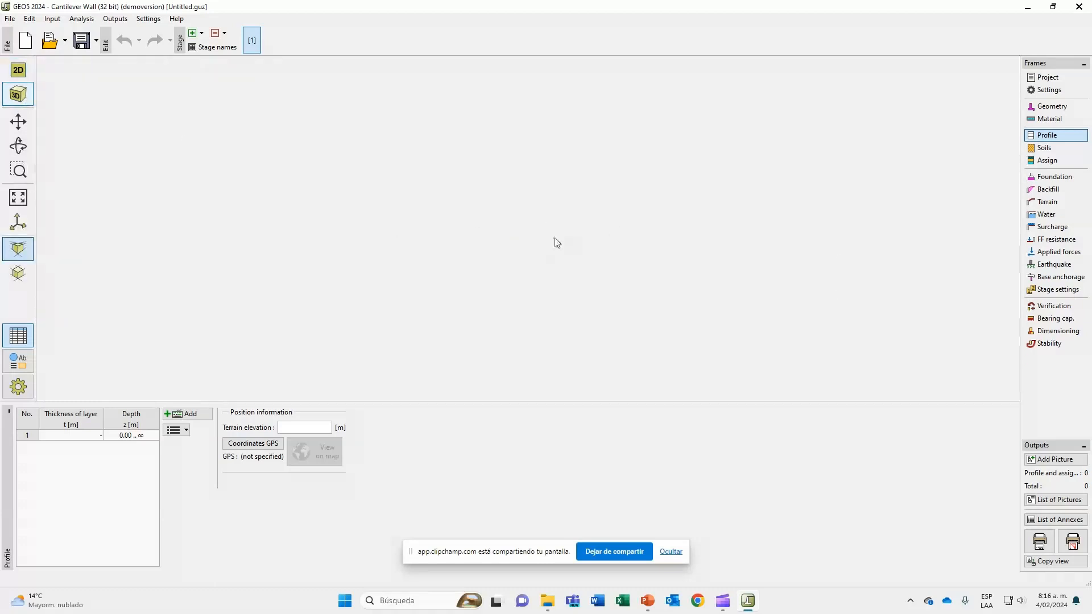
pyautogui.click(18, 77)
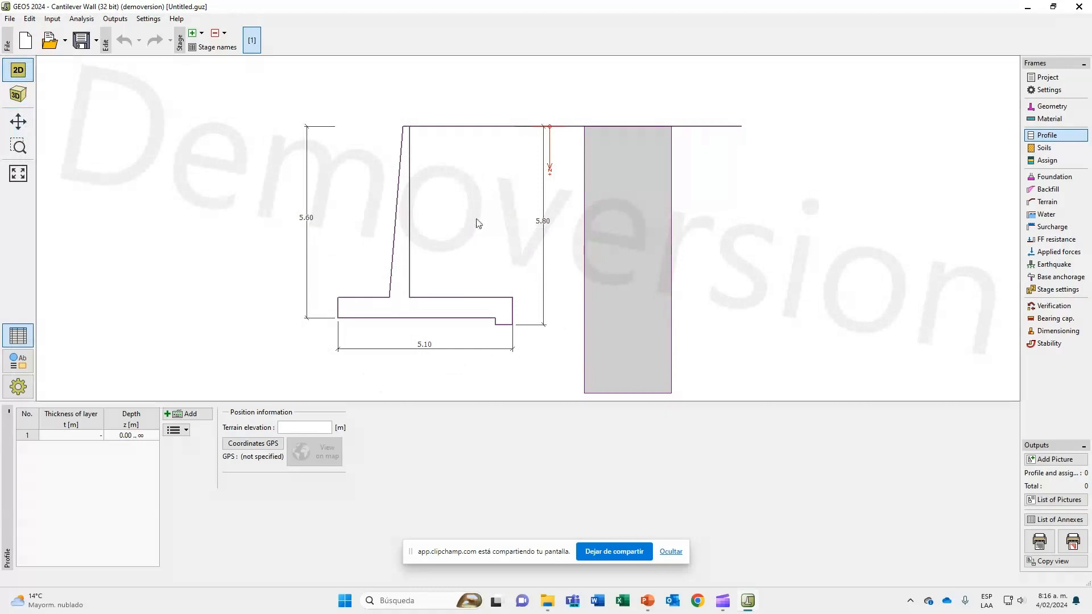
pyautogui.moveTo(478, 223)
pyautogui.mouseDown()
pyautogui.moveTo(531, 222)
pyautogui.moveTo(512, 209)
pyautogui.moveTo(410, 205)
pyautogui.moveTo(488, 203)
pyautogui.mouseUp()
pyautogui.click(23, 122)
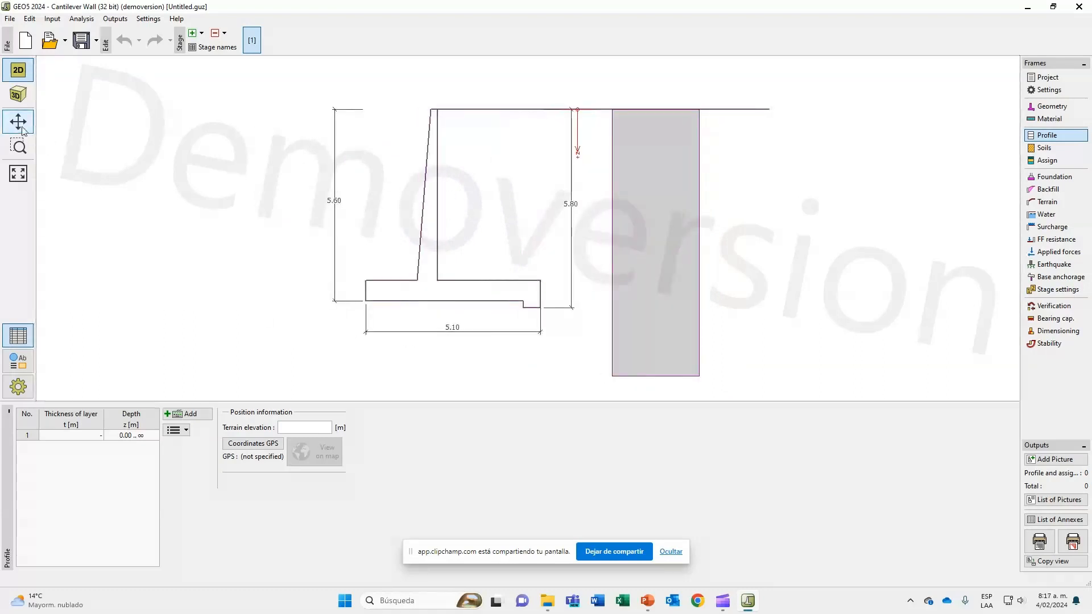
pyautogui.click(19, 146)
pyautogui.moveTo(338, 88)
pyautogui.mouseDown()
pyautogui.moveTo(637, 303)
pyautogui.moveTo(525, 187)
pyautogui.moveTo(452, 161)
pyautogui.mouseUp()
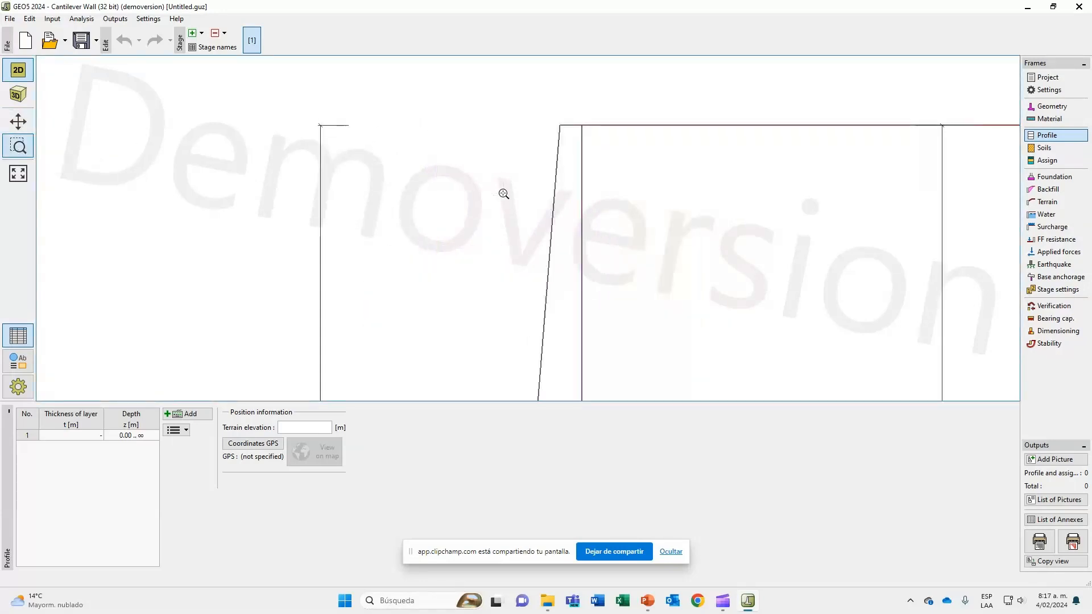
pyautogui.scroll(-1, 381, 173)
pyautogui.scroll(-1, 380, 173)
pyautogui.scroll(1, 455, 243)
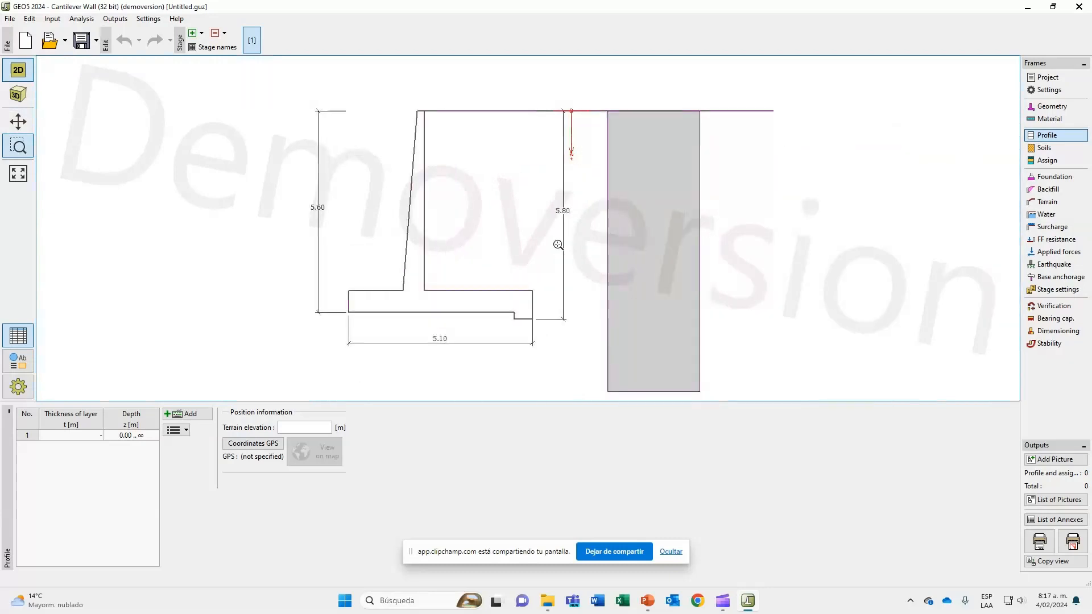
pyautogui.scroll(1, 482, 183)
pyautogui.scroll(-1, 482, 183)
pyautogui.moveTo(483, 183); pyautogui.dragTo(489, 198)
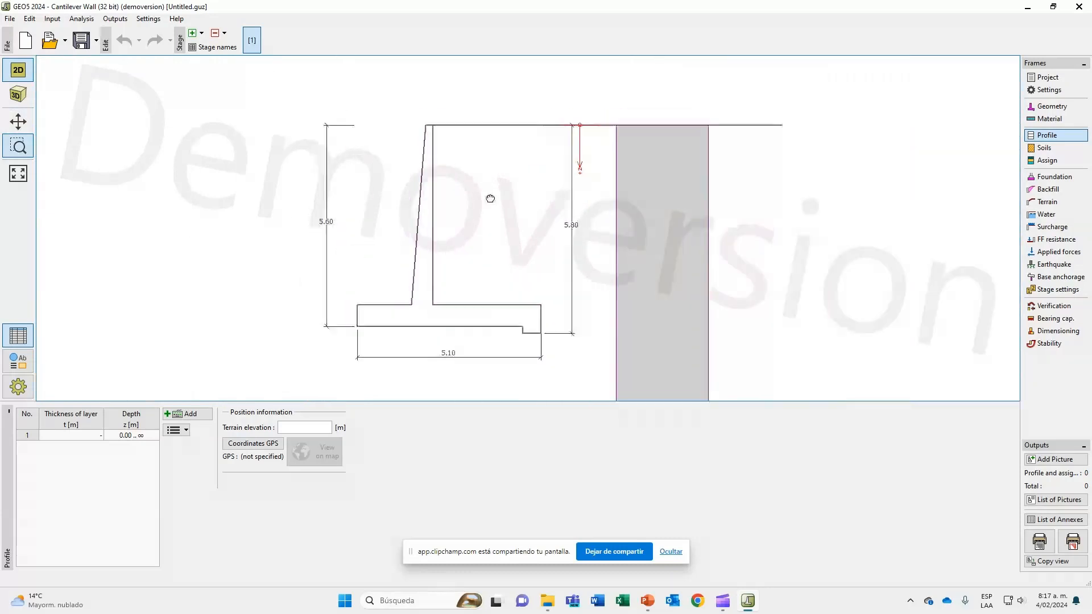
pyautogui.click(25, 177)
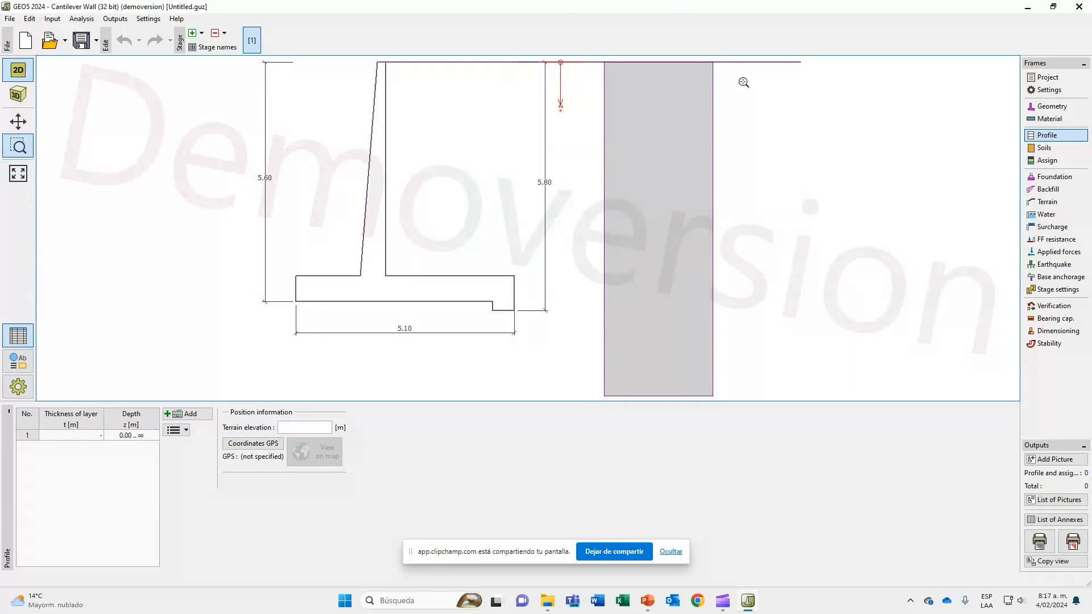
# Fill in the project data with project "Monitoria Muros", customer "Geotecnia" and the author's name.
pyautogui.click(1077, 77)
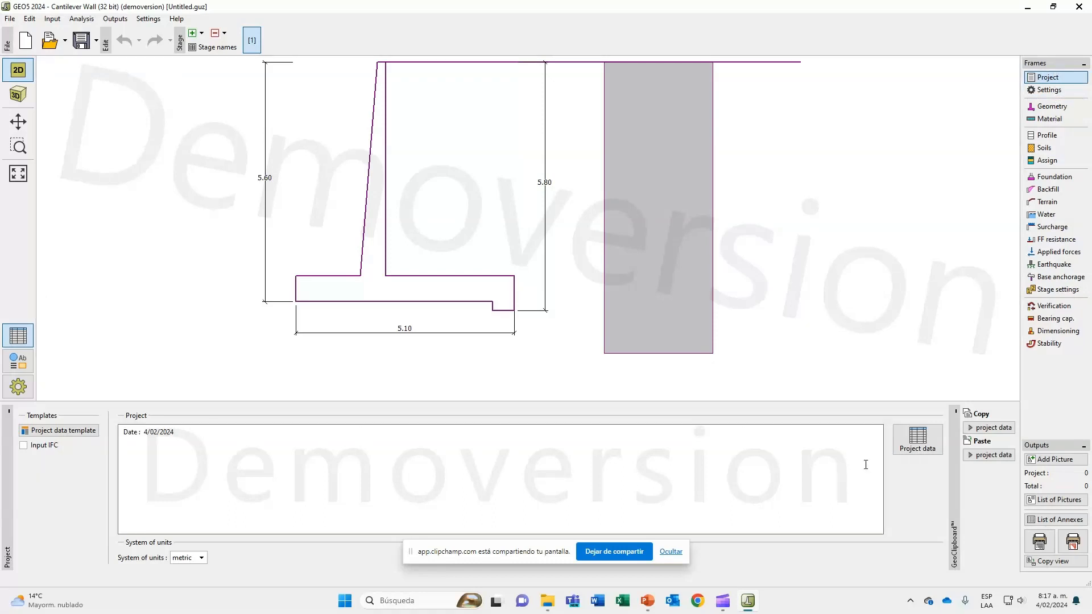
pyautogui.click(909, 448)
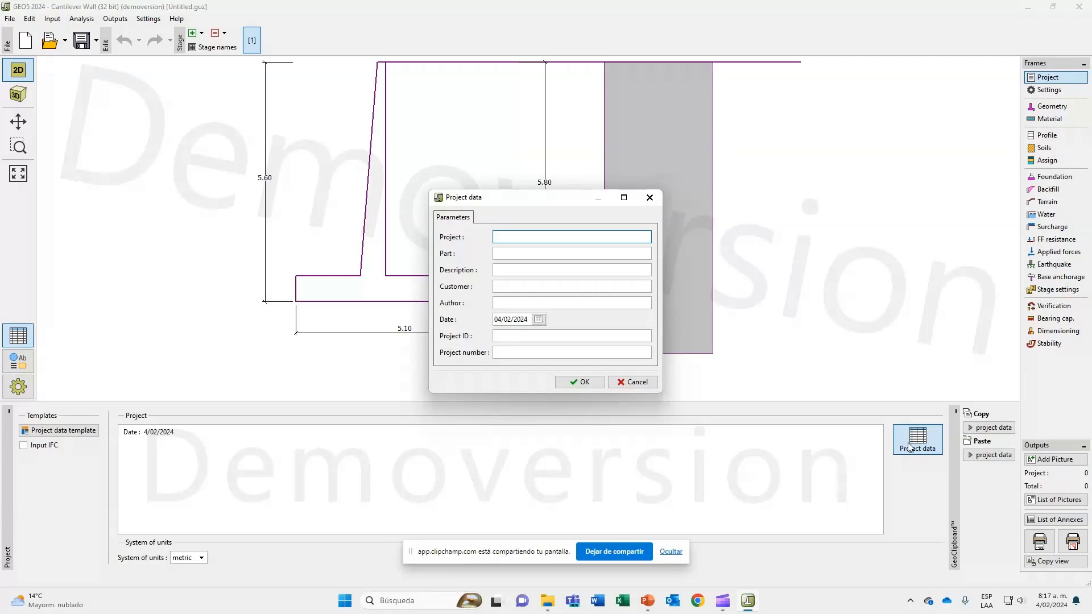
pyautogui.write('Monitoria Muros')
pyautogui.click(515, 270)
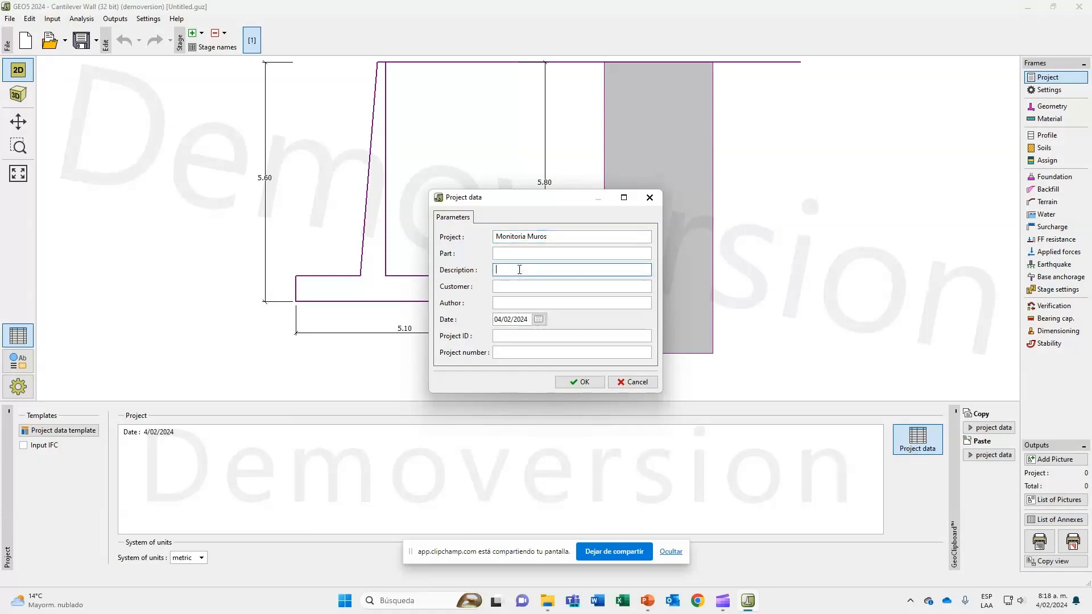
pyautogui.click(517, 286)
pyautogui.write('G')
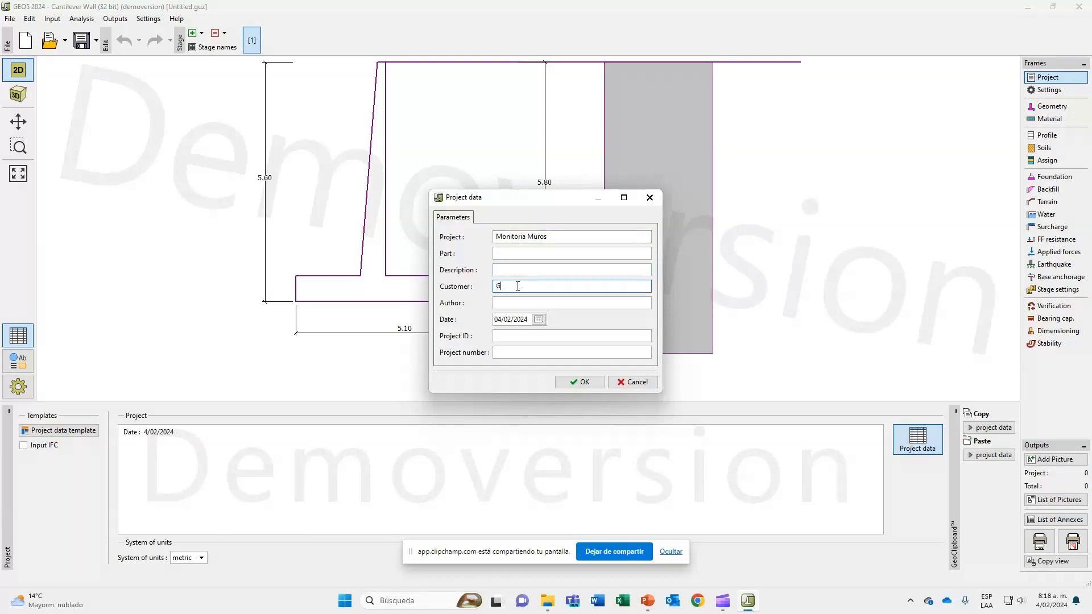
pyautogui.write('eotecnia')
pyautogui.press('Tab')
pyautogui.write('Alejandro')
pyautogui.click(590, 383)
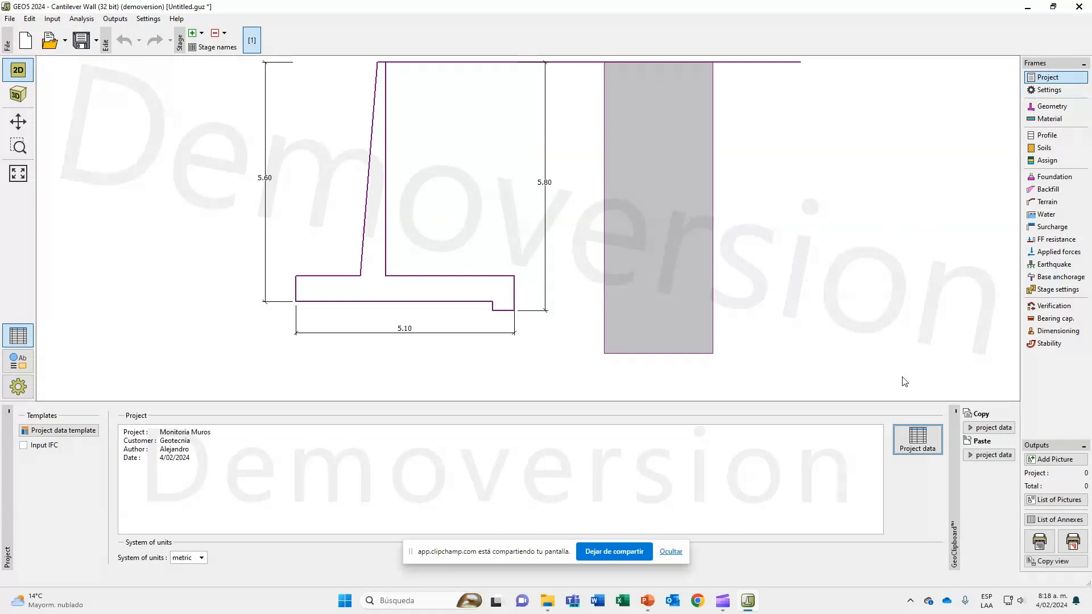
# Open the current analysis settings for editing and keep Safety factors (ASD) as the verification methodology for the wall analysis.
pyautogui.click(1034, 91)
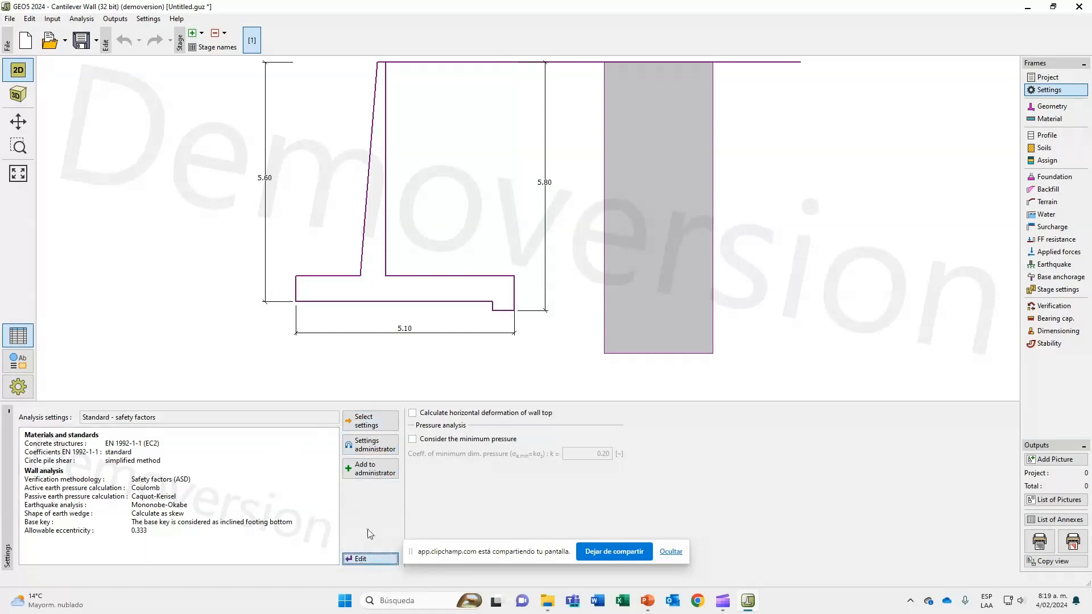
pyautogui.click(371, 556)
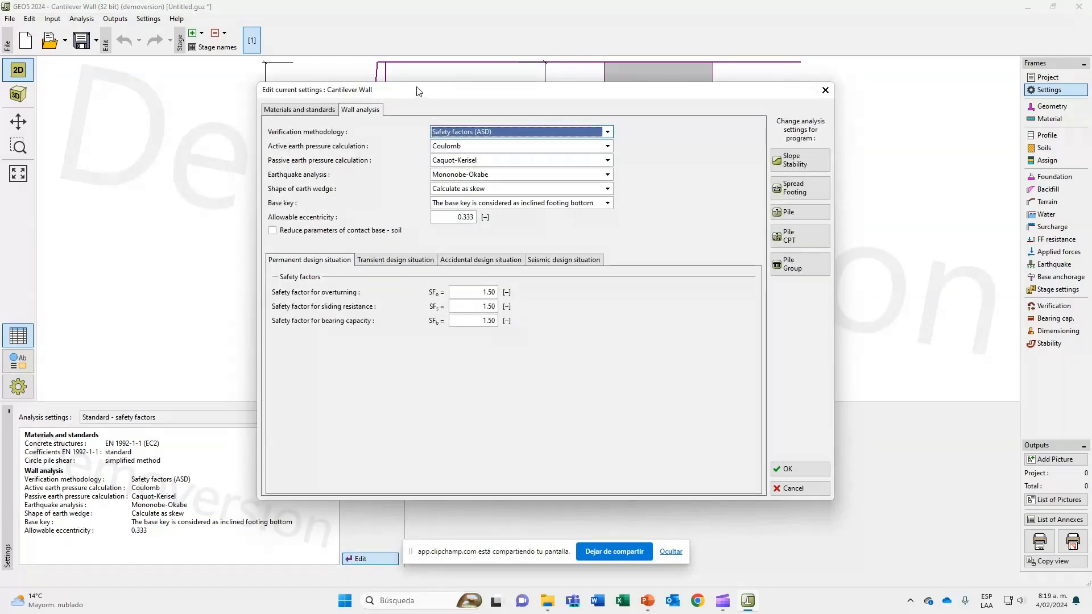
pyautogui.moveTo(419, 91); pyautogui.dragTo(465, 94)
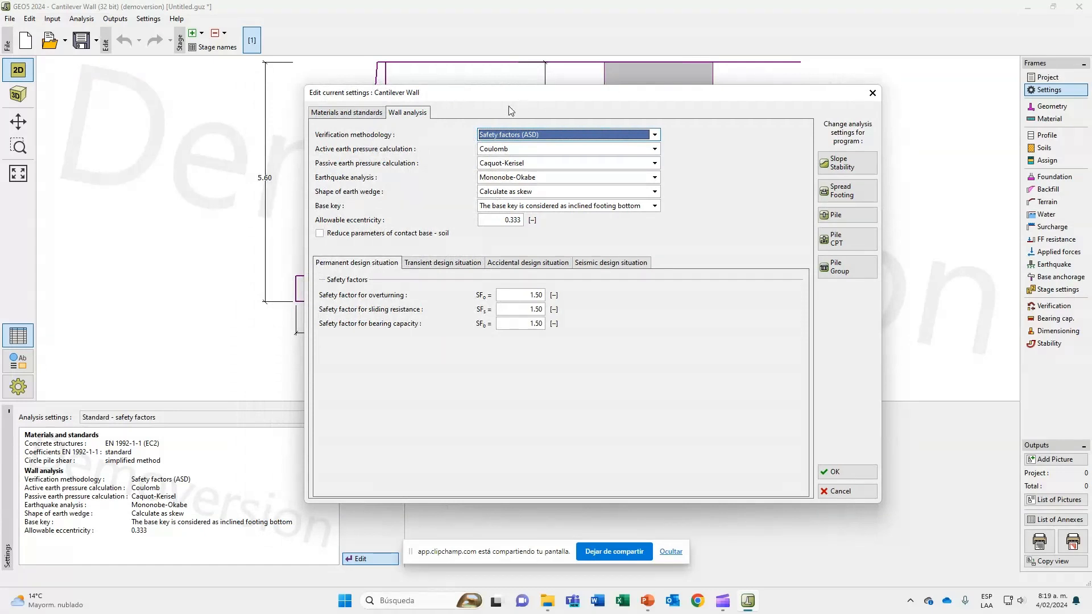
pyautogui.click(479, 137)
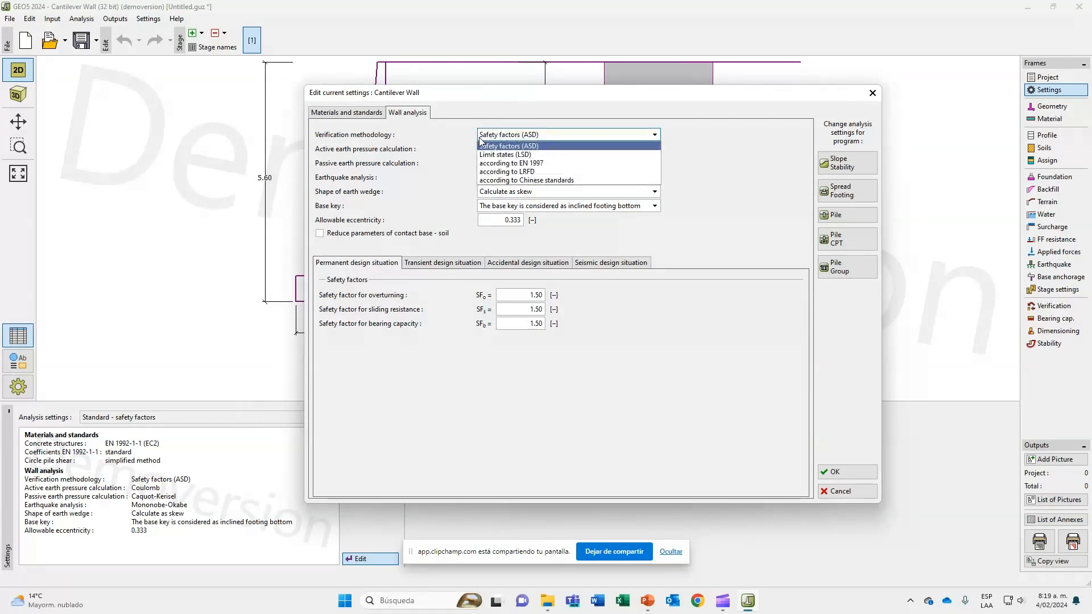
pyautogui.click(509, 136)
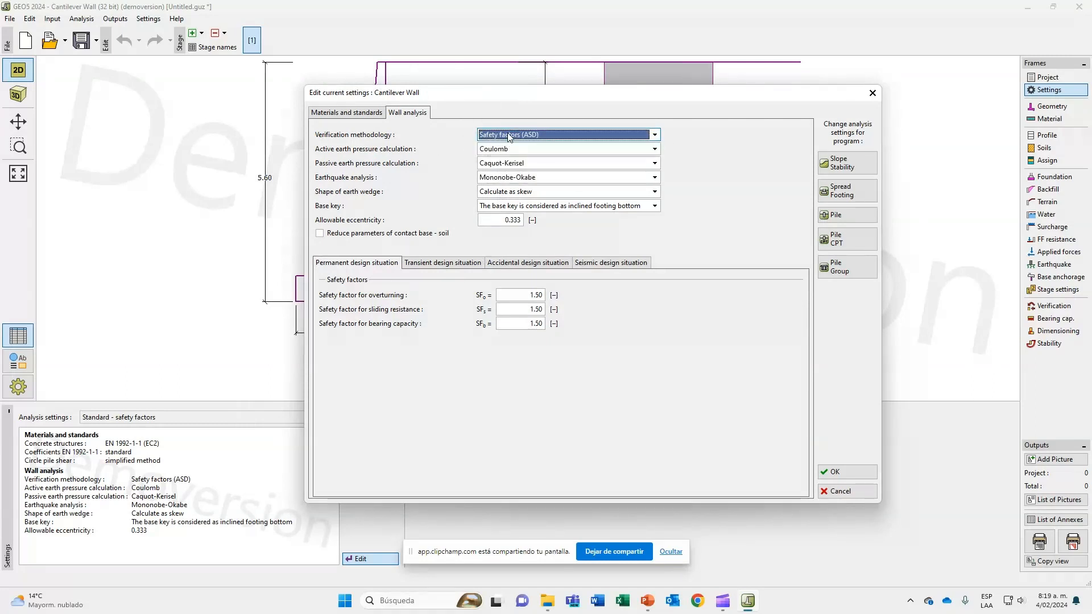
# Switch to the PowerPoint slide show, advance to the "Metodologías de verificación" slide and underline the ASD heading.
pyautogui.hotkey('alt', 'Tab')
pyautogui.hotkey('alt', 'Tab')
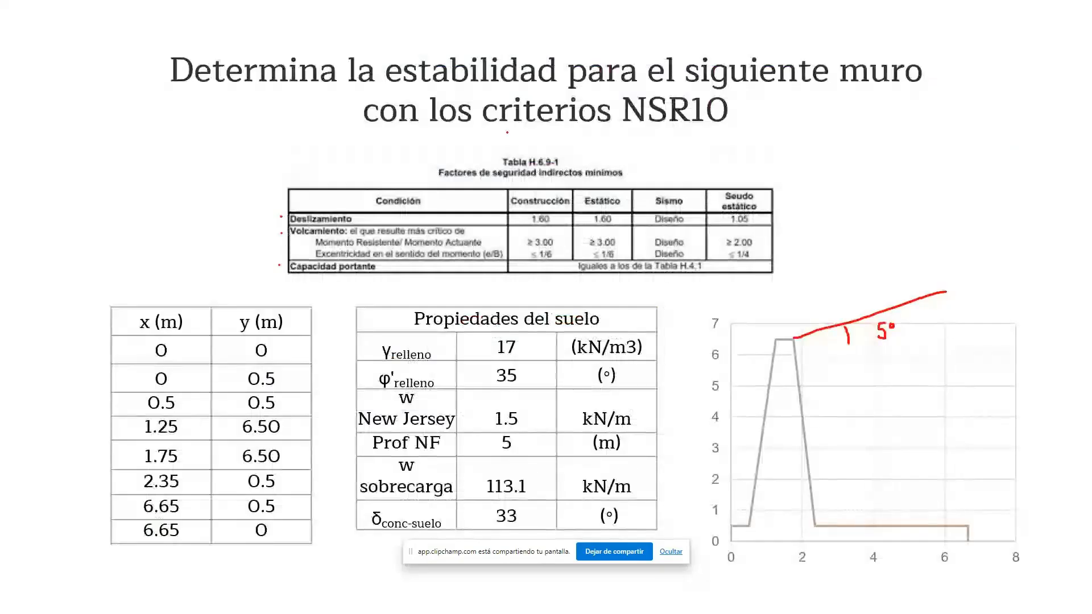
pyautogui.press('Right')
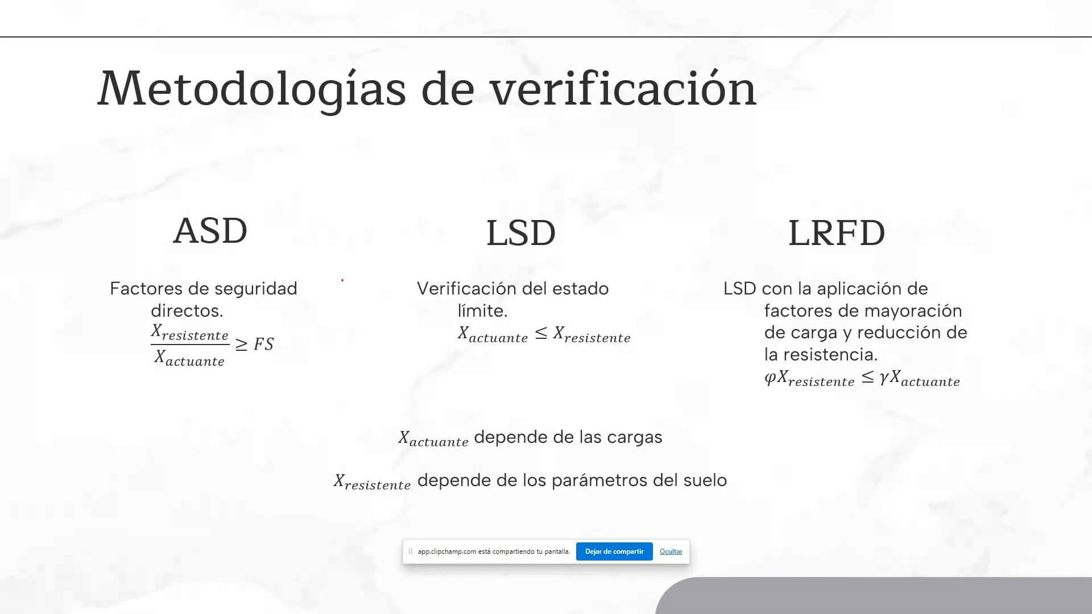
pyautogui.moveTo(179, 243); pyautogui.dragTo(239, 249)
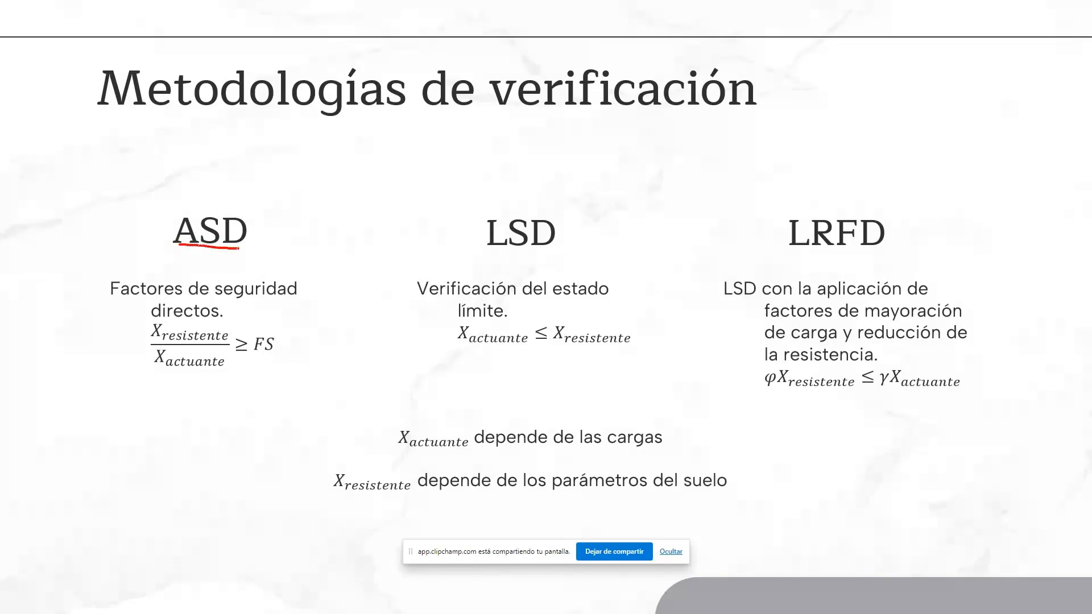
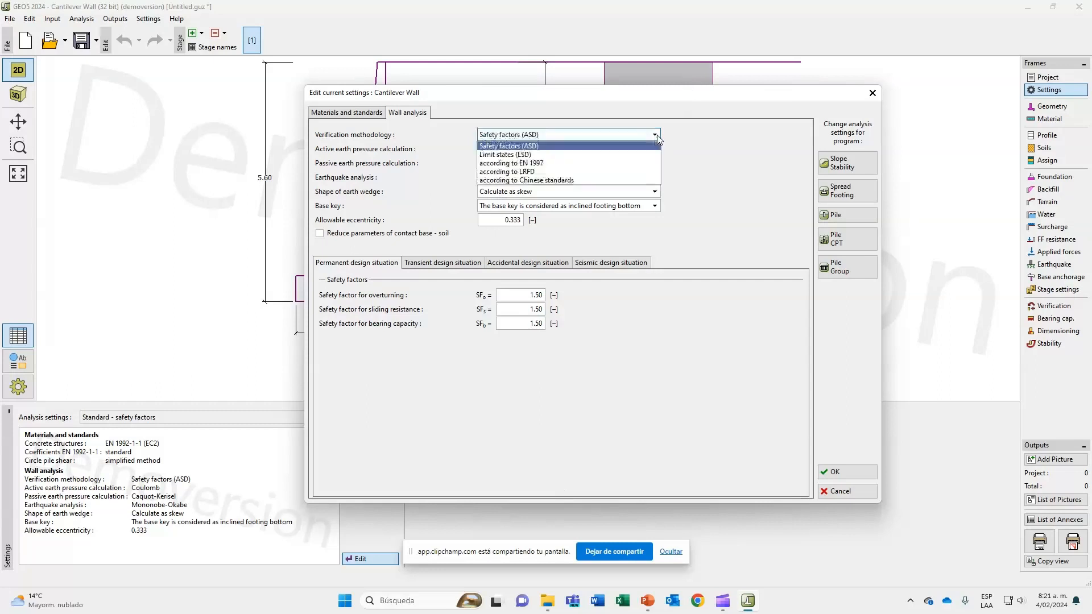
# Keep Safety factors (ASD), set active and passive earth pressure calculation to Caquot-Kerisel, and keep Mononobe-Okabe for the earthquake analysis.
pyautogui.click(628, 147)
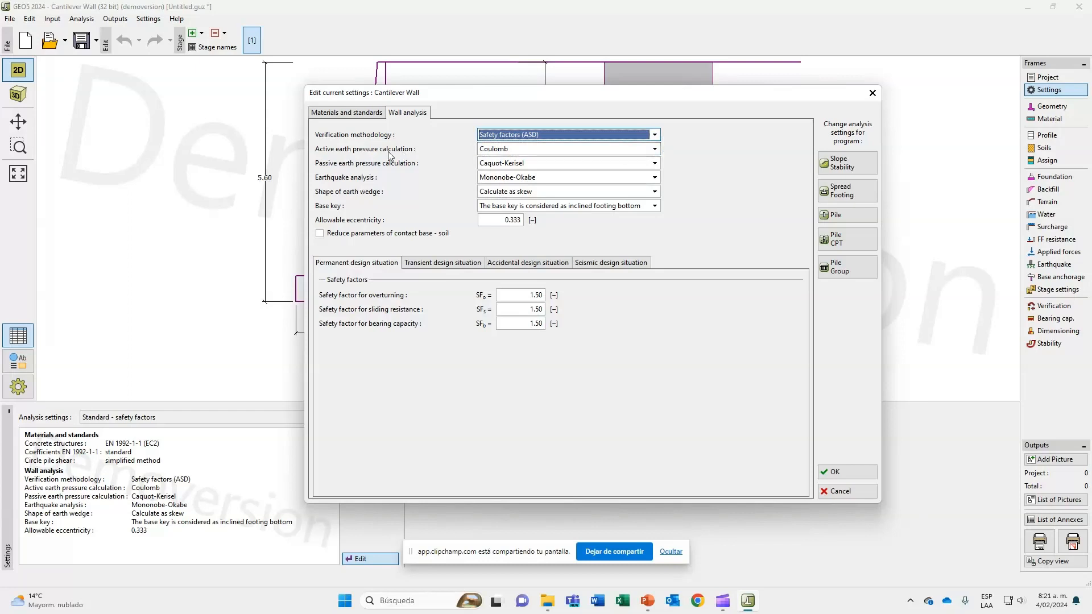
pyautogui.click(510, 151)
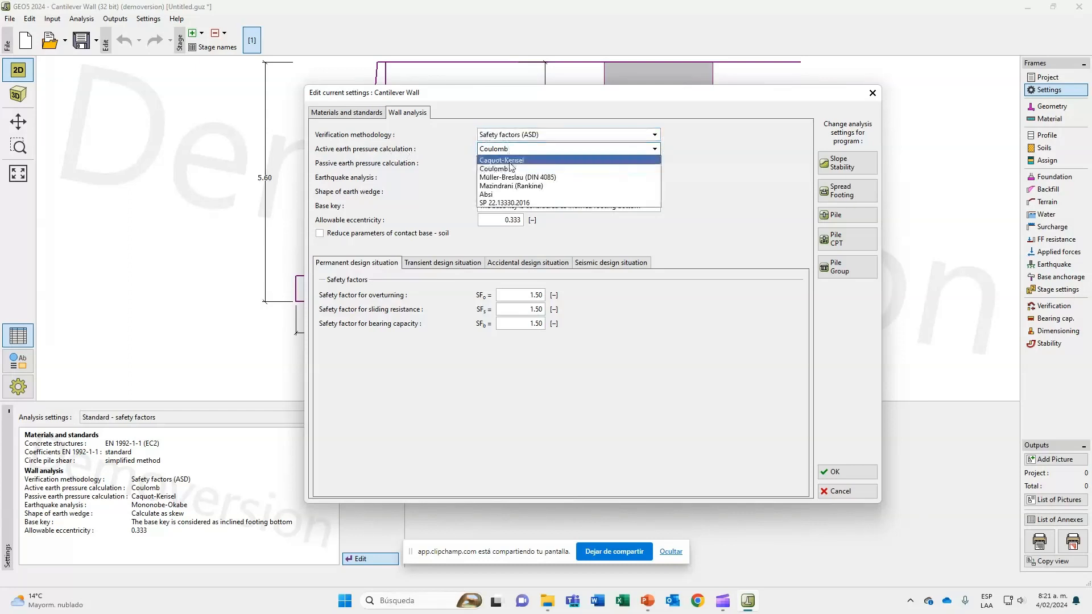
pyautogui.click(510, 163)
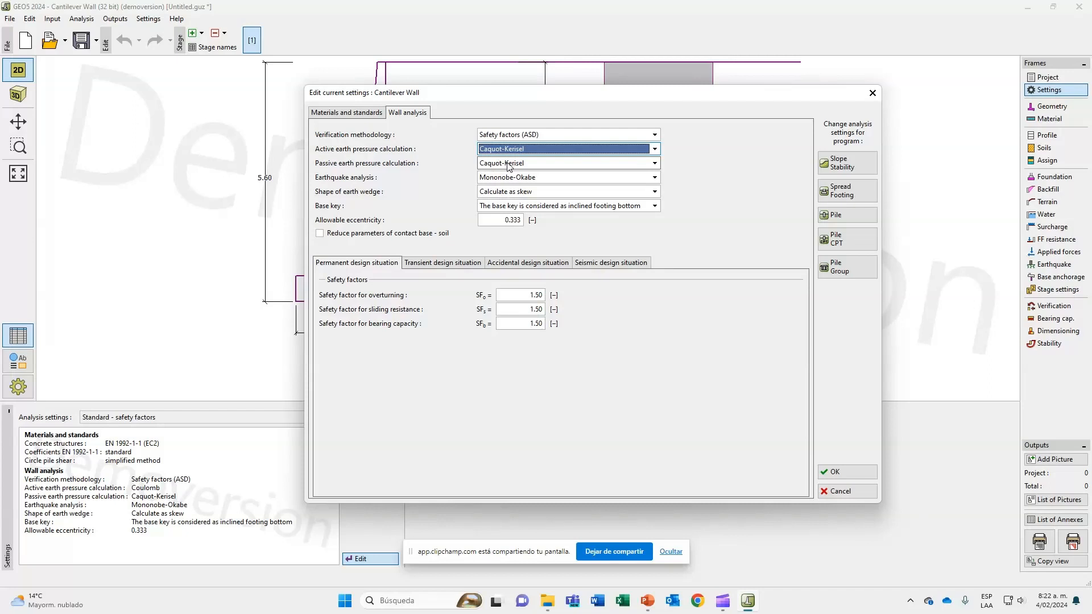
pyautogui.click(507, 163)
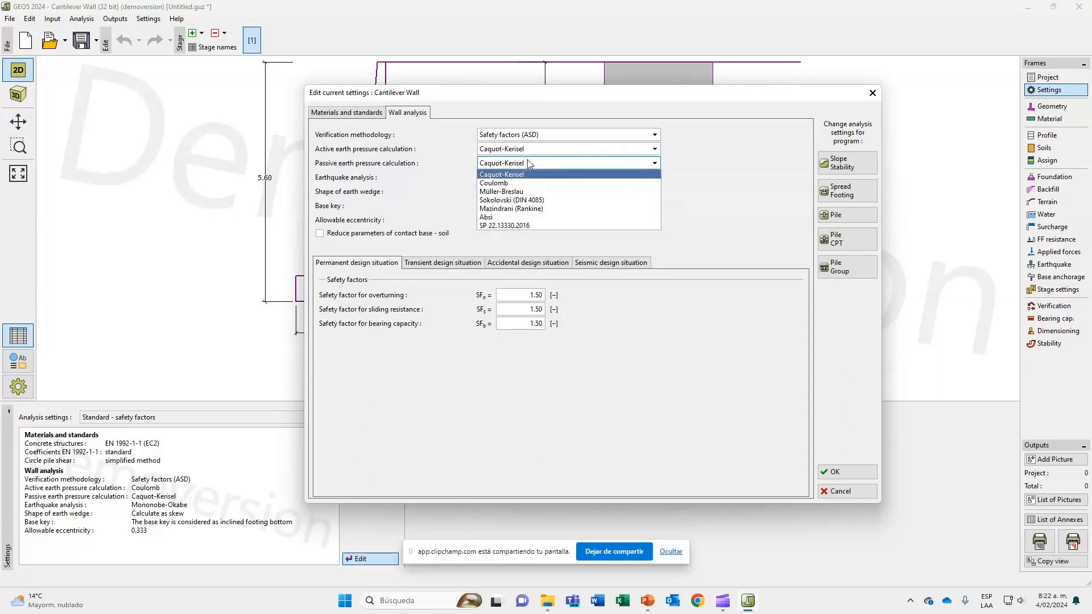
pyautogui.click(529, 174)
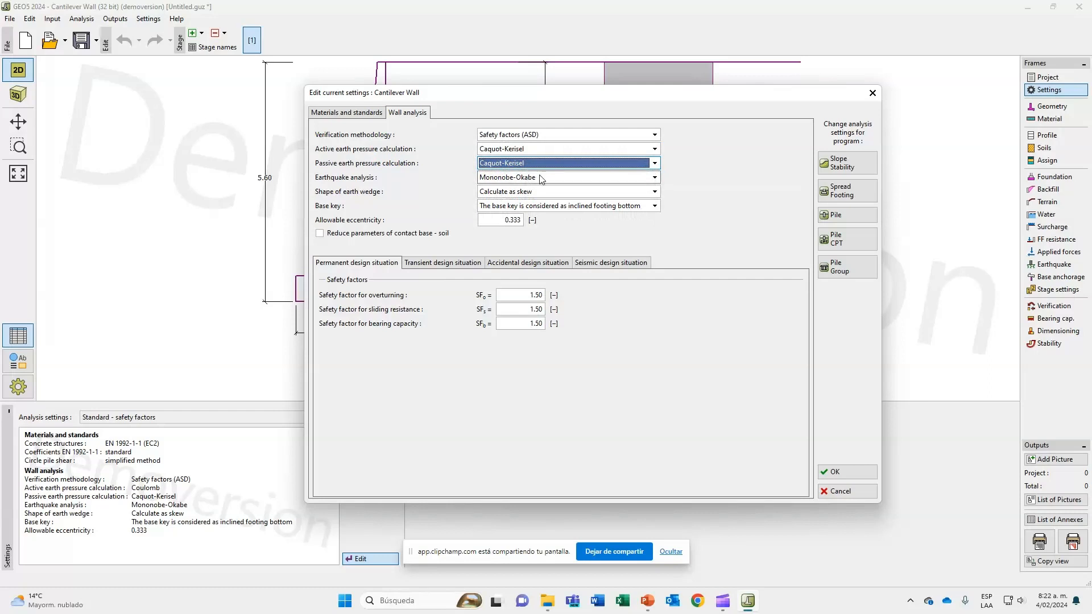
pyautogui.click(489, 180)
pyautogui.click(493, 187)
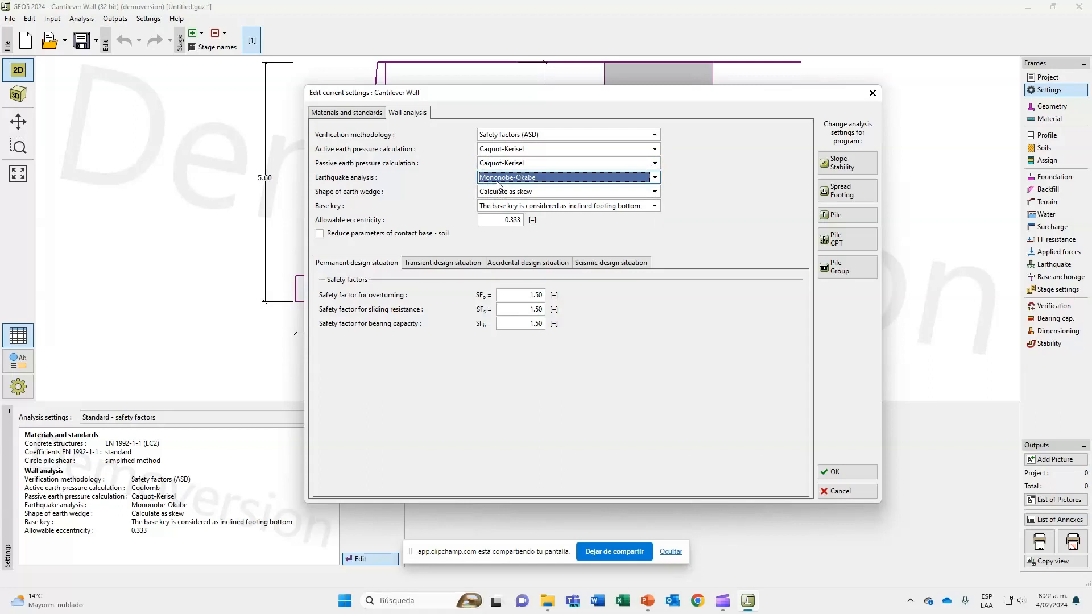
# Underline the 1/6 eccentricity limits in the NSR10 table on the PowerPoint slide and set the wall analysis allowable eccentricity to 1/6 in GEO5.
pyautogui.click(508, 219)
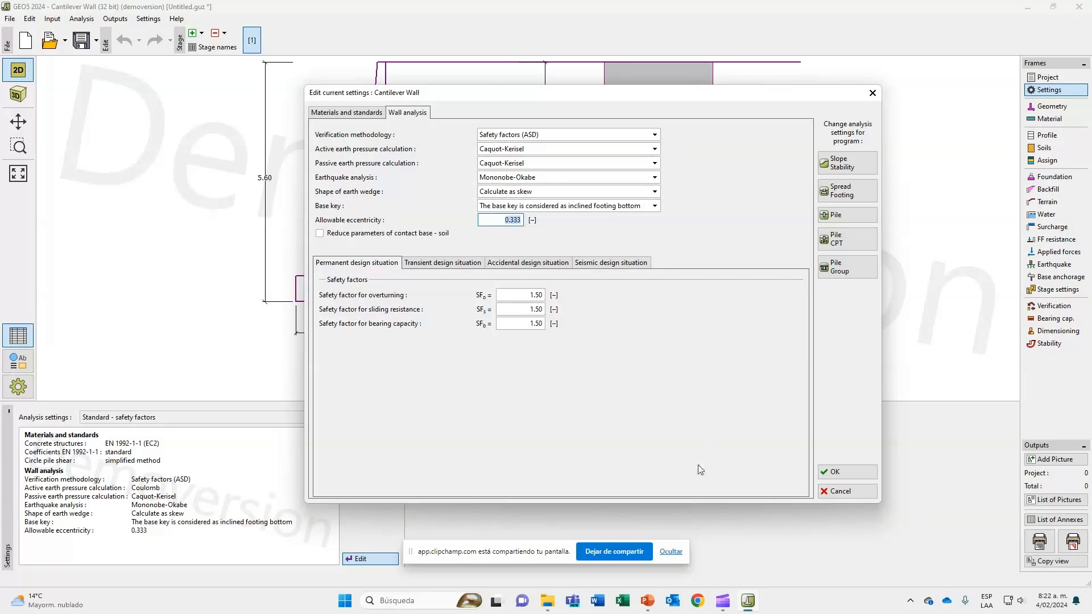
pyautogui.moveTo(654, 607)
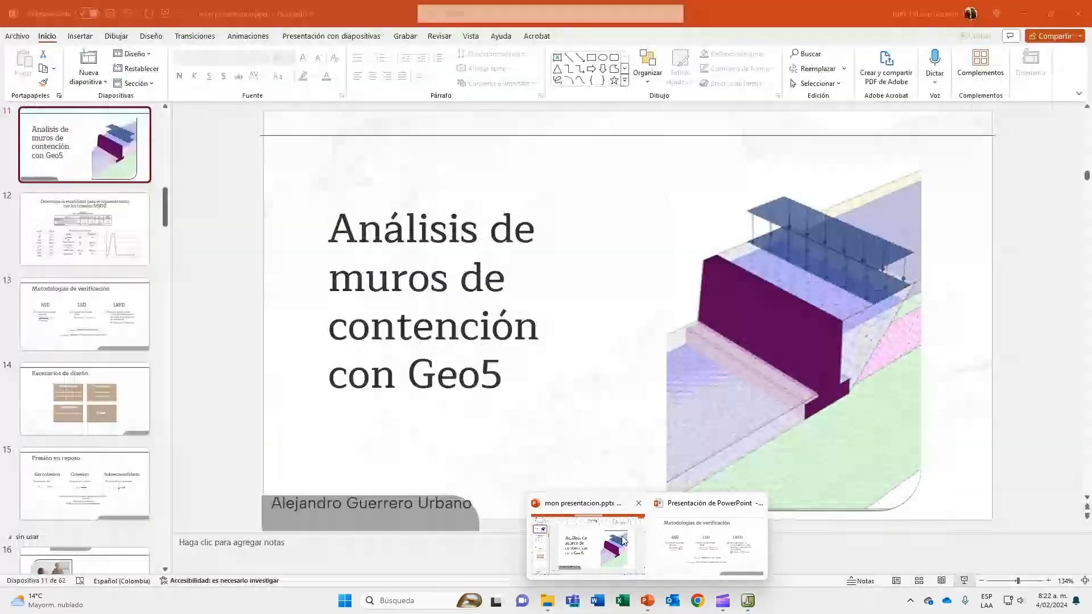
pyautogui.click(666, 533)
pyautogui.press('Right')
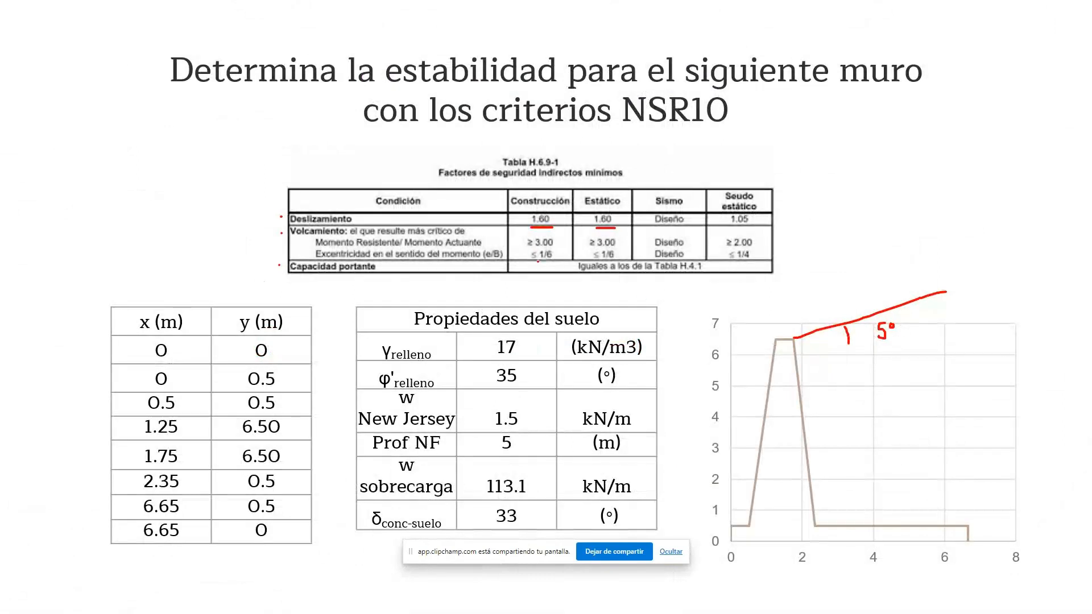
pyautogui.moveTo(538, 261); pyautogui.dragTo(616, 263)
pyautogui.hotkey('alt', 'Tab')
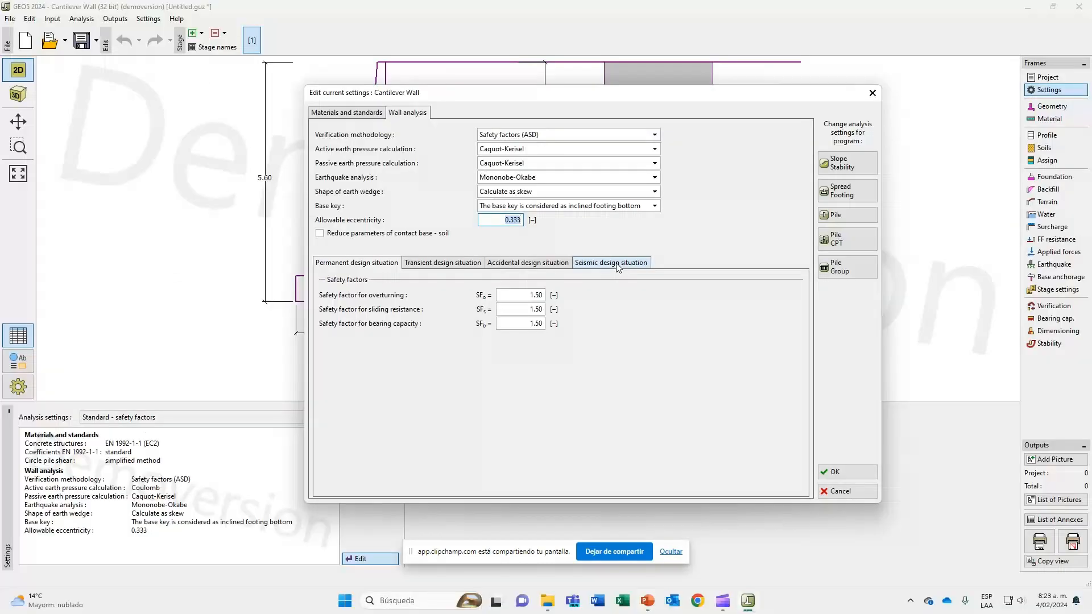
pyautogui.write('1/6')
pyautogui.press('Tab')
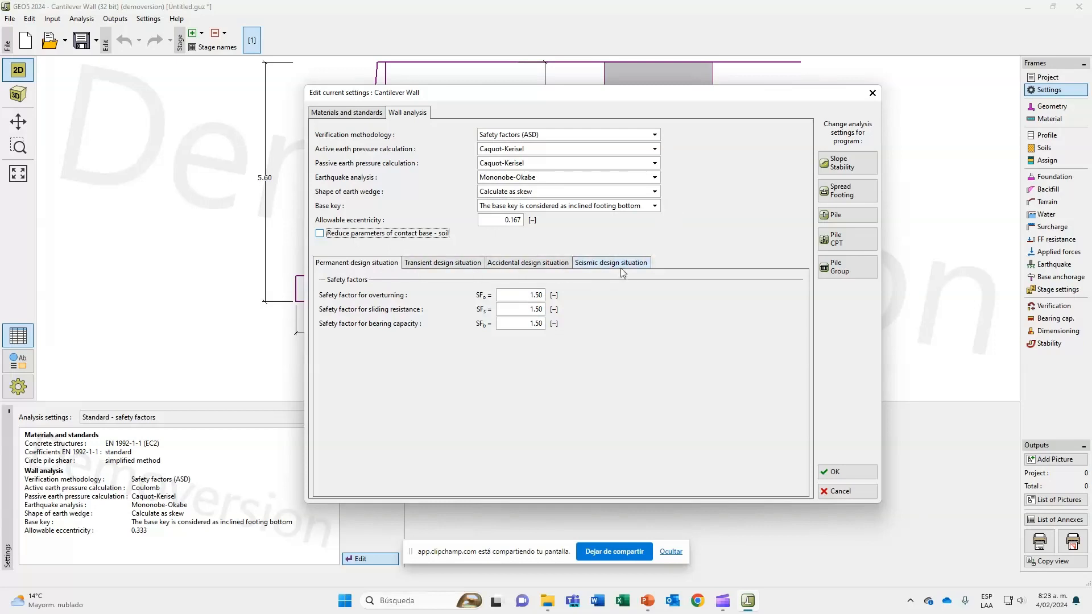
# Review the "Escenarios de diseño" slide in PowerPoint and the NSR10 minimum safety factor table, and return to the GEO5 analysis settings.
pyautogui.hotkey('alt', 'Tab')
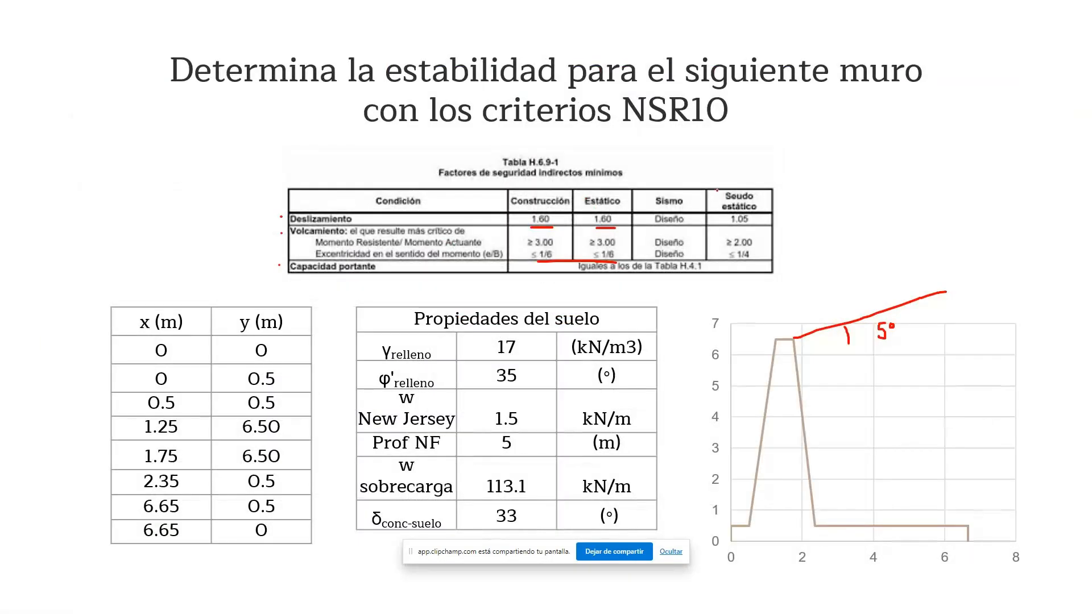
pyautogui.press('Left')
pyautogui.press('Left')
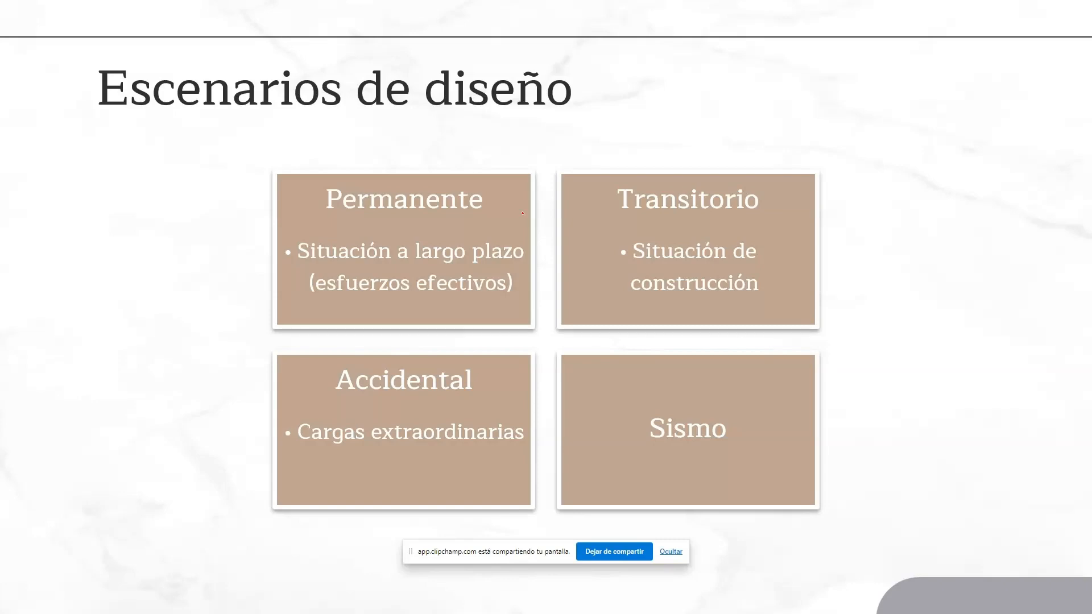
pyautogui.hotkey('alt', 'Tab')
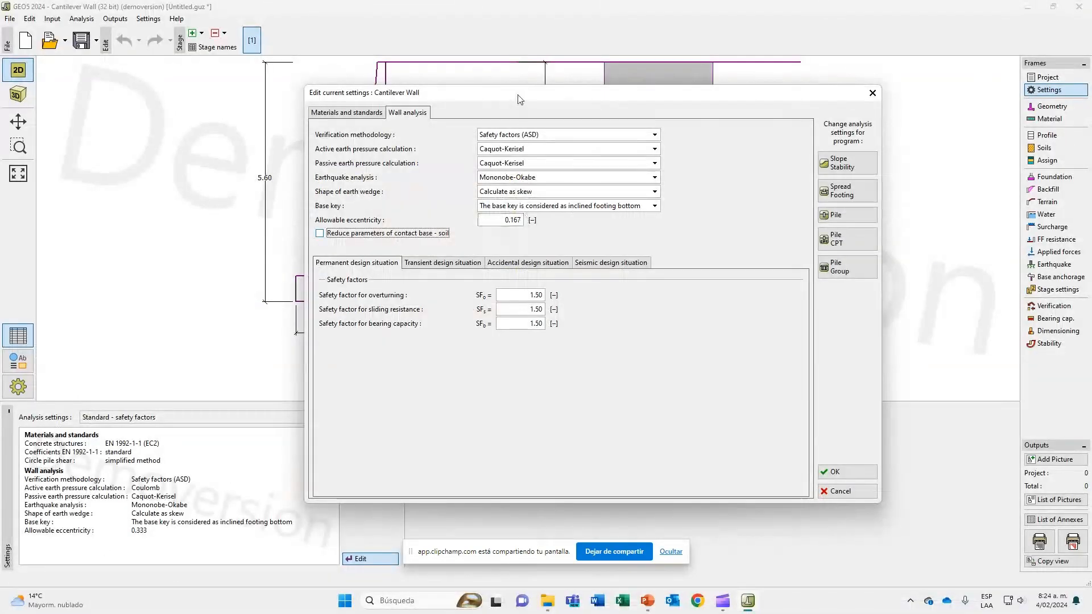
pyautogui.moveTo(519, 99); pyautogui.dragTo(545, 101)
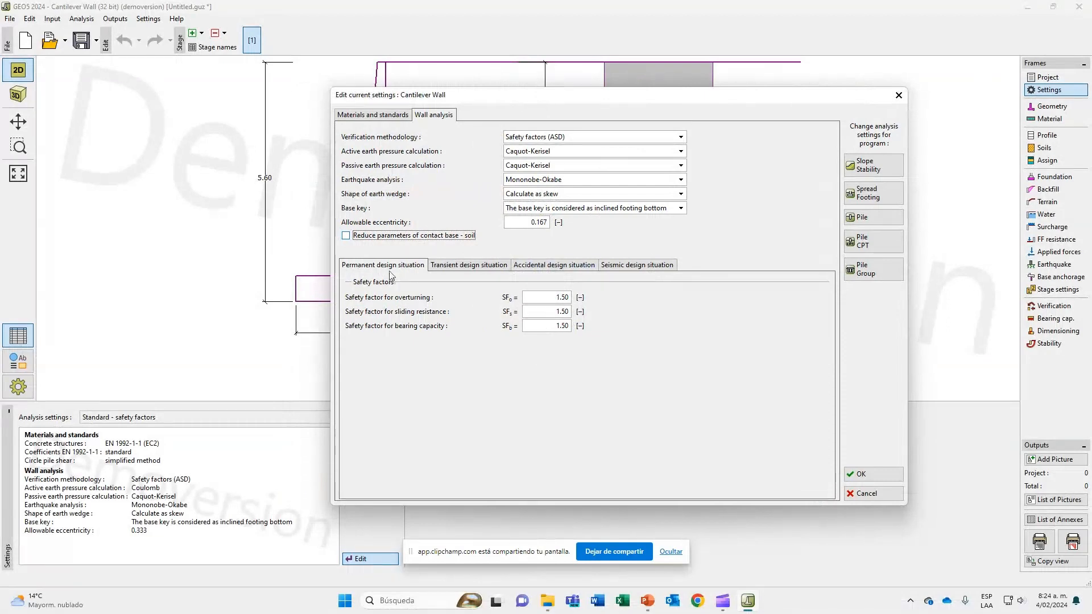
pyautogui.moveTo(646, 604)
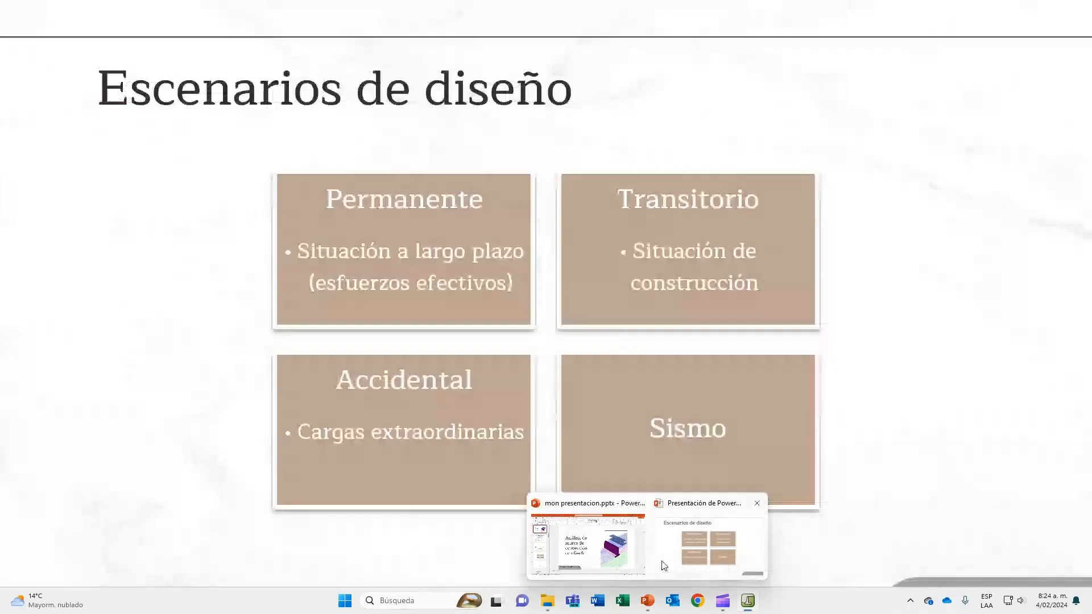
pyautogui.click(708, 543)
pyautogui.press('Left')
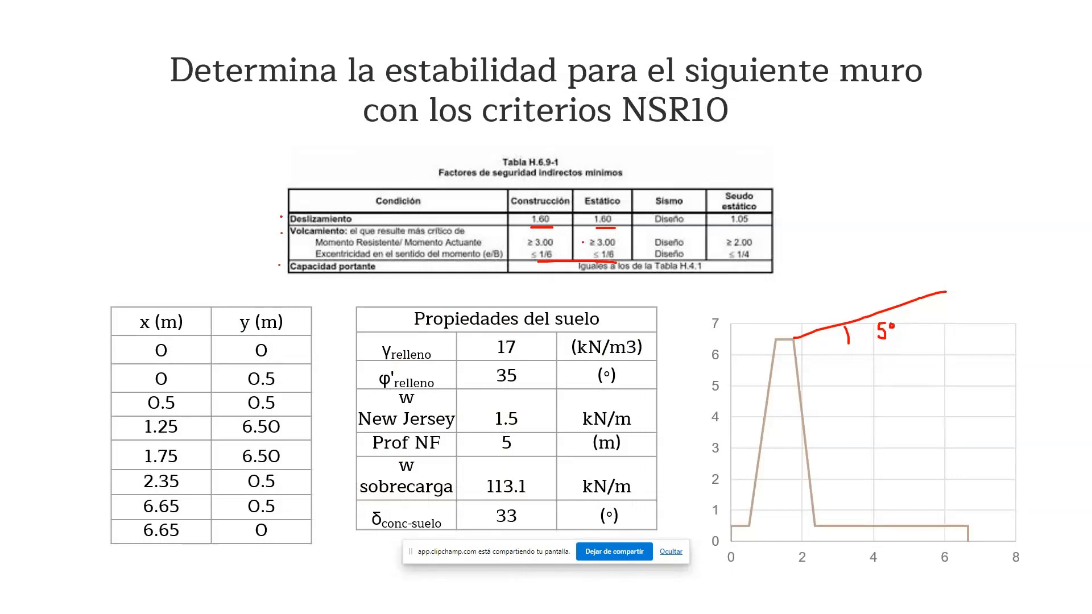
pyautogui.hotkey('alt', 'Tab')
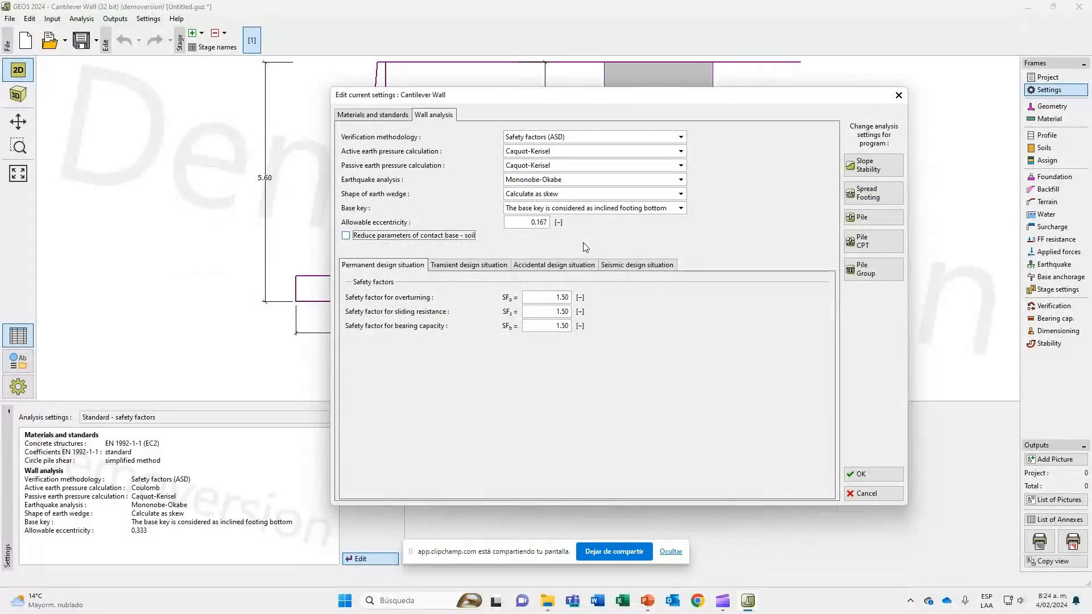
# Set the permanent design situation's safety factors to 3 for overturning and 1.6 for sliding resistance.
pyautogui.click(554, 296)
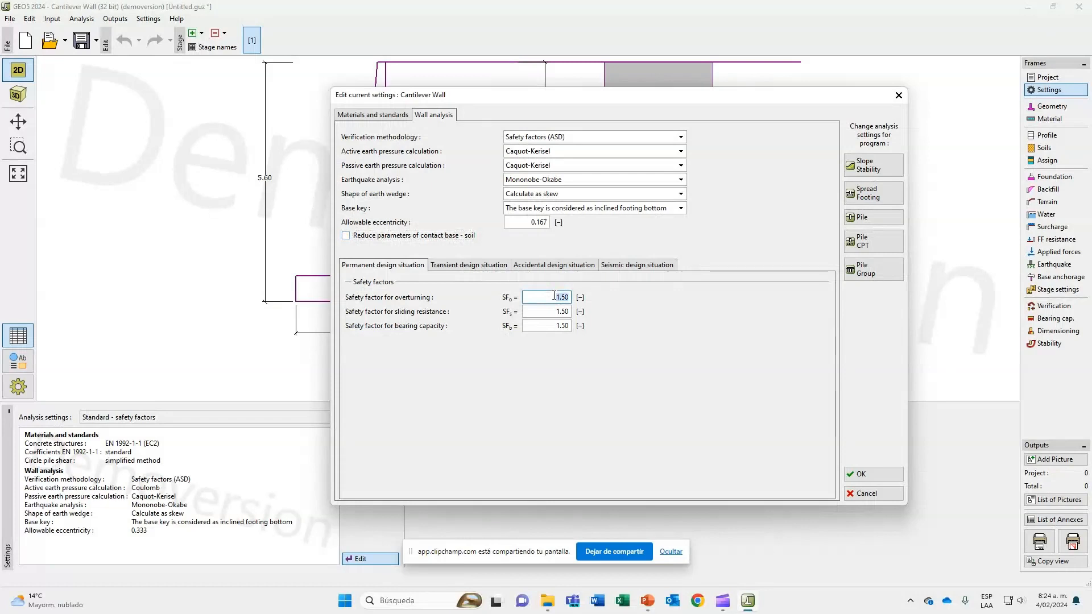
pyautogui.write('3')
pyautogui.click(549, 310)
pyautogui.write('1.6')
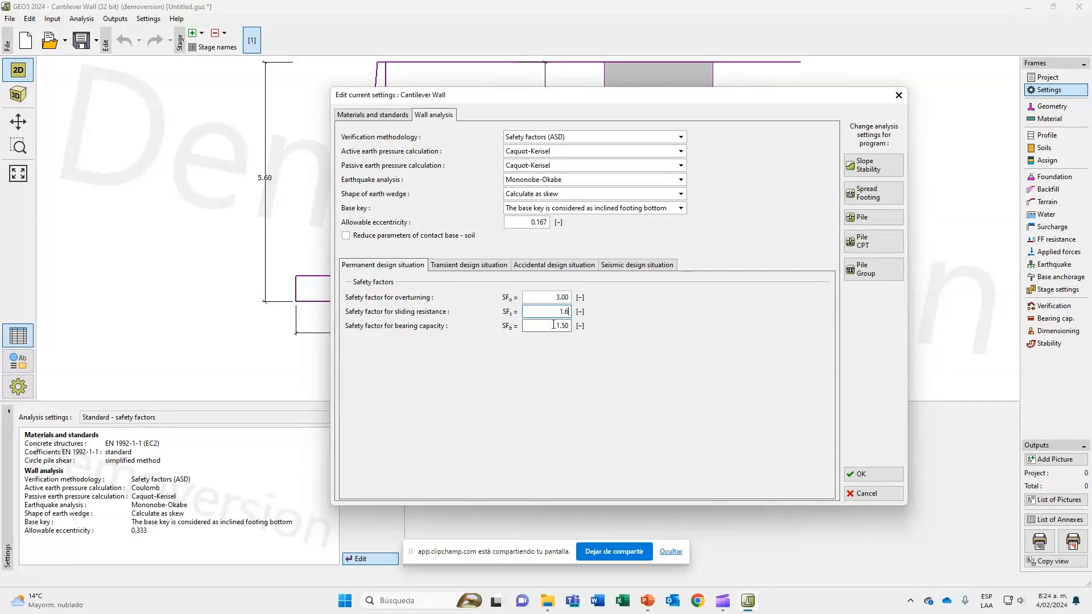
pyautogui.click(553, 325)
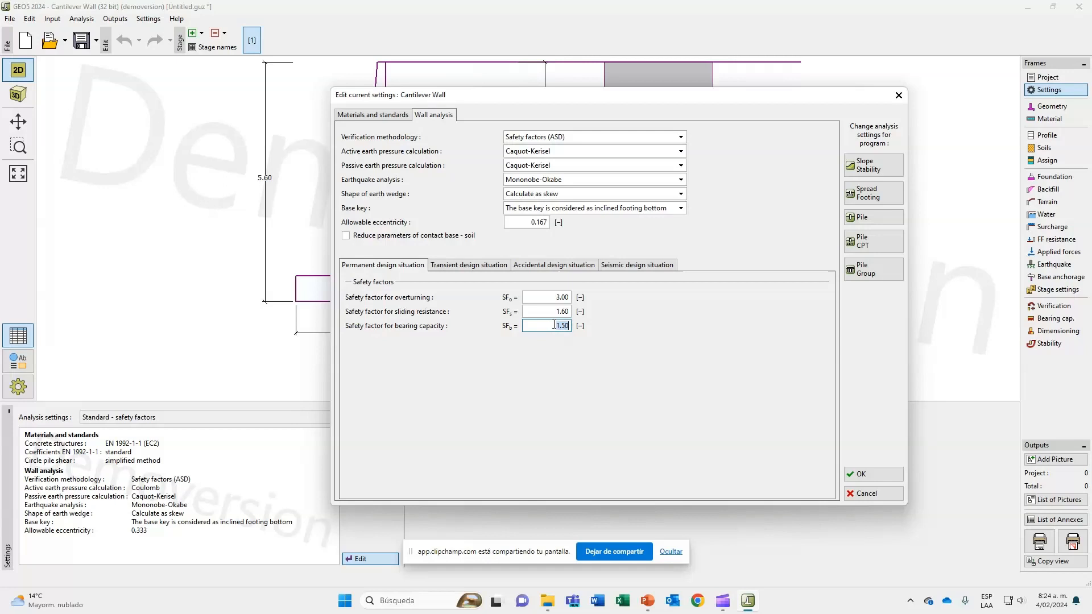
# Circle the 3.00 overturning limit for construction on the PowerPoint slide and set the transient design situation's overturning safety factor to 3 in GEO5.
pyautogui.click(484, 267)
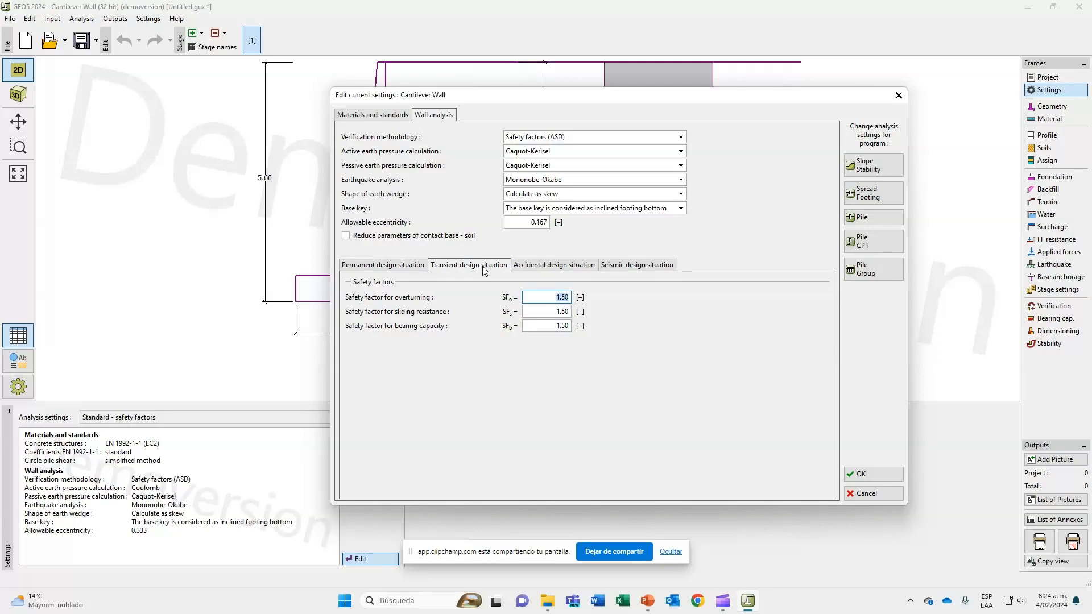
pyautogui.hotkey('alt', 'Tab')
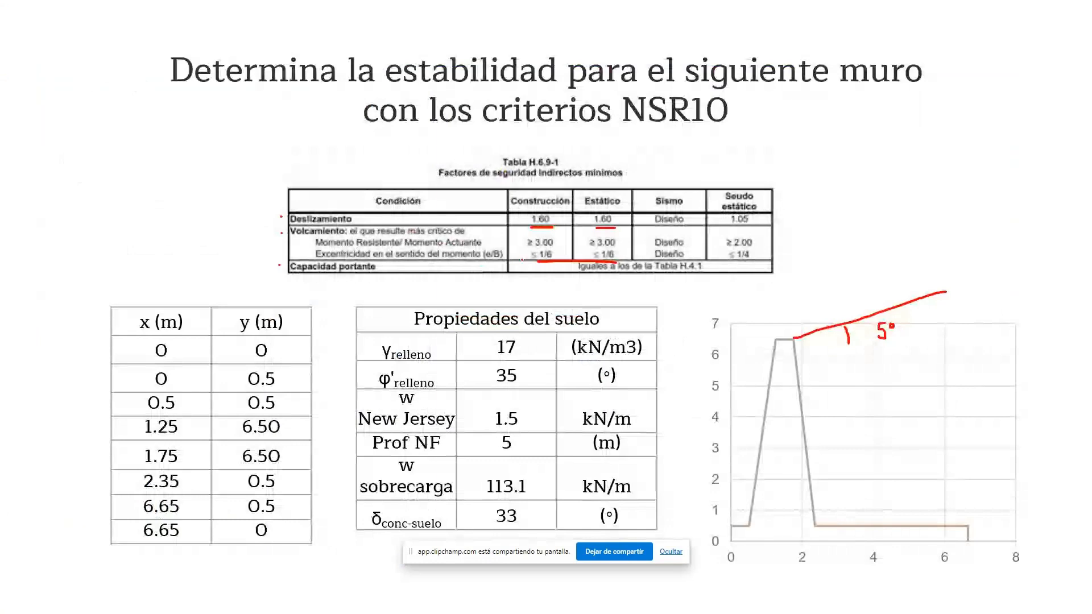
pyautogui.moveTo(533, 237)
pyautogui.mouseDown()
pyautogui.moveTo(529, 249)
pyautogui.moveTo(528, 236)
pyautogui.mouseUp()
pyautogui.hotkey('alt', 'Tab')
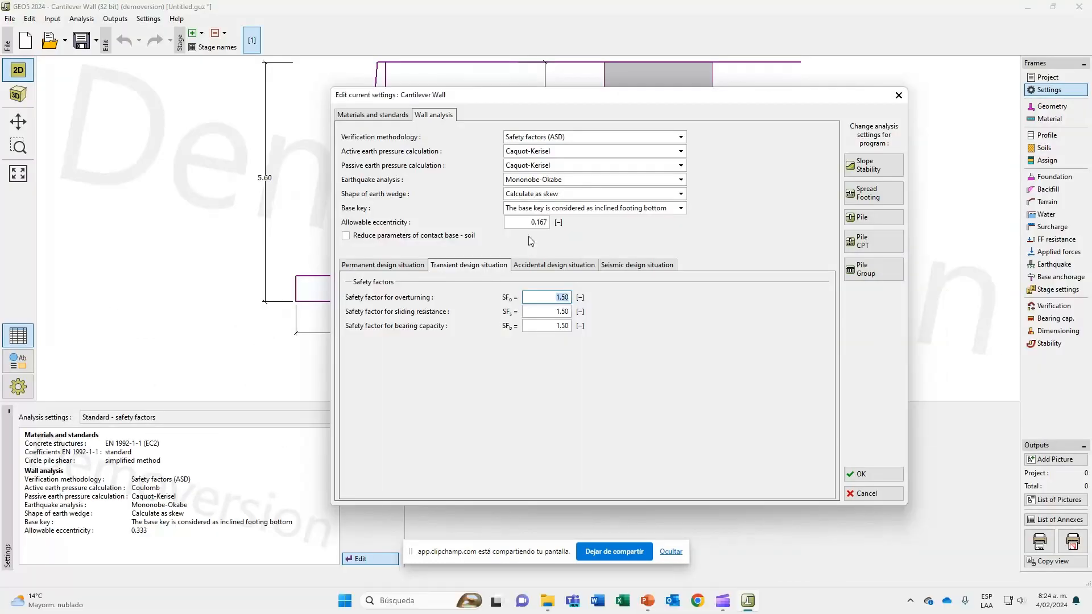
pyautogui.write('3')
pyautogui.click(554, 311)
# Box the "Seudo estático" column on the slide and set the accidental design situation's safety factors to 2 for overturning and 1.05 for sliding resistance.
pyautogui.click(537, 265)
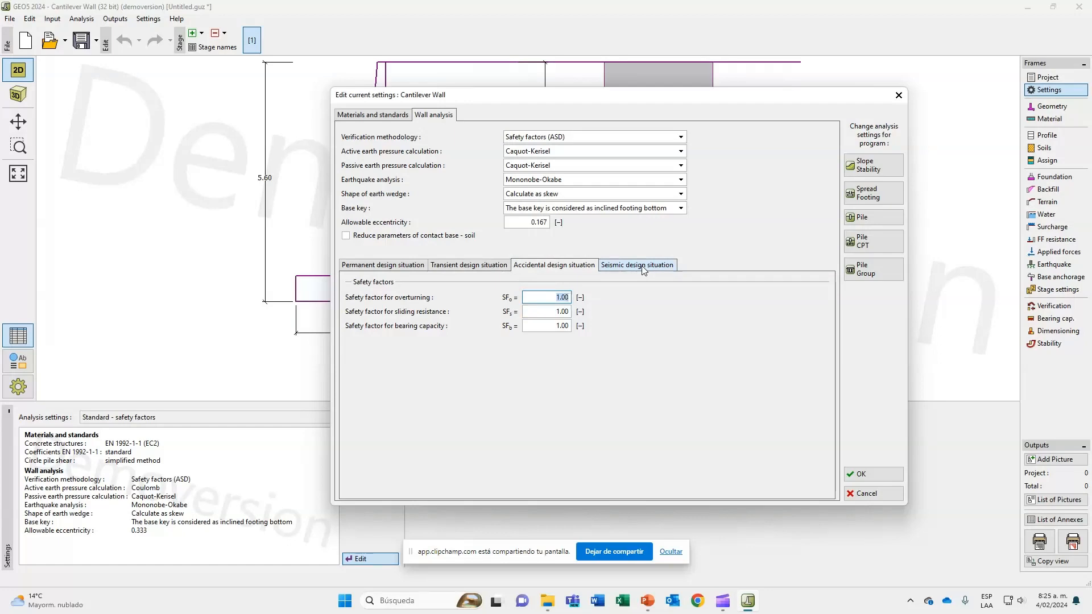
pyautogui.hotkey('alt', 'Tab')
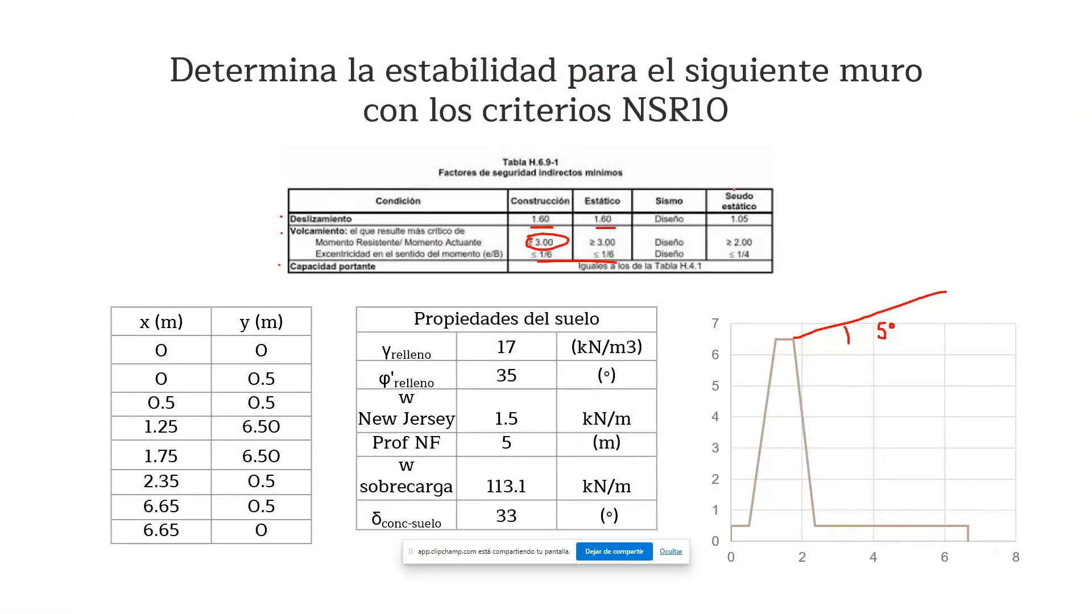
pyautogui.moveTo(712, 189)
pyautogui.mouseDown()
pyautogui.moveTo(706, 267)
pyautogui.moveTo(782, 266)
pyautogui.moveTo(770, 188)
pyautogui.moveTo(718, 182)
pyautogui.mouseUp()
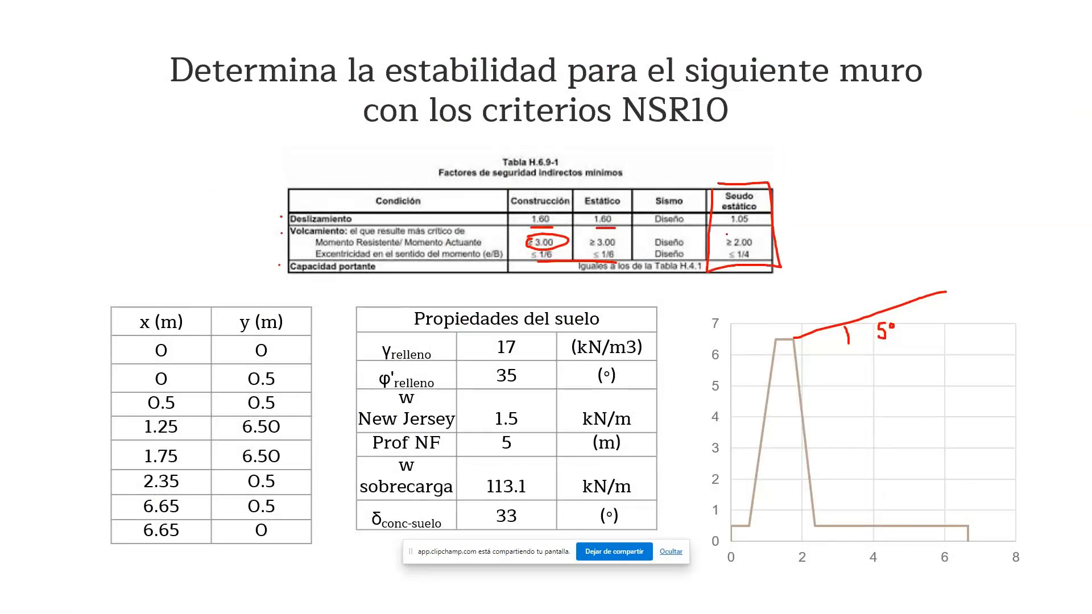
pyautogui.hotkey('alt', 'Tab')
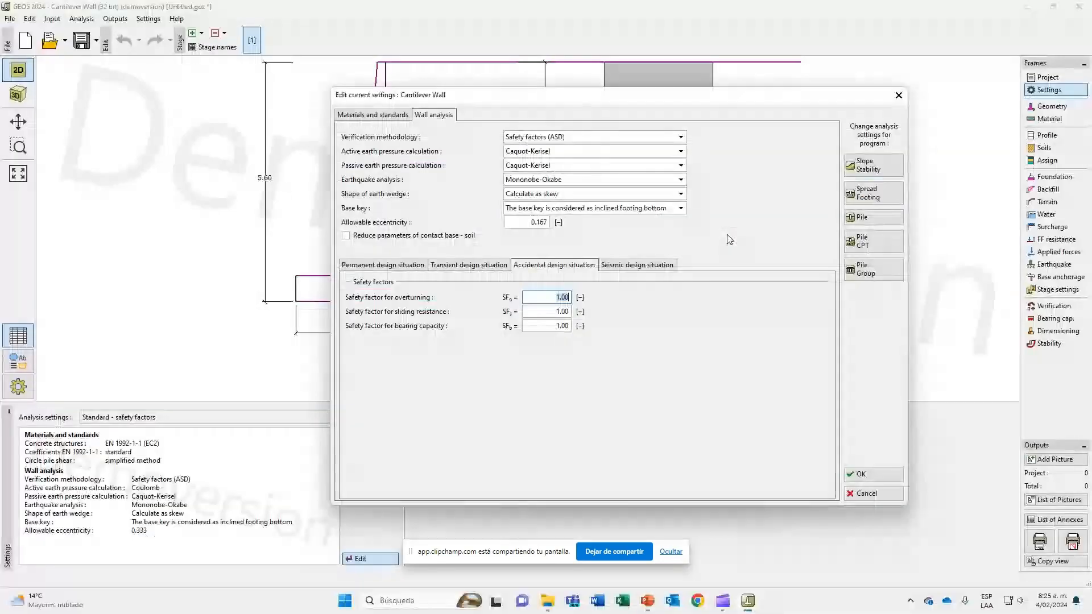
pyautogui.click(567, 311)
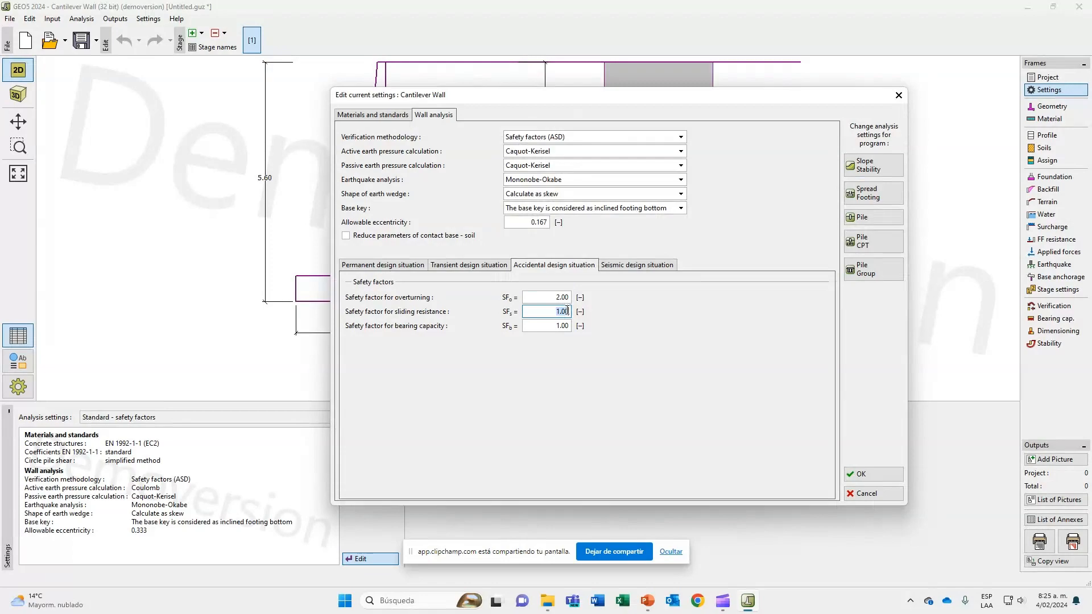
pyautogui.hotkey('alt', 'Tab')
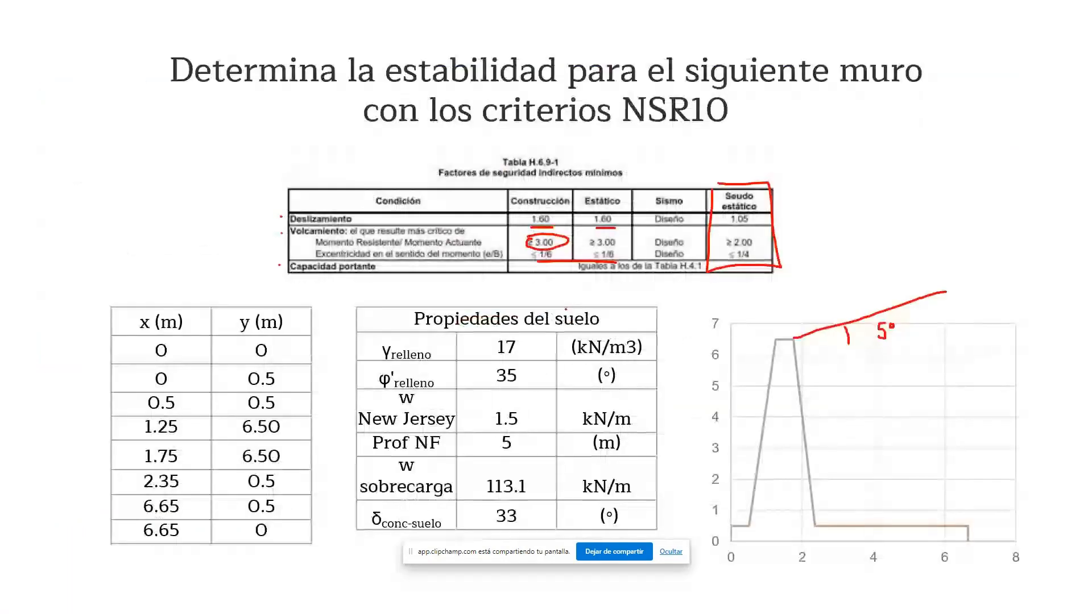
pyautogui.hotkey('alt', 'Tab')
pyautogui.press('BackSpace')
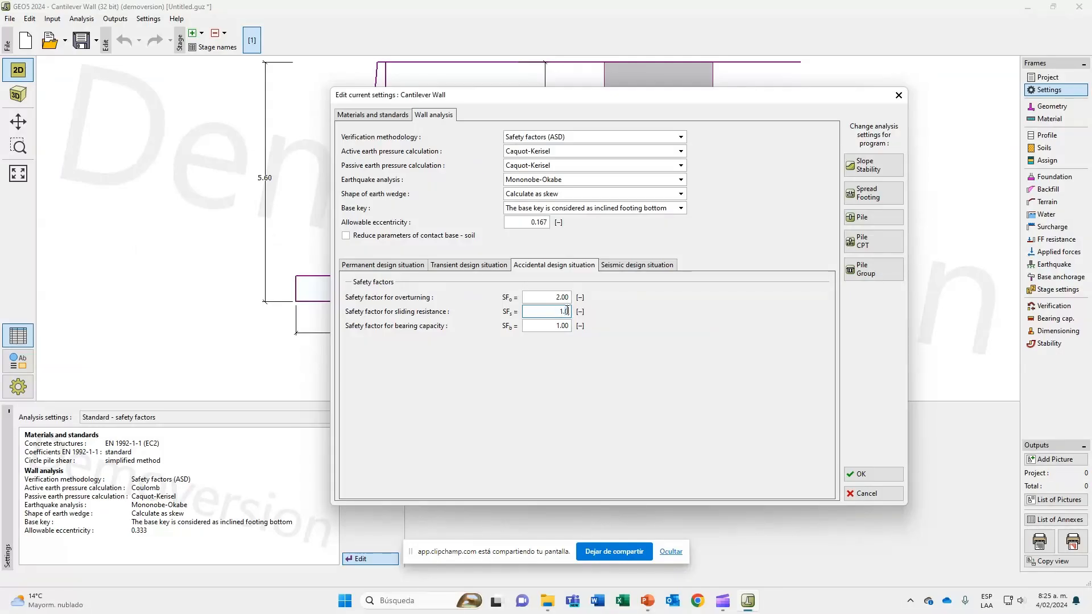
pyautogui.write('1.05')
# Set the seismic design situation's safety factors to 2 for overturning and 1.05 for sliding resistance, and accept the edited analysis settings.
pyautogui.click(626, 266)
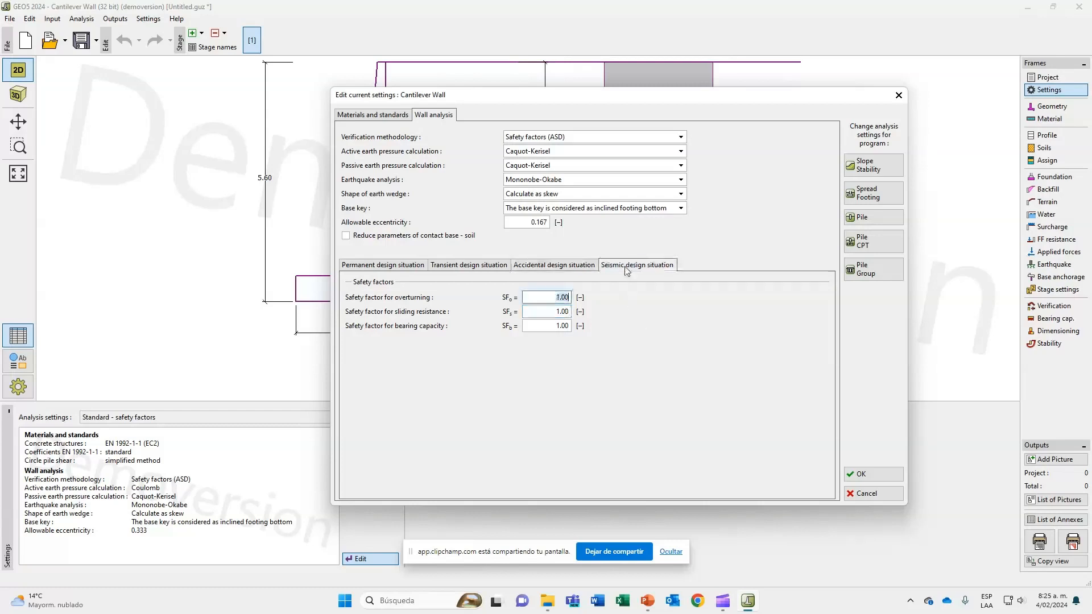
pyautogui.write('2')
pyautogui.click(564, 311)
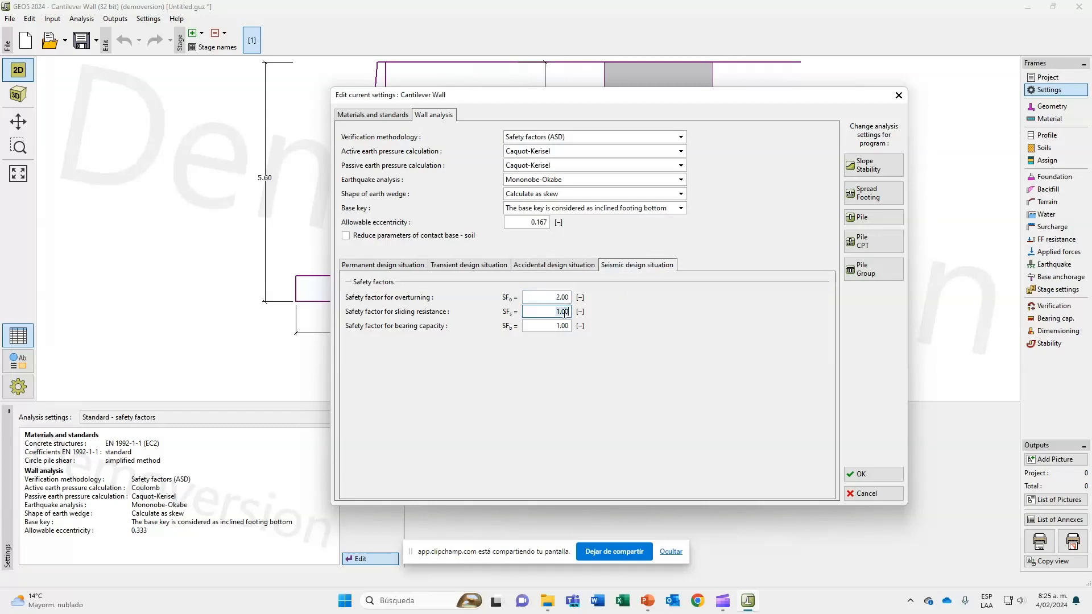
pyautogui.write('1.05')
pyautogui.click(375, 118)
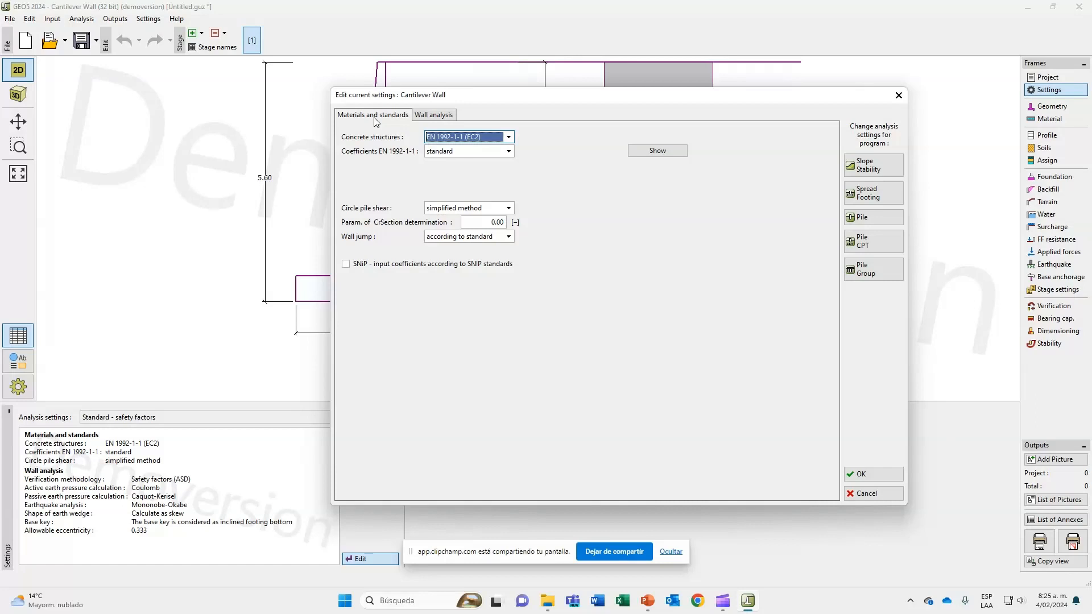
pyautogui.click(891, 473)
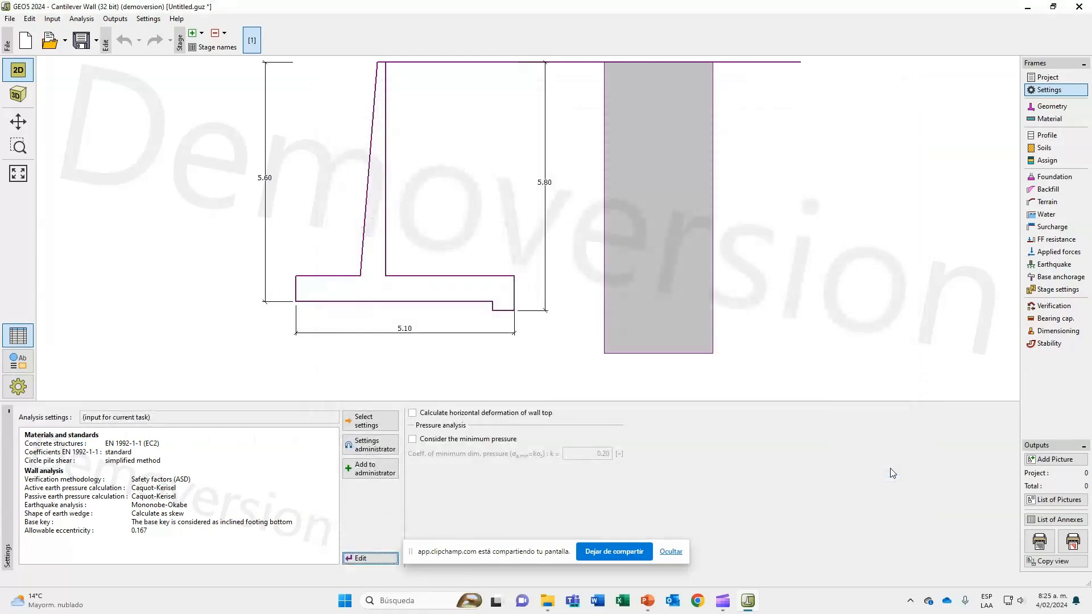
# Open the wall geometry and choose the cantilever wall shape with both stem faces sloped and no base key.
pyautogui.click(1072, 110)
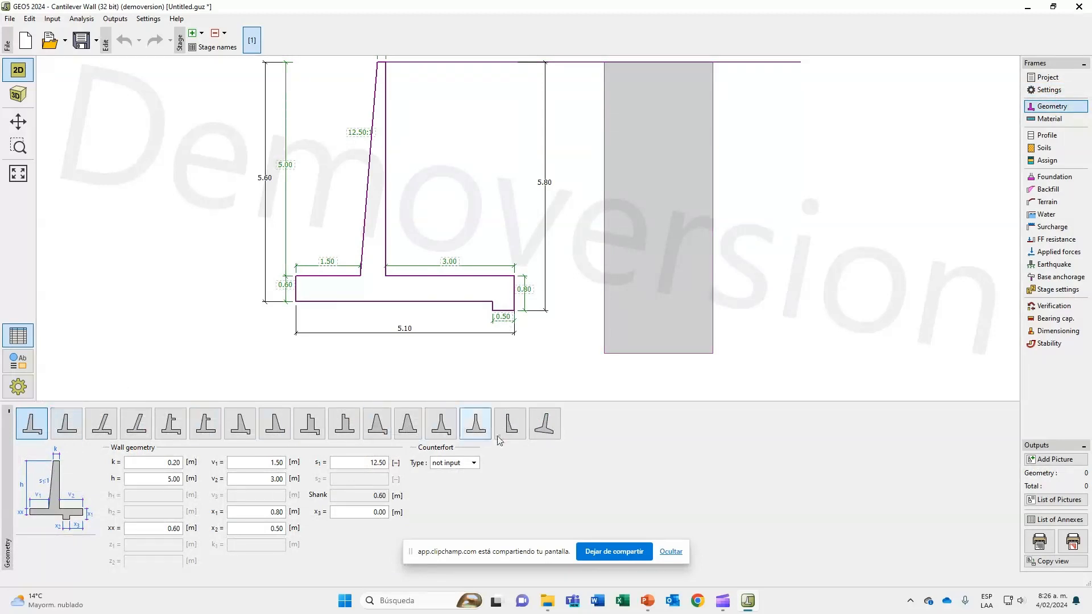
pyautogui.click(66, 424)
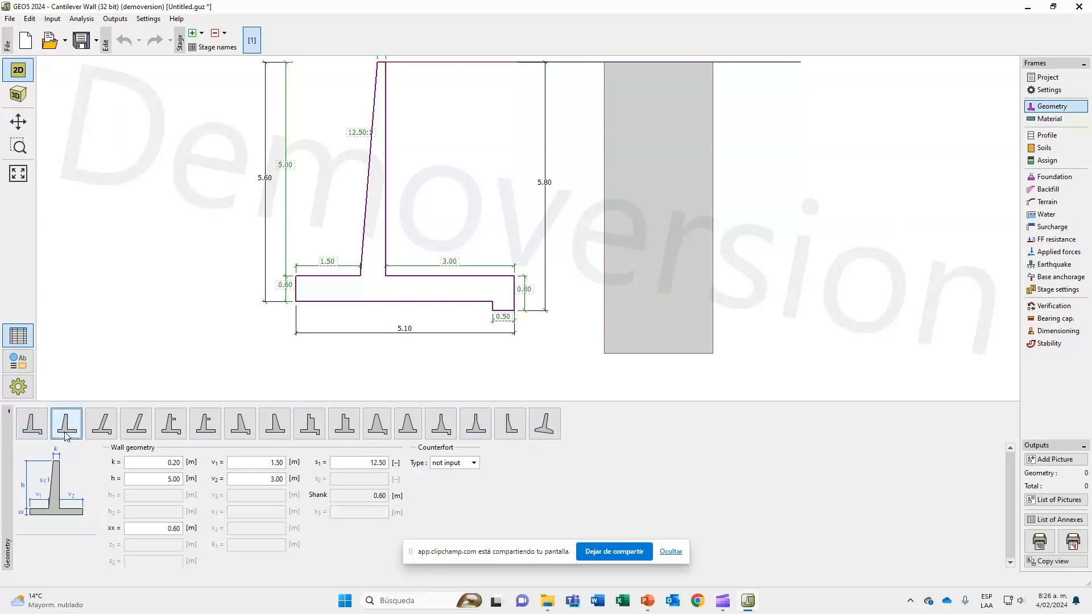
pyautogui.click(103, 427)
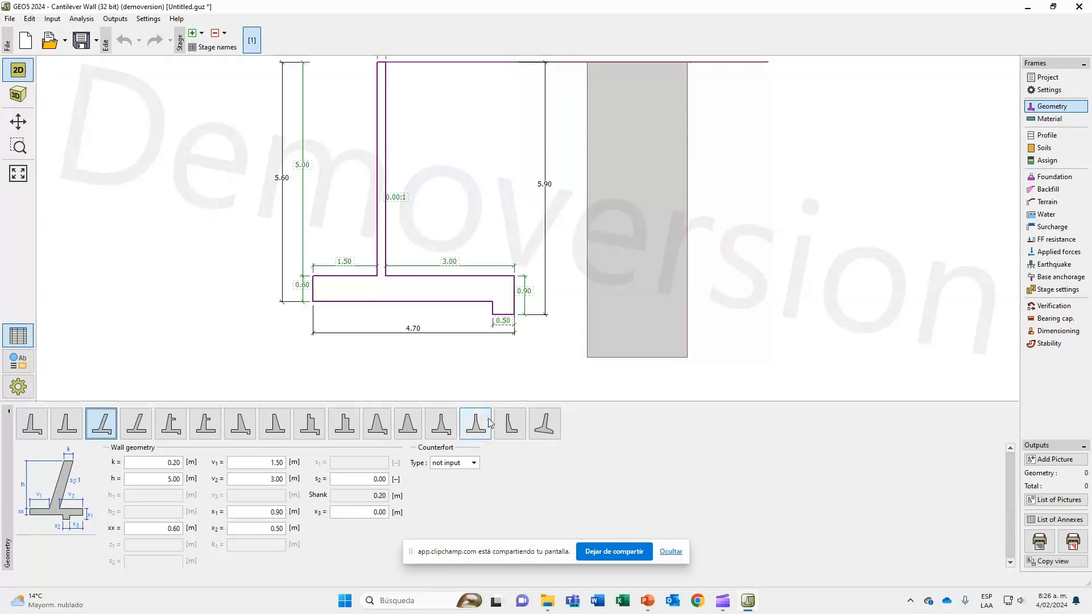
pyautogui.click(410, 430)
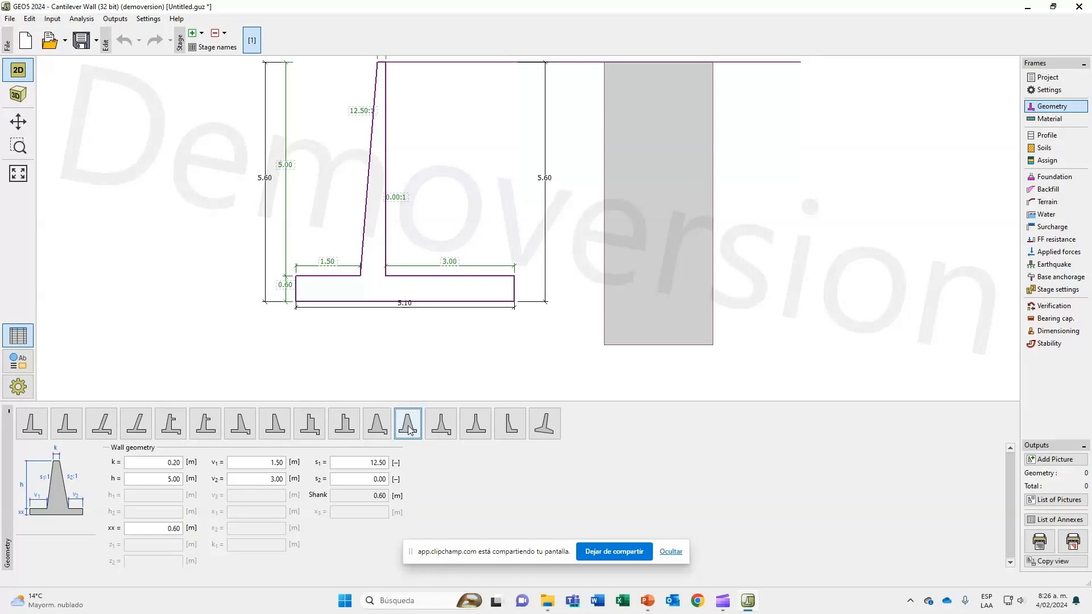
# Set the stem's top width k to 0.5 m, its height h to 6 m and the footing thickness xx to 0.5 m.
pyautogui.click(164, 466)
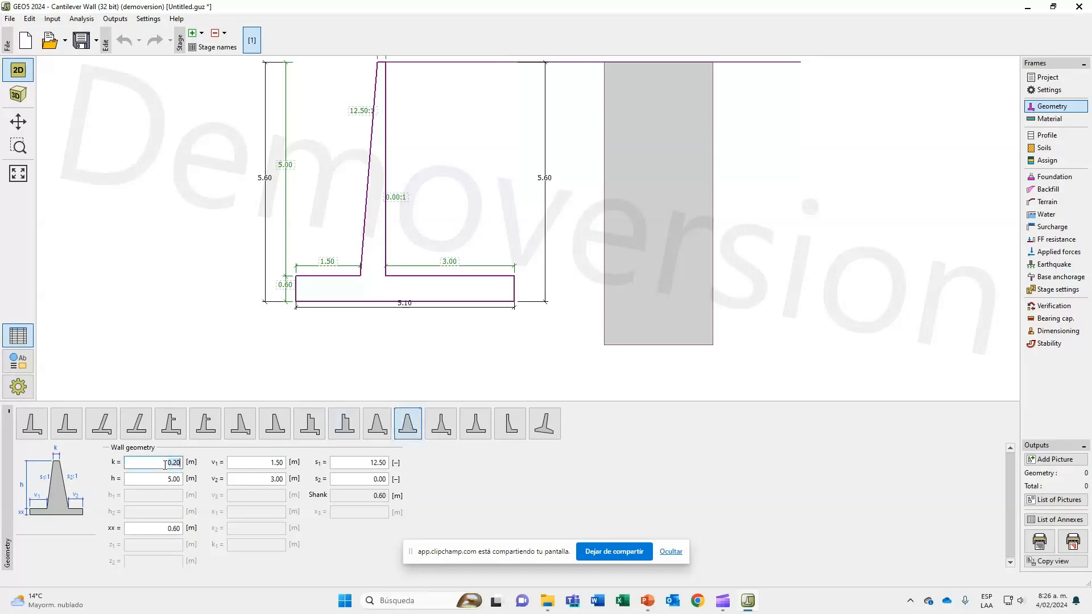
pyautogui.write('0.5')
pyautogui.click(164, 478)
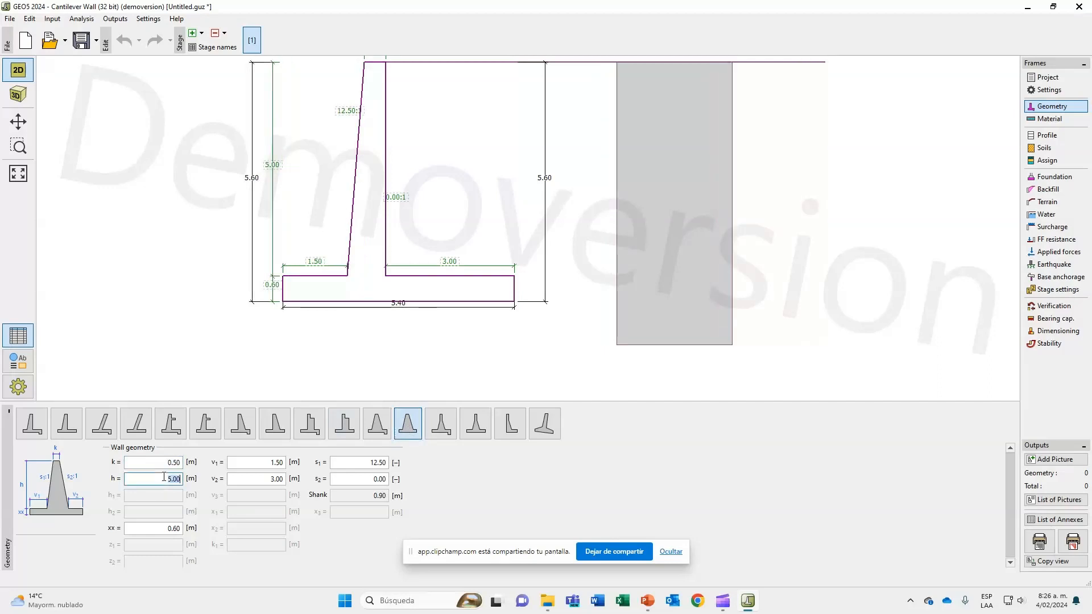
pyautogui.write('6')
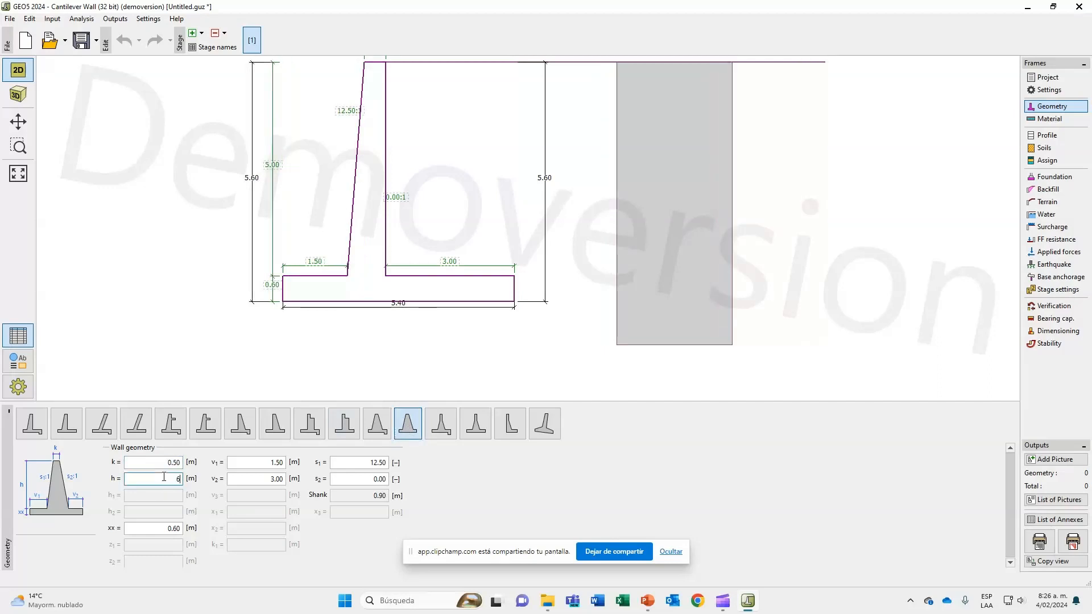
pyautogui.click(157, 531)
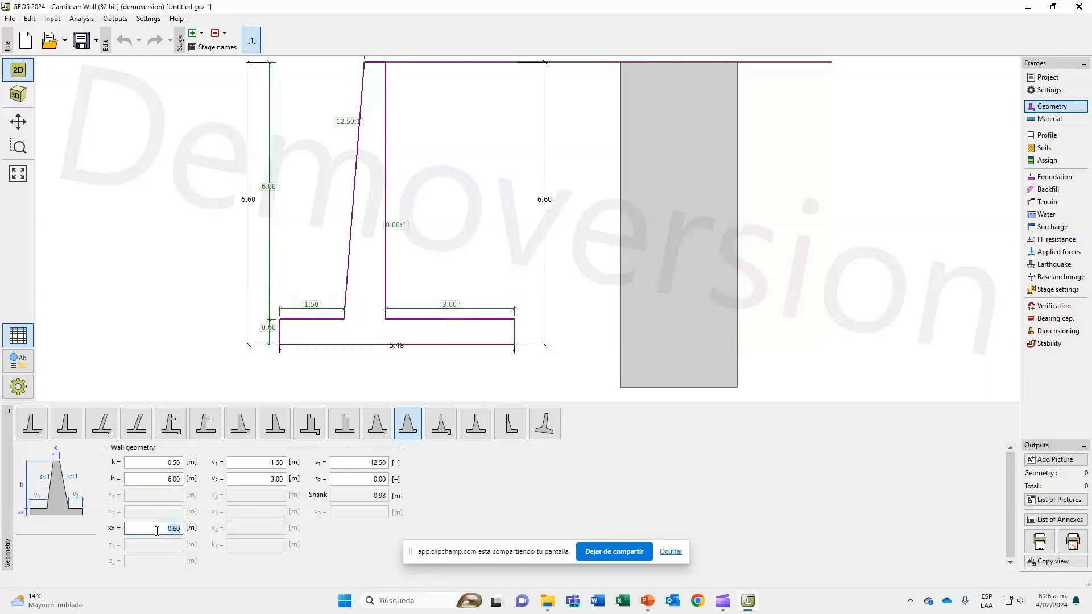
pyautogui.write('0.5')
# Set the footing projections v1 to 0.5 m and v2 to 4.3 m.
pyautogui.click(253, 462)
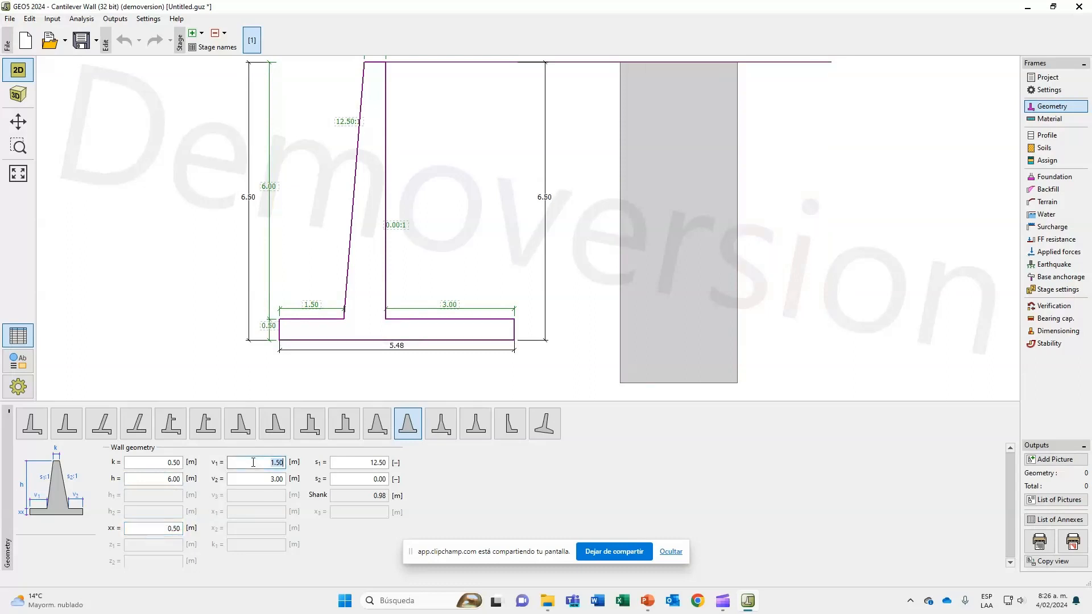
pyautogui.write('0.5')
pyautogui.click(250, 479)
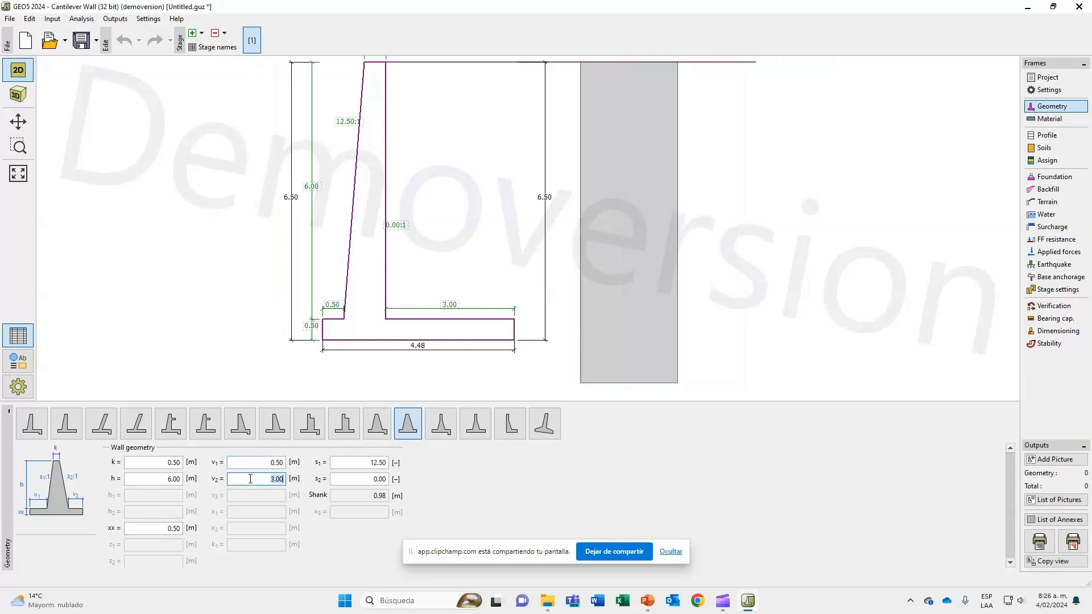
pyautogui.write('4.3')
# Set the stem face slopes s1 to 8 and s2 to 10, and compare the wall outline with the PowerPoint slide.
pyautogui.click(357, 460)
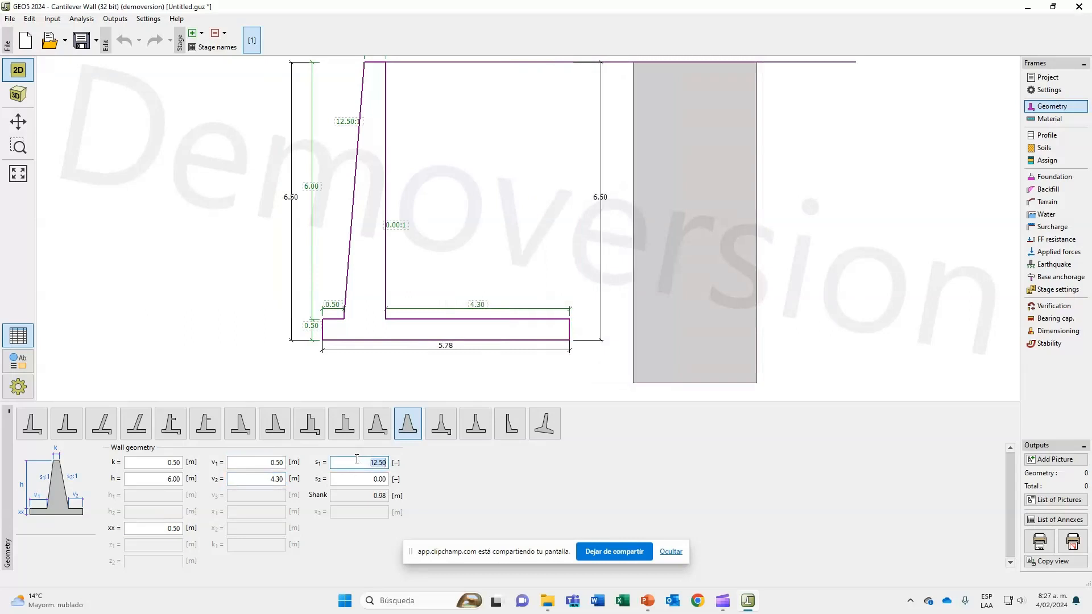
pyautogui.write('8')
pyautogui.click(375, 479)
pyautogui.write('10')
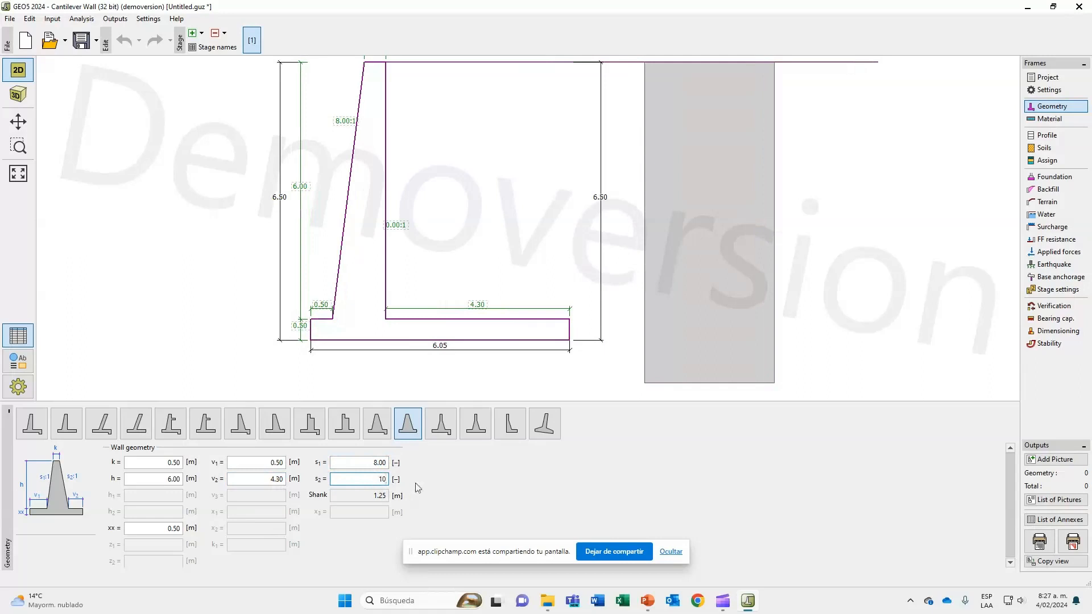
pyautogui.press('Tab')
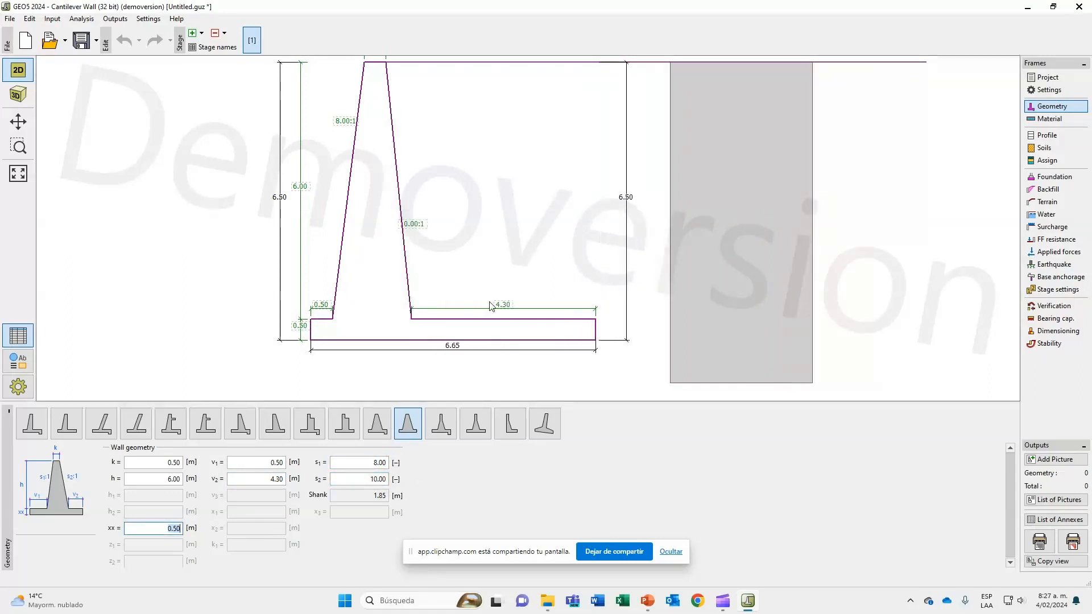
pyautogui.hotkey('alt', 'Tab')
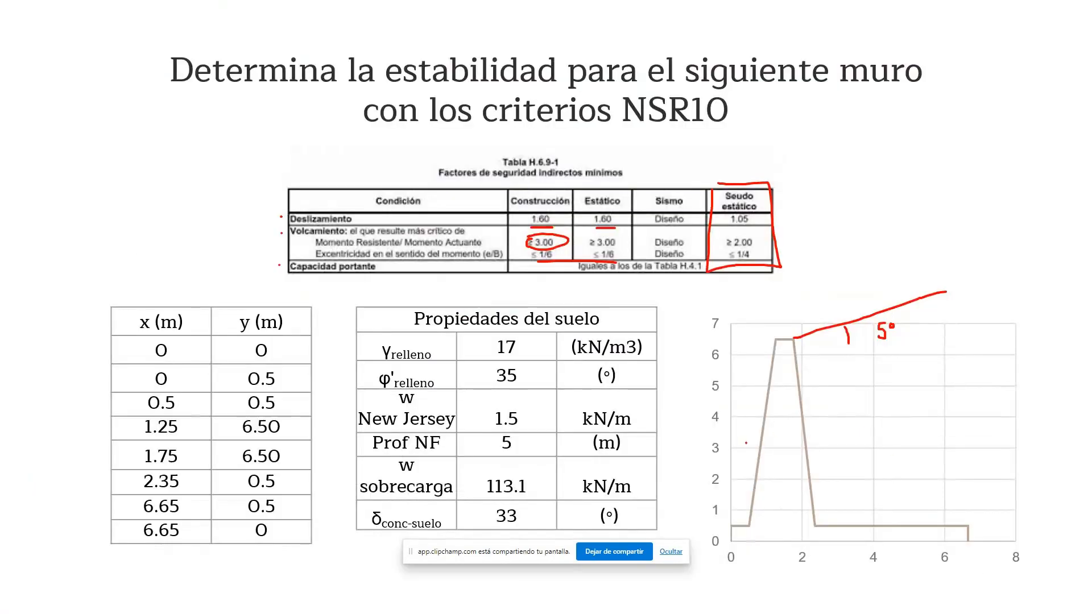
pyautogui.hotkey('alt', 'Tab')
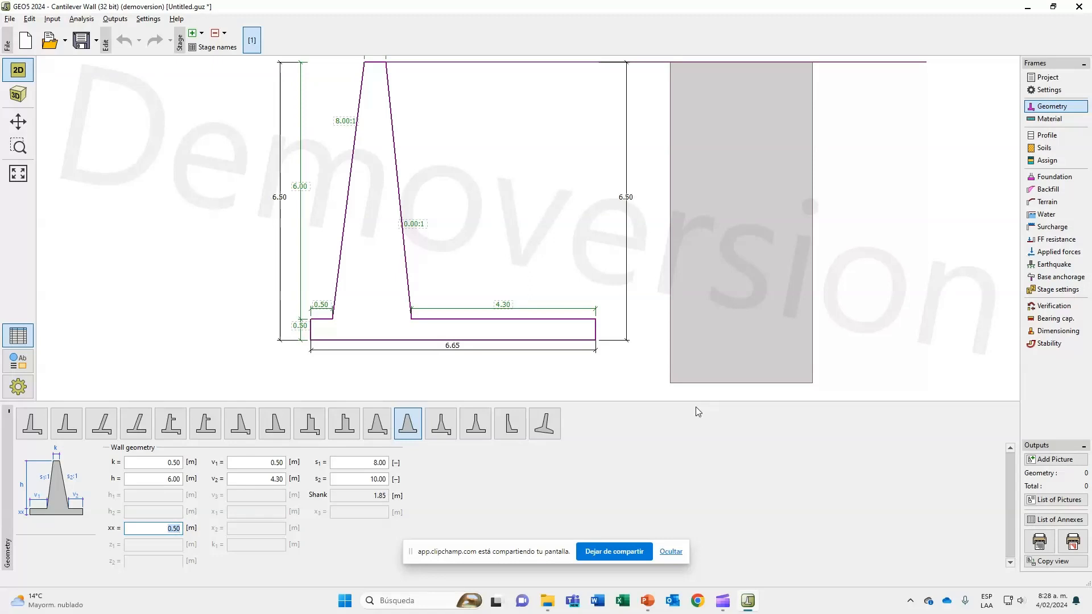
# Set the unit weight of the wall material to 24 kN/m³.
pyautogui.click(1047, 121)
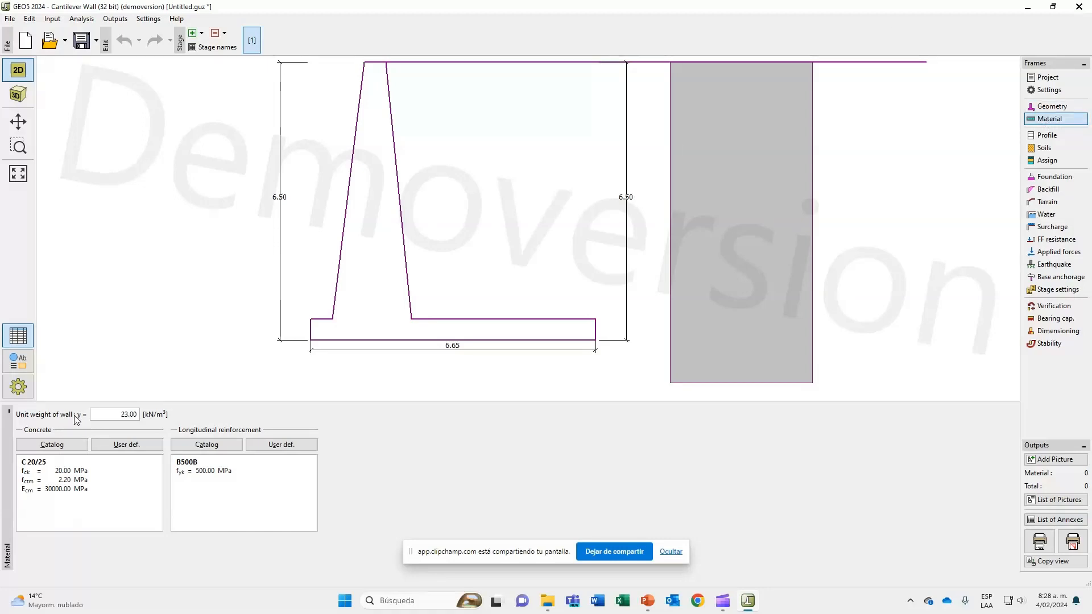
pyautogui.click(106, 416)
pyautogui.write('24.00')
pyautogui.press('Return')
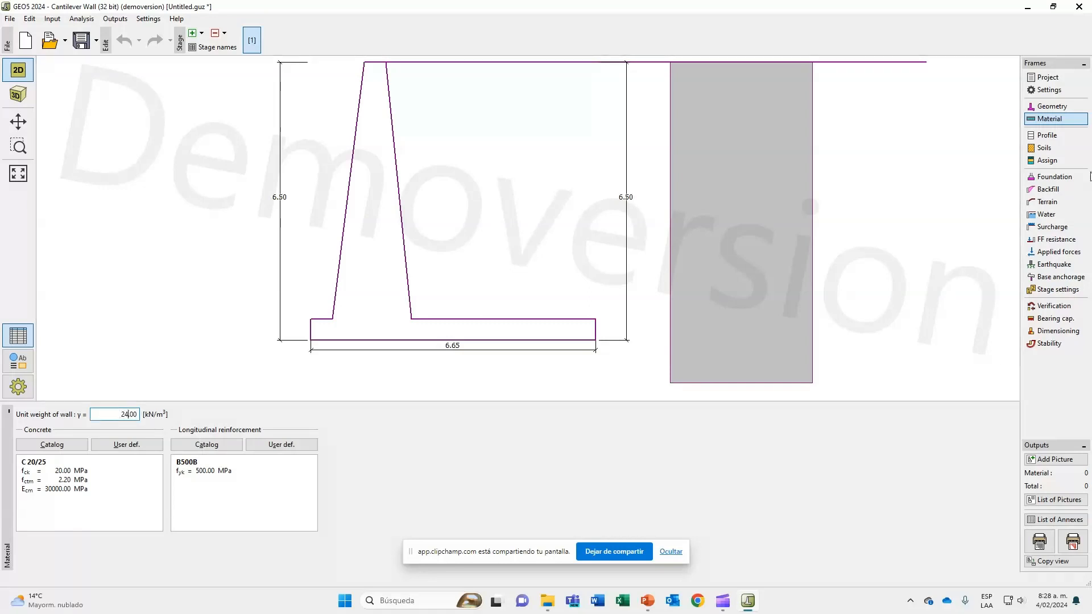
# Add an interface to the soil profile that gives the first layer a thickness of 7 m.
pyautogui.click(1055, 135)
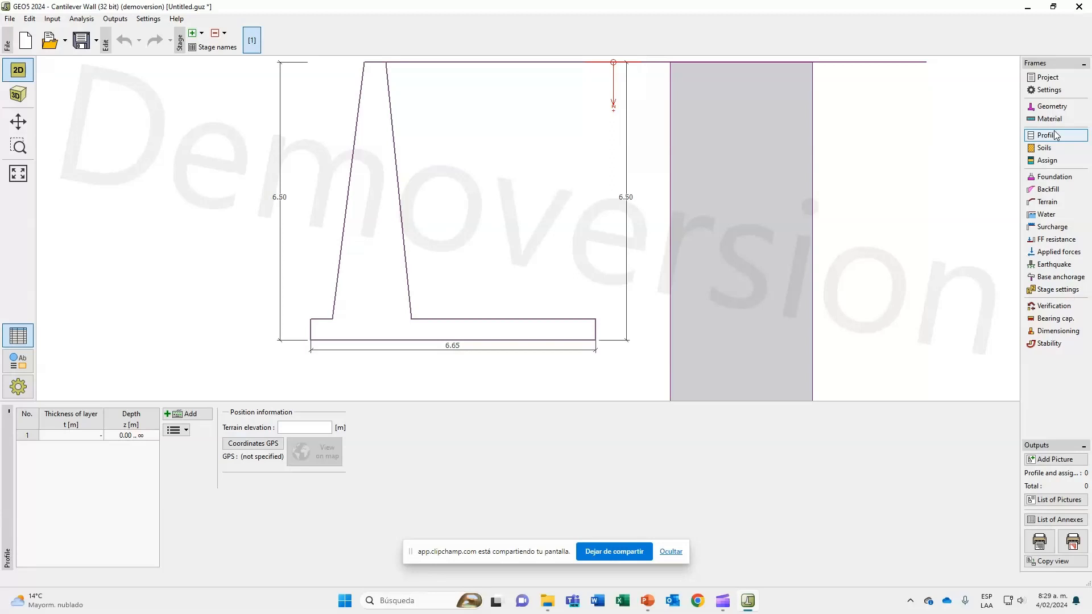
pyautogui.click(190, 415)
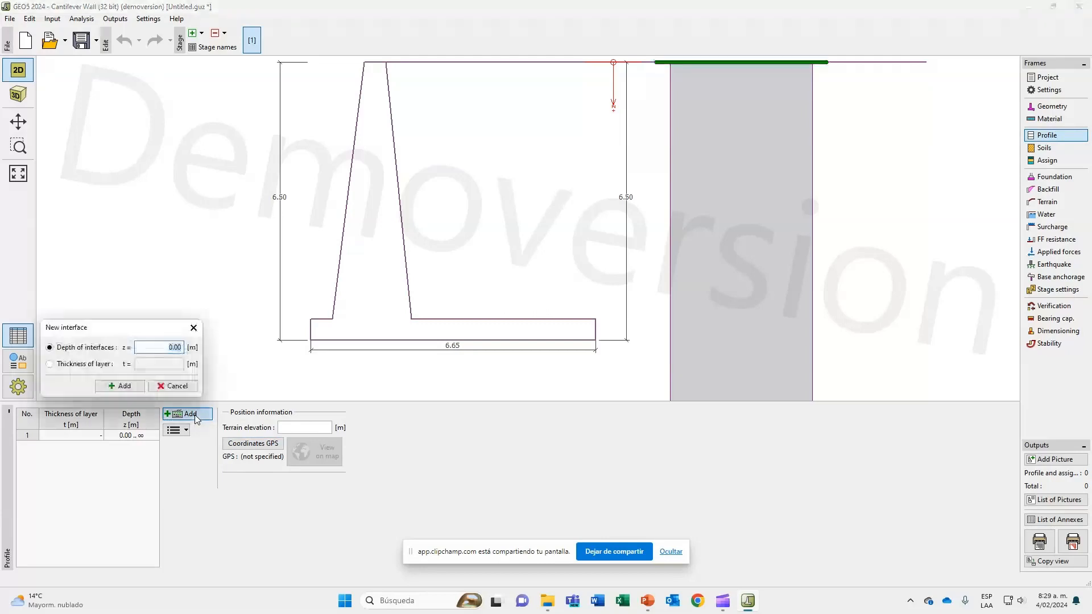
pyautogui.moveTo(114, 327); pyautogui.dragTo(432, 321)
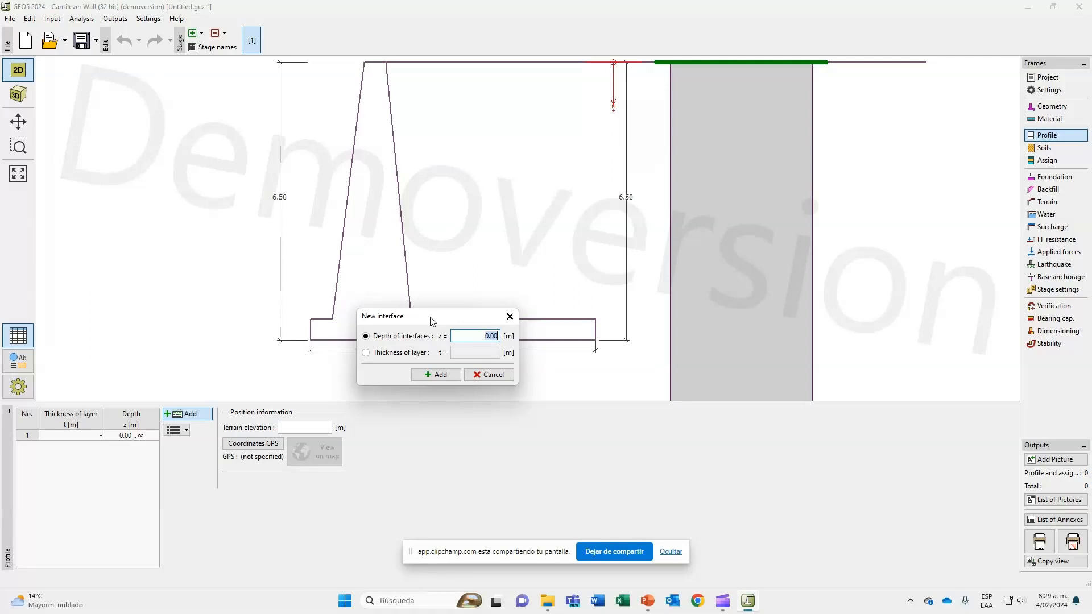
pyautogui.click(417, 356)
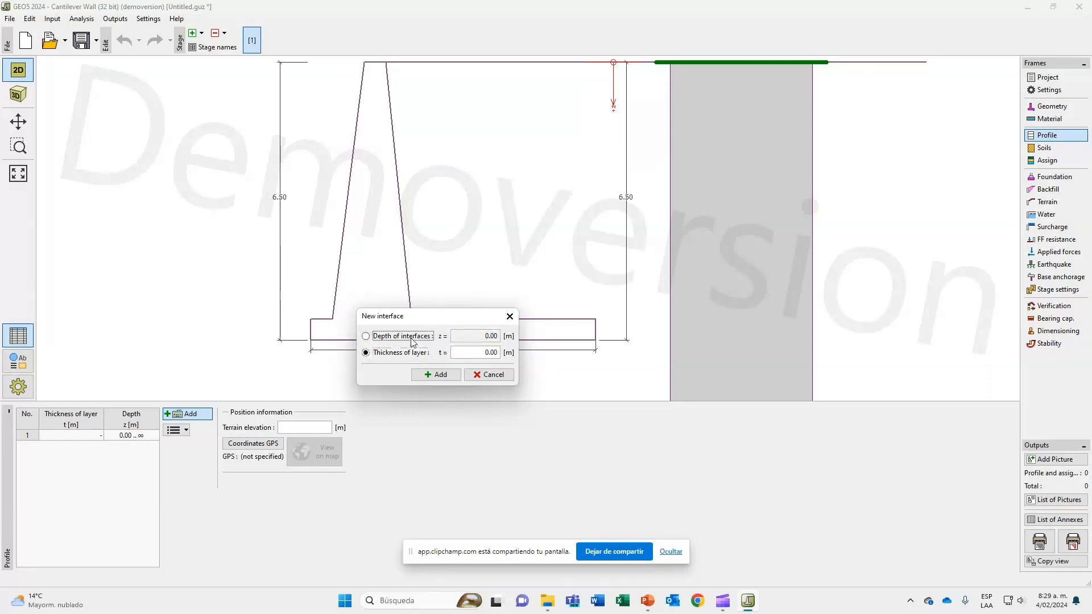
pyautogui.click(413, 337)
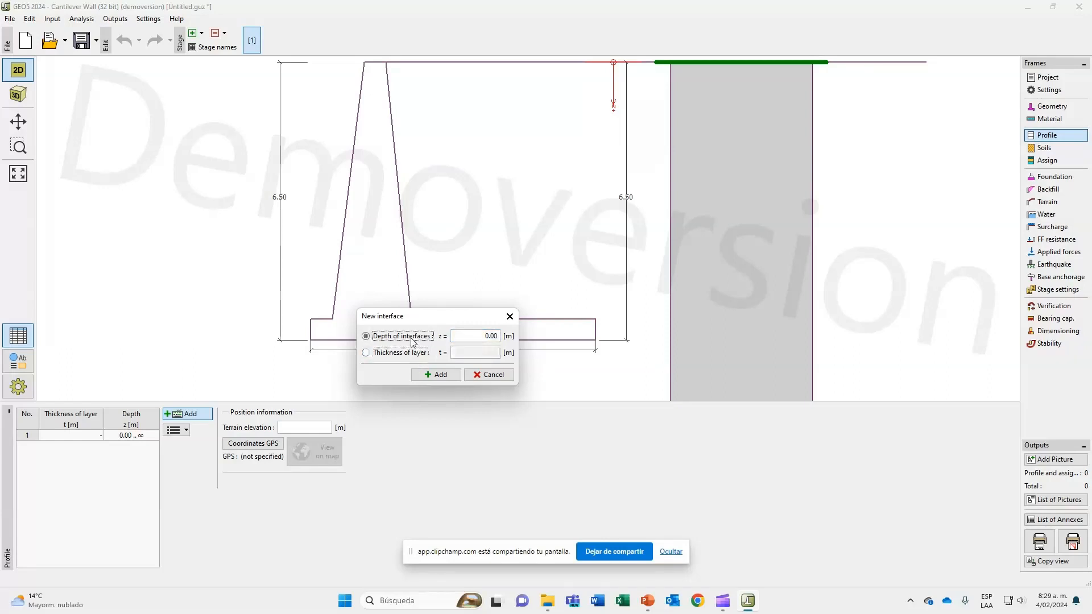
pyautogui.click(484, 336)
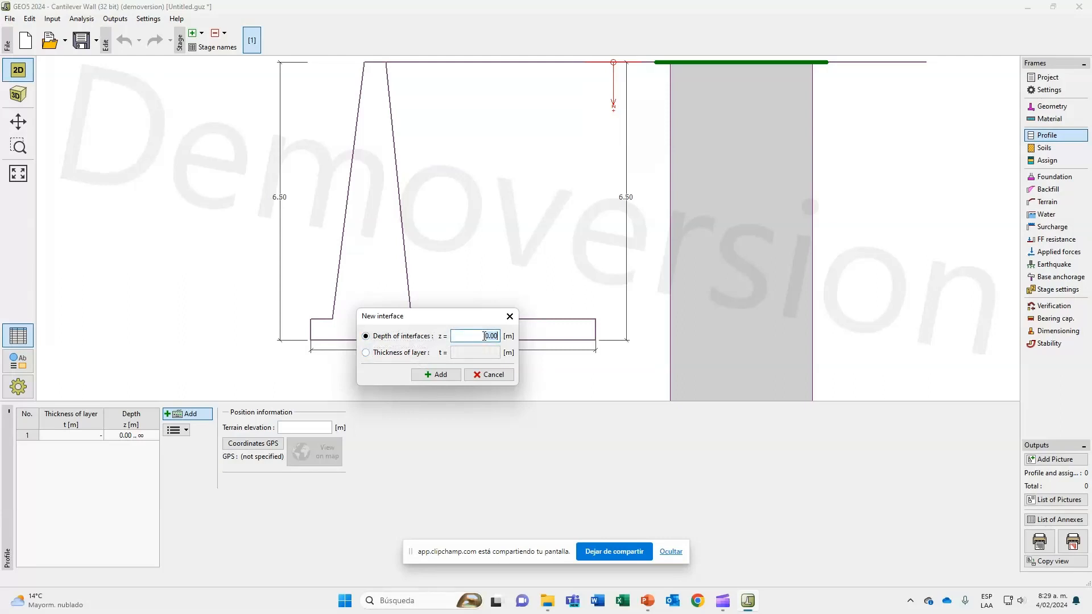
pyautogui.write('7')
pyautogui.press('Tab')
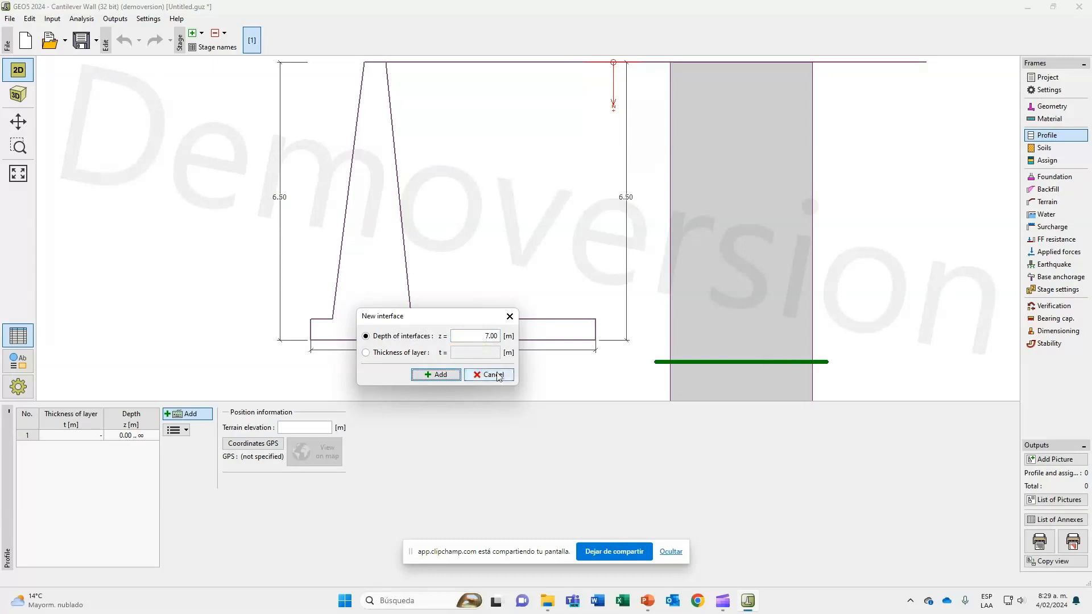
pyautogui.click(390, 357)
pyautogui.click(474, 353)
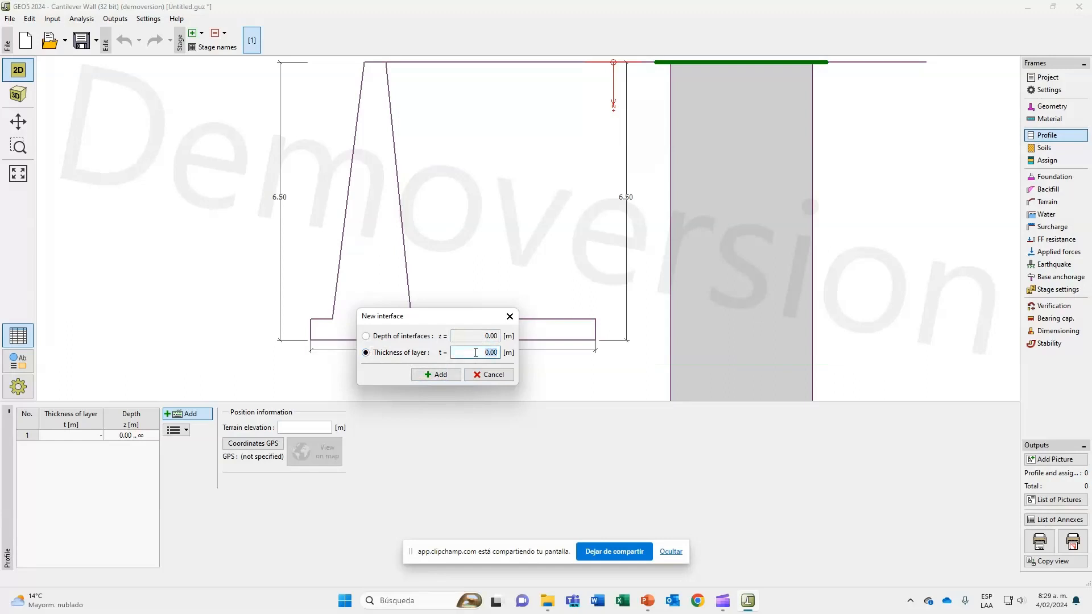
pyautogui.write('7')
pyautogui.click(436, 375)
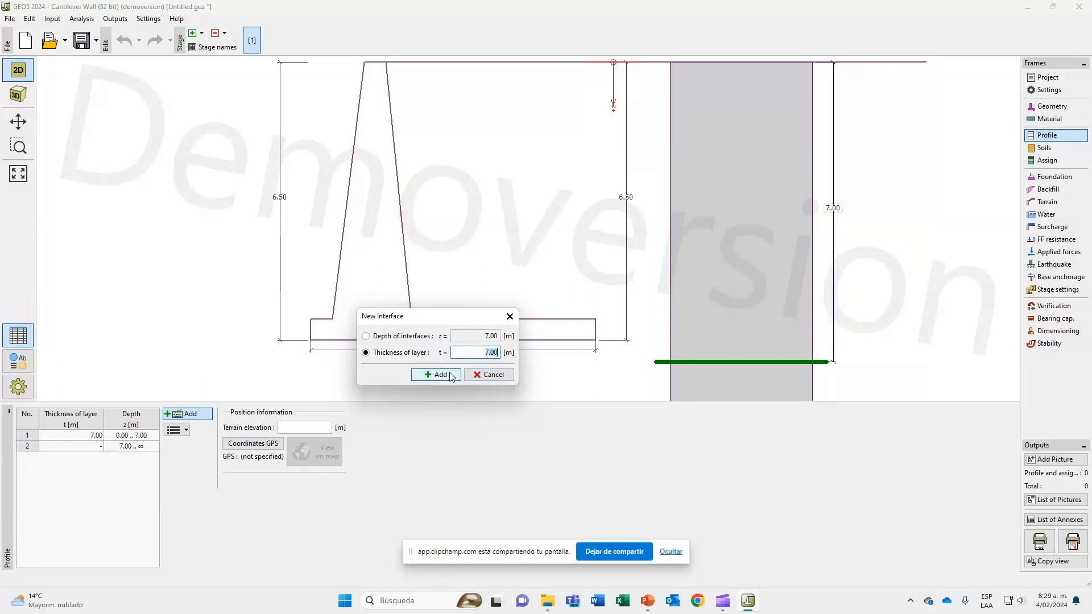
pyautogui.click(406, 336)
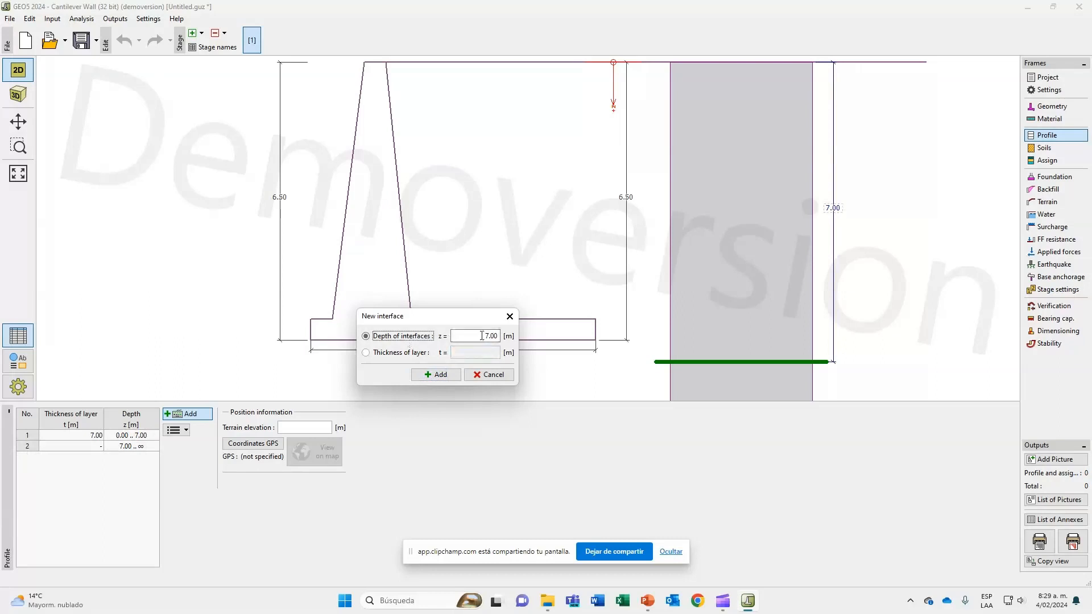
pyautogui.click(481, 336)
pyautogui.doubleClick(482, 335)
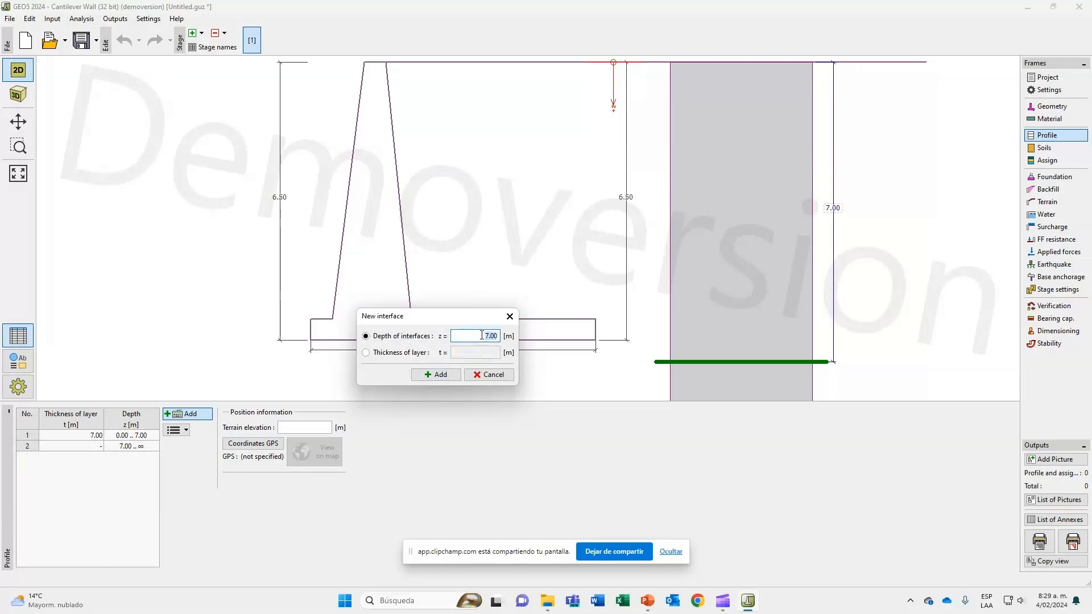
pyautogui.write('12')
pyautogui.click(408, 354)
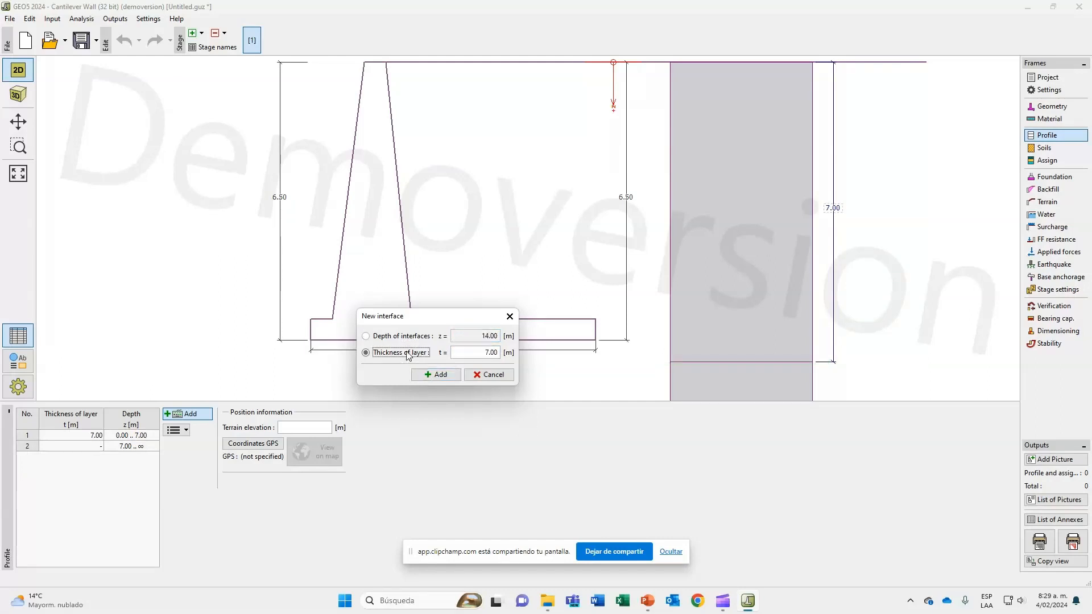
pyautogui.click(481, 349)
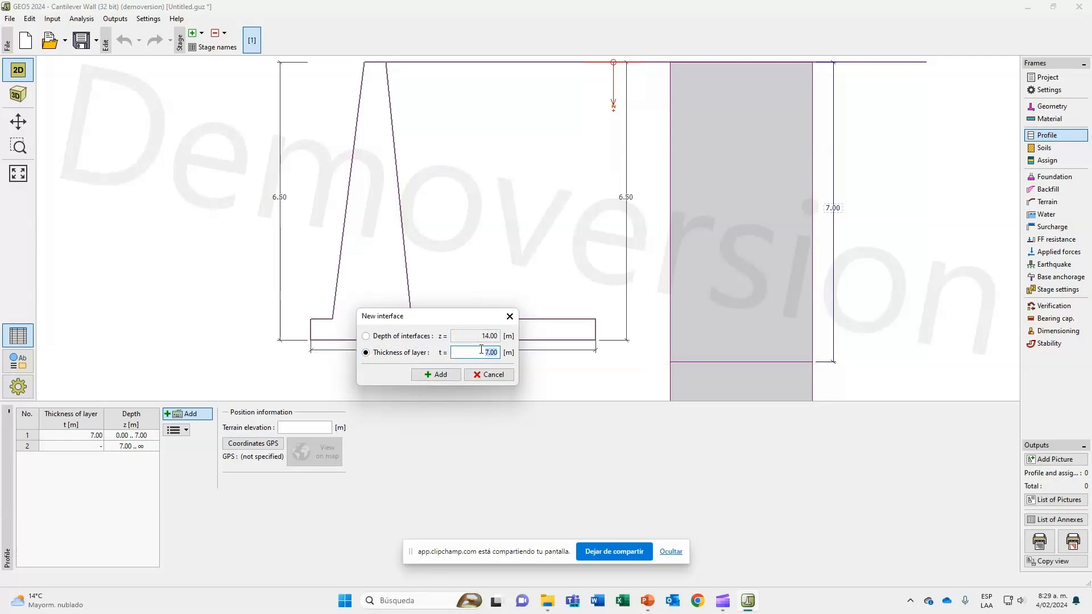
pyautogui.write('5')
pyautogui.press('Tab')
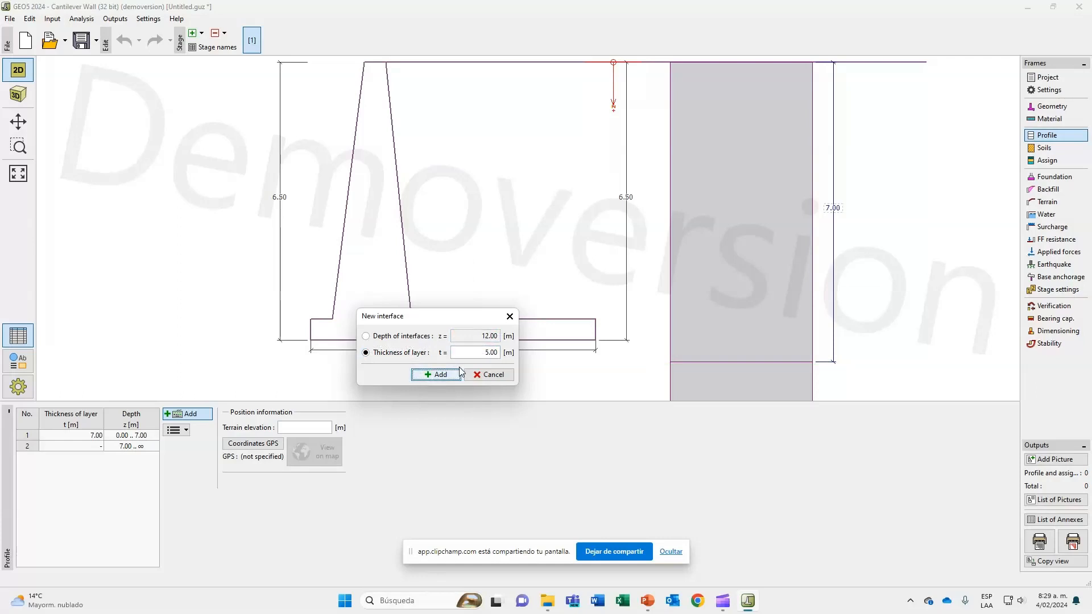
pyautogui.click(502, 375)
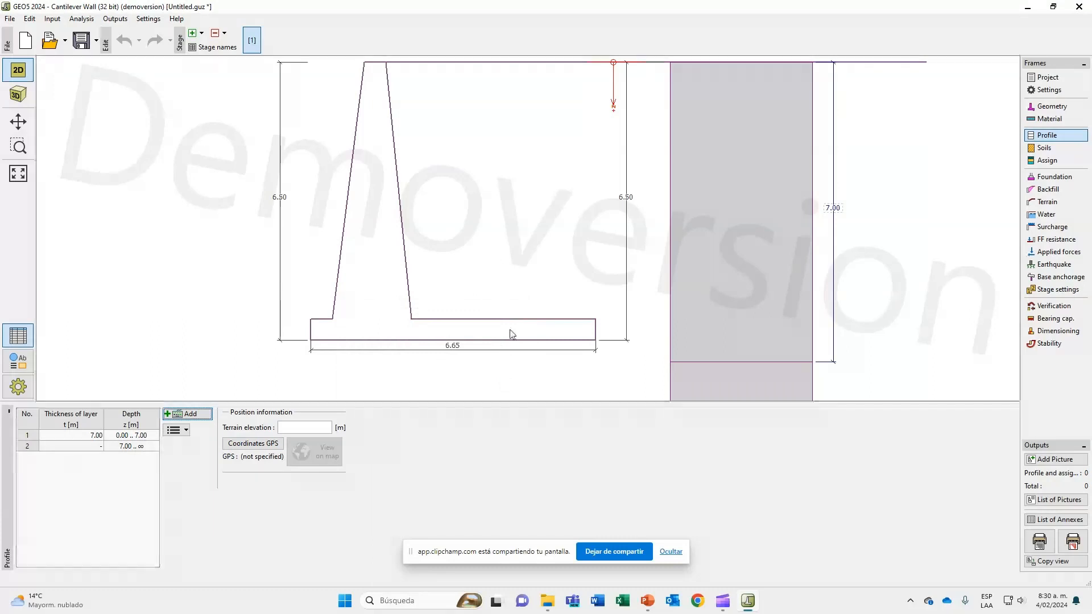
# Open the soils list, switch to the PowerPoint slide and mark the backfill zone behind the wall with a zigzag and two boundary lines.
pyautogui.click(1053, 153)
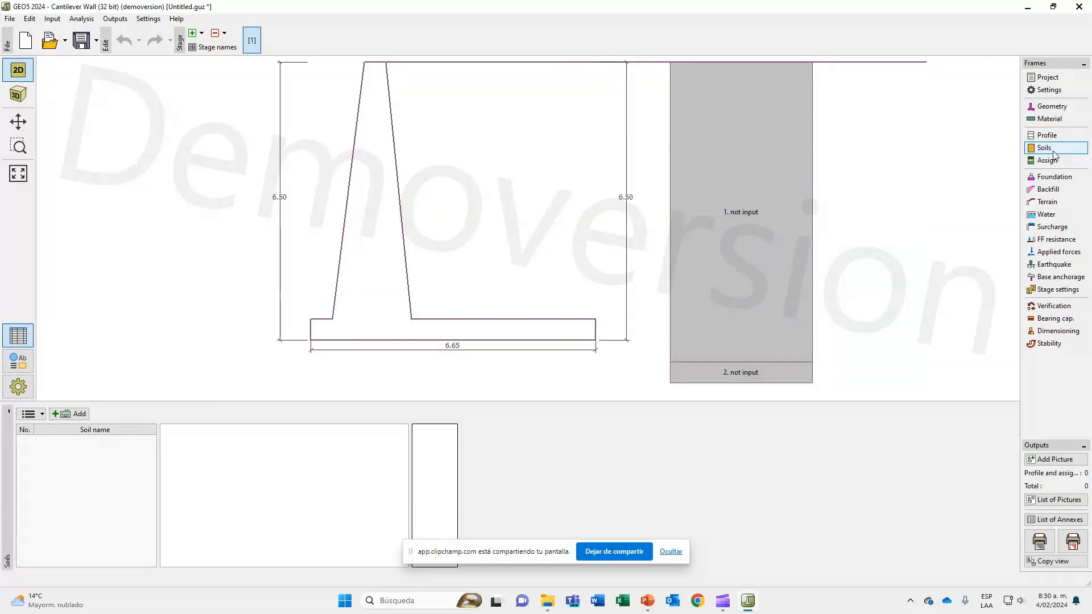
pyautogui.hotkey('alt', 'Tab')
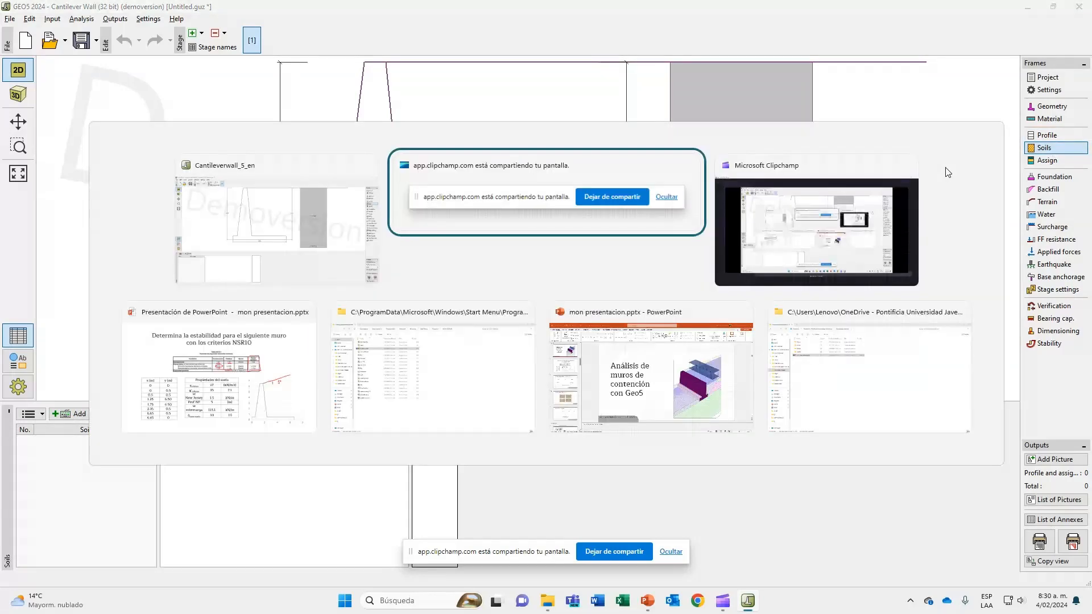
pyautogui.hotkey('alt', 'Tab')
pyautogui.hotkey('alt', 'Tab')
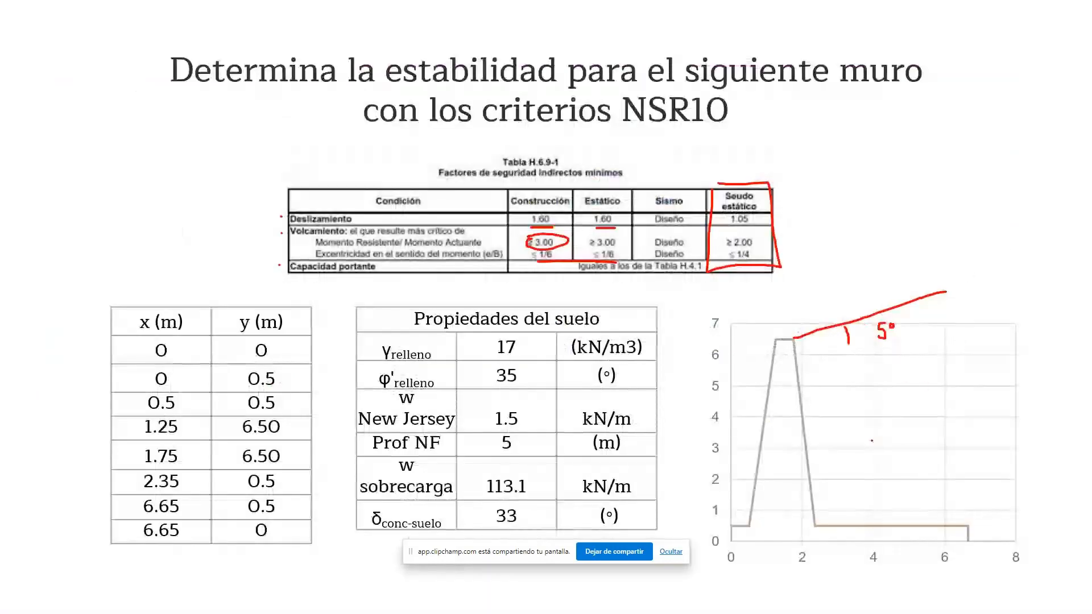
pyautogui.moveTo(966, 299); pyautogui.dragTo(985, 537)
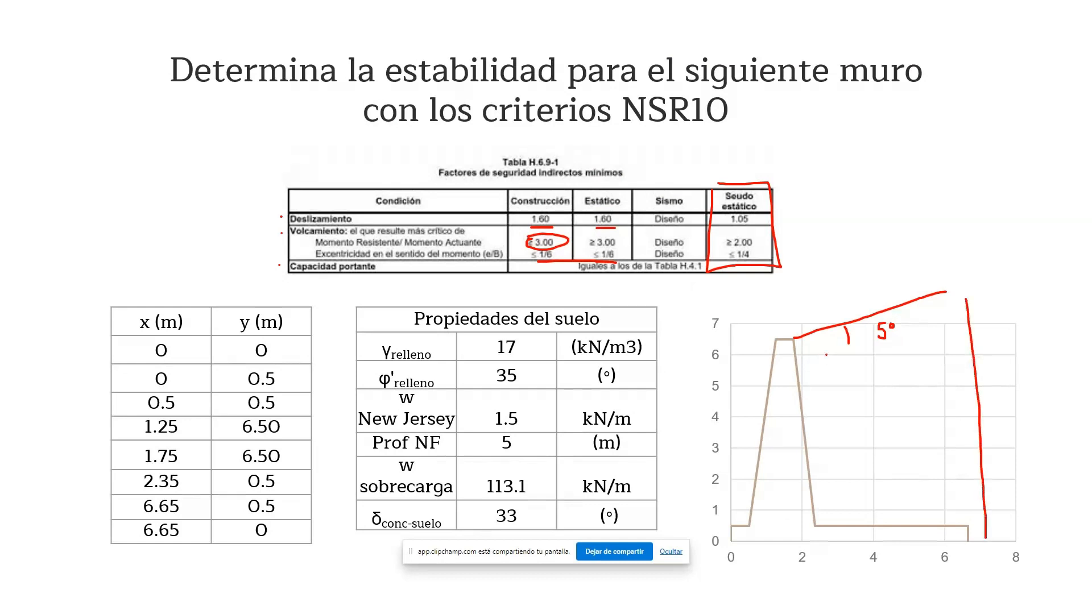
pyautogui.moveTo(828, 358)
pyautogui.mouseDown()
pyautogui.moveTo(854, 354)
pyautogui.moveTo(924, 392)
pyautogui.moveTo(878, 458)
pyautogui.moveTo(961, 504)
pyautogui.mouseUp()
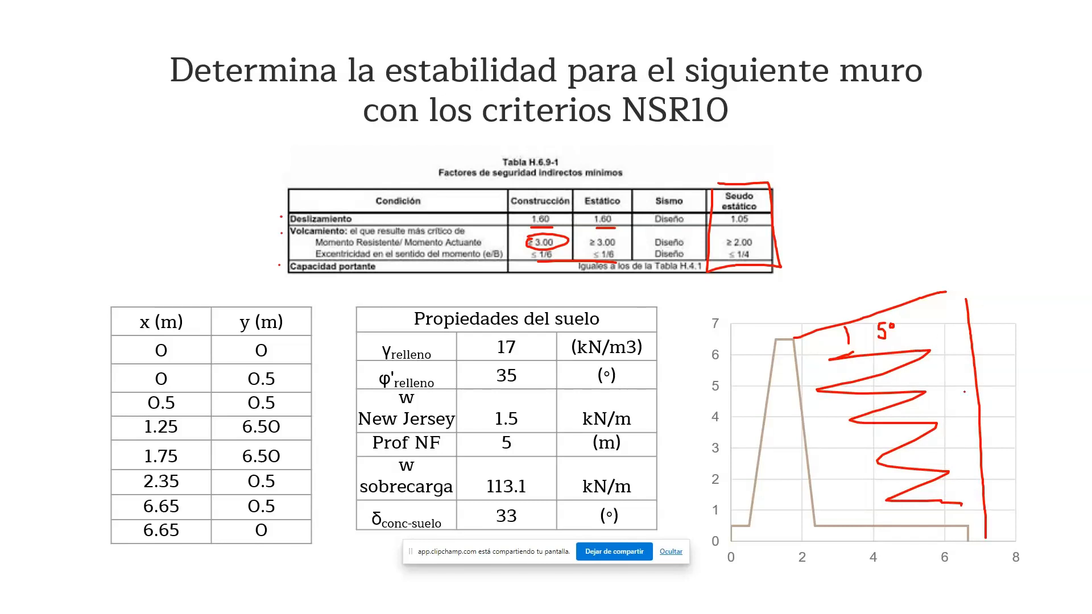
pyautogui.moveTo(968, 509); pyautogui.dragTo(944, 300)
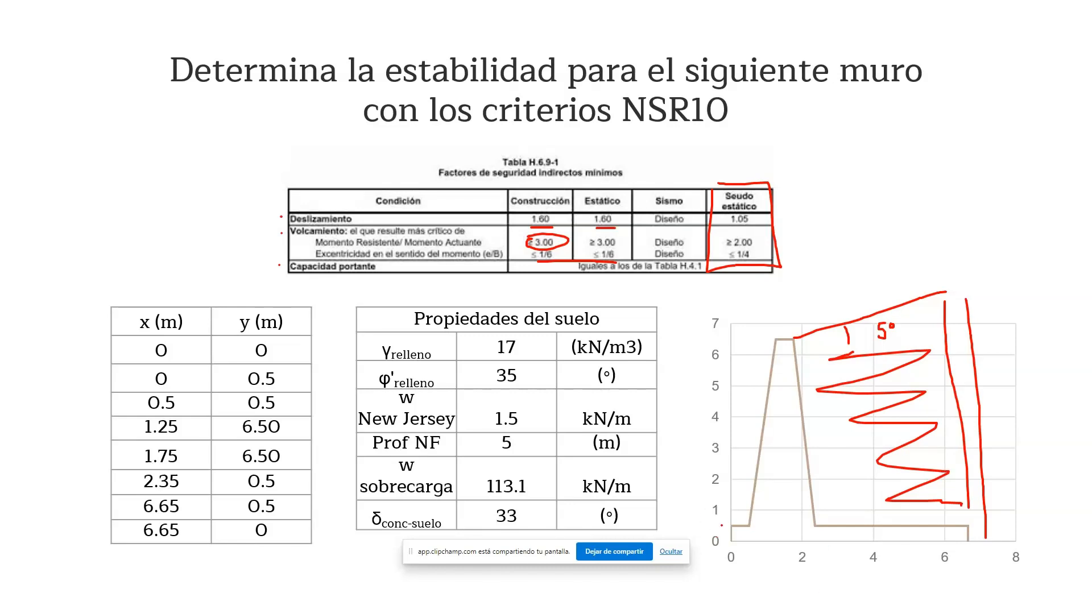
# Sketch hatch strokes for the ground in front of the wall's toe on the slide's wall diagram.
pyautogui.moveTo(751, 511)
pyautogui.mouseDown()
pyautogui.moveTo(673, 507)
pyautogui.moveTo(694, 545)
pyautogui.moveTo(711, 532)
pyautogui.moveTo(703, 557)
pyautogui.mouseUp()
pyautogui.moveTo(727, 540); pyautogui.dragTo(708, 580)
pyautogui.moveTo(740, 550); pyautogui.dragTo(724, 587)
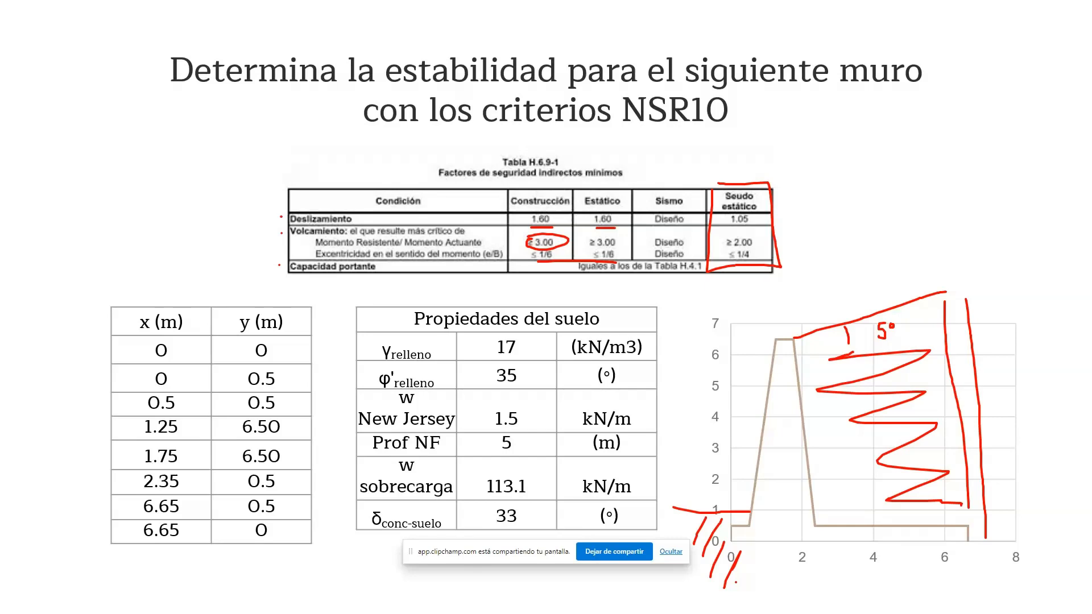
# Switch to GEO5, start adding a new soil and set its unit weight to the slide's 17 kN/m³.
pyautogui.hotkey('alt', 'Tab')
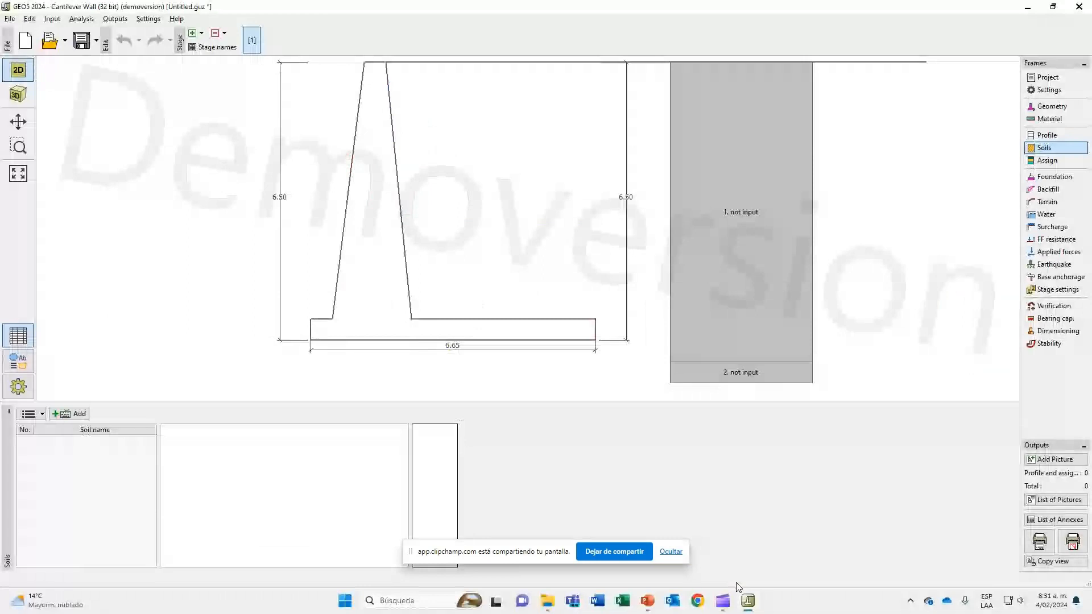
pyautogui.click(75, 419)
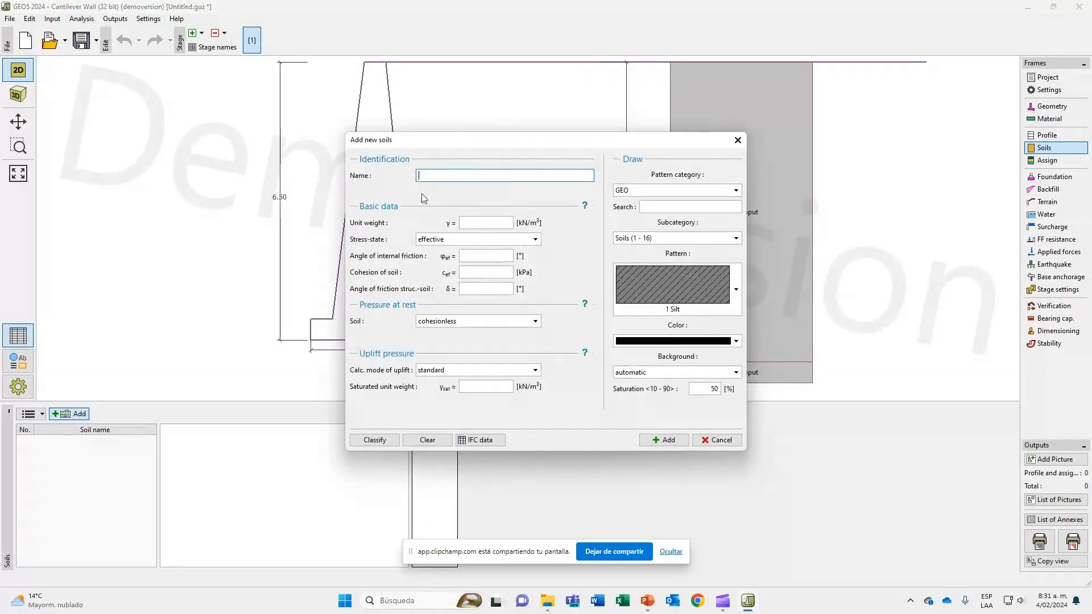
pyautogui.moveTo(418, 143); pyautogui.dragTo(634, 196)
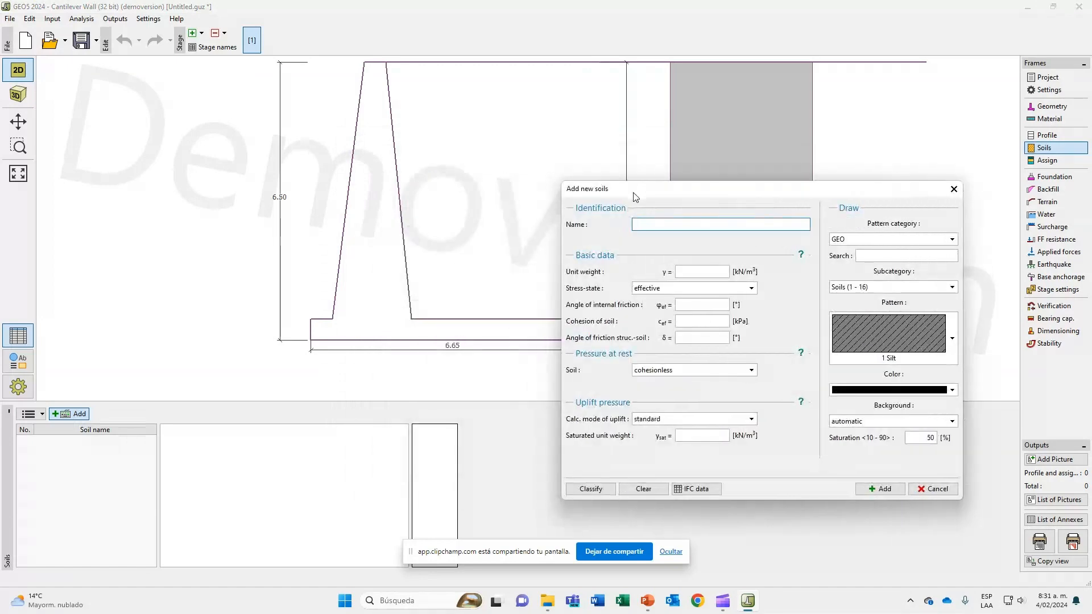
pyautogui.hotkey('alt', 'Tab')
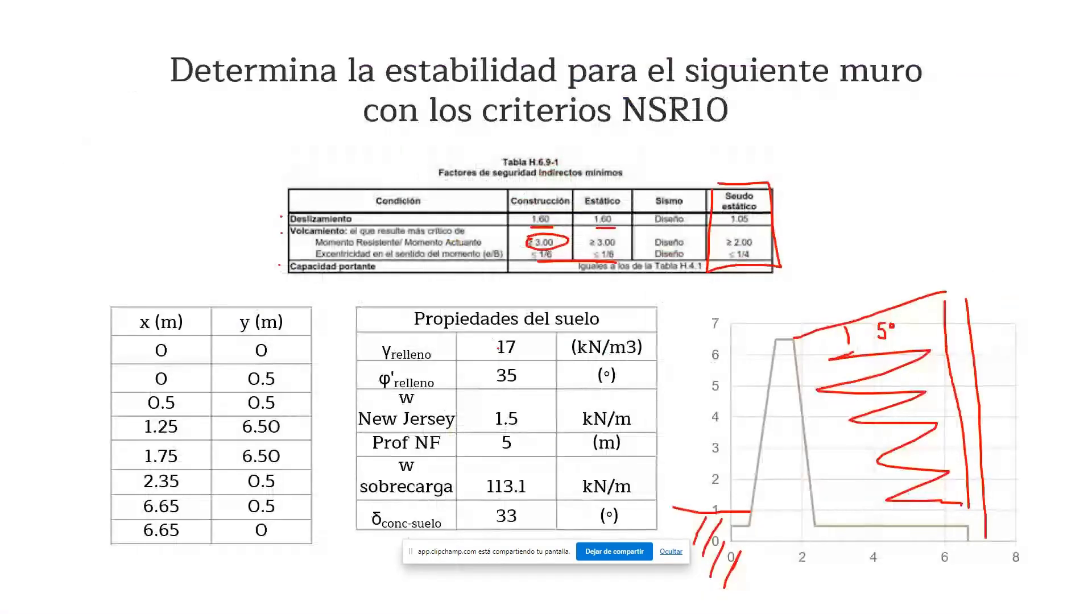
pyautogui.hotkey('alt', 'Tab')
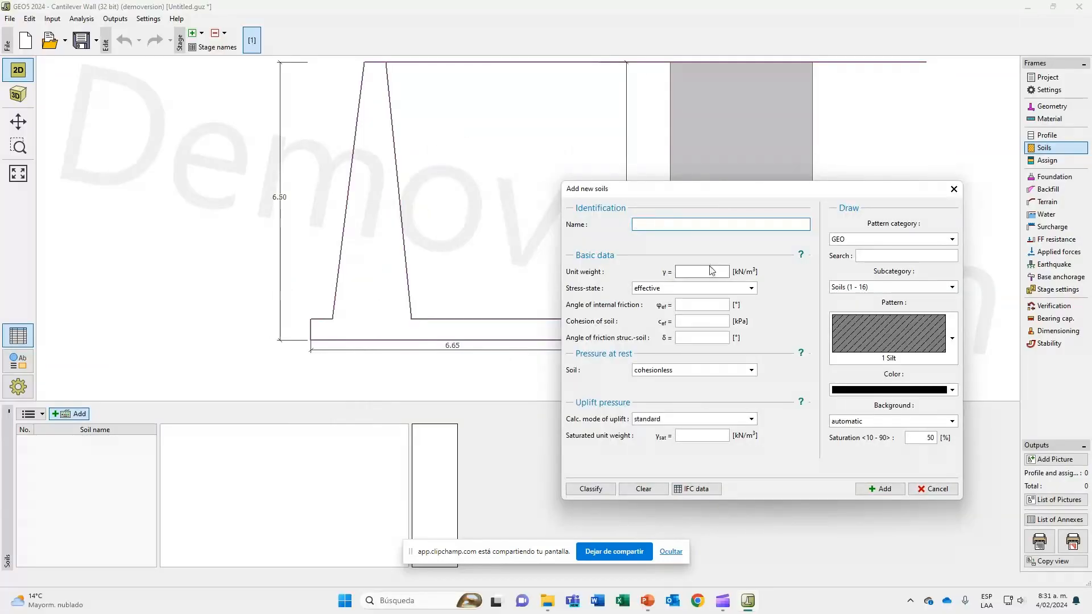
pyautogui.click(711, 271)
pyautogui.write('17')
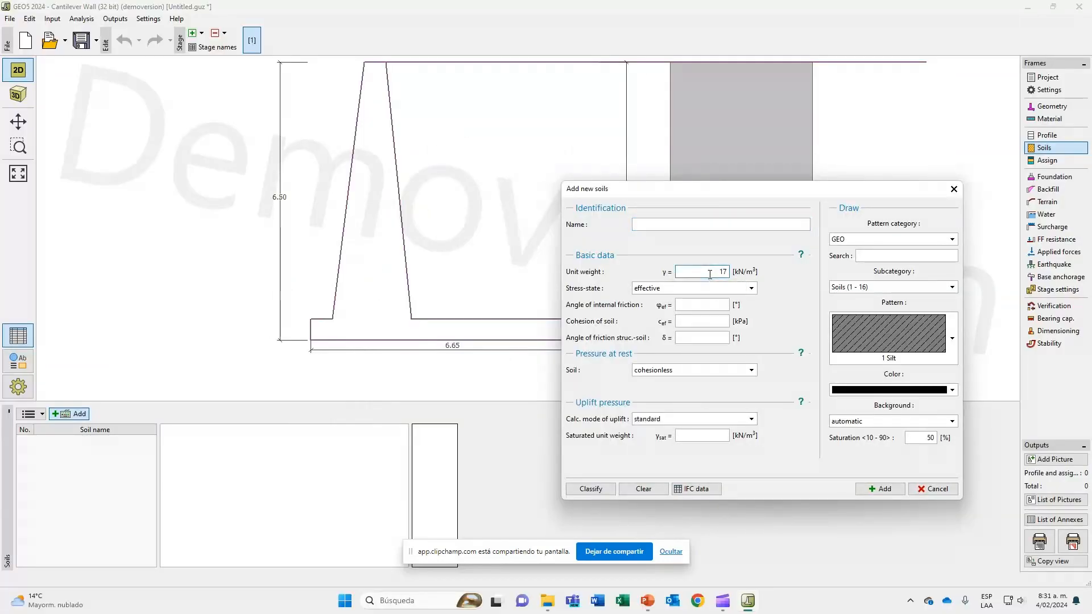
# Set the new soil's angle of internal friction to 35° from the slide and its cohesion to 0 kPa.
pyautogui.click(698, 305)
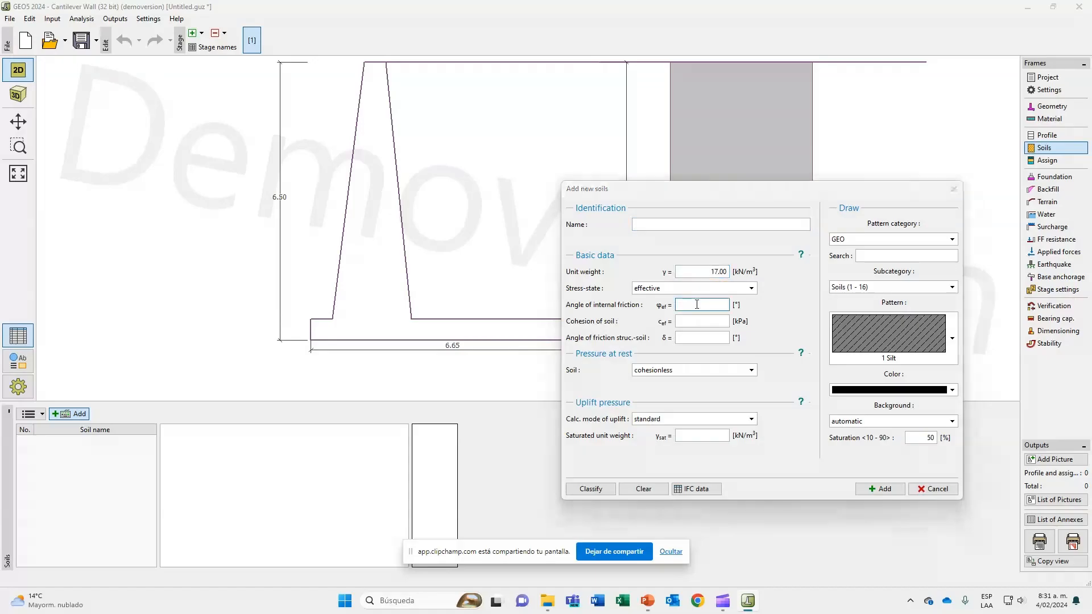
pyautogui.hotkey('alt', 'Tab')
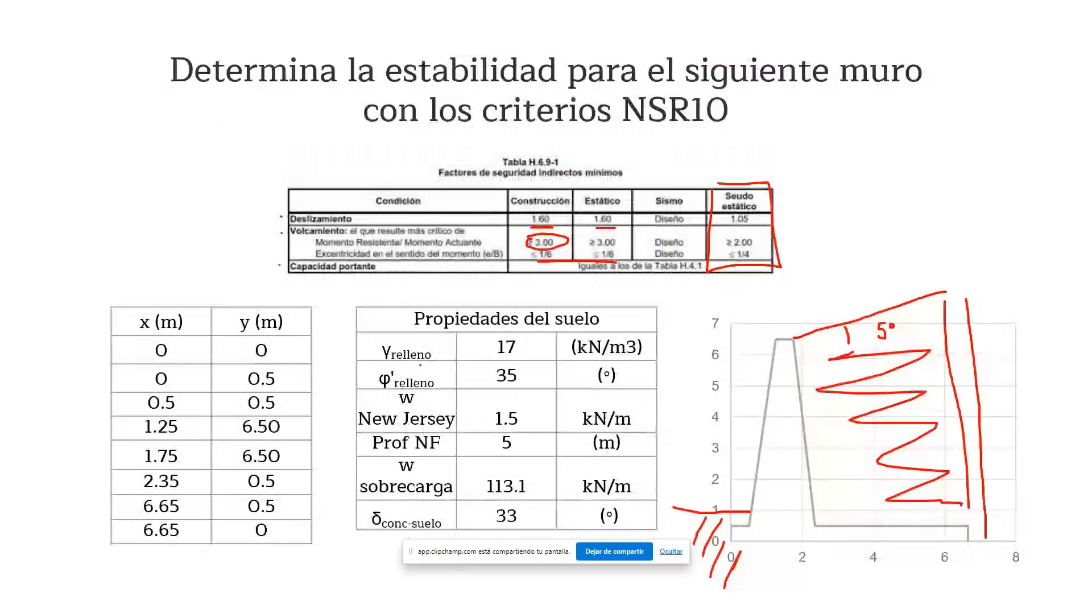
pyautogui.hotkey('alt', 'Tab')
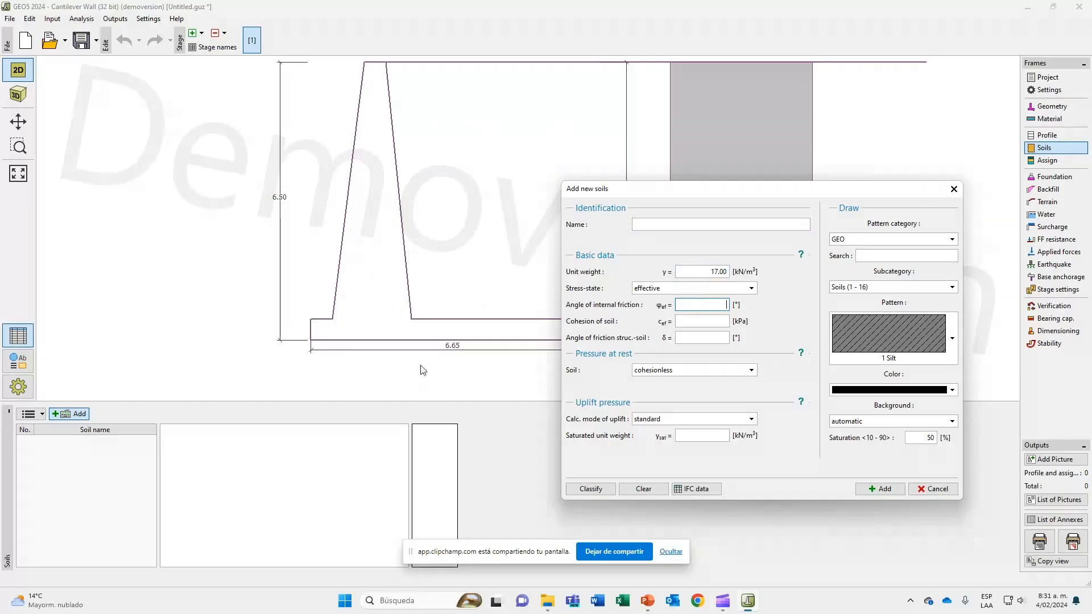
pyautogui.write('35')
pyautogui.press('Tab')
pyautogui.hotkey('alt', 'Tab')
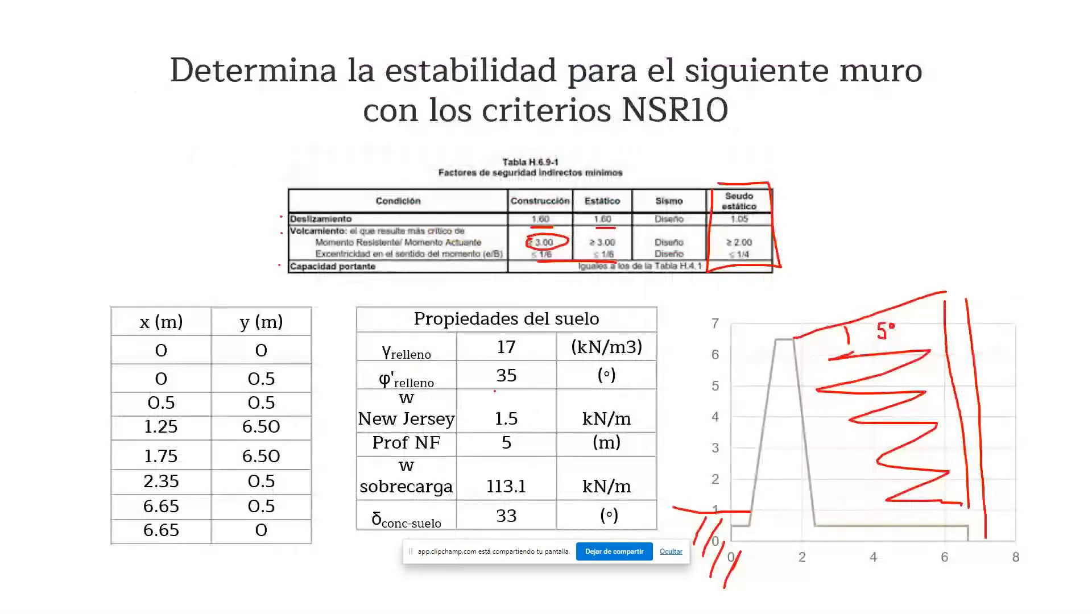
pyautogui.hotkey('alt', 'Tab')
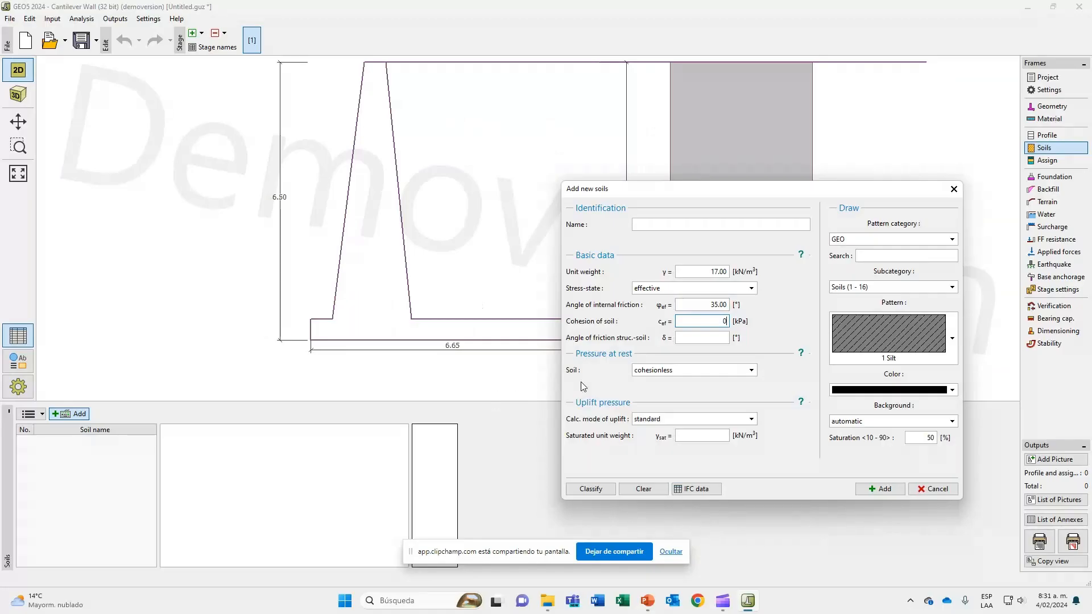
# Set the structure-soil friction angle to the slide's 33° and name the soil Relleno.
pyautogui.click(701, 334)
pyautogui.hotkey('alt', 'Tab')
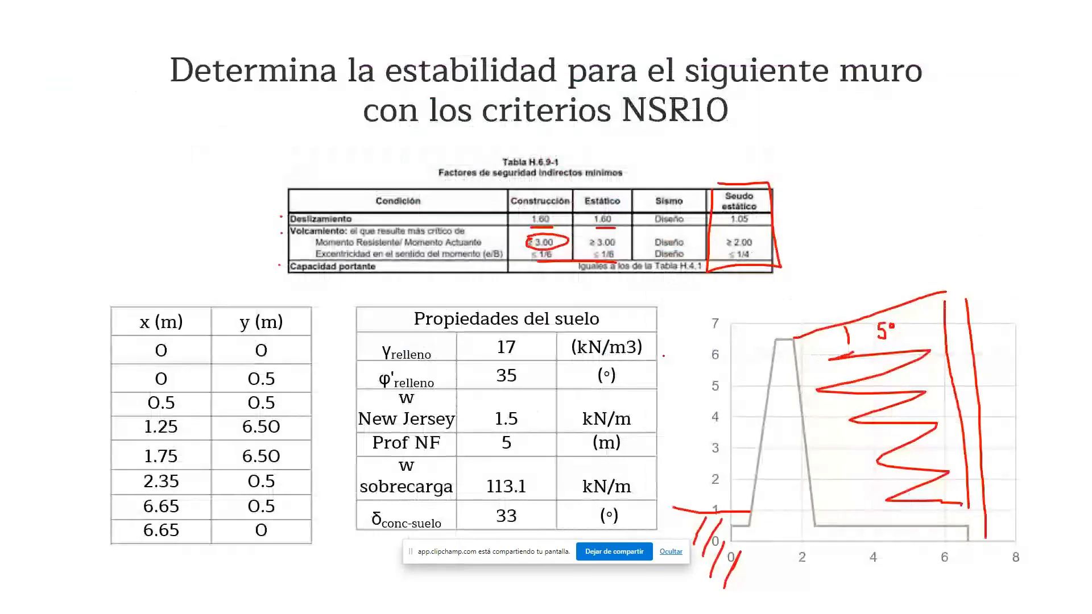
pyautogui.hotkey('alt', 'Tab')
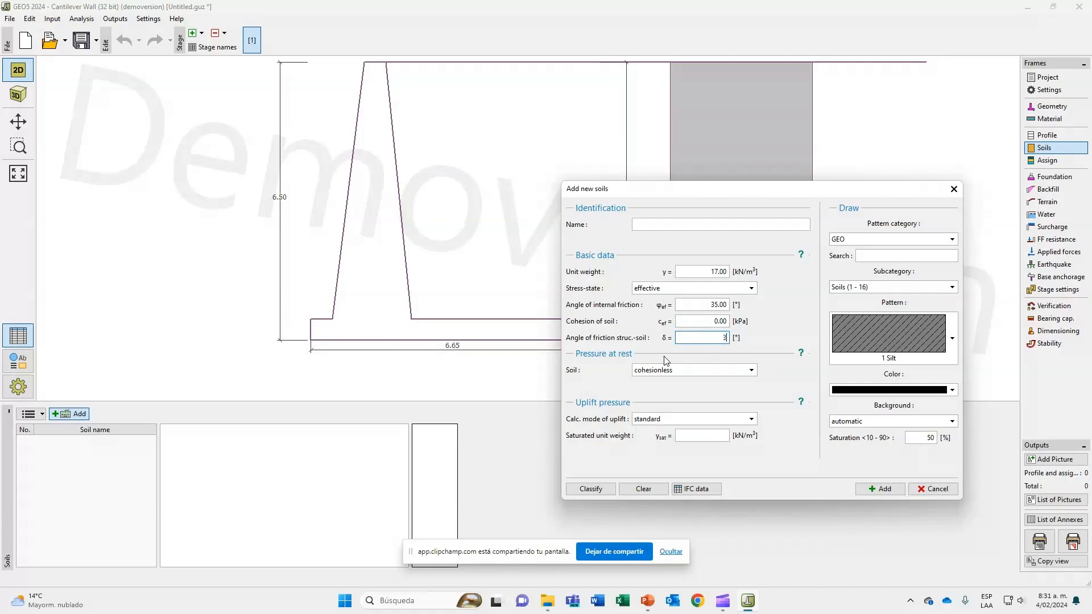
pyautogui.click(662, 224)
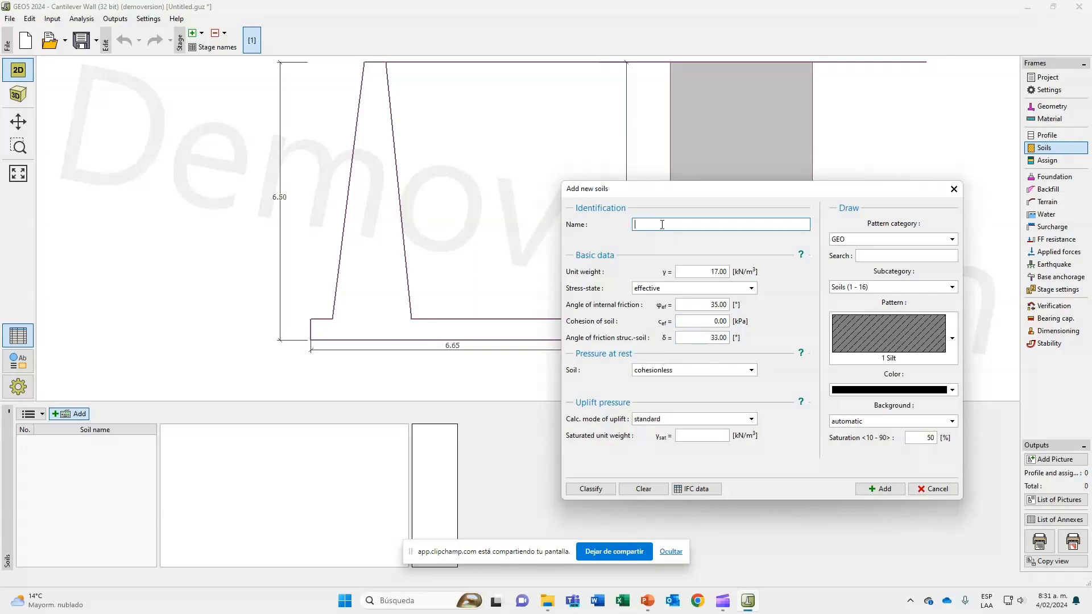
pyautogui.write('Relleno')
pyautogui.moveTo(855, 197); pyautogui.dragTo(835, 193)
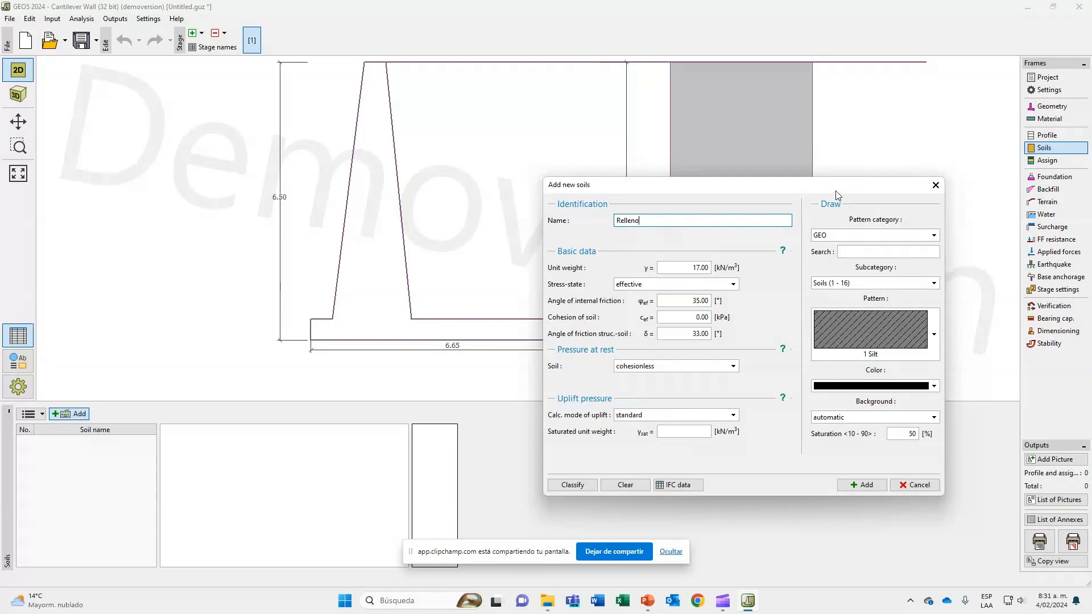
# Give the Relleno soil the 9 Sand pattern from the Soils (1 - 16) subcategory in a dark yellow color.
pyautogui.click(906, 282)
pyautogui.click(906, 282)
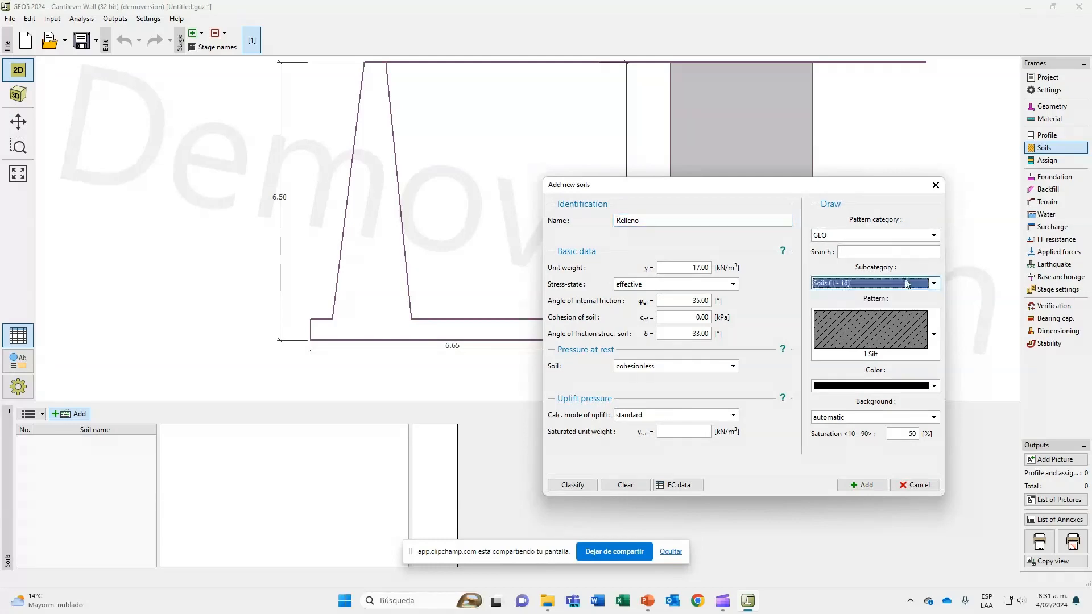
pyautogui.click(933, 333)
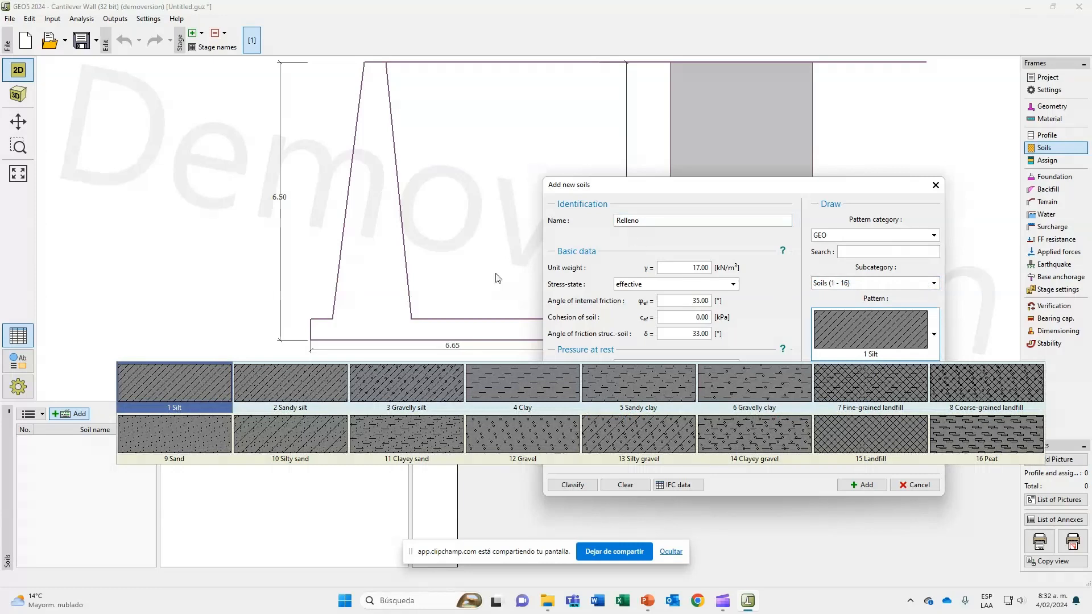
pyautogui.click(190, 435)
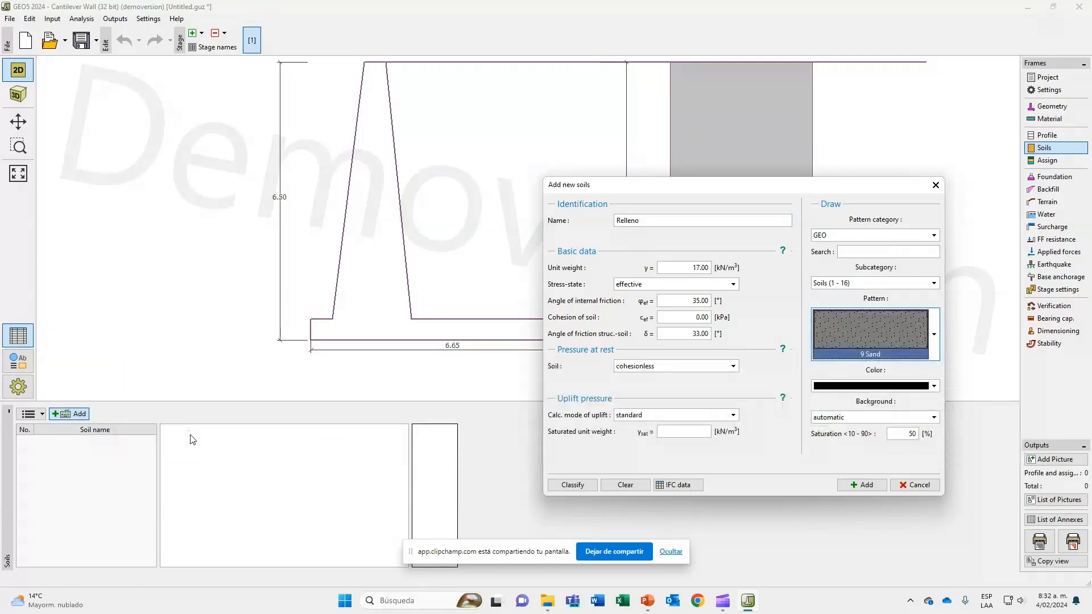
pyautogui.click(865, 387)
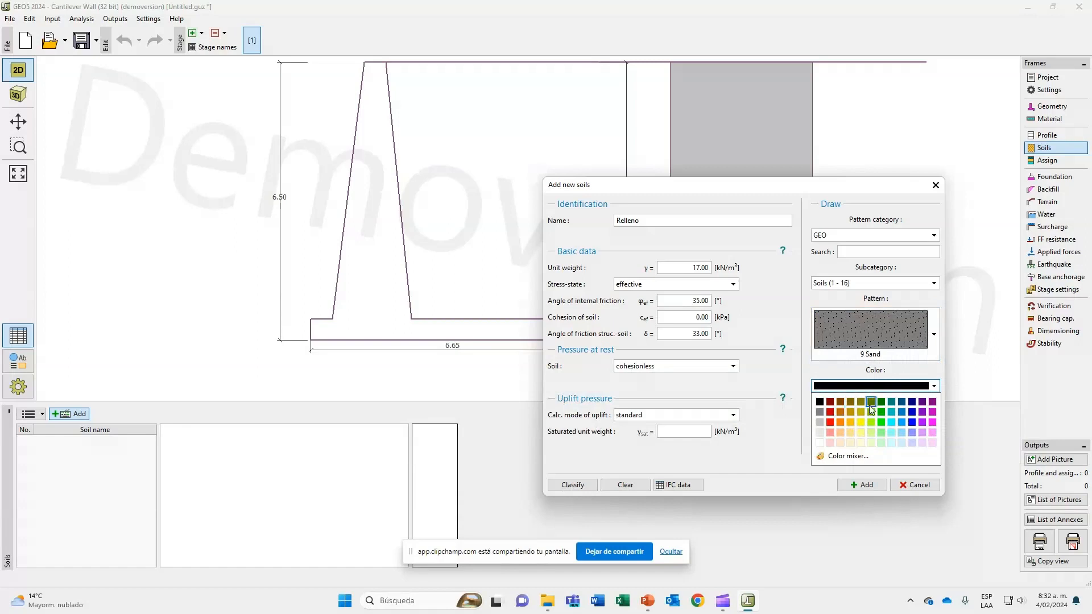
pyautogui.click(863, 414)
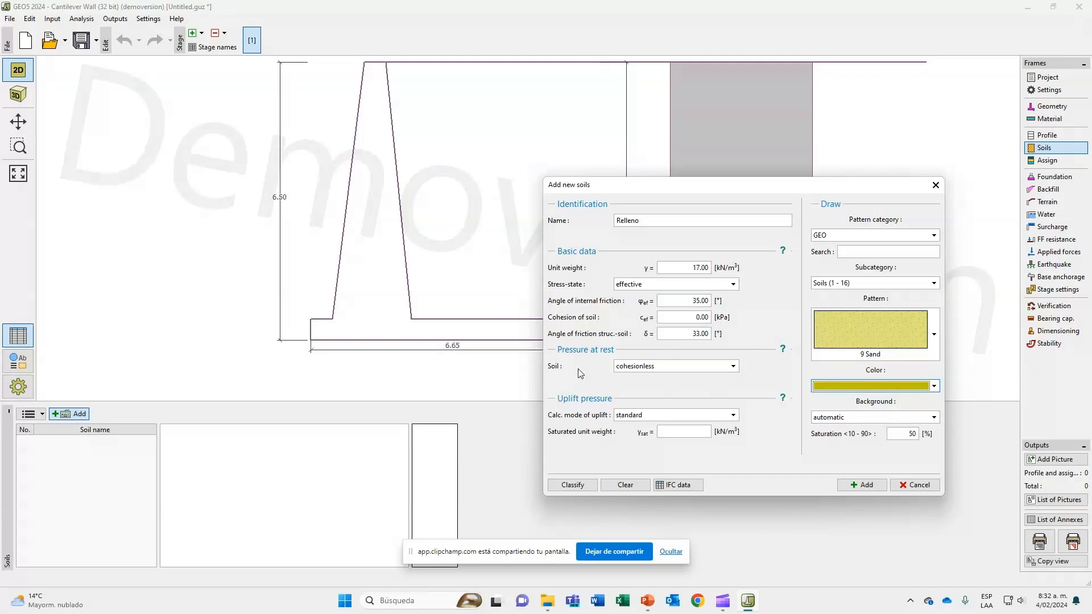
# Switch to the PowerPoint presentation and go back to the Presión en reposo slide to examine the at-rest pressure equations.
pyautogui.hotkey('alt', 'Tab')
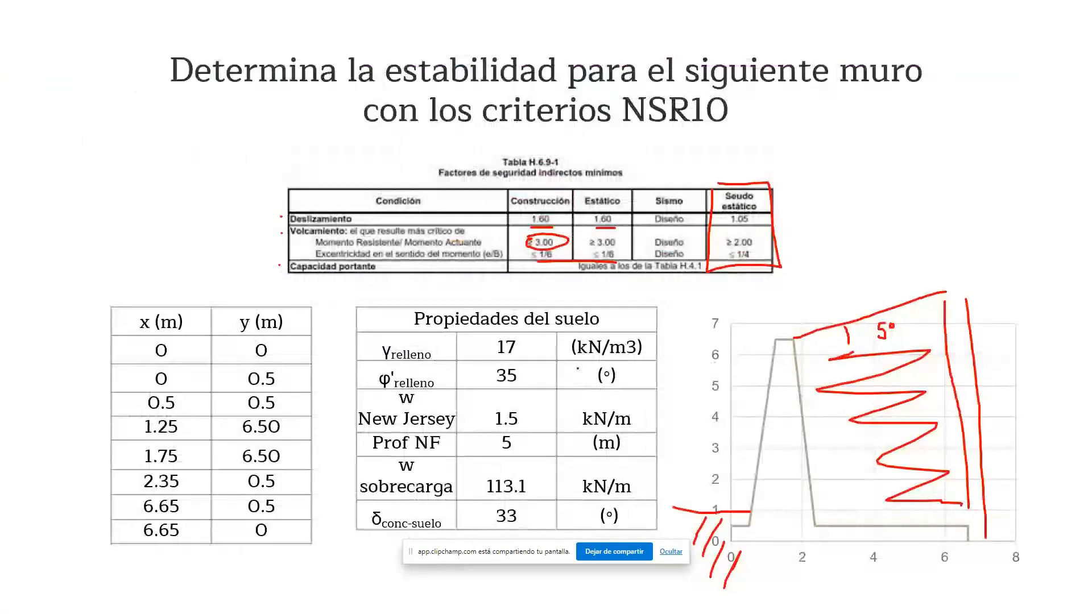
pyautogui.press('Left')
pyautogui.press('Left')
pyautogui.press('Left')
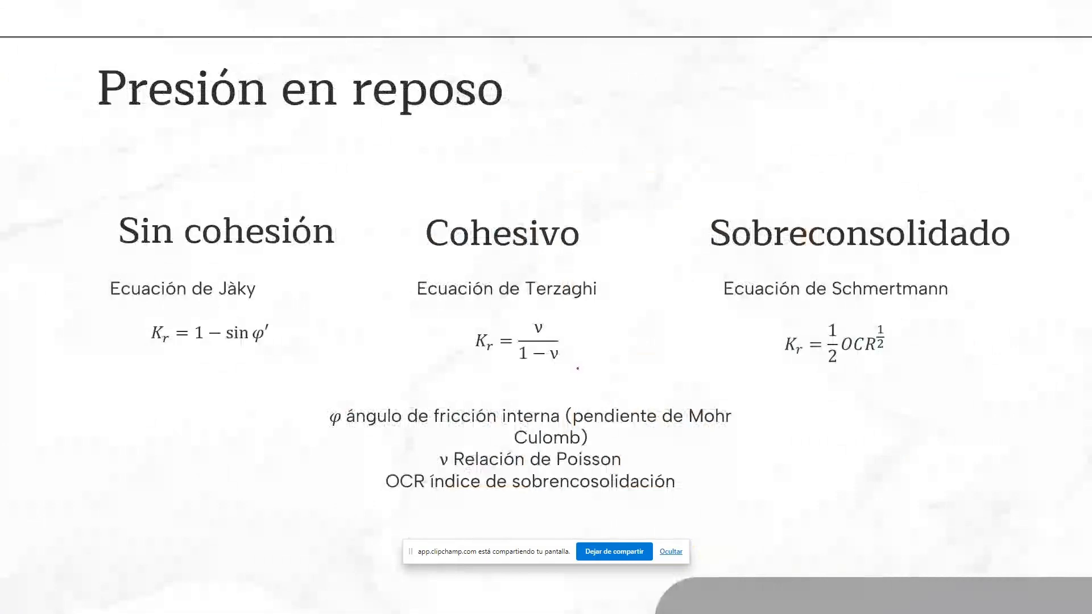
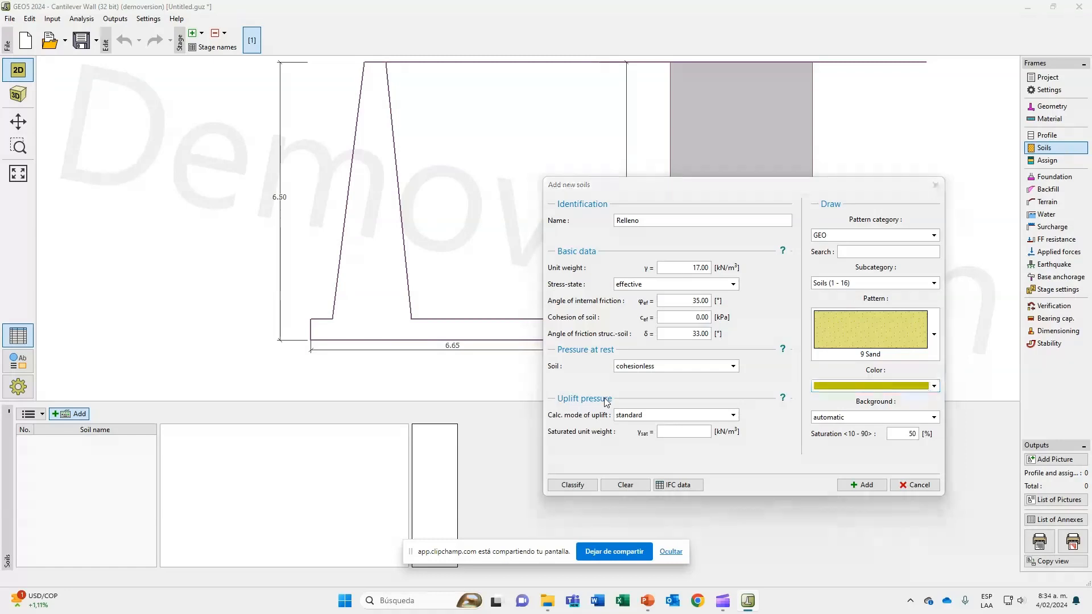
# Switch to the PowerPoint presentation and handwrite the equation γ = γsat − γw beneath Schmertmann's equation on the Presión en reposo slide.
pyautogui.hotkey('alt', 'Tab')
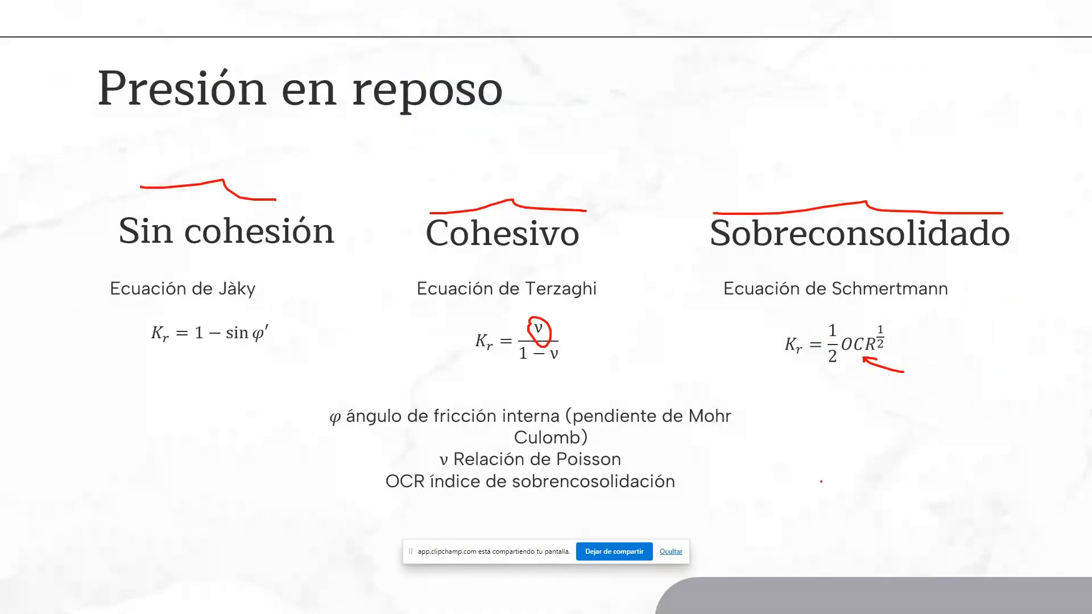
pyautogui.moveTo(770, 452); pyautogui.dragTo(801, 436)
pyautogui.moveTo(803, 473); pyautogui.dragTo(814, 476)
pyautogui.moveTo(801, 483); pyautogui.dragTo(851, 453)
pyautogui.moveTo(842, 495)
pyautogui.mouseDown()
pyautogui.moveTo(836, 502)
pyautogui.moveTo(863, 501)
pyautogui.moveTo(933, 458)
pyautogui.moveTo(938, 498)
pyautogui.moveTo(943, 484)
pyautogui.mouseUp()
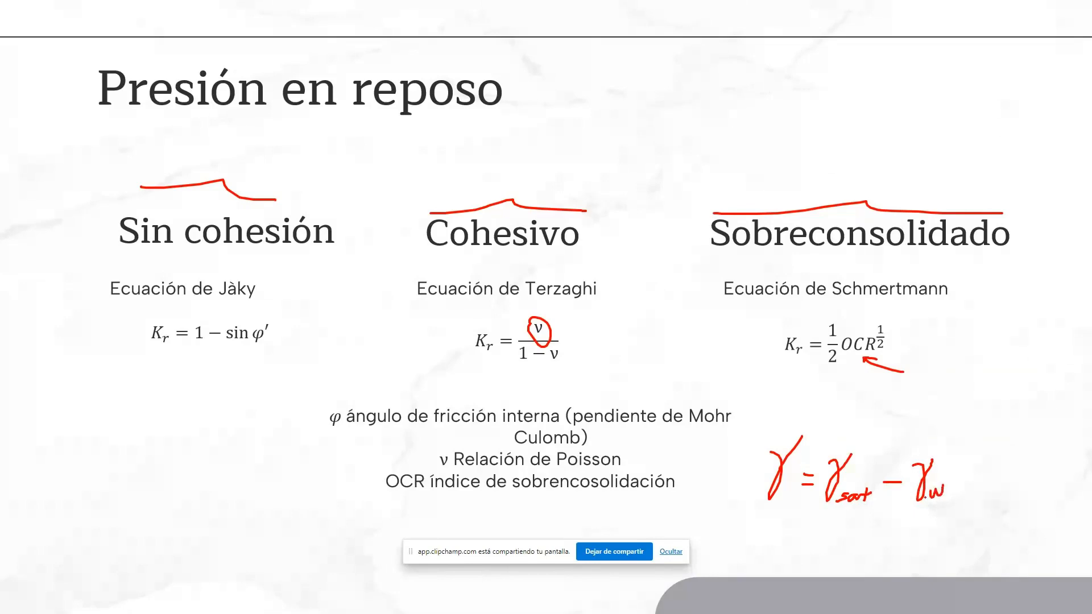
# Switch back to GEO5 and set the Relleno soil's saturated unit weight to 19 kN/m³.
pyautogui.hotkey('alt', 'Tab')
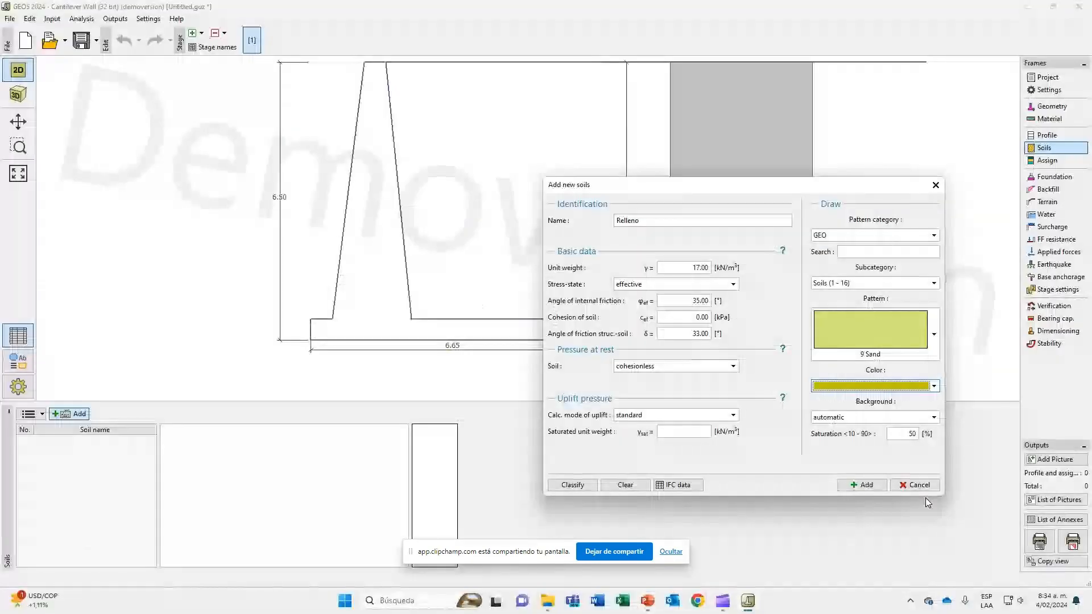
pyautogui.click(678, 432)
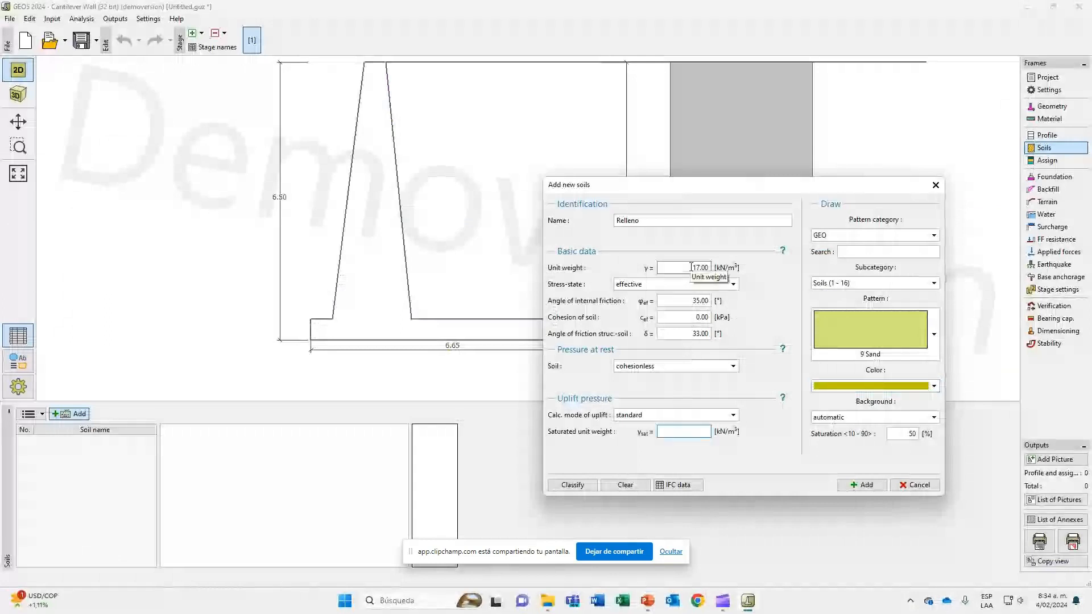
pyautogui.write('19')
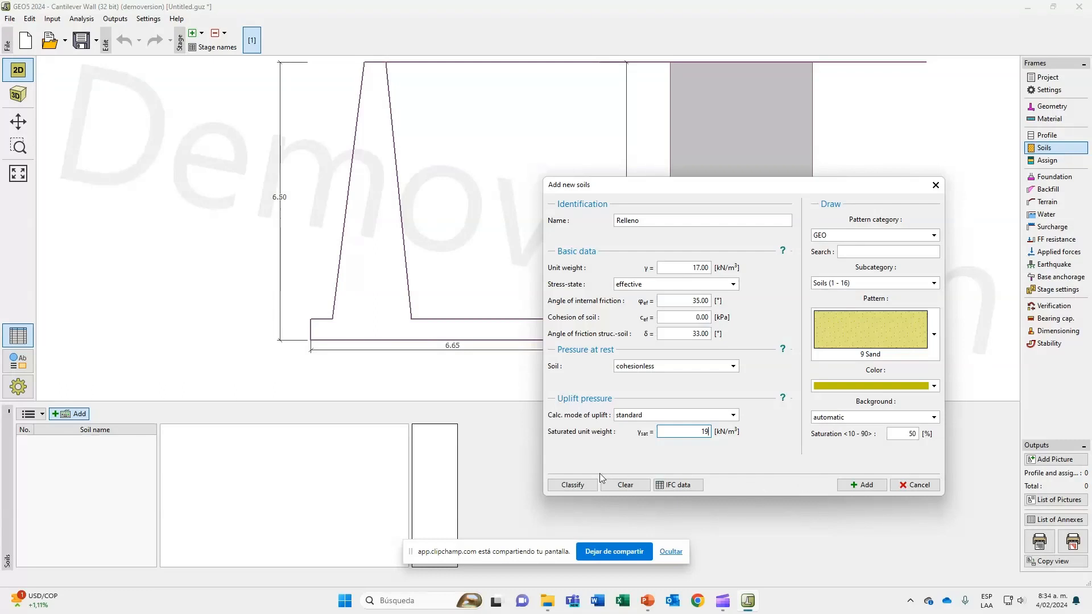
# Examine the classification types and the standard characteristics of SW - Well graded sand in the soil classification.
pyautogui.click(572, 487)
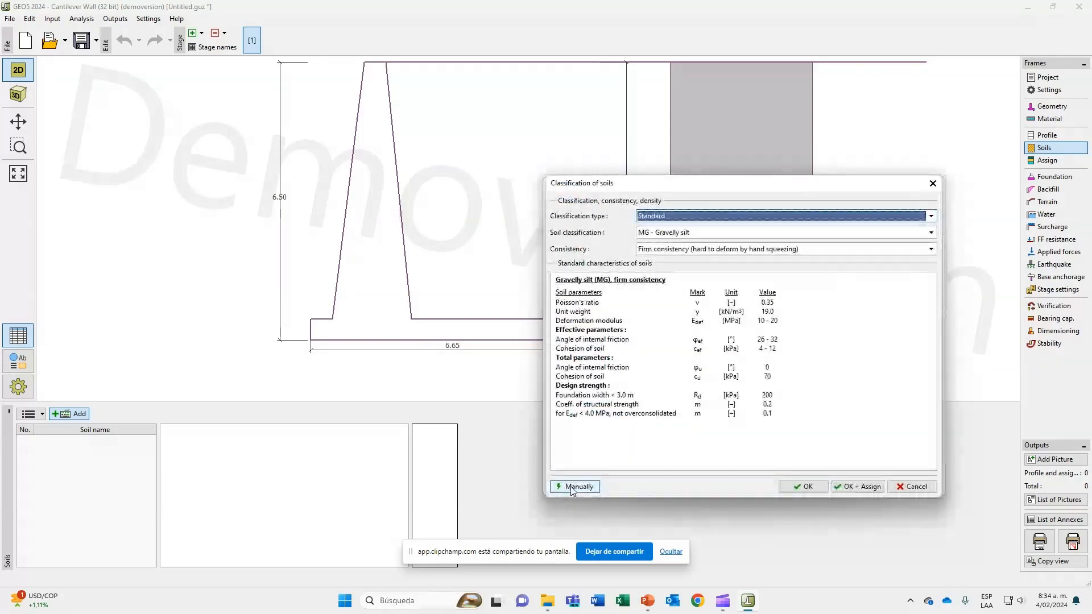
pyautogui.click(668, 218)
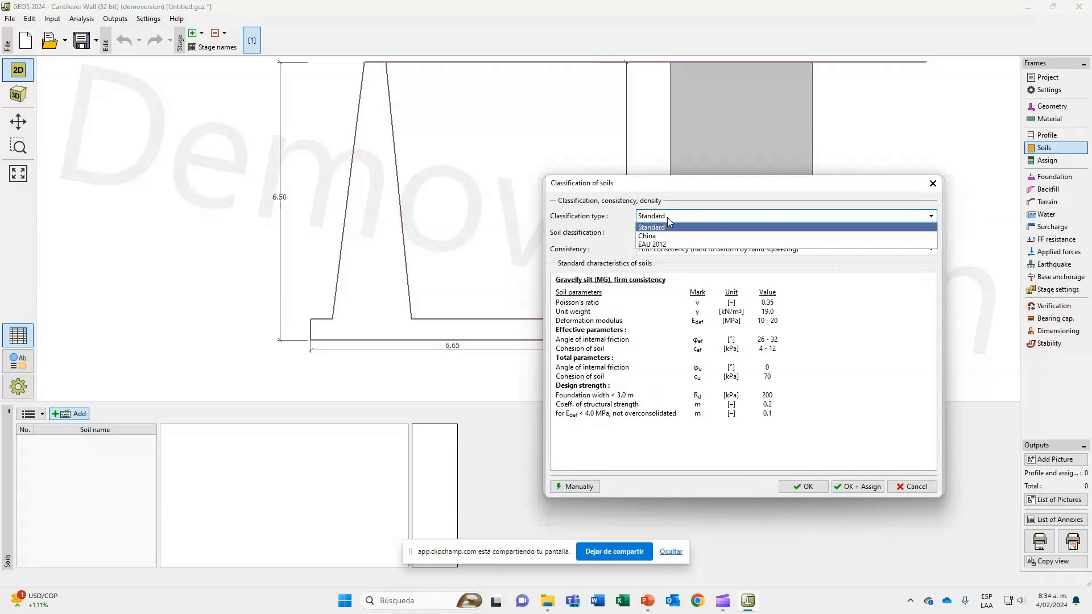
pyautogui.press('Escape')
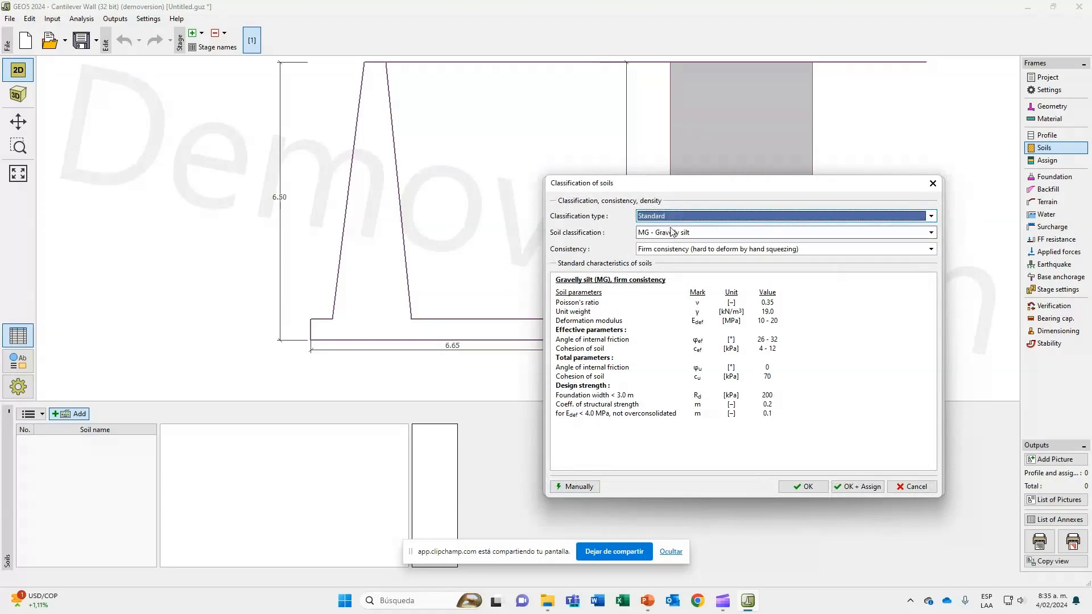
pyautogui.click(672, 233)
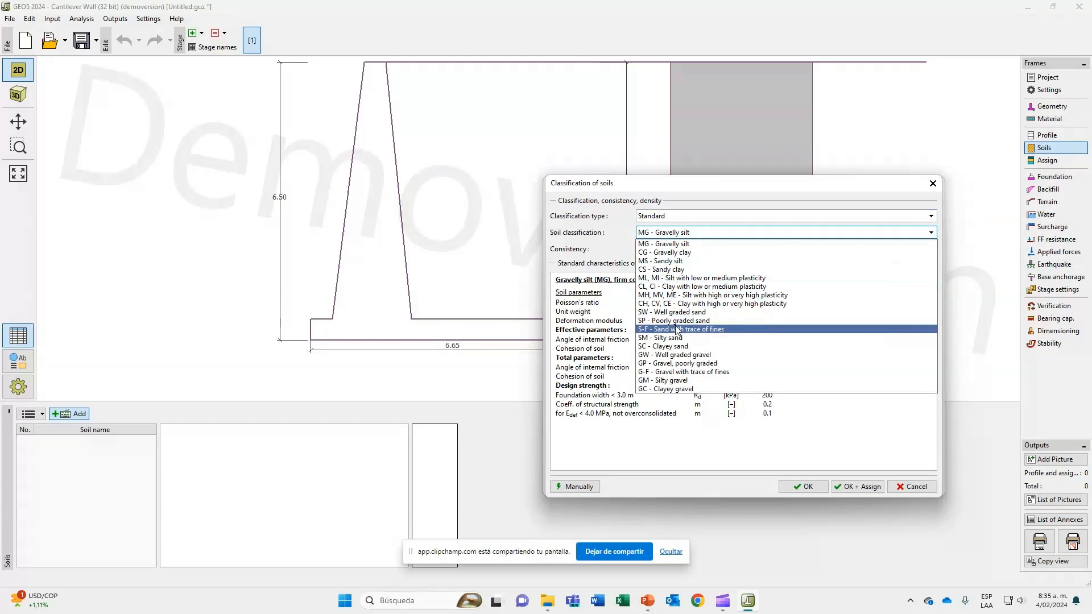
pyautogui.click(677, 313)
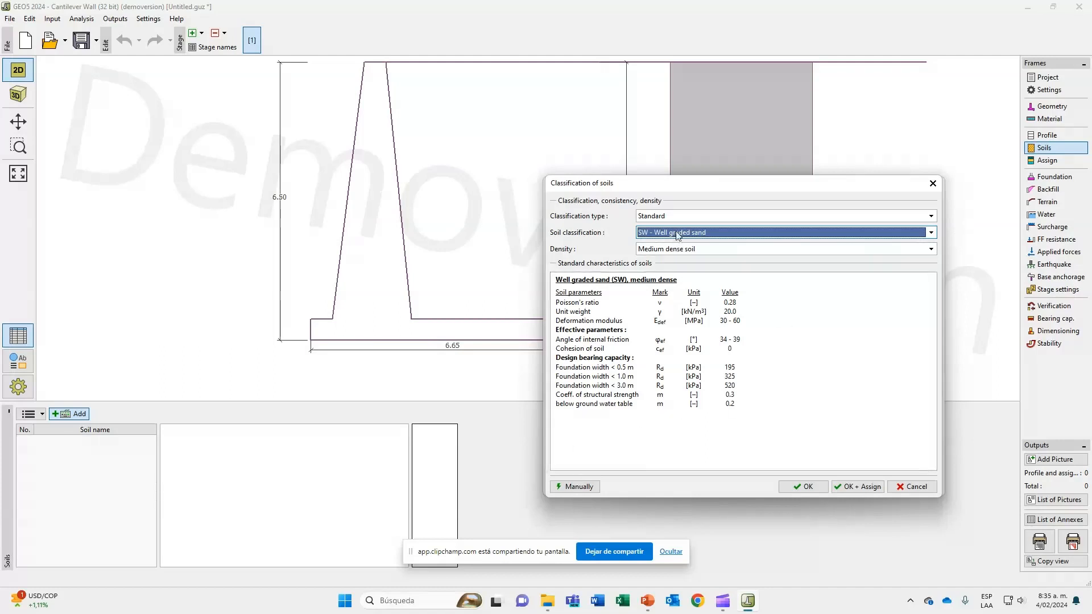
# Examine the grading and moisture parameters of the manual soil classification and leave the classification without applying it.
pyautogui.click(576, 487)
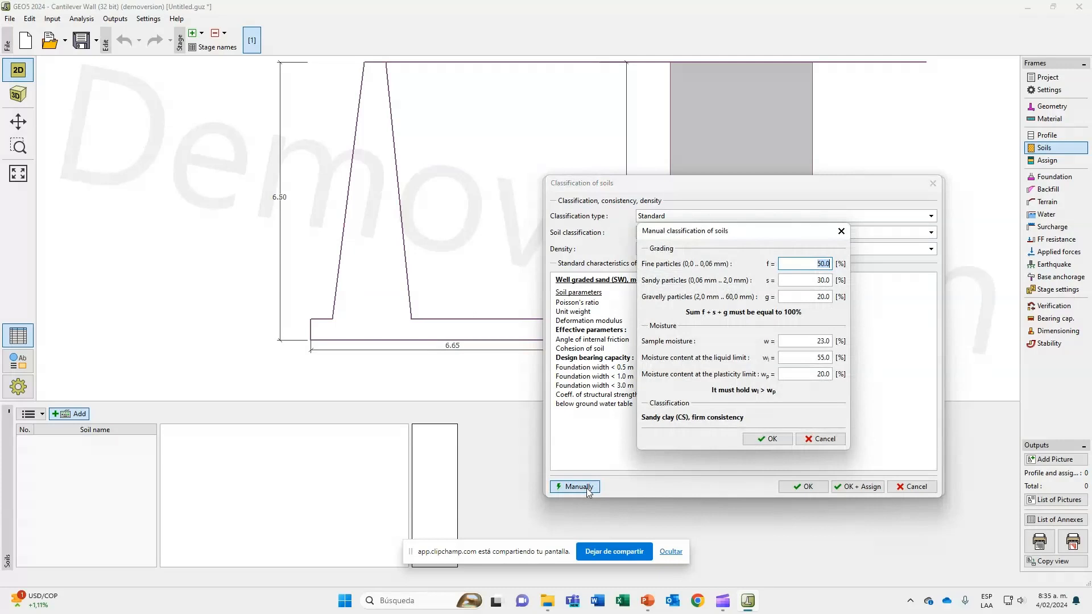
pyautogui.click(798, 278)
pyautogui.click(804, 298)
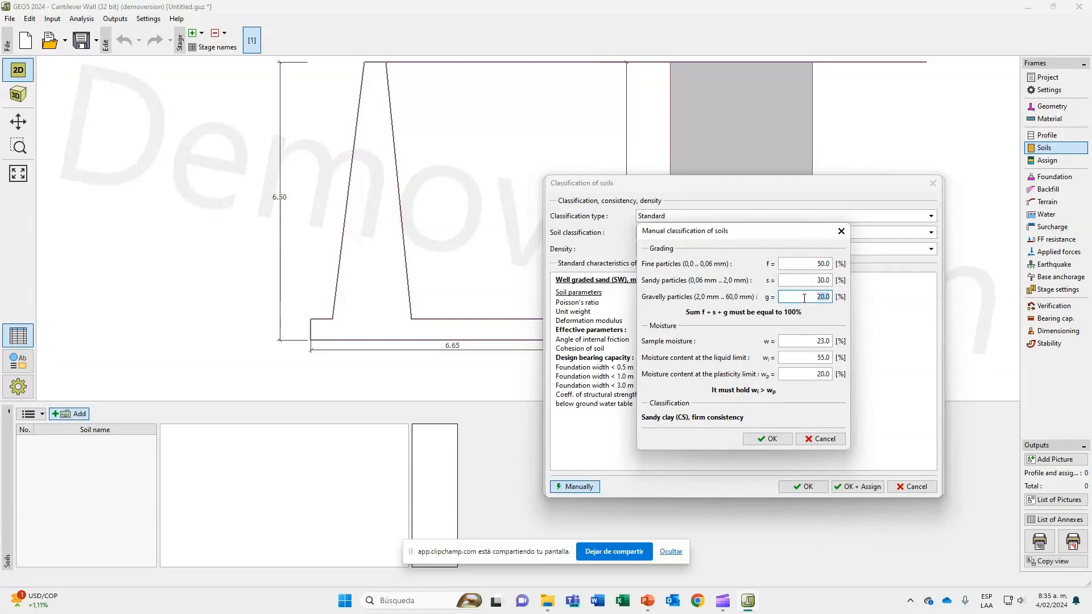
pyautogui.click(805, 340)
pyautogui.click(805, 357)
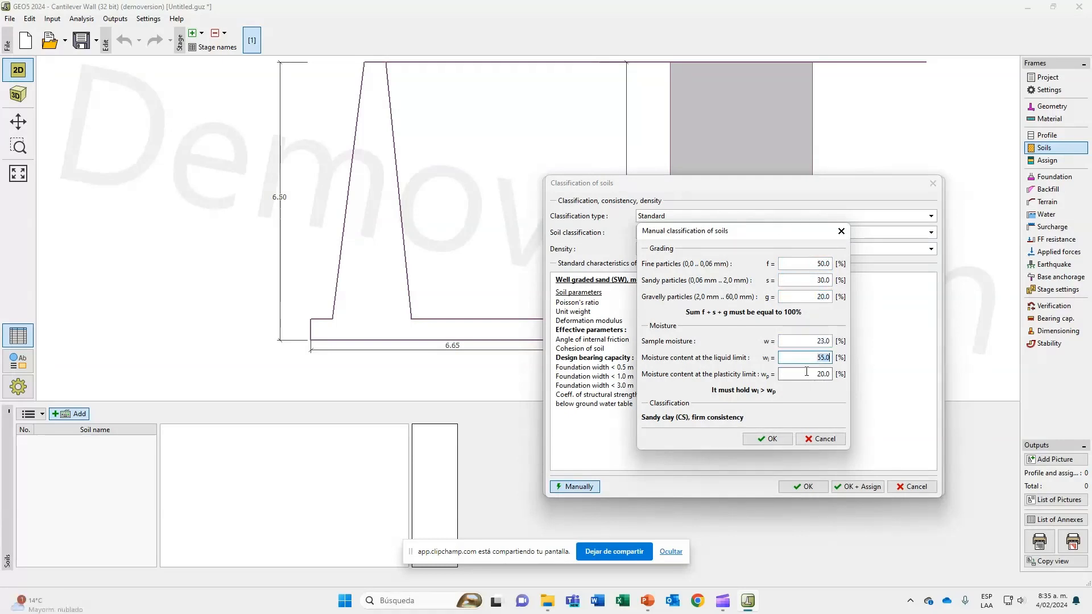
pyautogui.click(806, 372)
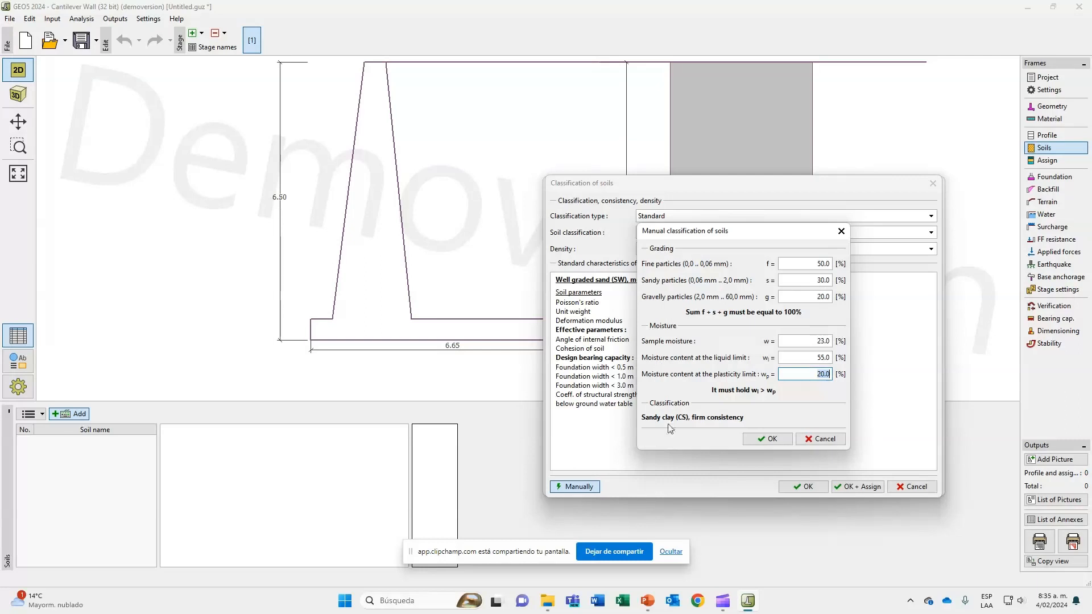
pyautogui.click(817, 439)
pyautogui.click(899, 488)
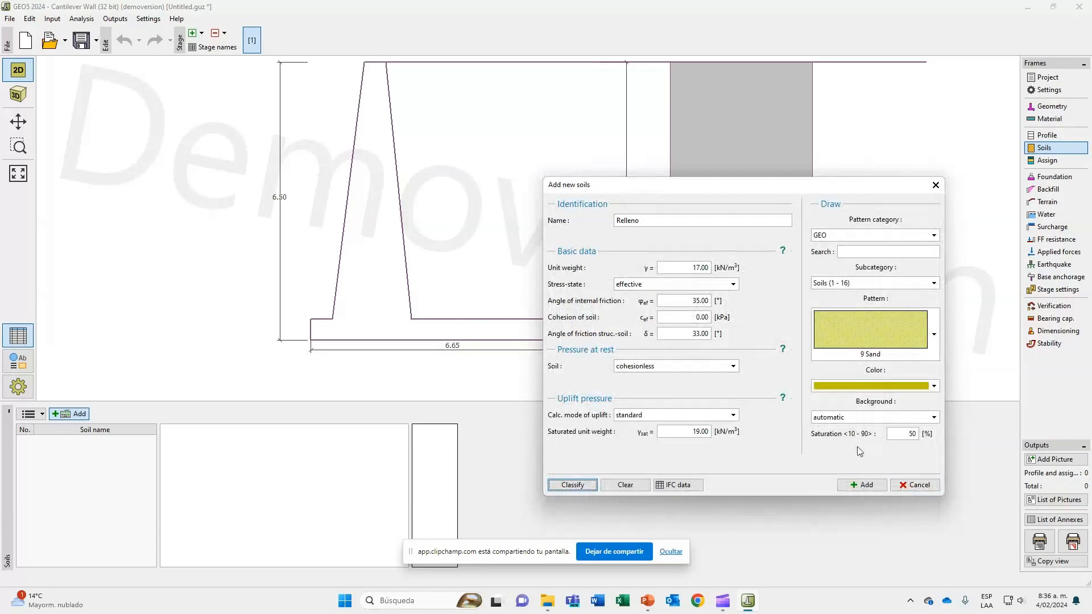
# Add the Relleno soil to the soil list and assign it to both layers of the geological profile.
pyautogui.click(865, 485)
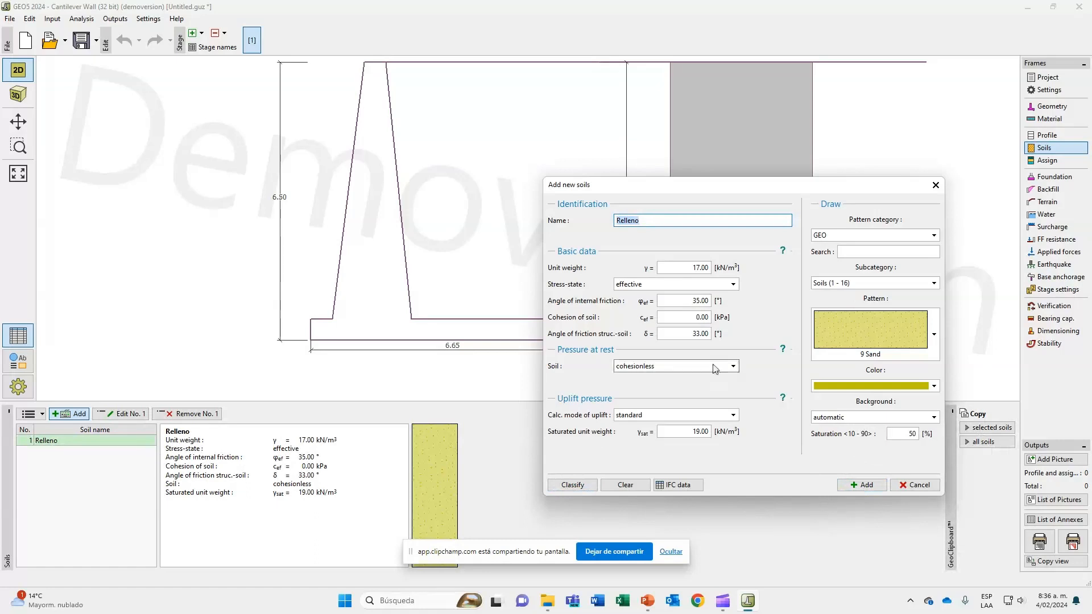
pyautogui.click(930, 485)
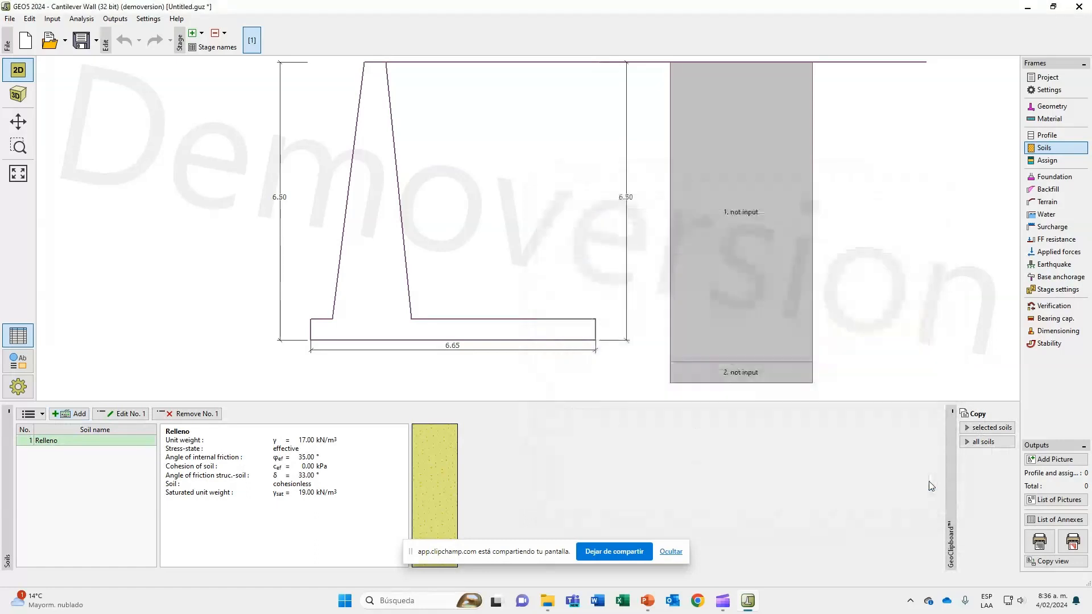
pyautogui.click(1042, 164)
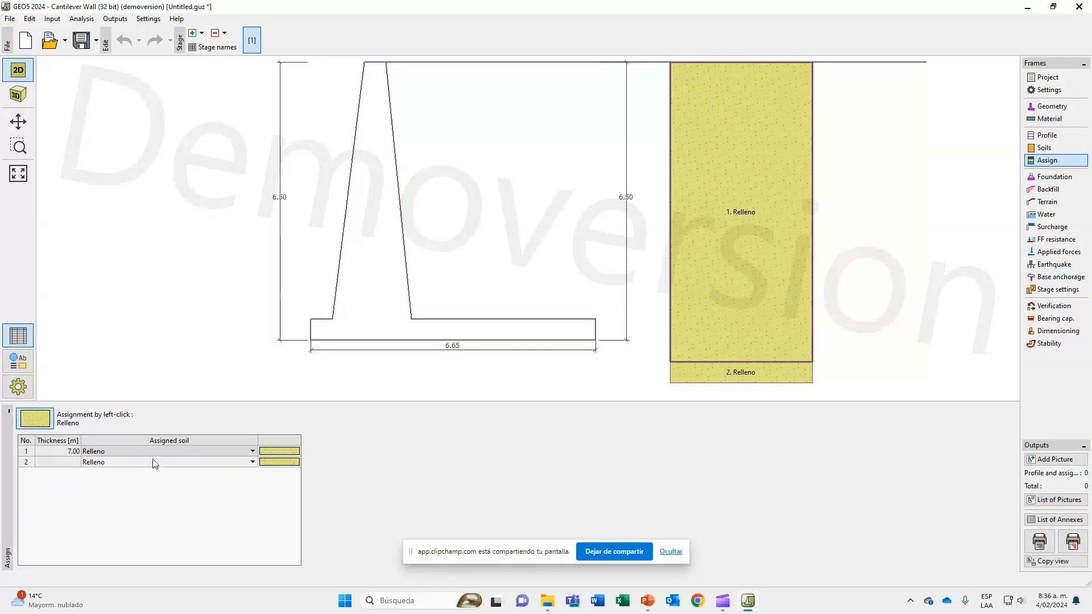
pyautogui.scroll(-3, 784, 284)
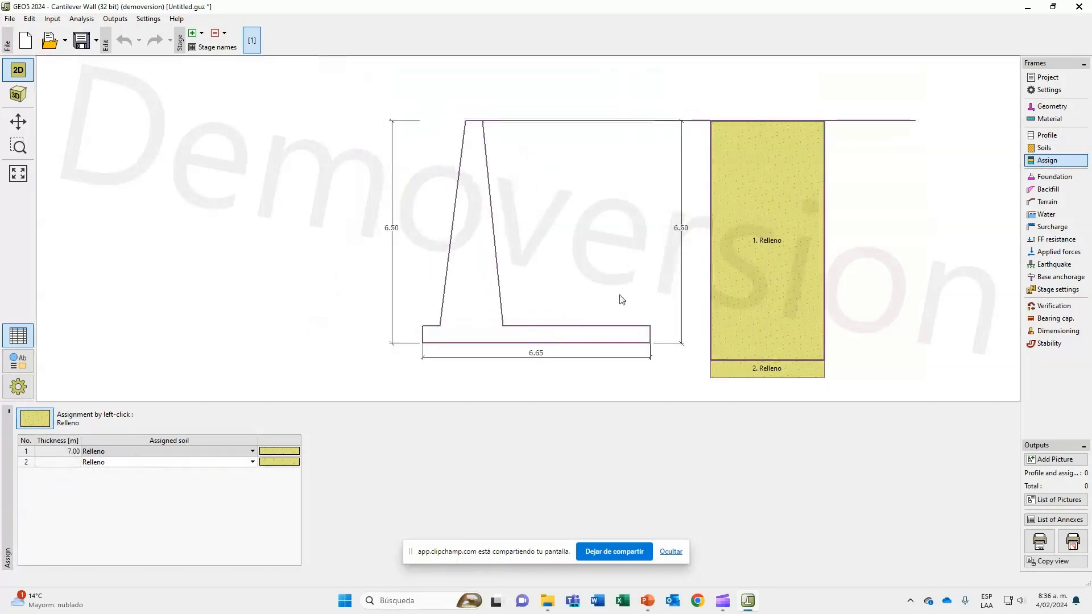
pyautogui.click(236, 450)
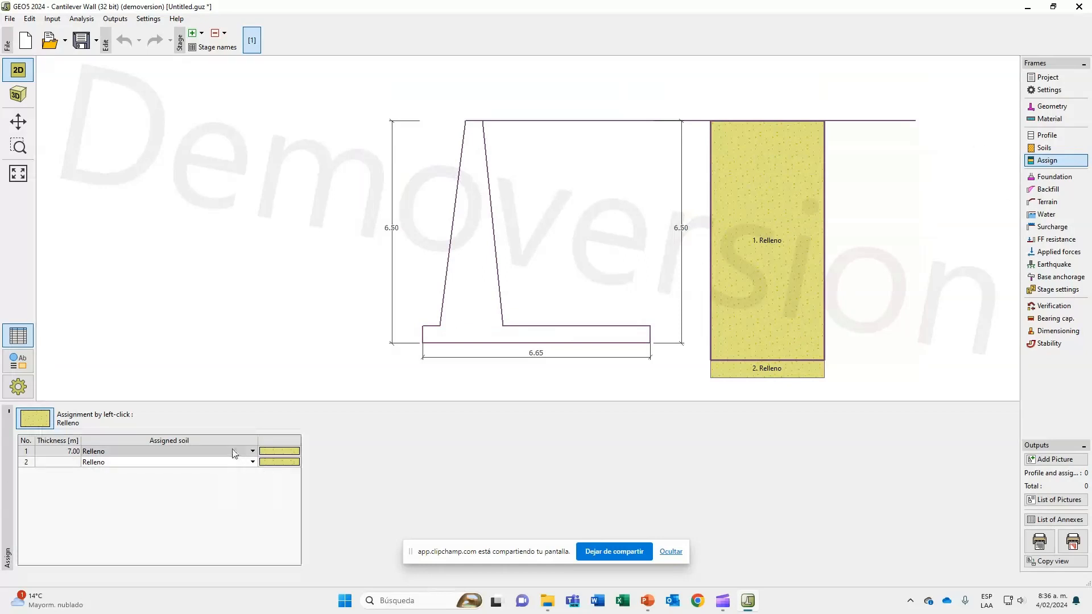
pyautogui.click(236, 452)
pyautogui.click(251, 452)
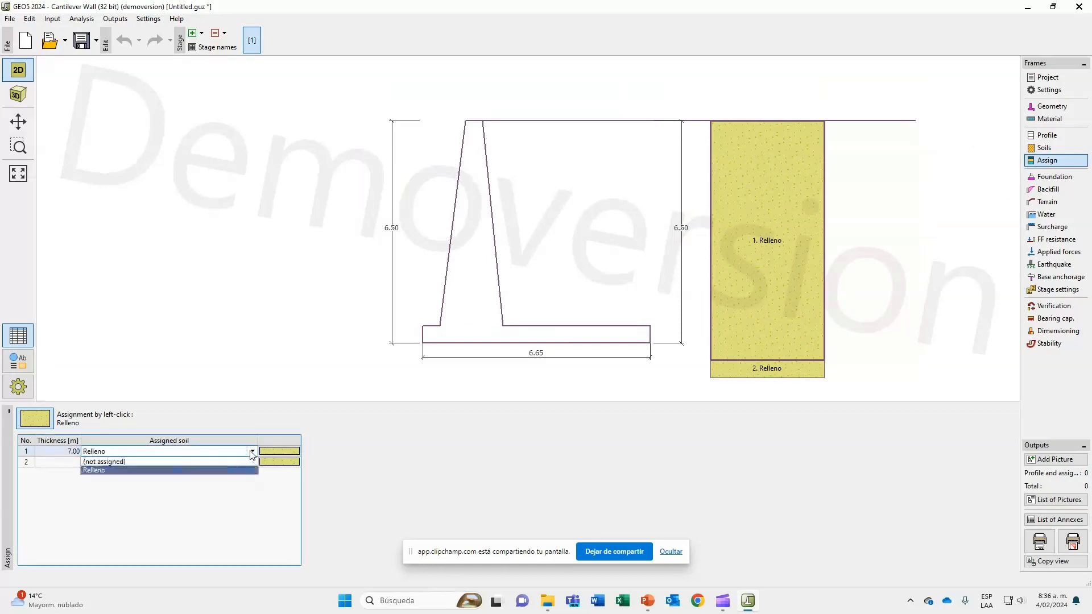
pyautogui.click(248, 470)
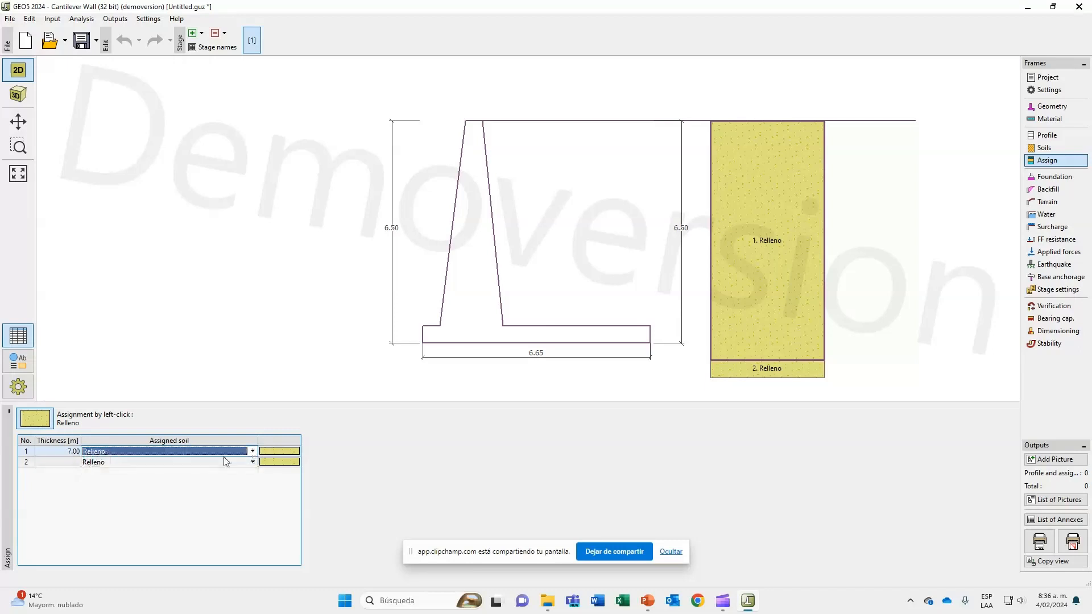
pyautogui.click(252, 463)
pyautogui.click(252, 462)
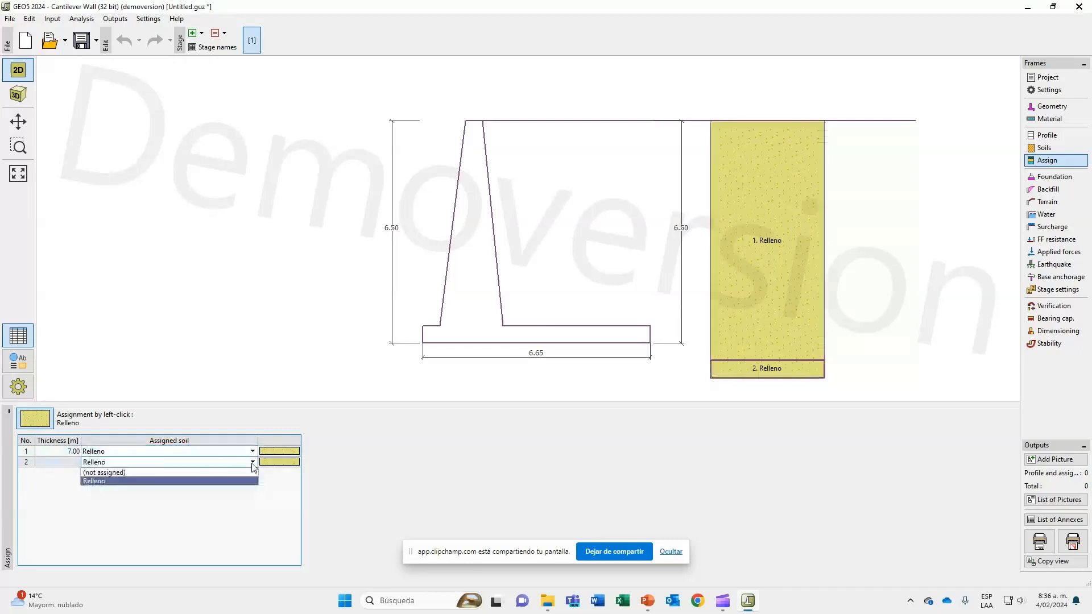
pyautogui.click(250, 478)
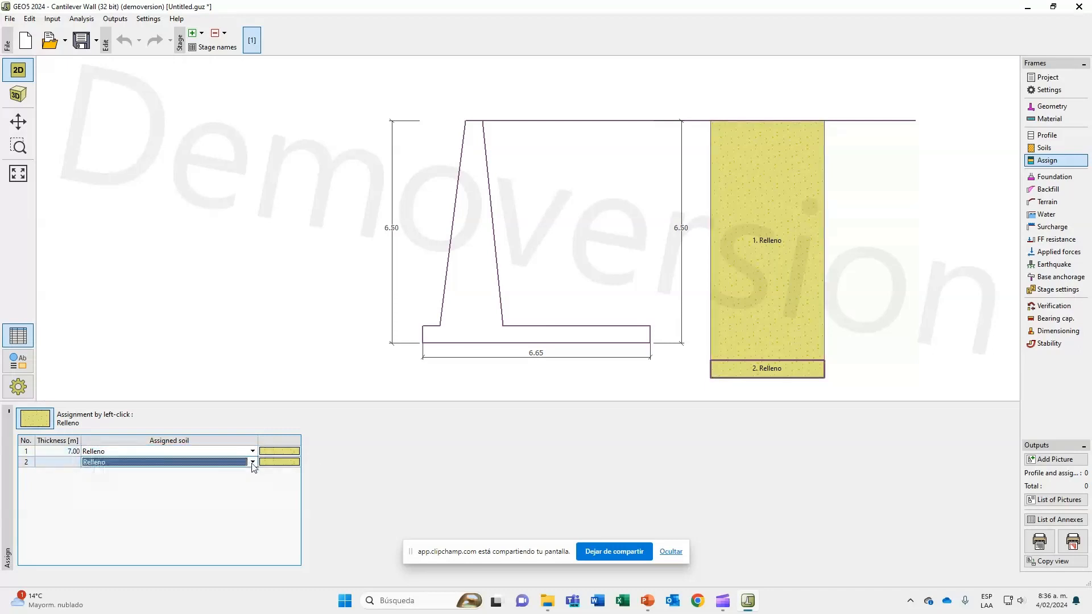
# Set the foundation type to input parameters of contact base-soil and examine its friction angle and cohesion parameters.
pyautogui.click(1055, 177)
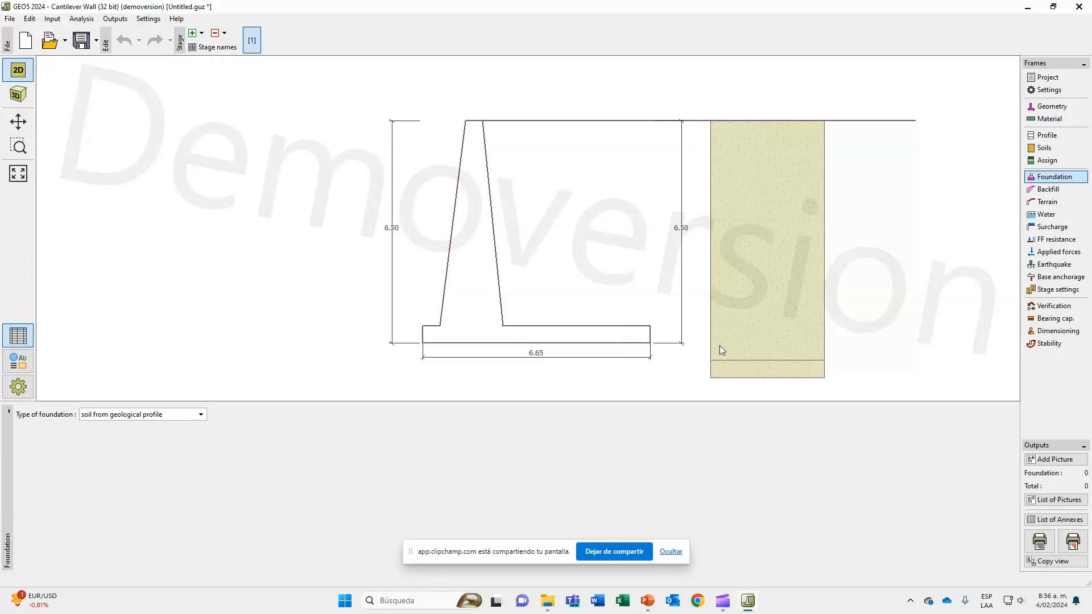
pyautogui.click(200, 415)
pyautogui.click(192, 436)
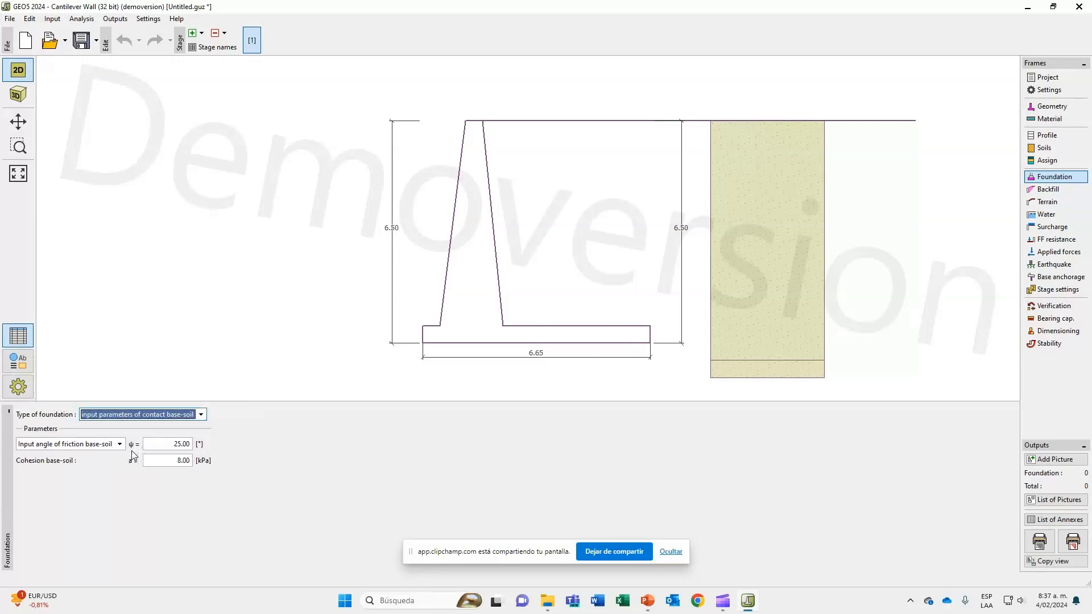
pyautogui.click(153, 446)
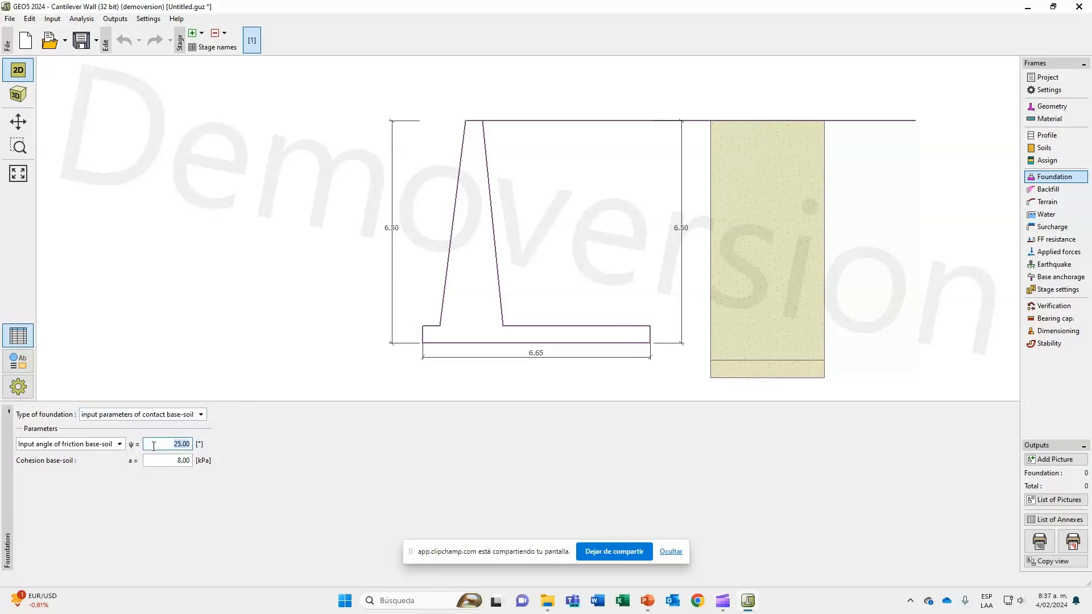
pyautogui.click(154, 461)
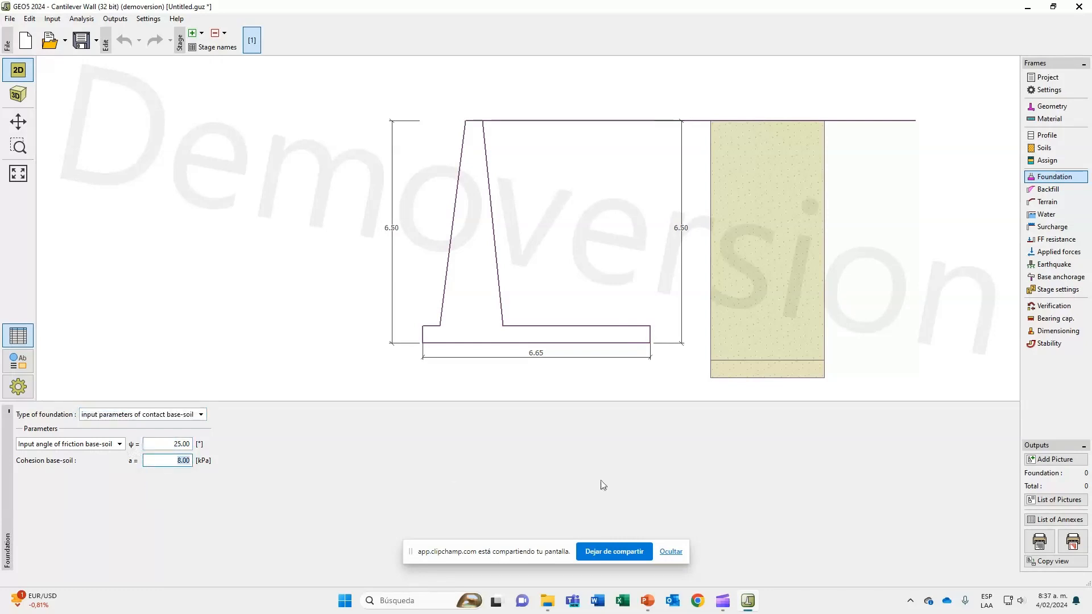
# Set the foundation type to strip foundation and examine its material, assigned soil, thickness and offset parameters.
pyautogui.click(202, 414)
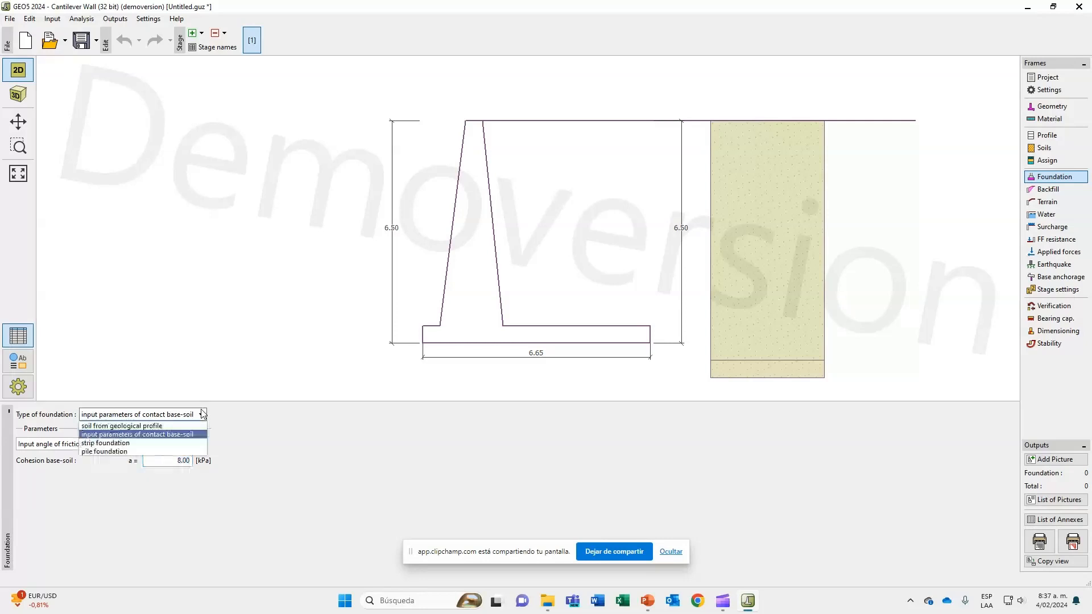
pyautogui.click(190, 444)
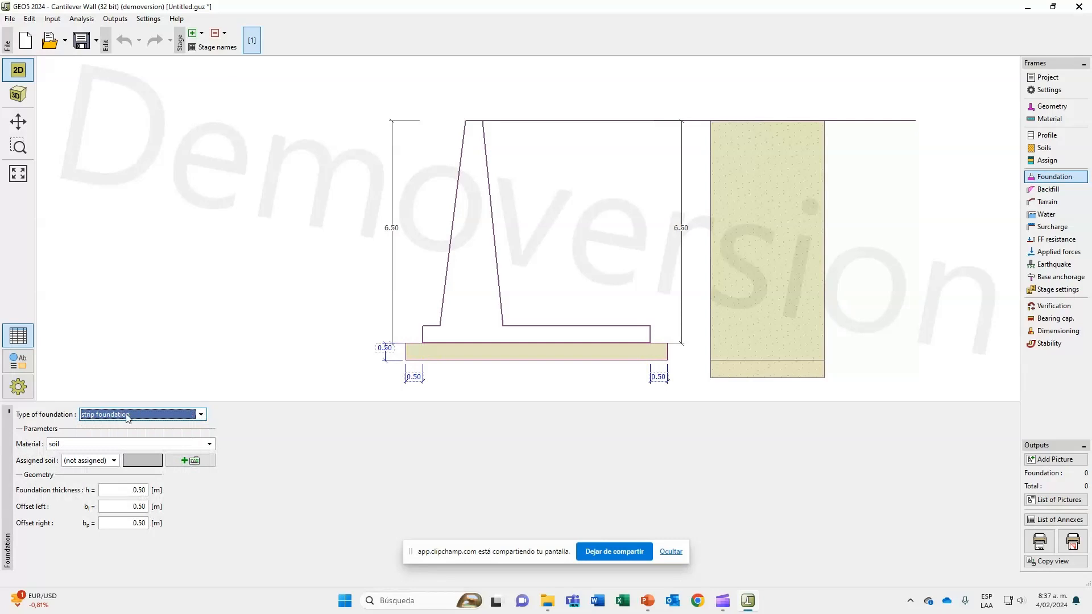
pyautogui.click(210, 445)
pyautogui.click(210, 444)
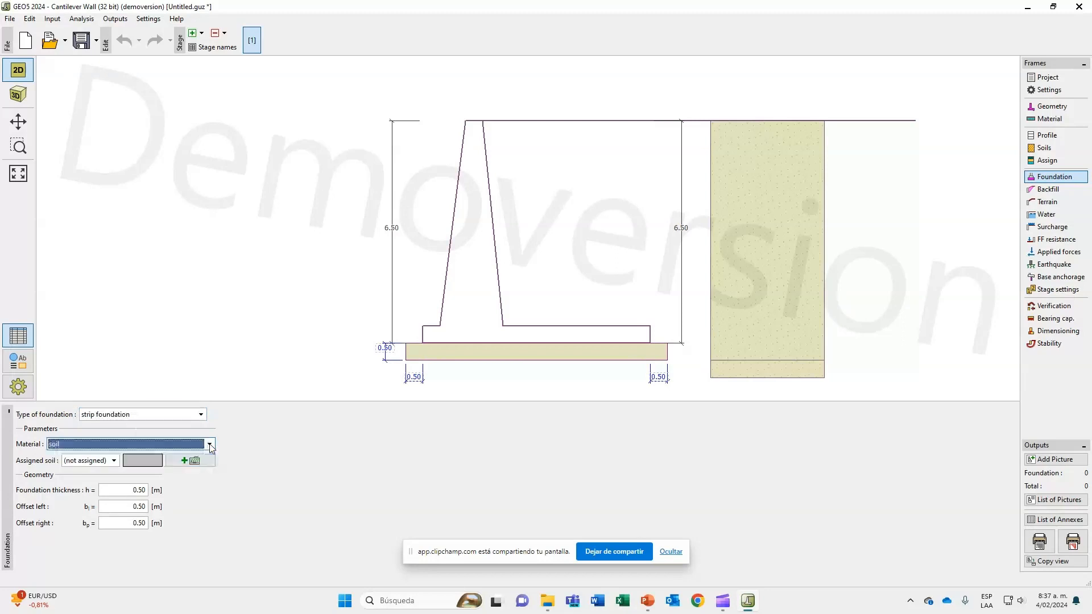
pyautogui.click(115, 462)
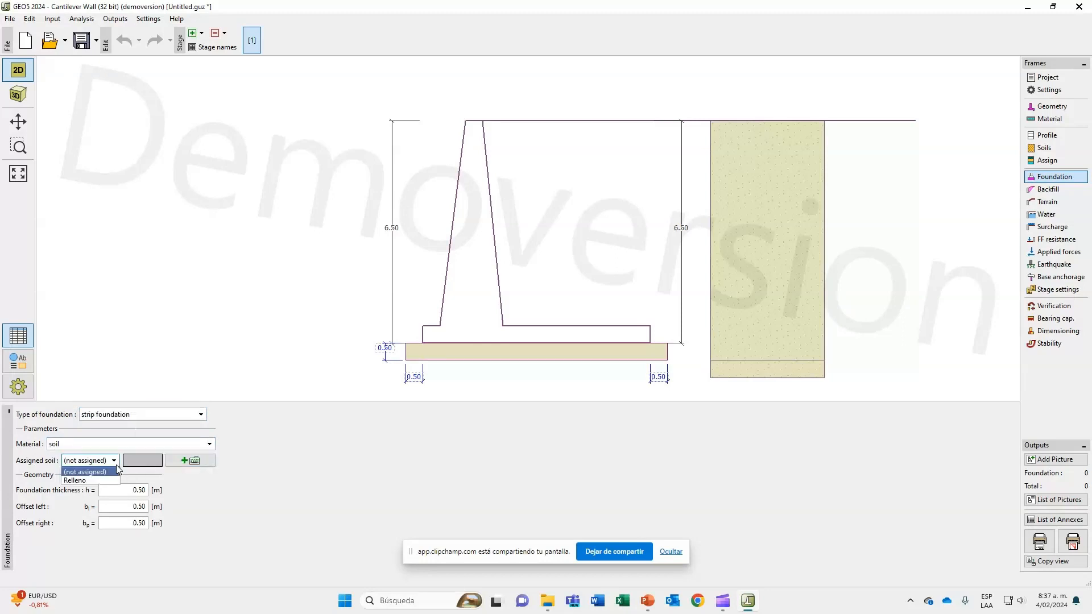
pyautogui.click(116, 465)
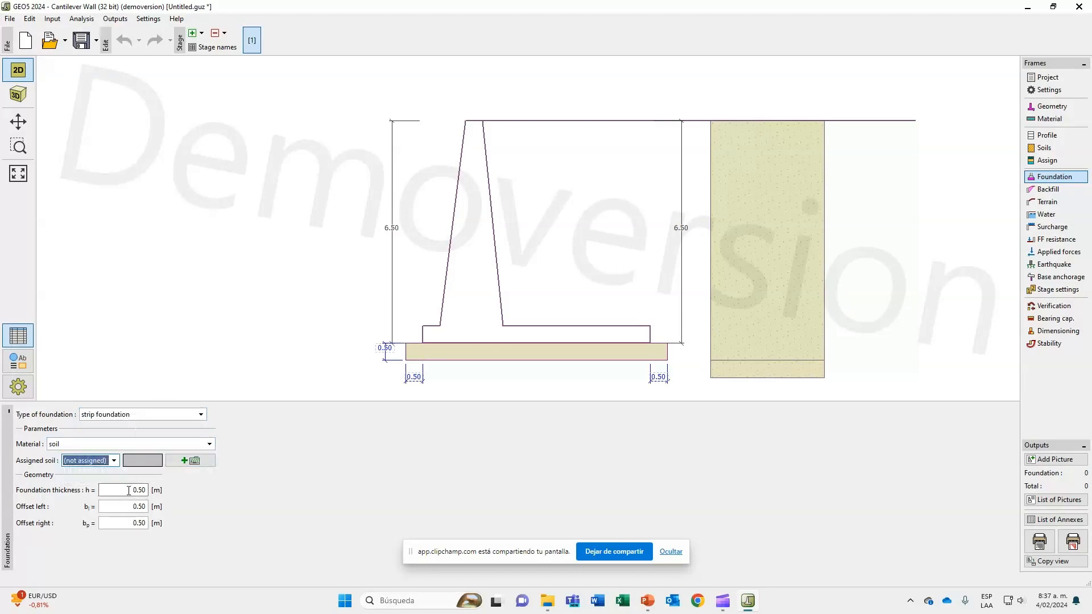
pyautogui.doubleClick(129, 490)
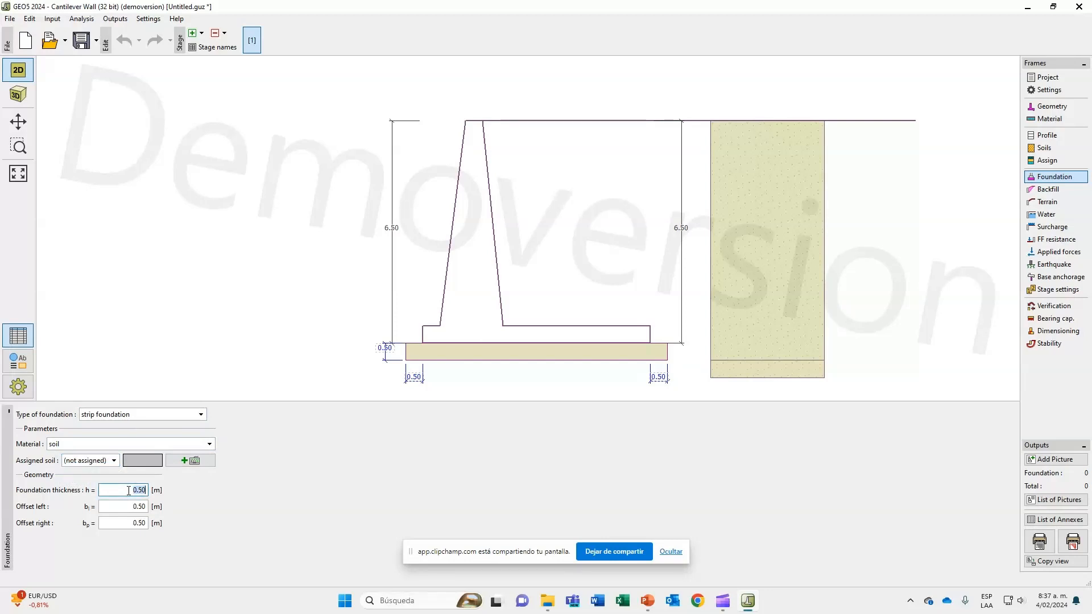
pyautogui.click(131, 507)
pyautogui.press('Tab')
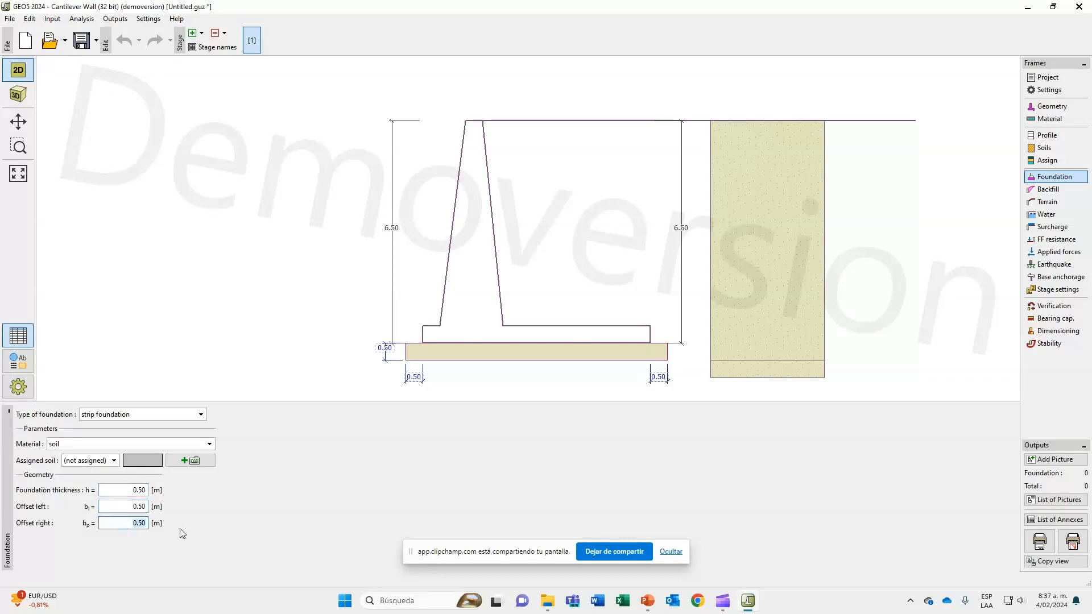
# Set the strip foundation's material to concrete with a unit weight of 24 kN/m³.
pyautogui.click(210, 444)
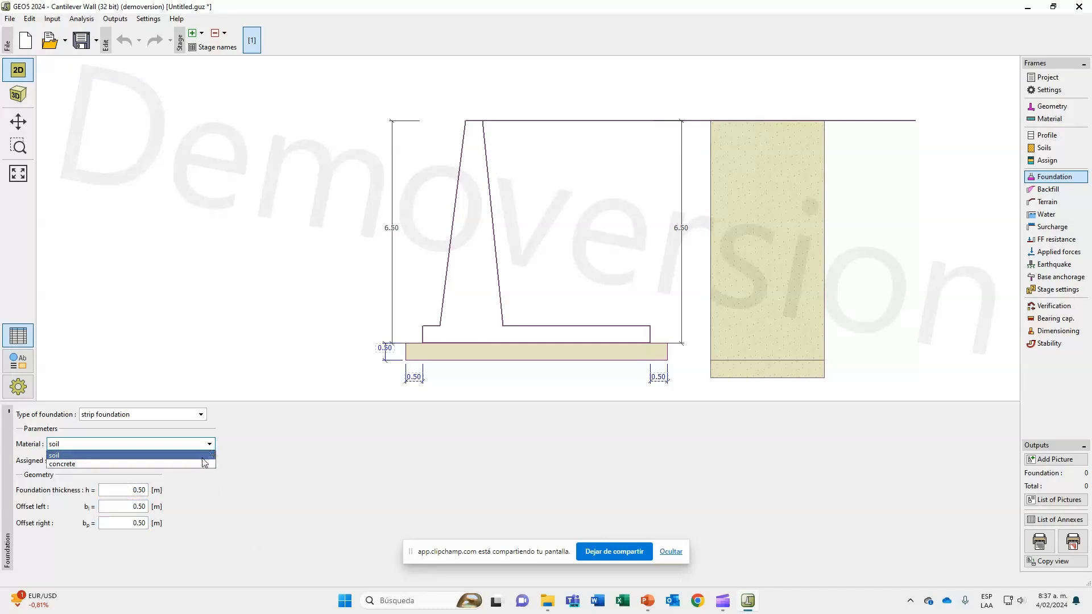
pyautogui.click(200, 460)
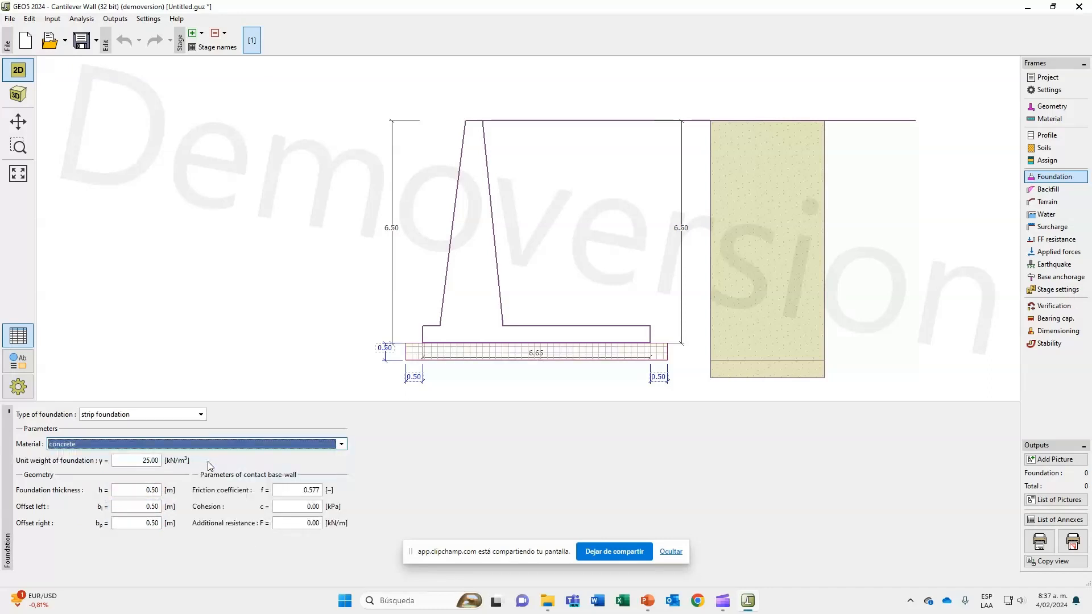
pyautogui.click(145, 460)
pyautogui.doubleClick(145, 460)
pyautogui.write('24')
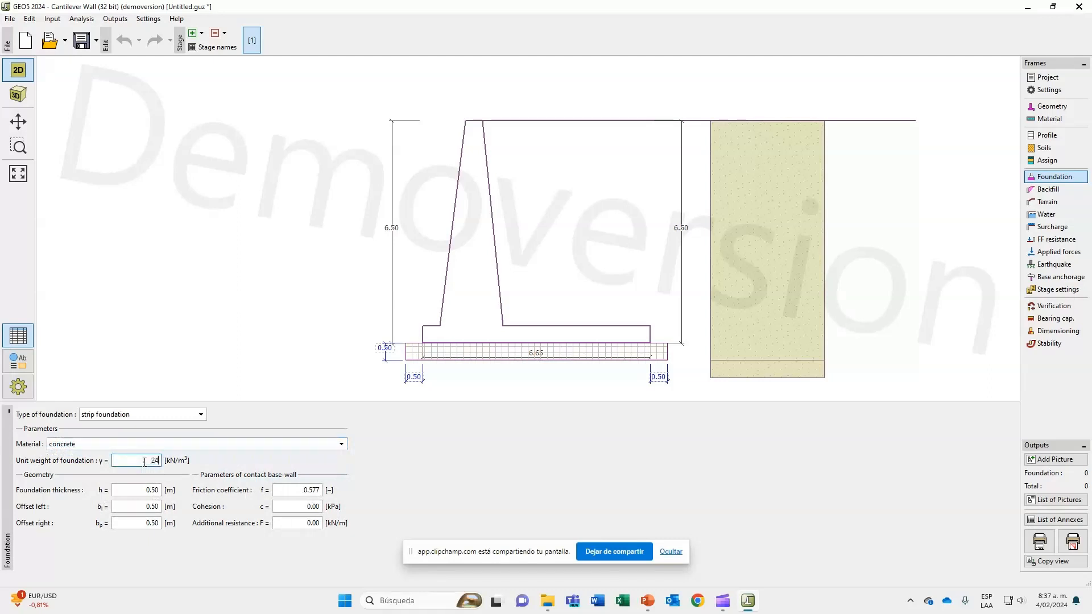
pyautogui.press('Tab')
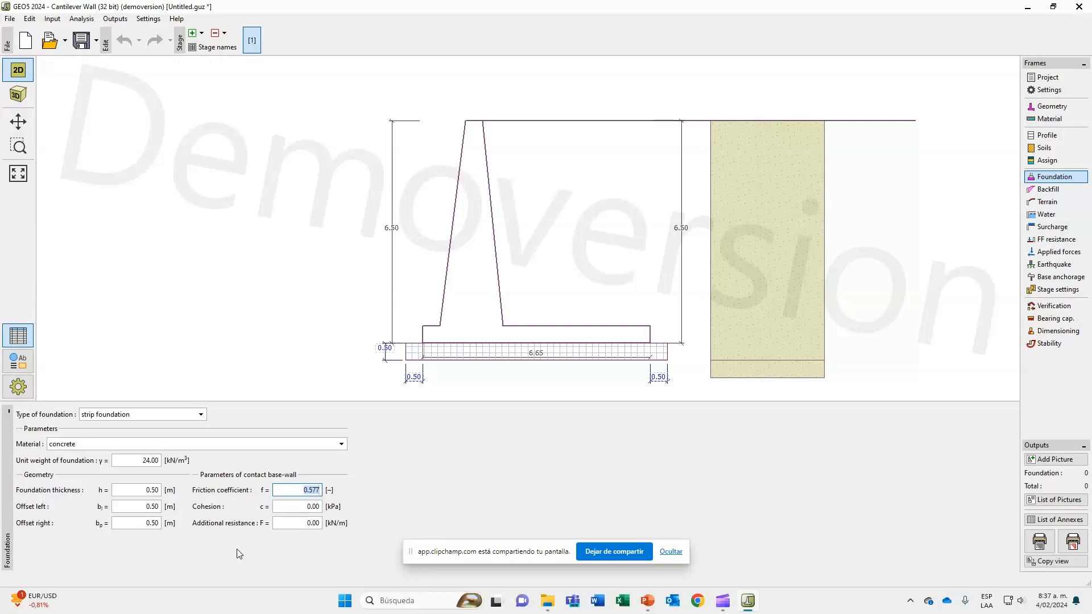
# Set the type of foundation to soil from geological profile.
pyautogui.click(202, 415)
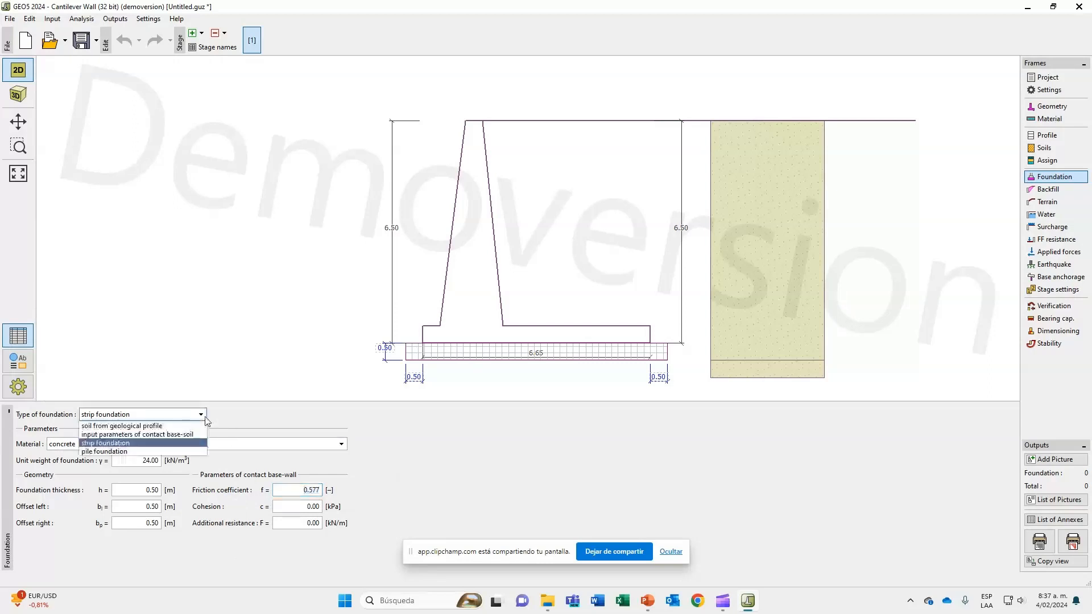
pyautogui.click(172, 428)
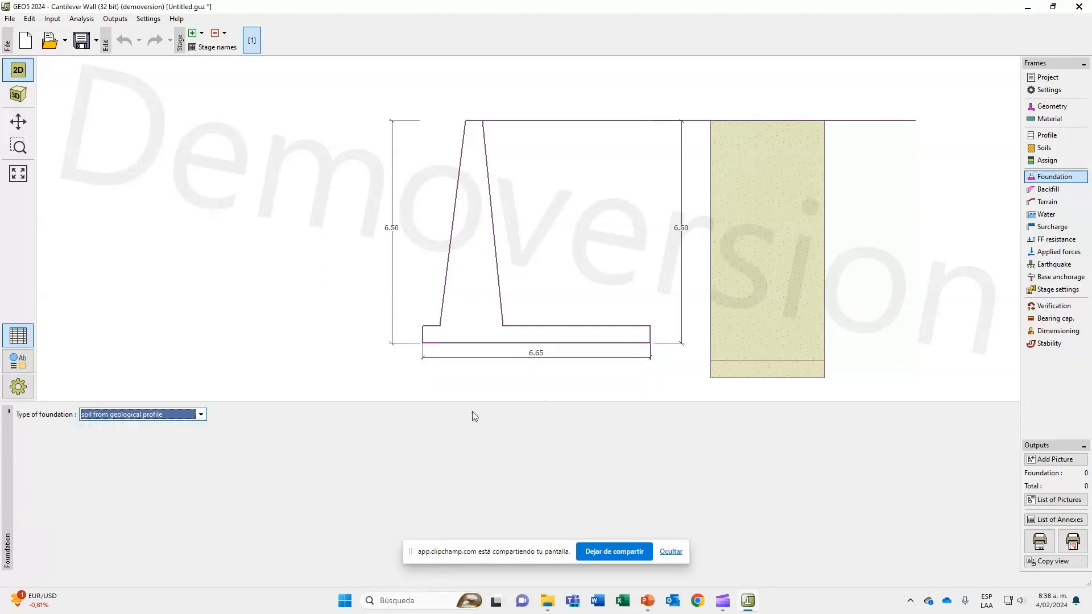
# Try the pile foundation type with single pile and two piles, and restore soil from geological profile.
pyautogui.click(199, 416)
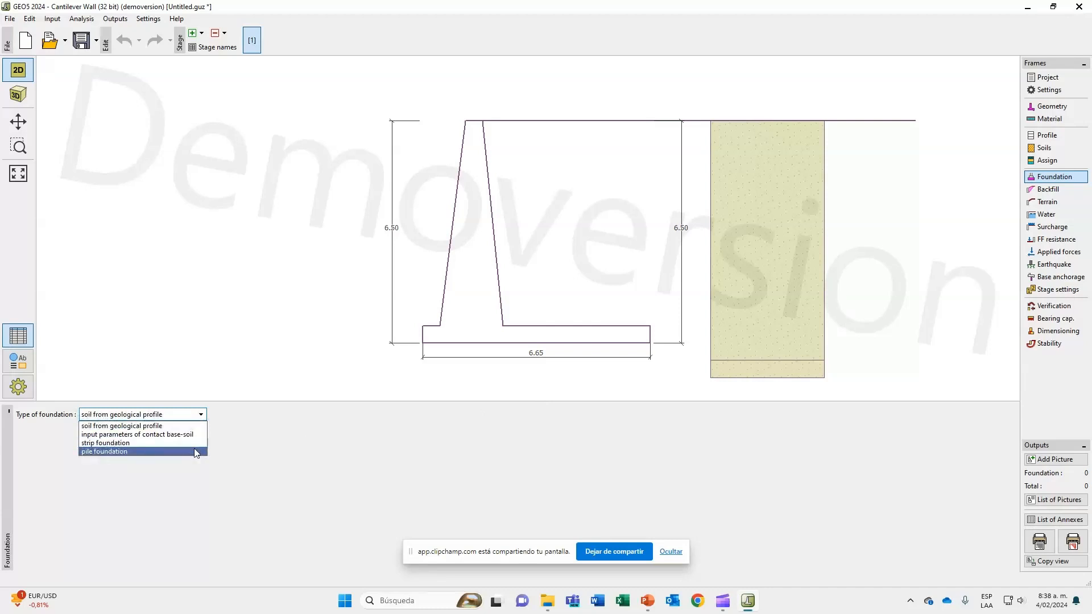
pyautogui.click(196, 451)
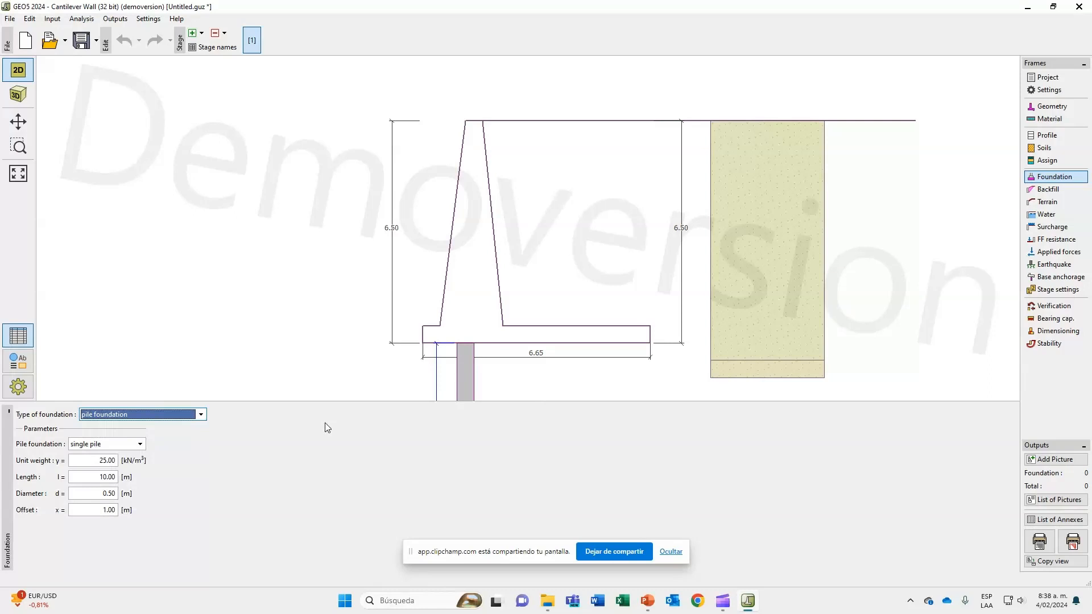
pyautogui.click(98, 460)
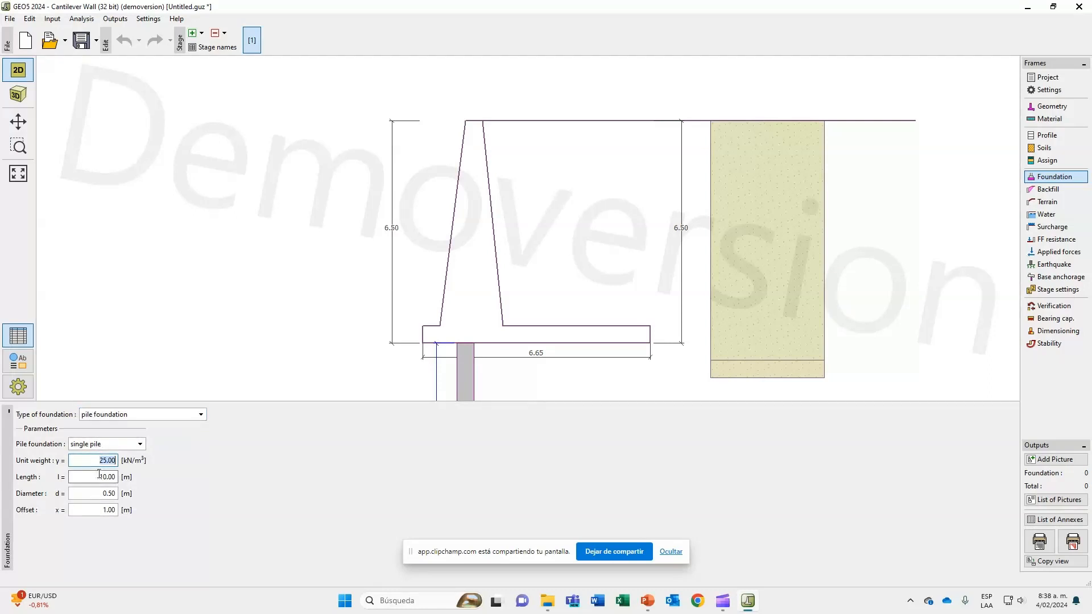
pyautogui.click(111, 447)
pyautogui.click(113, 463)
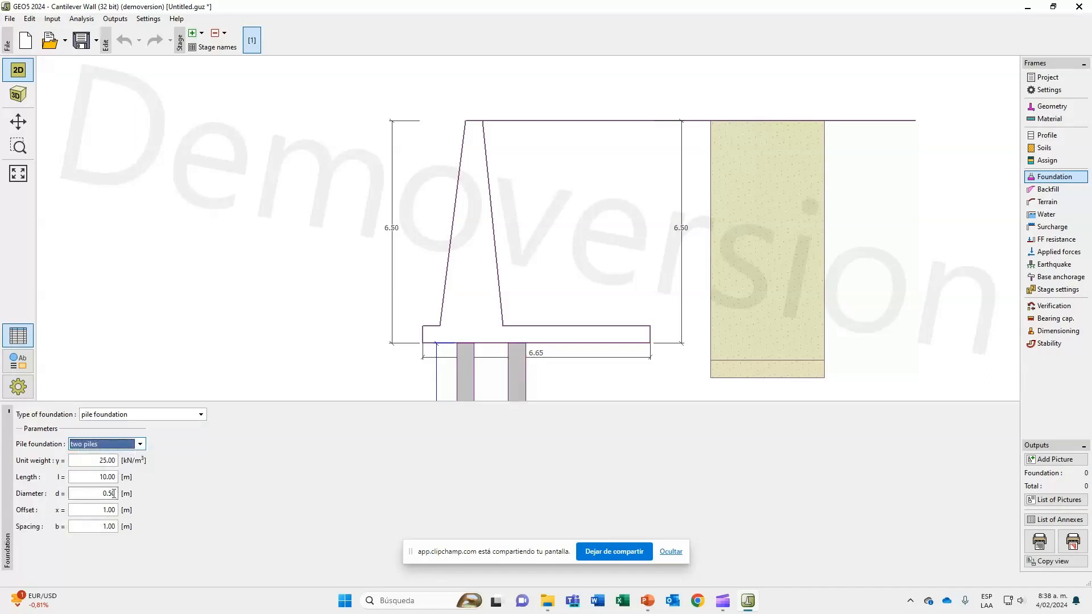
pyautogui.click(119, 447)
pyautogui.click(116, 454)
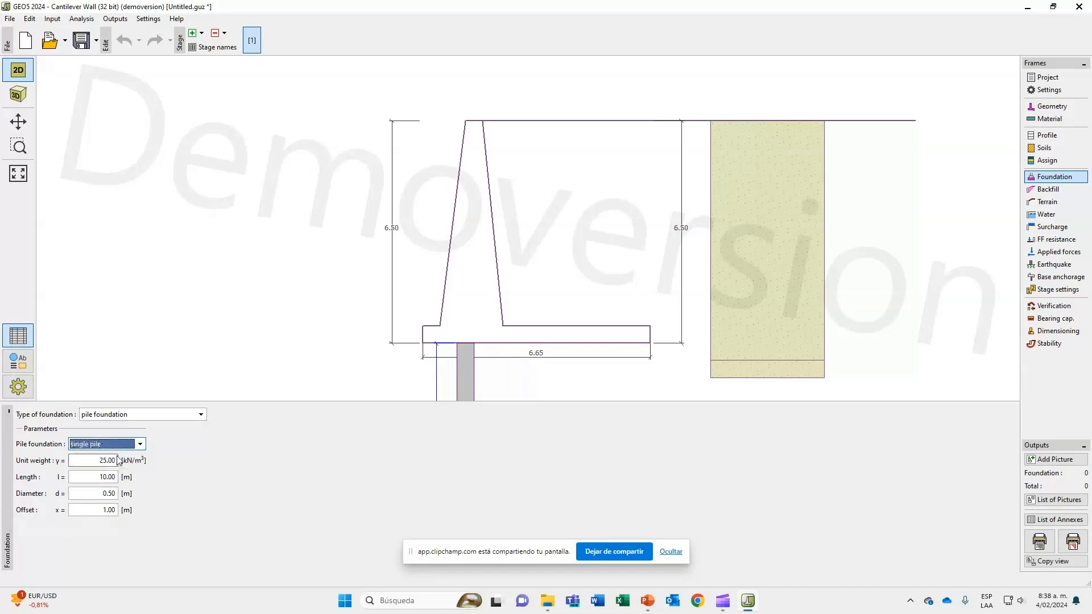
pyautogui.click(153, 414)
pyautogui.click(152, 428)
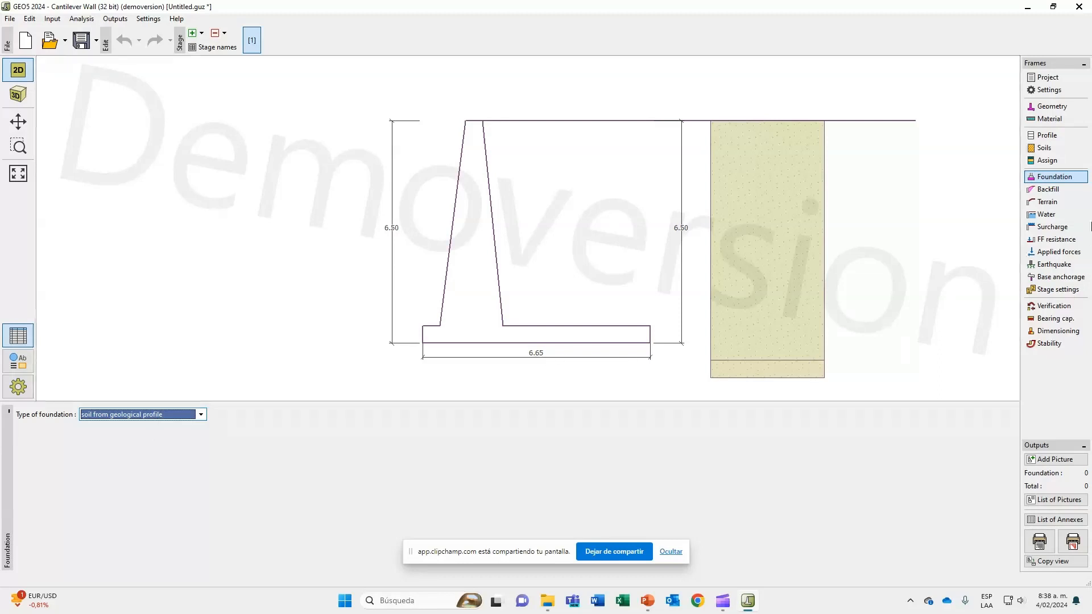
# Compare the three backfill shapes behind the wall and restore the option without backfill.
pyautogui.click(1058, 190)
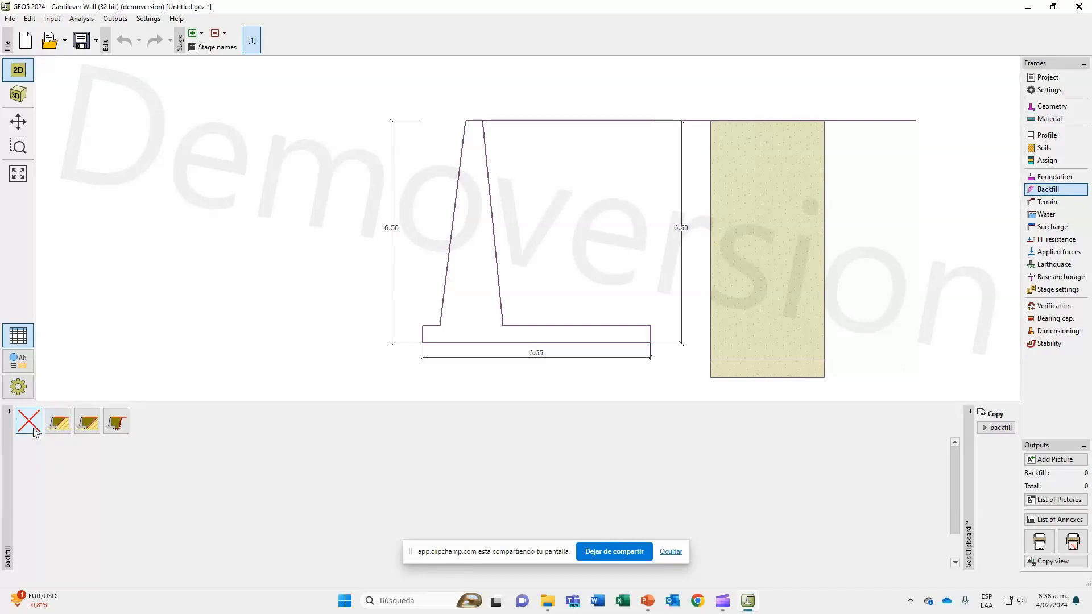
pyautogui.click(64, 431)
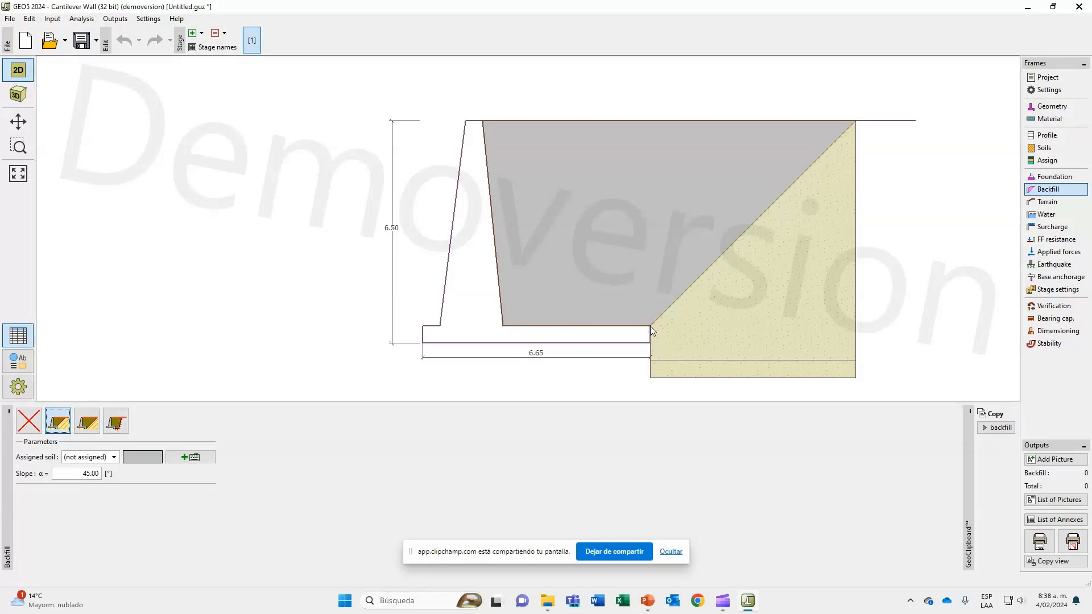
pyautogui.click(87, 421)
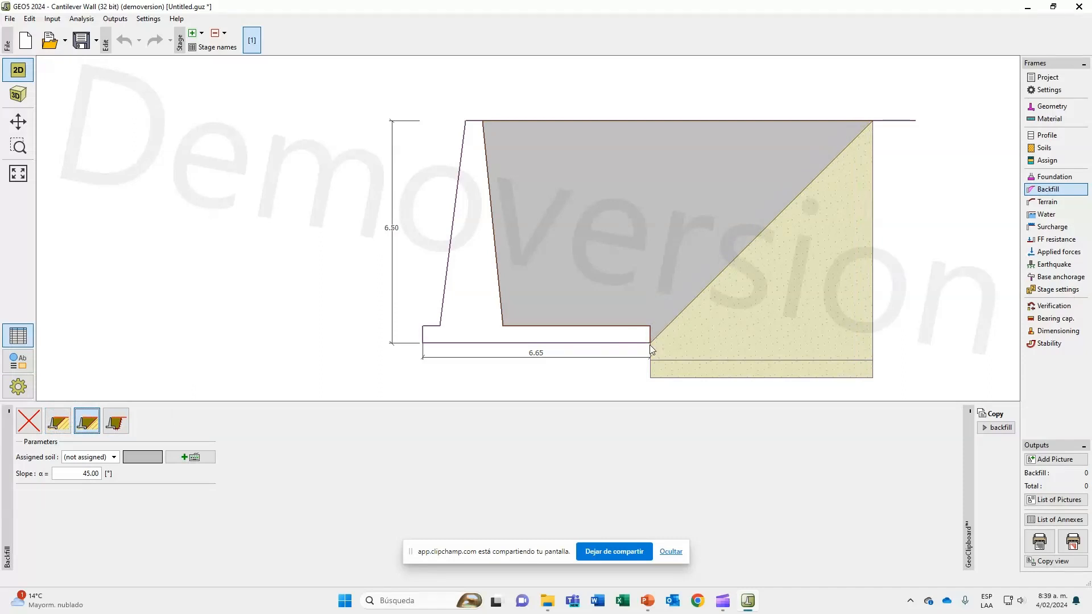
pyautogui.click(110, 426)
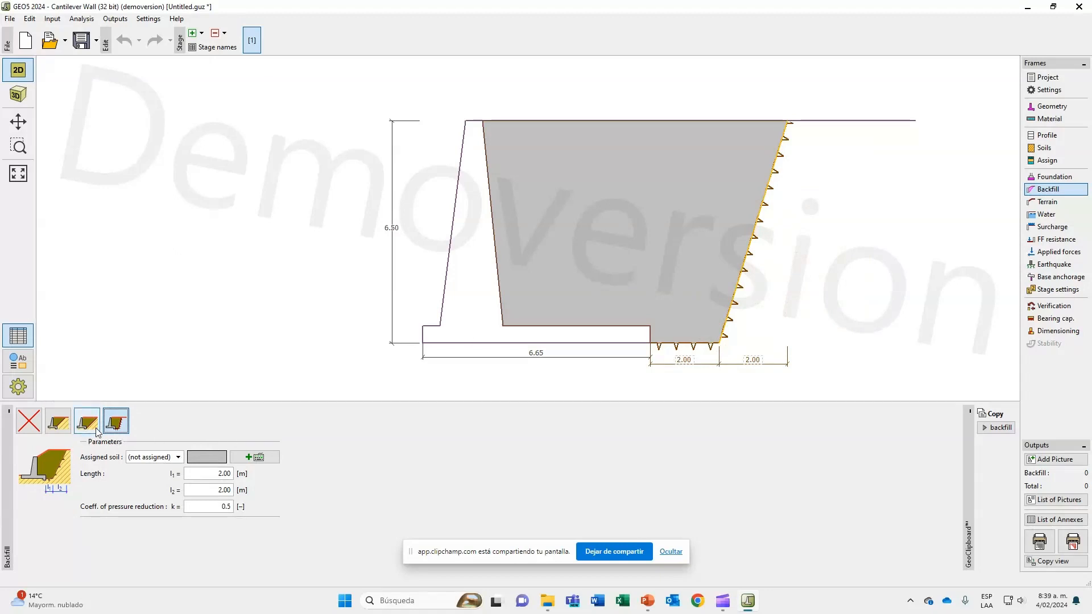
pyautogui.click(58, 422)
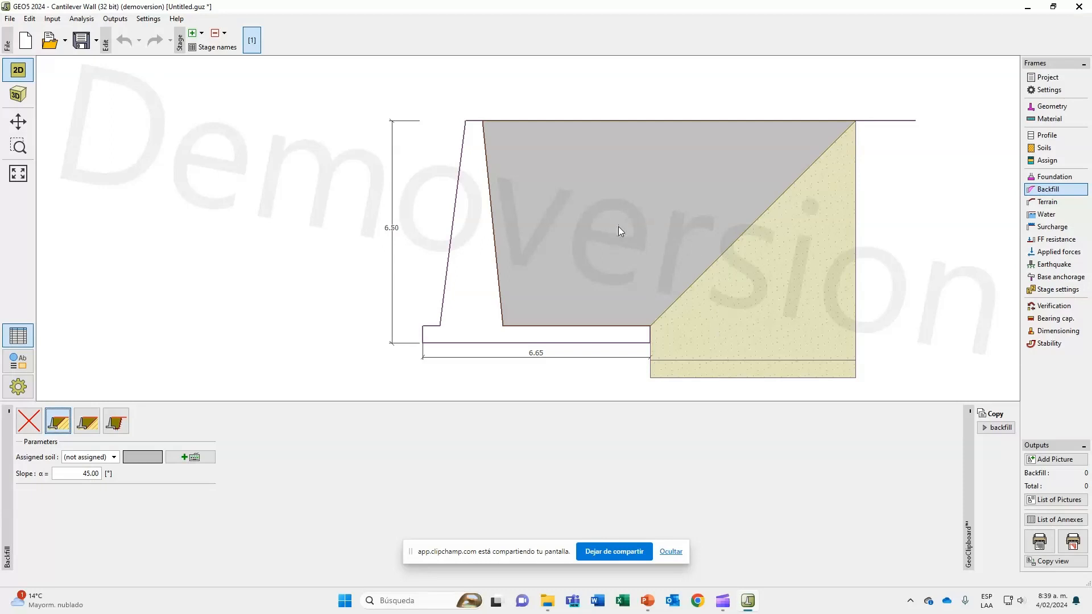
pyautogui.click(29, 430)
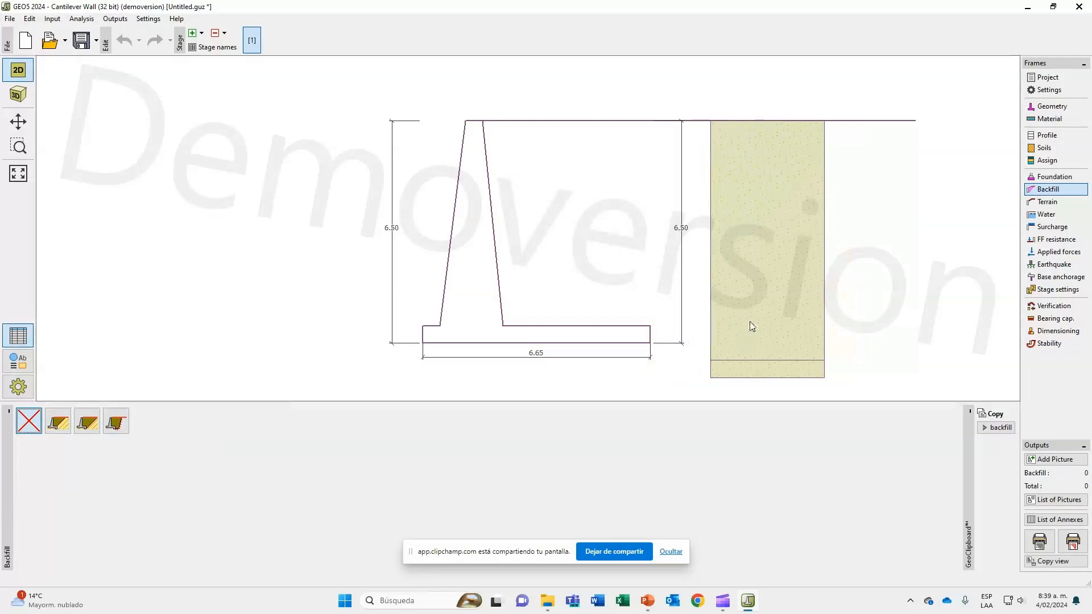
# Set the terrain behind the wall to a continuous upward slope with a slope angle of 5°.
pyautogui.click(1072, 203)
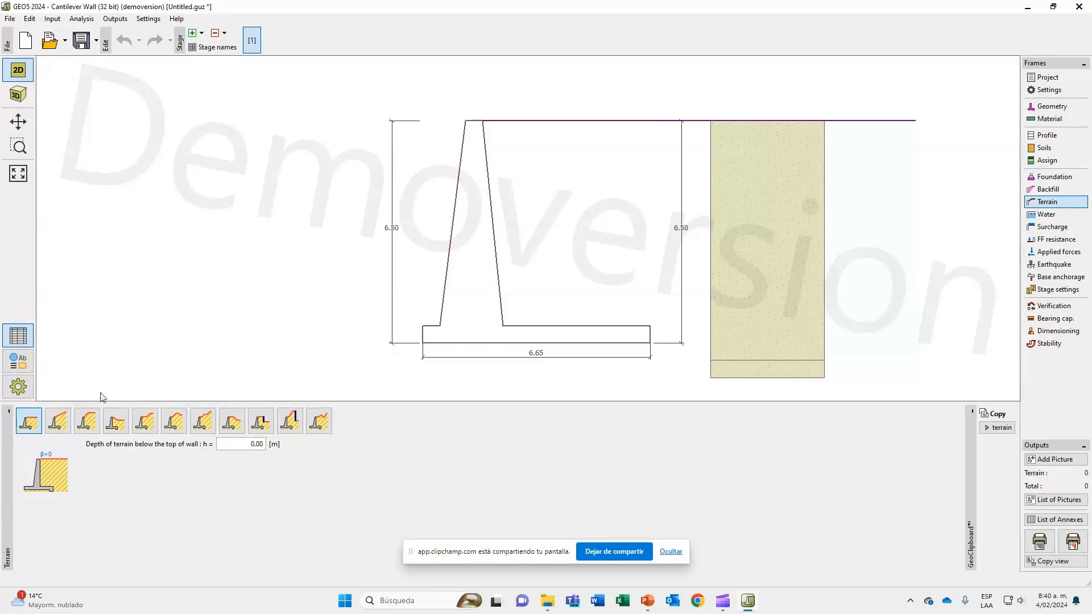
pyautogui.click(55, 427)
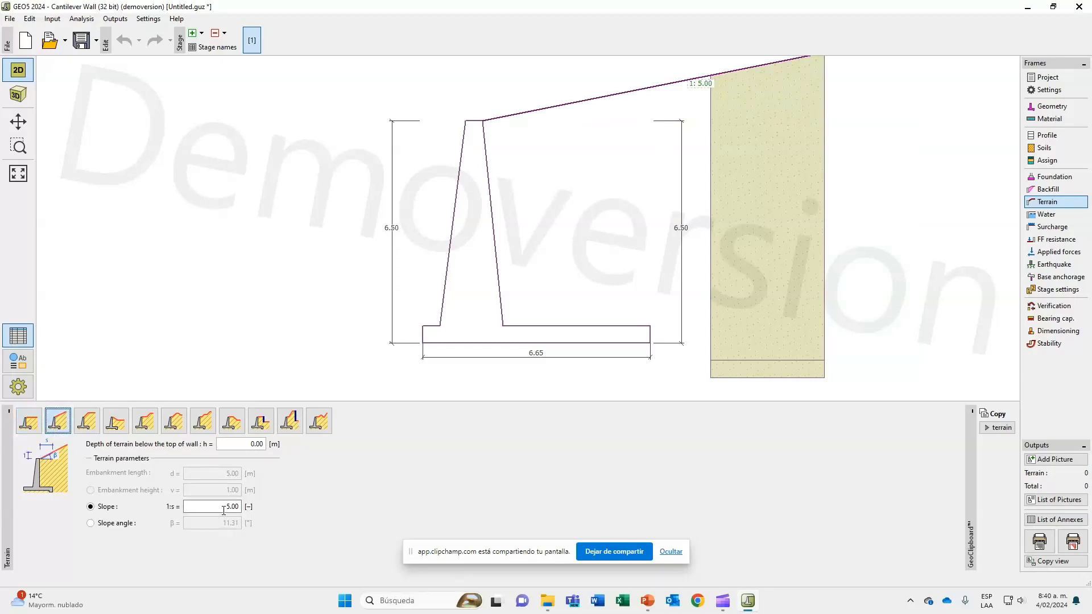
pyautogui.click(90, 523)
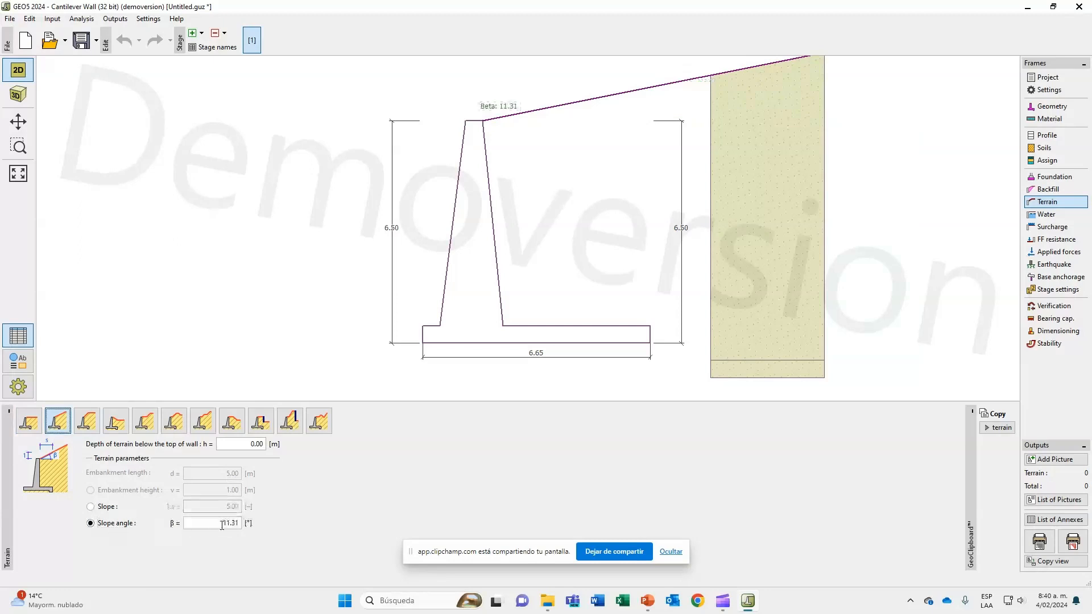
pyautogui.click(225, 524)
pyautogui.write('5')
pyautogui.press('Tab')
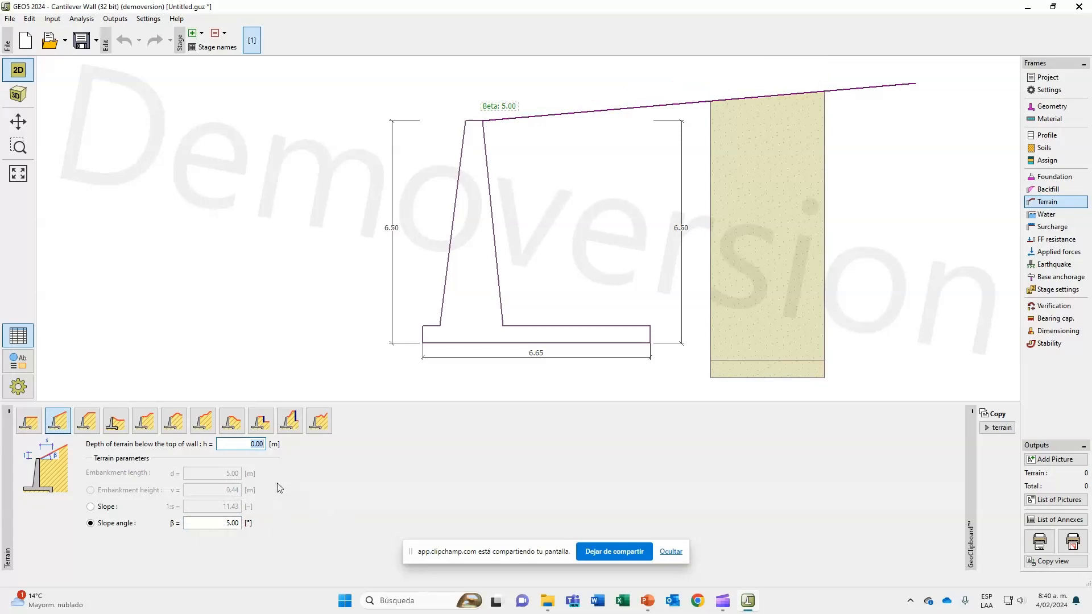
# Try the limited embankment and custom-coordinate terrain shapes, and restore the continuous slope.
pyautogui.click(86, 428)
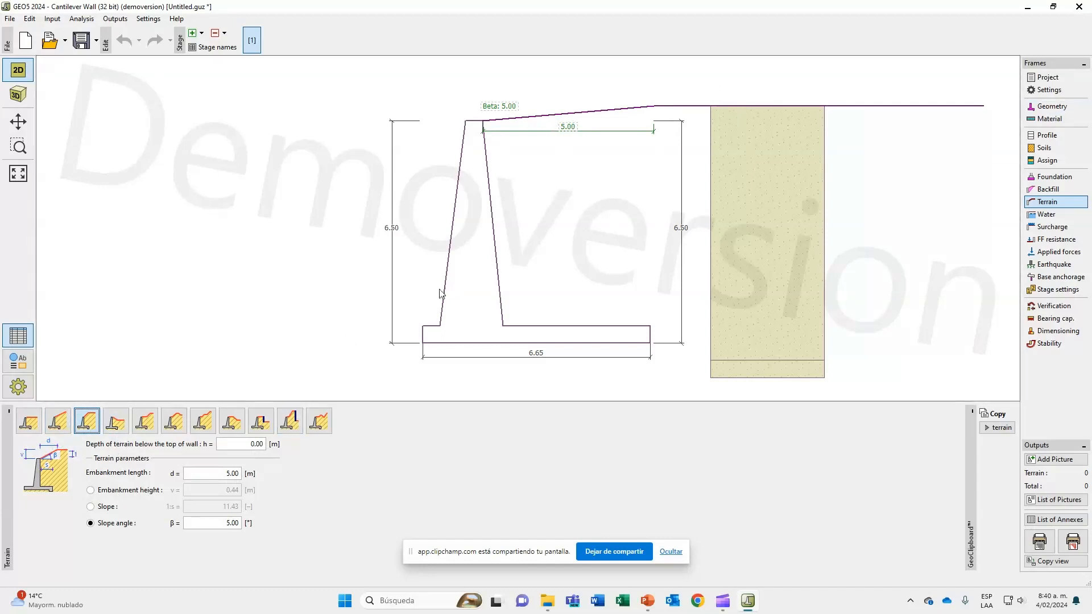
pyautogui.click(115, 422)
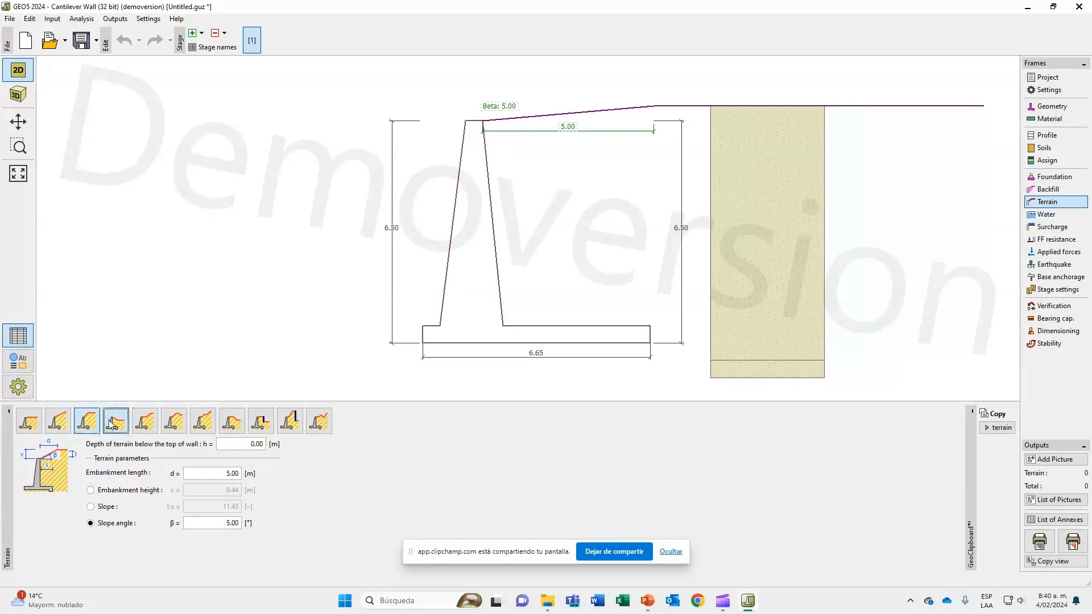
pyautogui.click(319, 421)
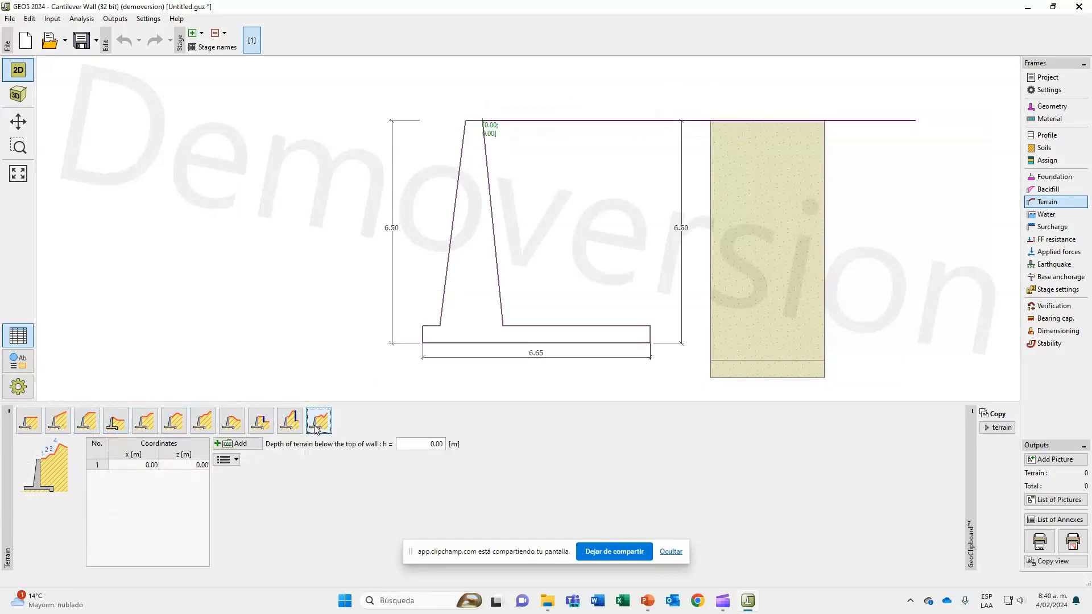
pyautogui.click(59, 426)
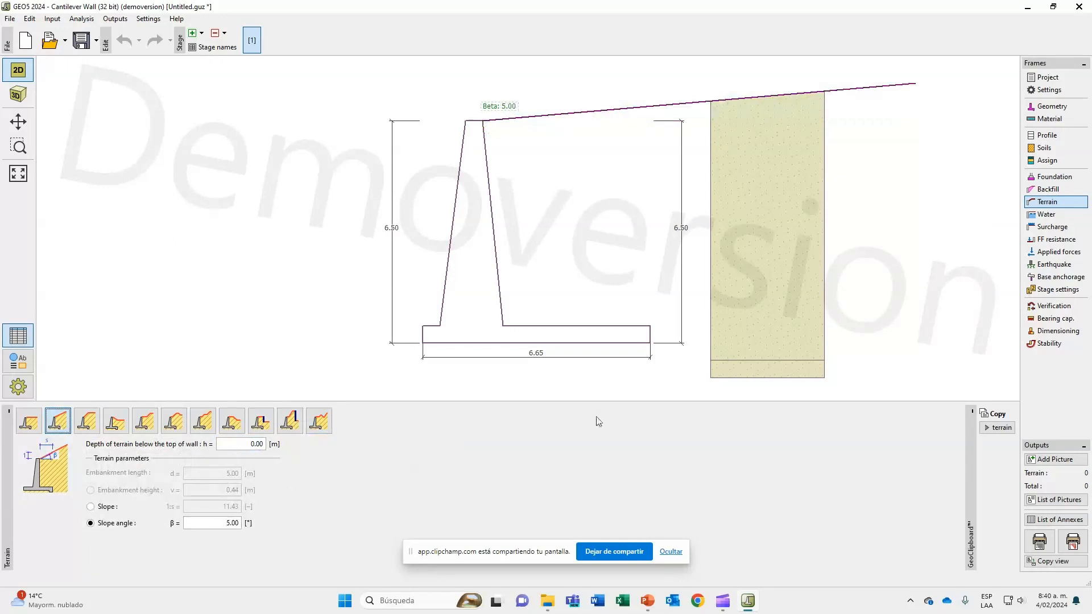
# Compare the water configurations and choose the one with the ground water table only behind the construction.
pyautogui.click(1034, 216)
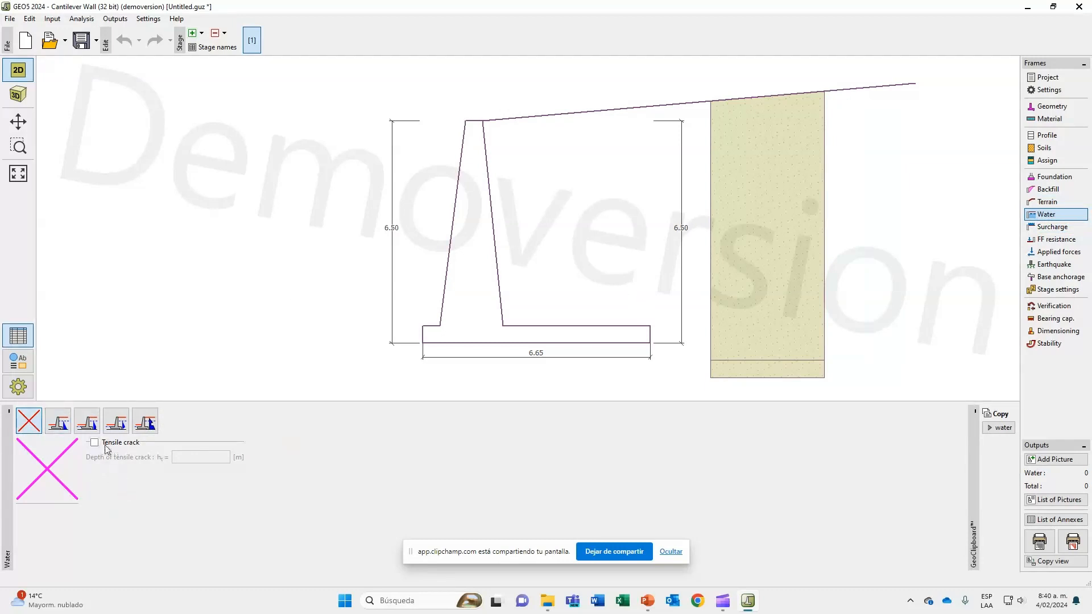
pyautogui.click(70, 430)
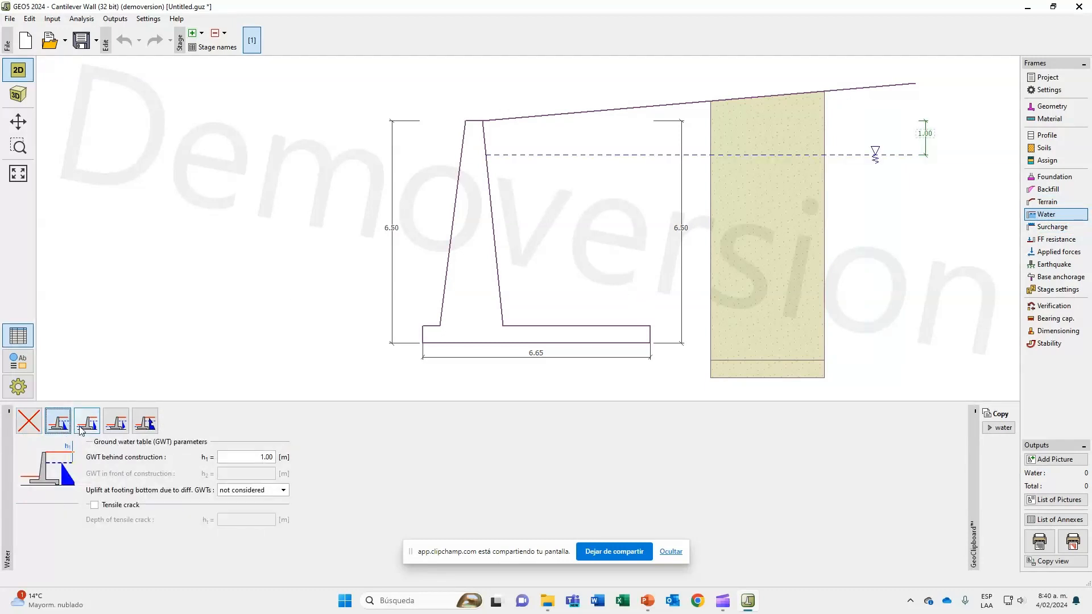
pyautogui.click(82, 427)
pyautogui.click(66, 430)
pyautogui.click(89, 428)
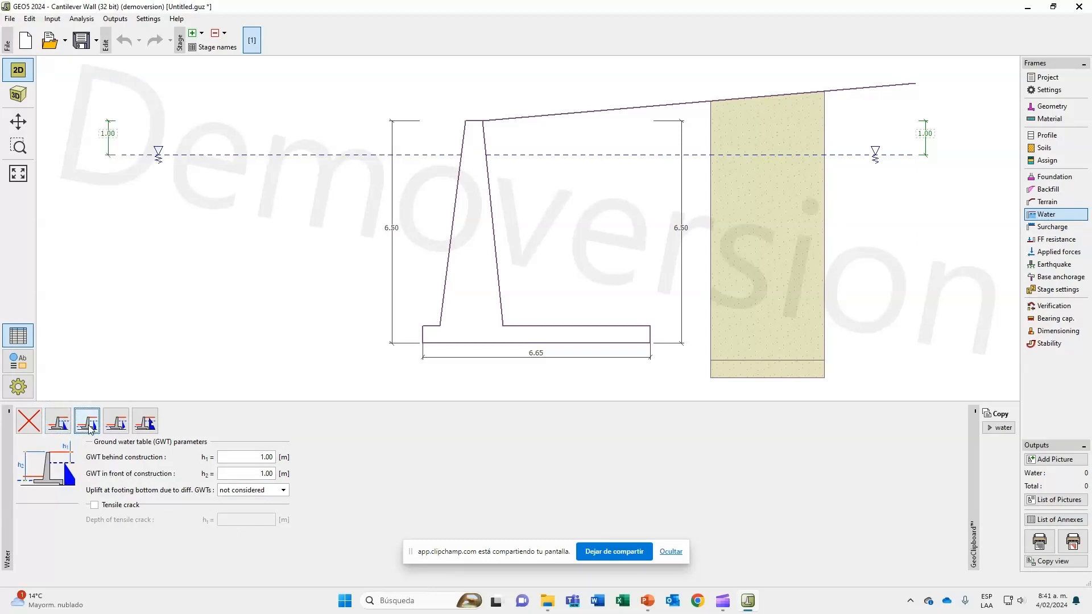
pyautogui.click(61, 425)
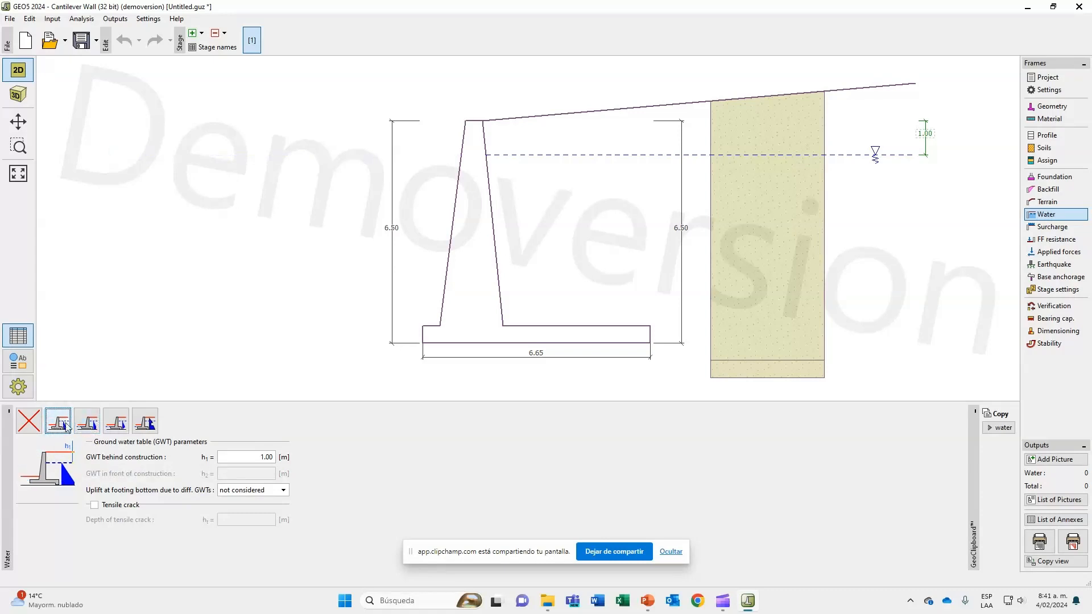
pyautogui.click(84, 428)
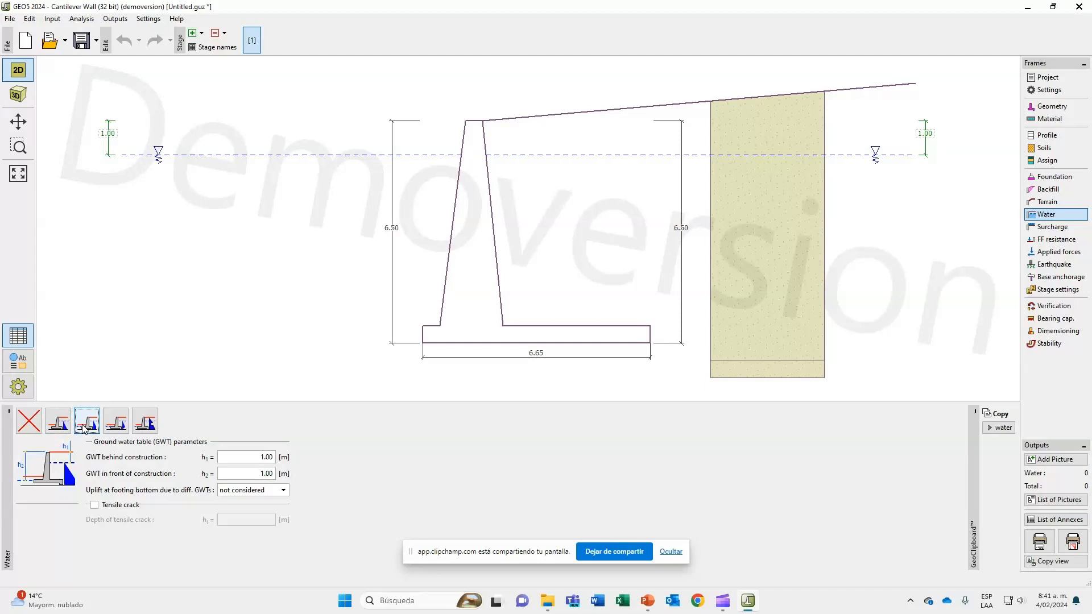
pyautogui.click(64, 428)
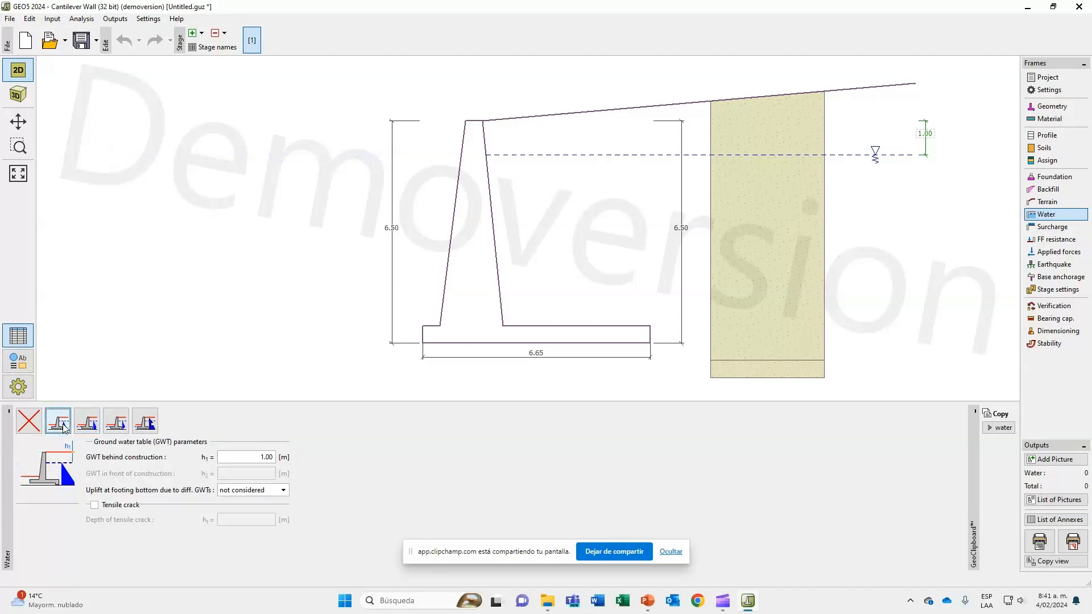
# Set the ground water table depth behind the construction to 5 m, as in the slide's soil table, leaving uplift at the footing bottom not considered.
pyautogui.click(257, 457)
pyautogui.hotkey('alt', 'Tab')
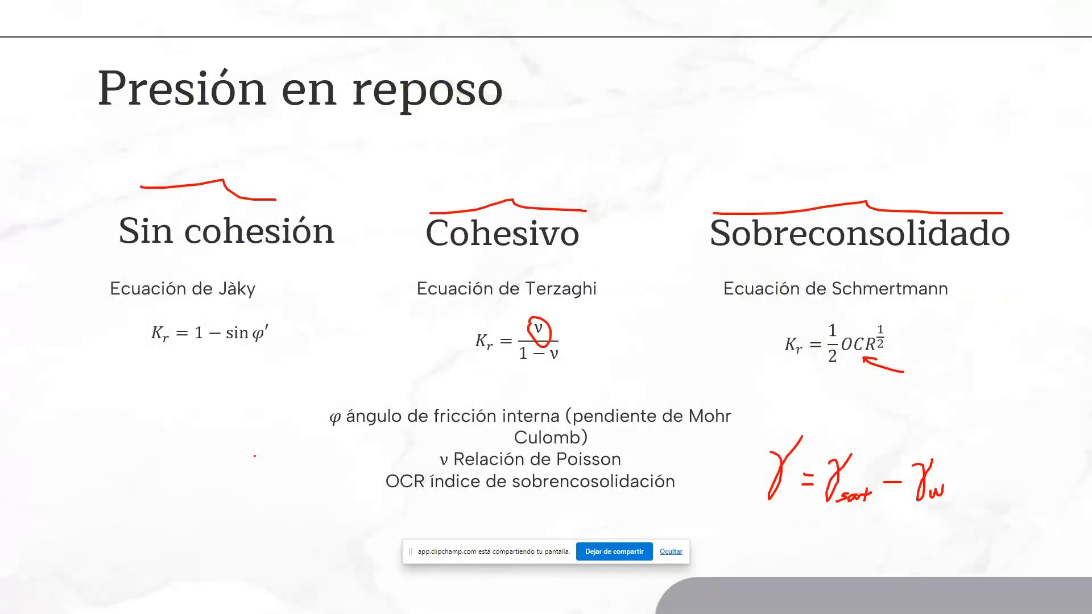
pyautogui.press('Right')
pyautogui.press('Right')
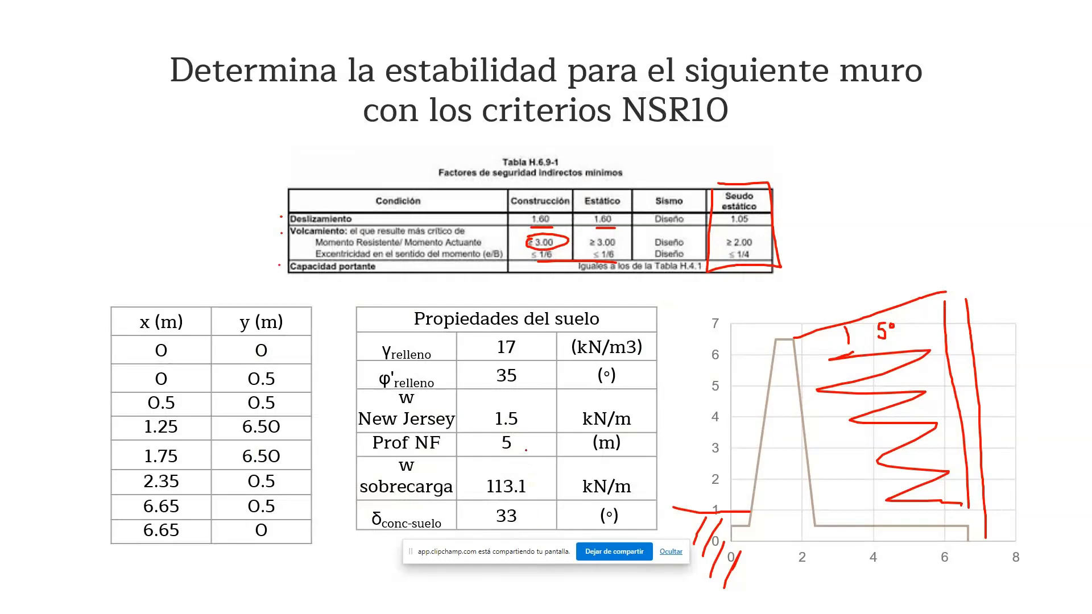
pyautogui.hotkey('alt', 'Tab')
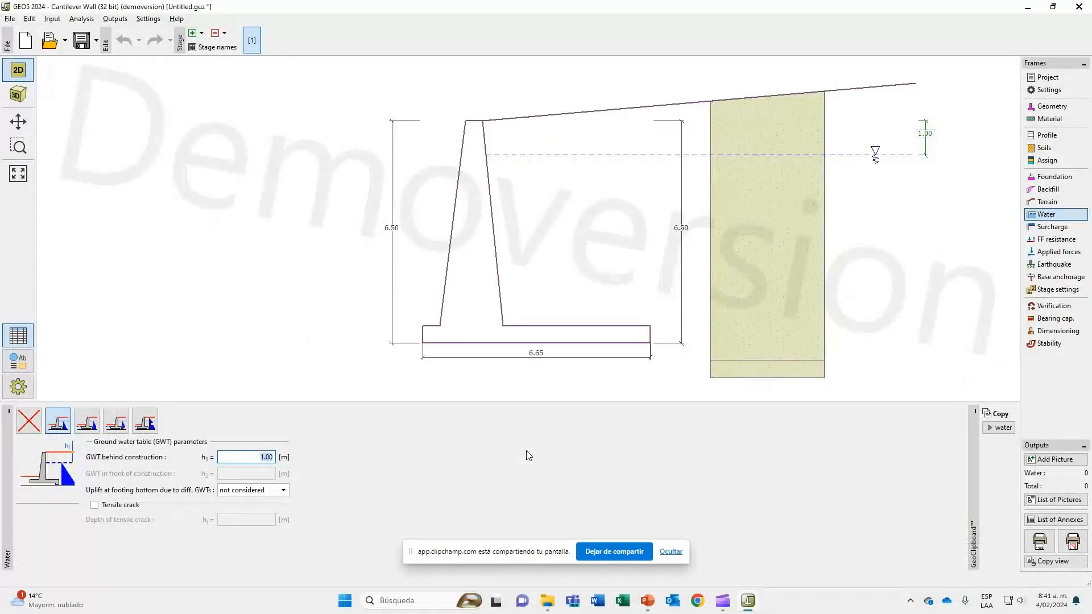
pyautogui.write('5')
pyautogui.press('Tab')
pyautogui.click(286, 493)
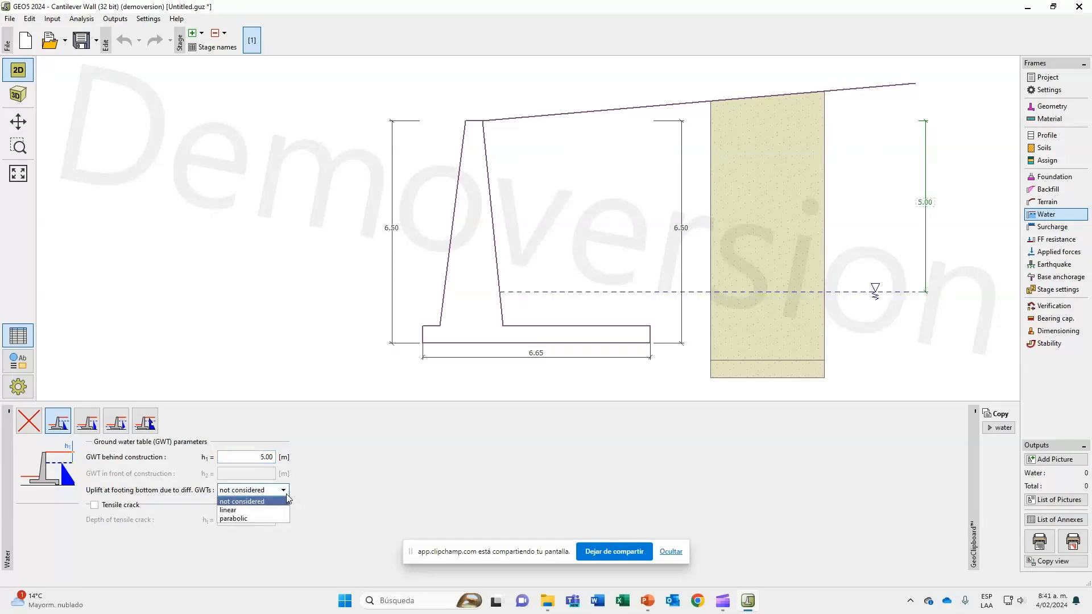
pyautogui.click(285, 493)
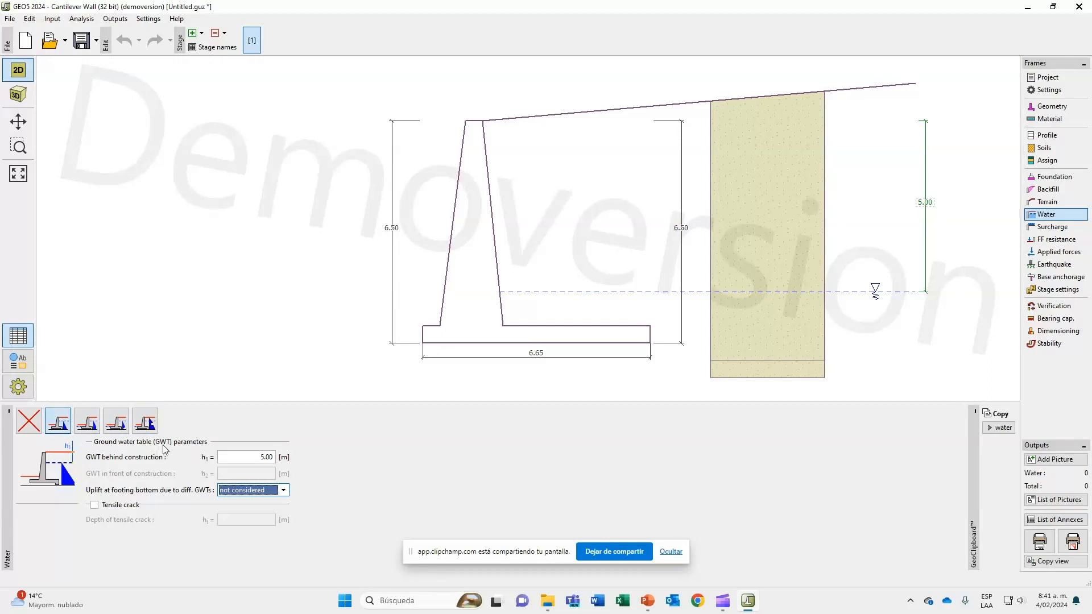
# Choose the water configuration with ground water on both sides of the wall, with a front depth of 7 m and linear uplift.
pyautogui.click(88, 422)
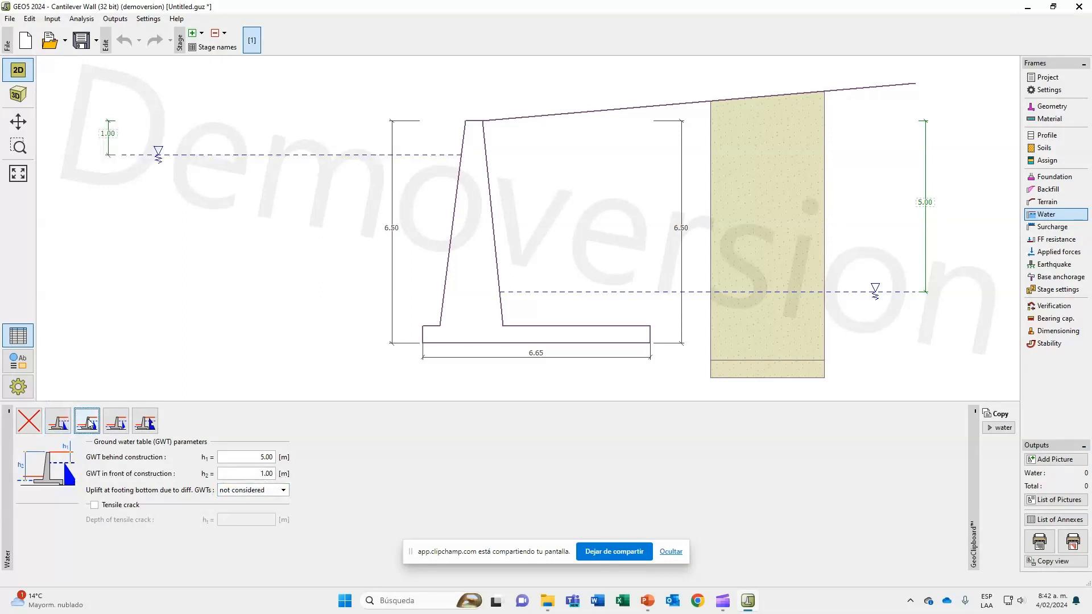
pyautogui.click(257, 474)
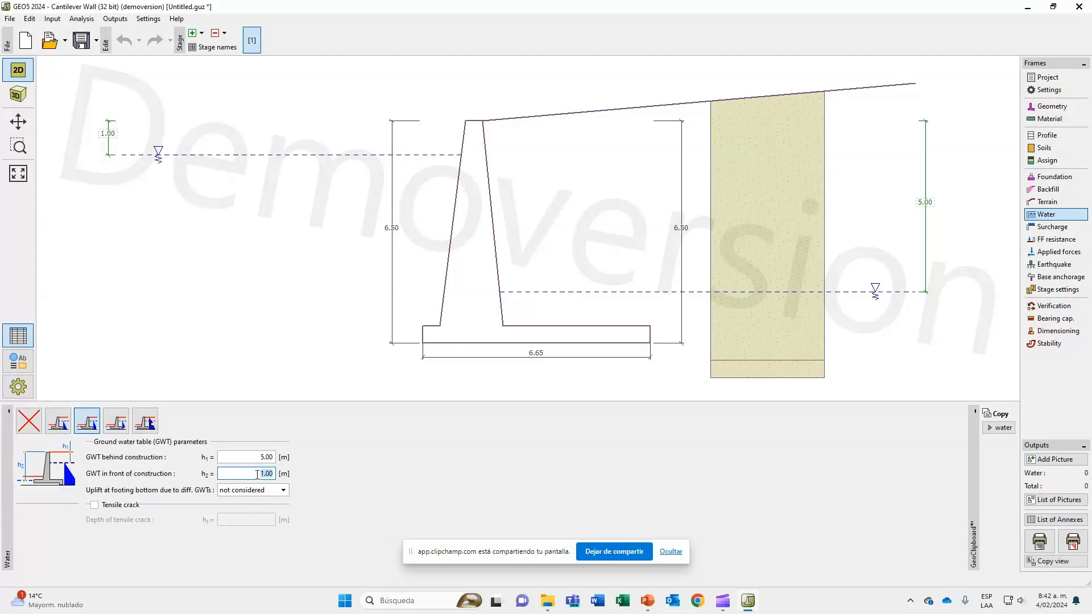
pyautogui.write('7')
pyautogui.press('Tab')
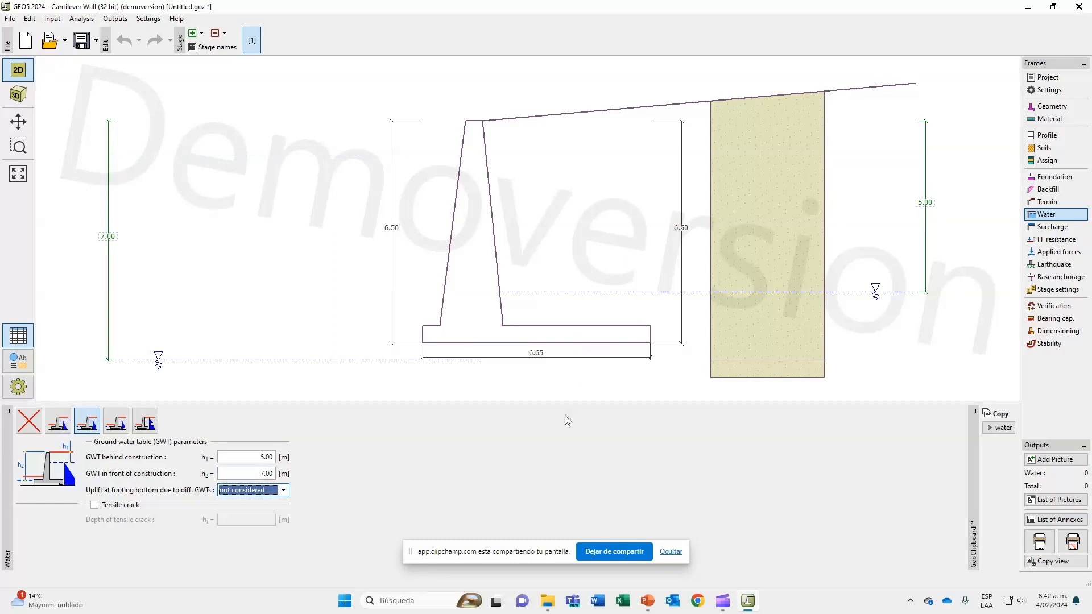
pyautogui.click(281, 491)
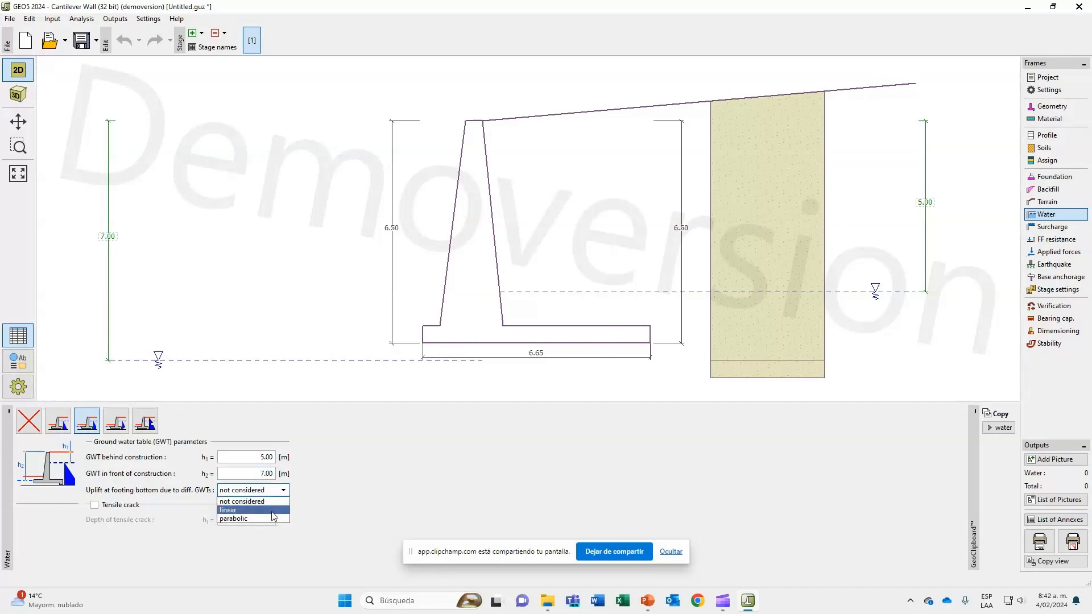
pyautogui.click(272, 510)
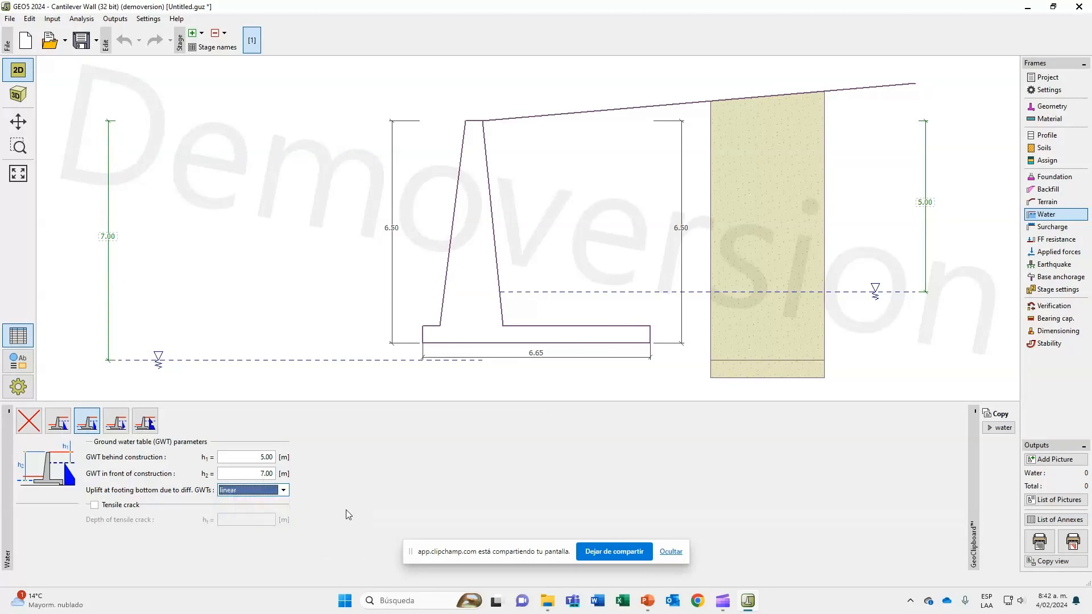
# Try the tensile crack option and switch it off again.
pyautogui.click(116, 510)
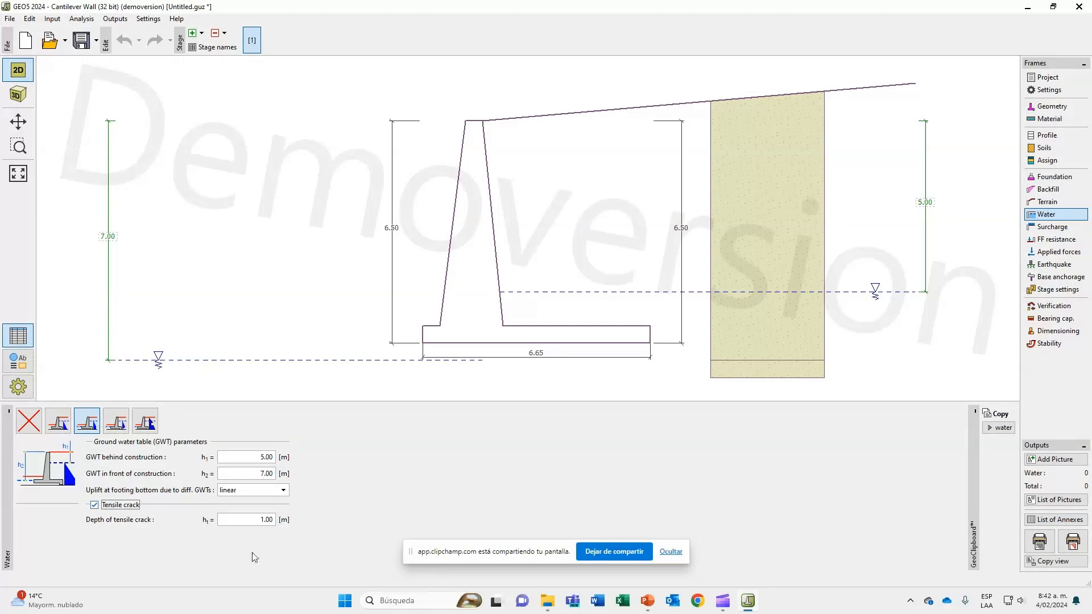
pyautogui.click(253, 522)
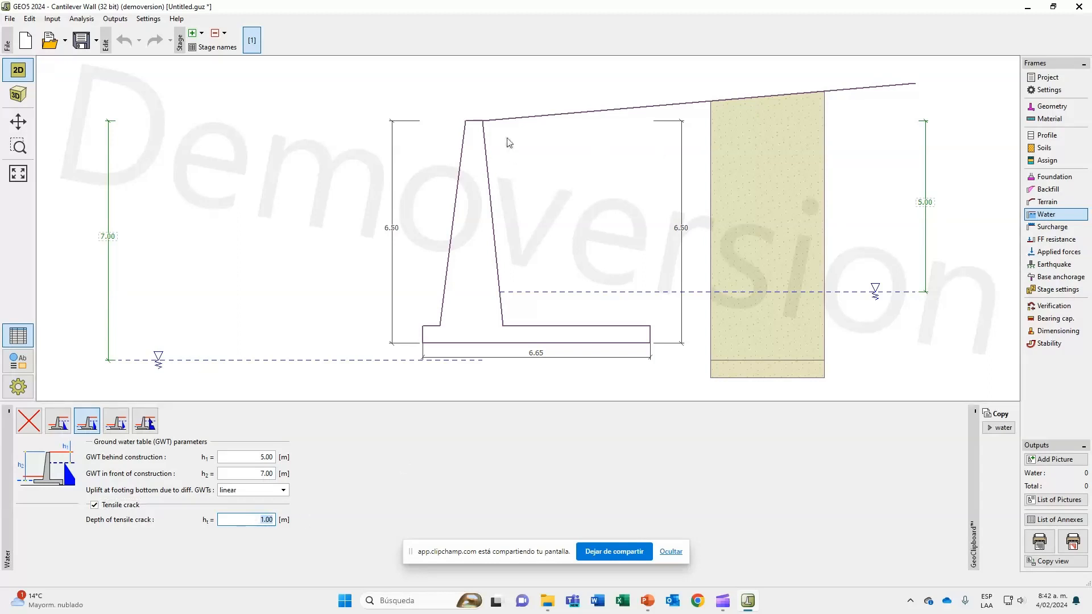
pyautogui.click(95, 506)
# Compare the hydraulic gradient and pore pressure input water configurations, and keep the one with the hydraulic gradient.
pyautogui.click(117, 422)
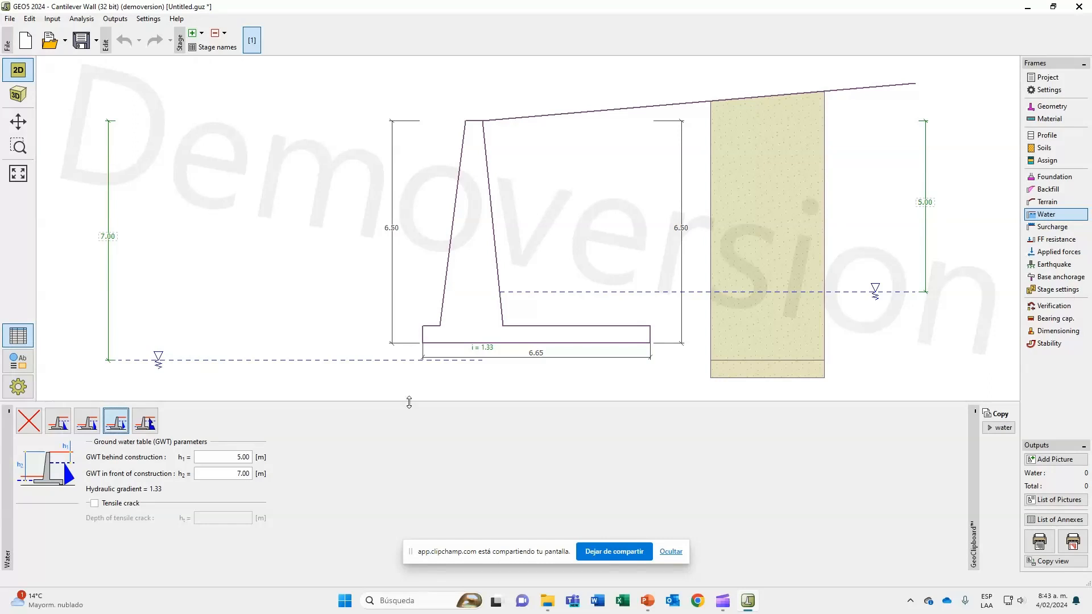
pyautogui.click(151, 431)
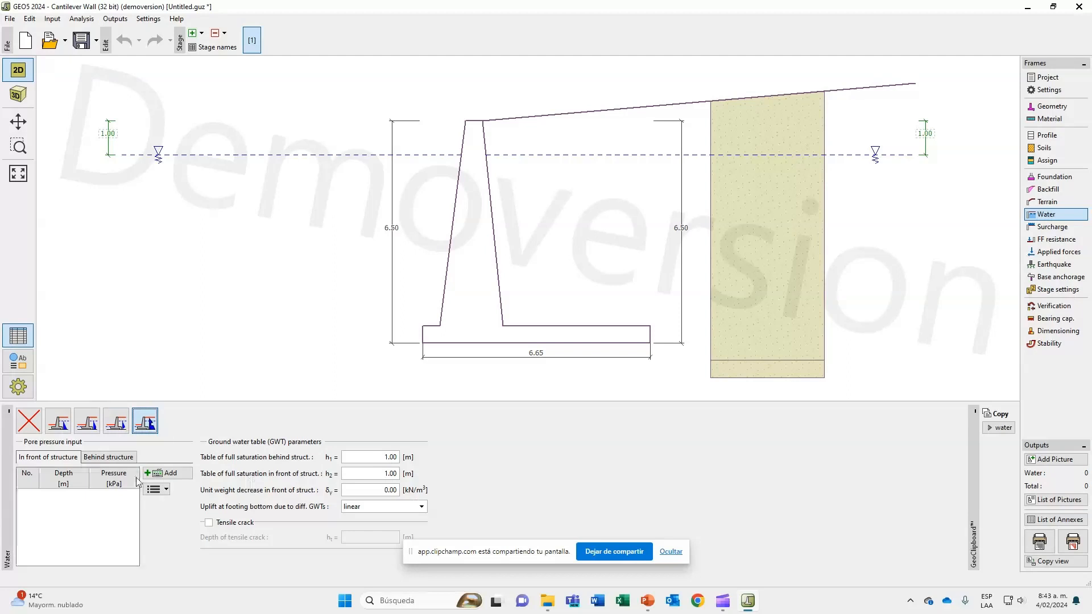
pyautogui.click(121, 435)
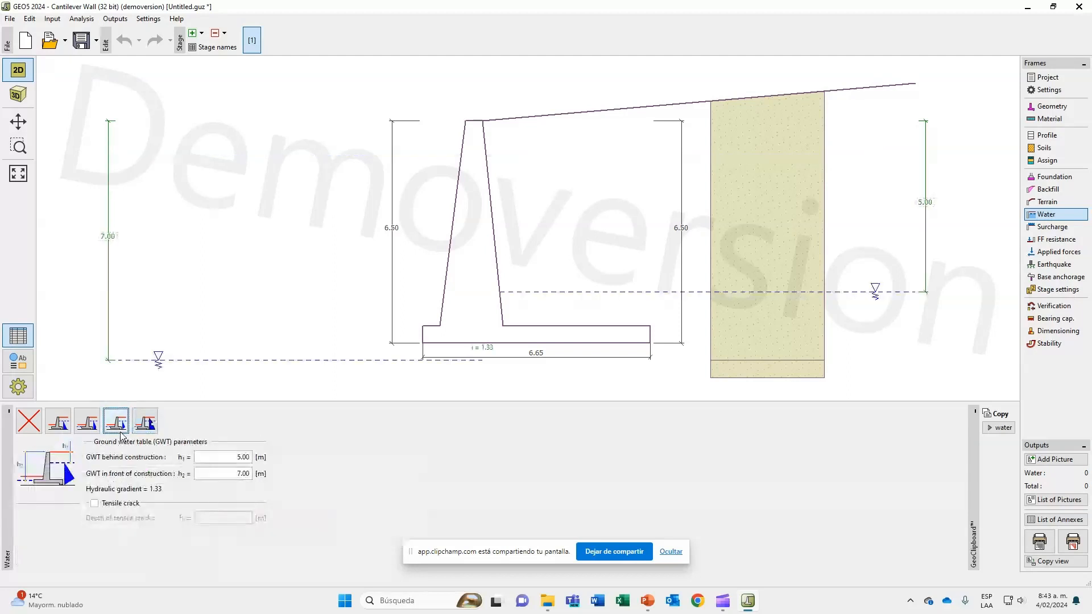
# Start a new surcharge on the wall model and name it "sobrecarga".
pyautogui.click(1063, 227)
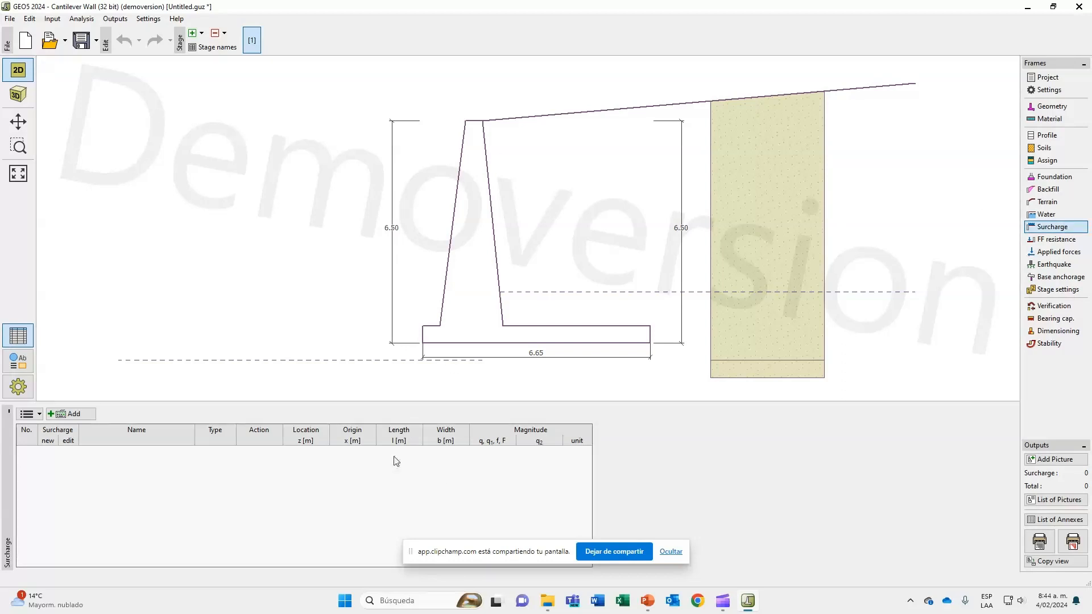
pyautogui.click(84, 413)
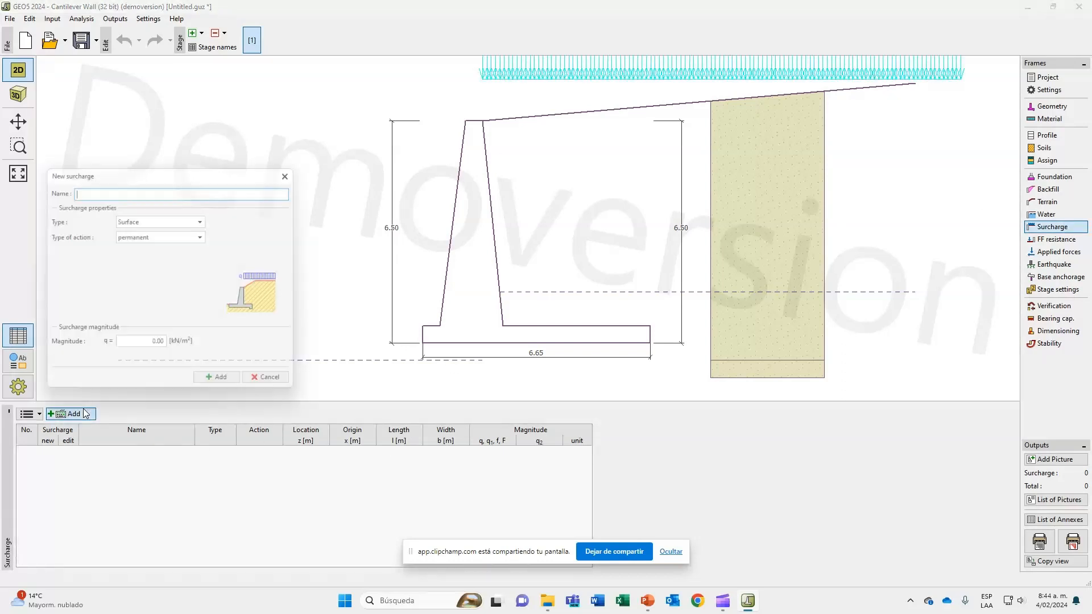
pyautogui.moveTo(124, 169); pyautogui.dragTo(303, 249)
pyautogui.write('so')
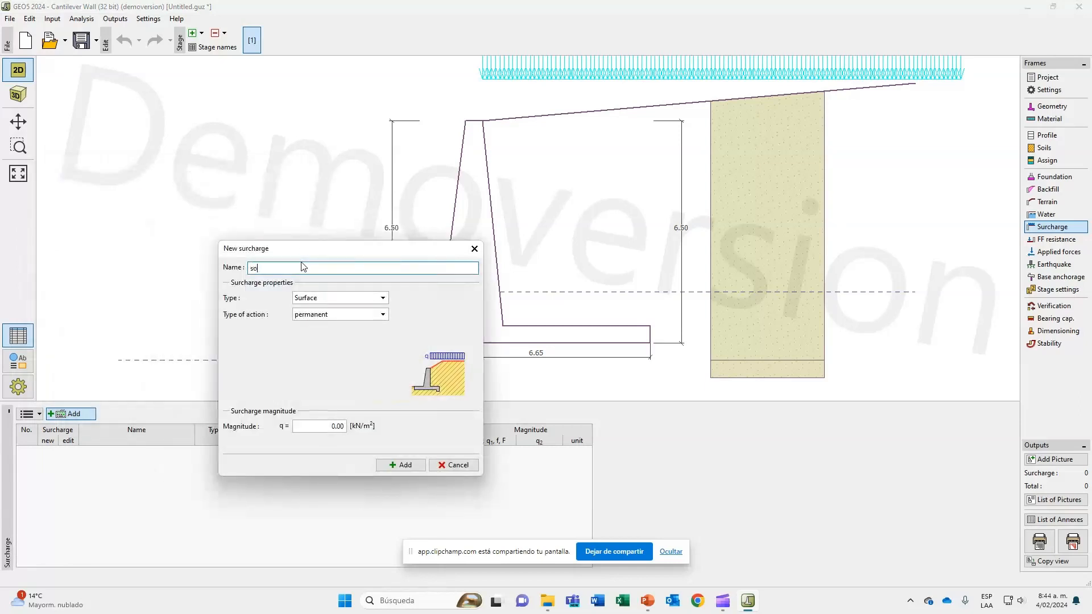
pyautogui.write('brecarga')
# Compare the strip, trapezoidal, point, line and horizontal surcharge types, and return to the strip type.
pyautogui.click(344, 299)
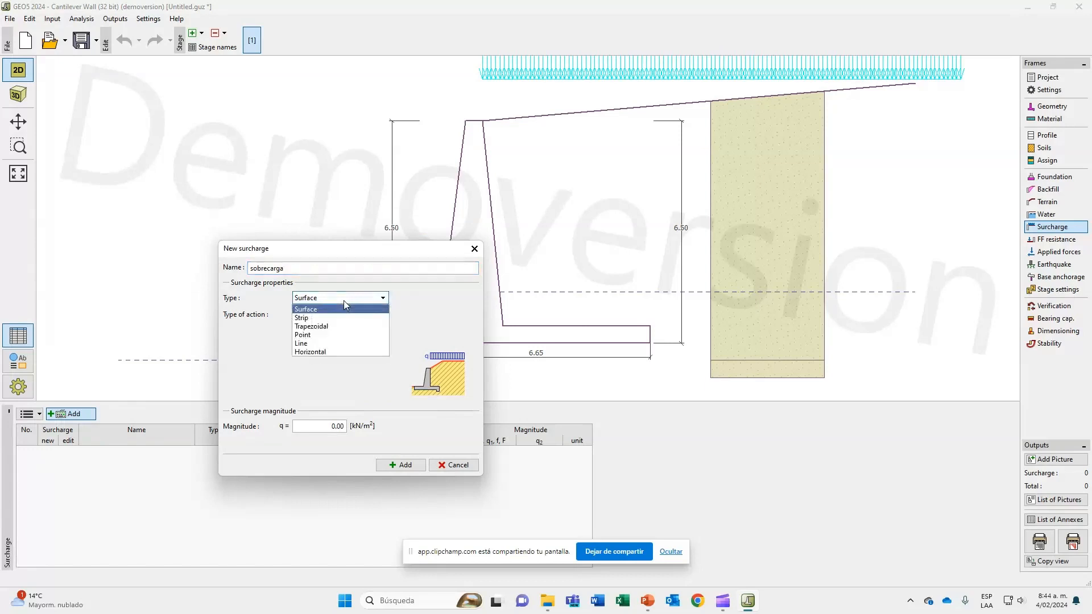
pyautogui.click(344, 300)
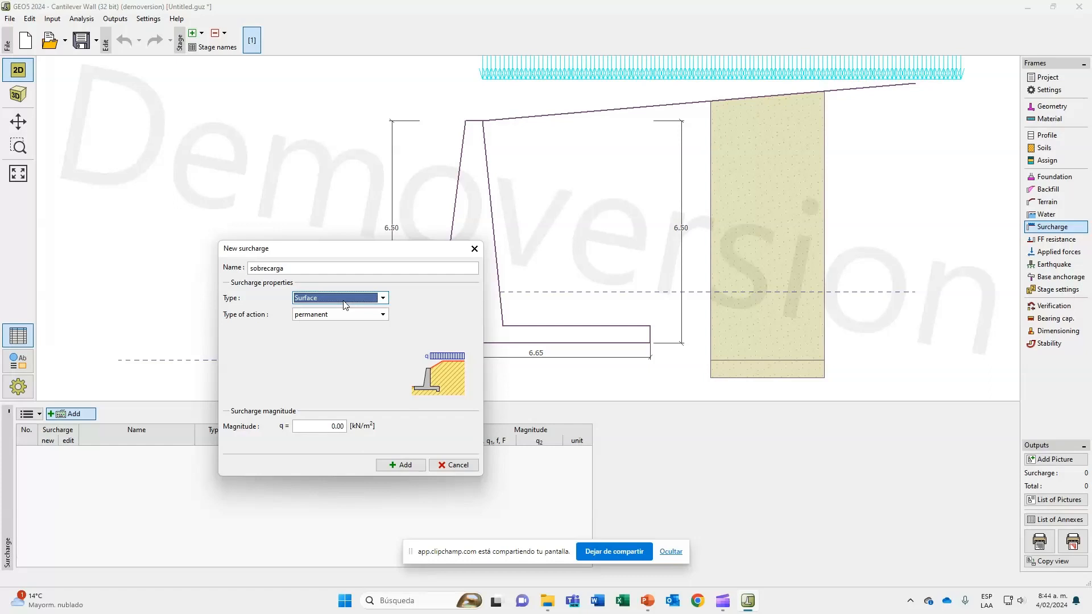
pyautogui.click(344, 302)
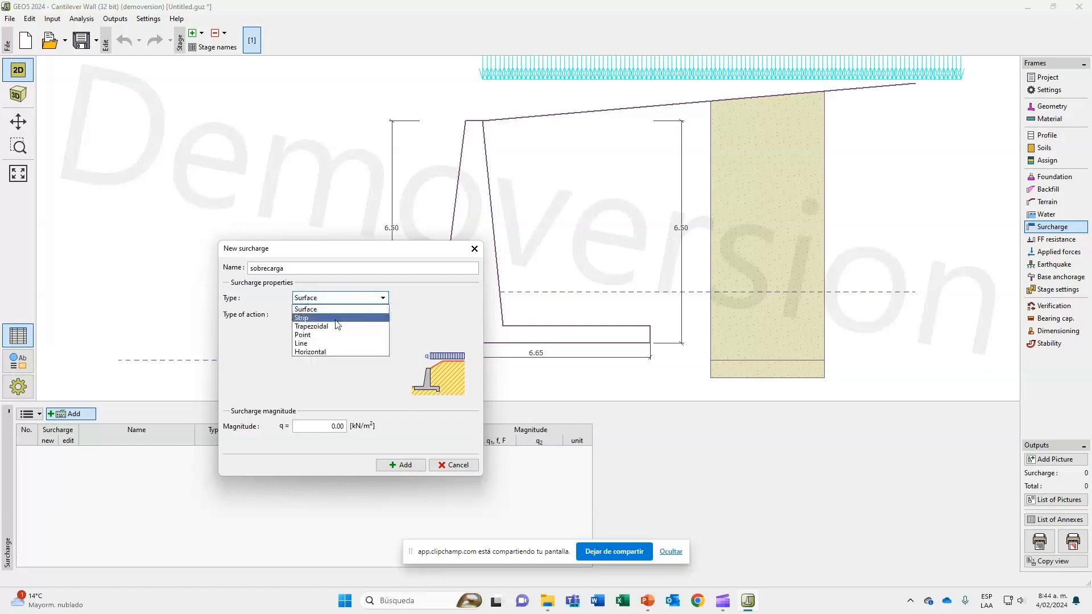
pyautogui.click(337, 318)
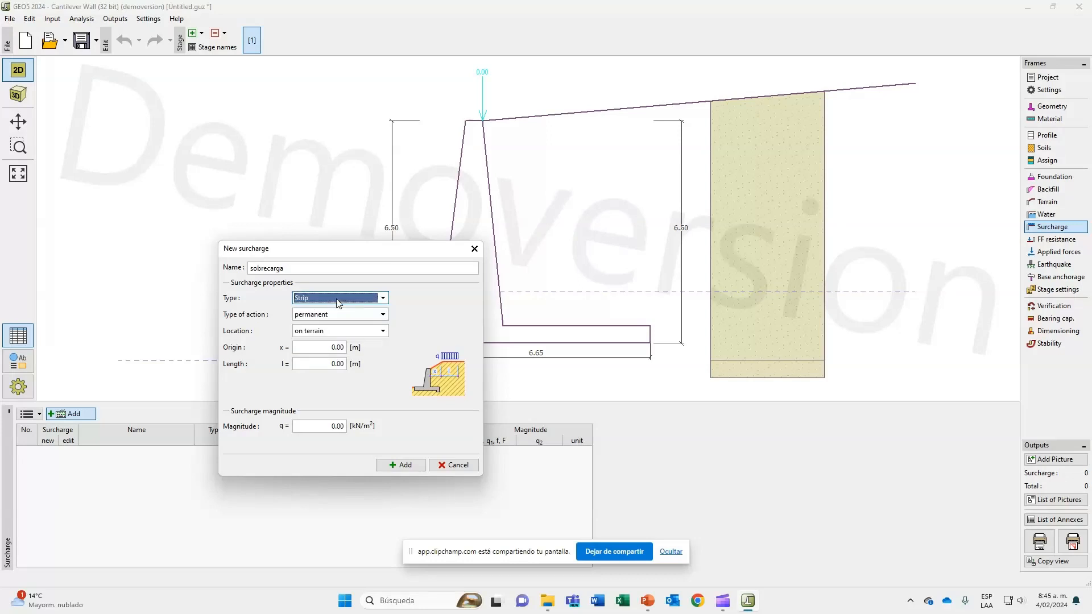
pyautogui.click(337, 298)
pyautogui.click(335, 331)
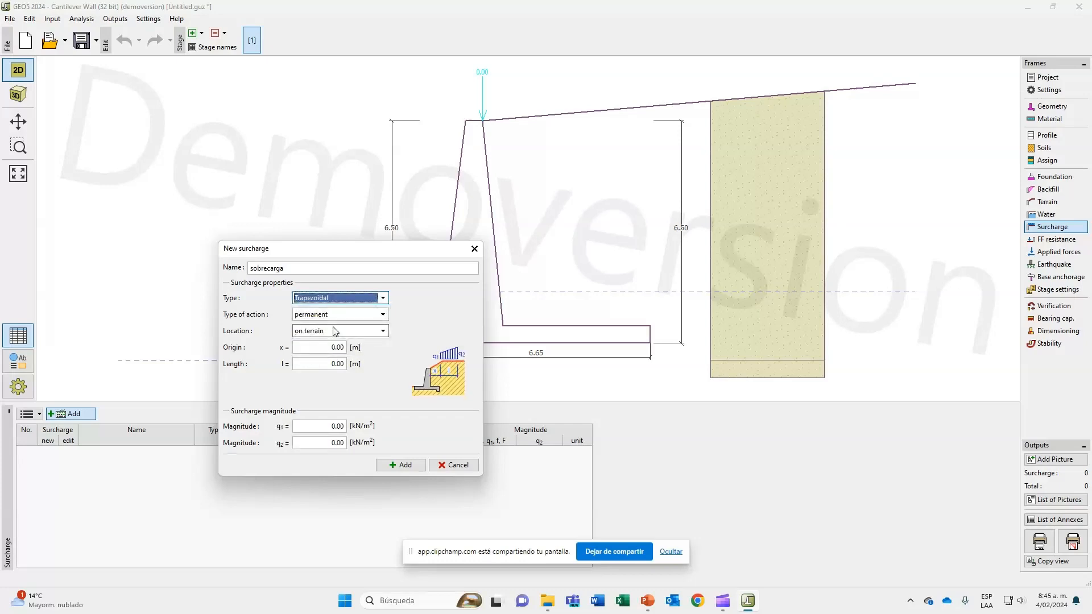
pyautogui.click(333, 298)
pyautogui.click(325, 336)
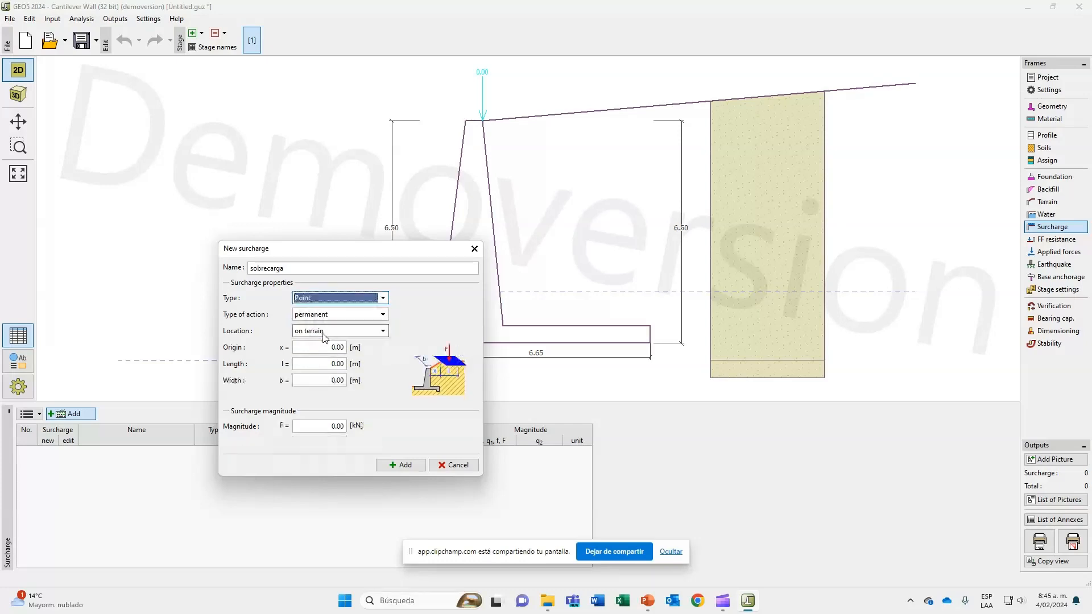
pyautogui.click(333, 300)
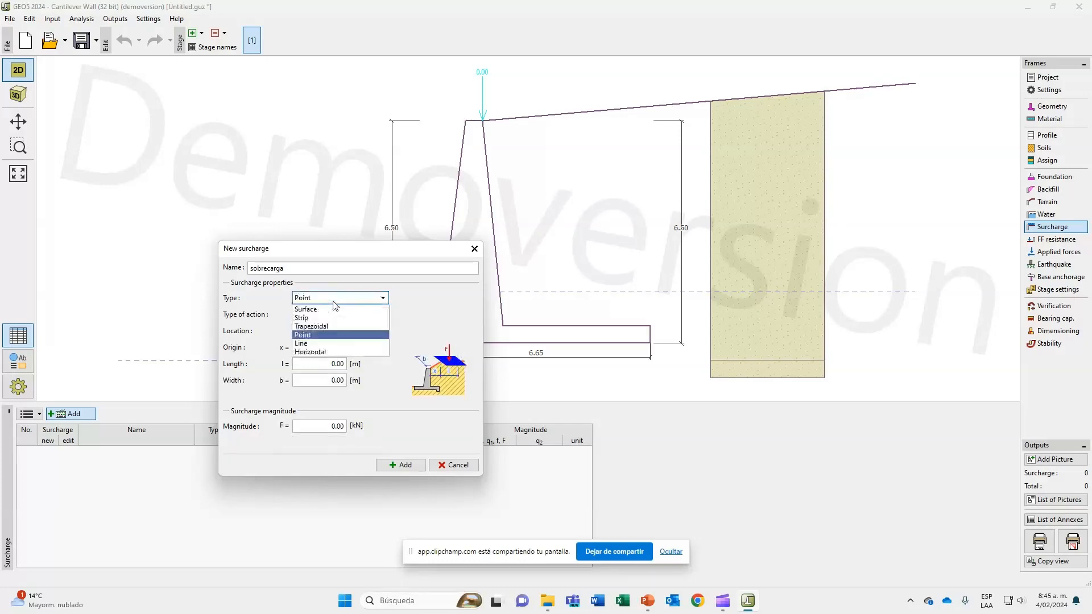
pyautogui.click(327, 344)
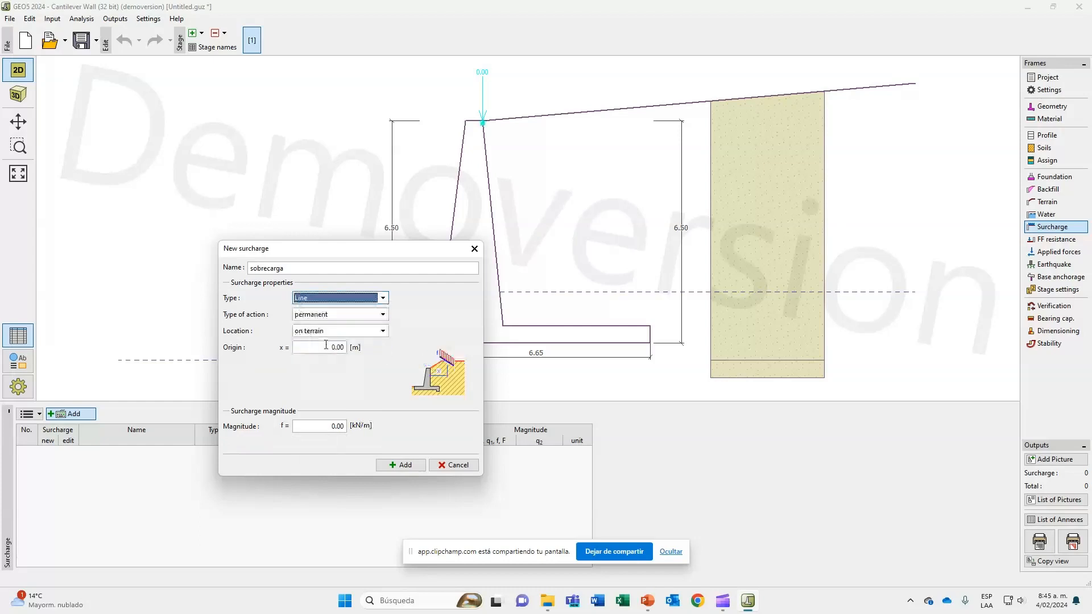
pyautogui.click(383, 298)
pyautogui.click(375, 352)
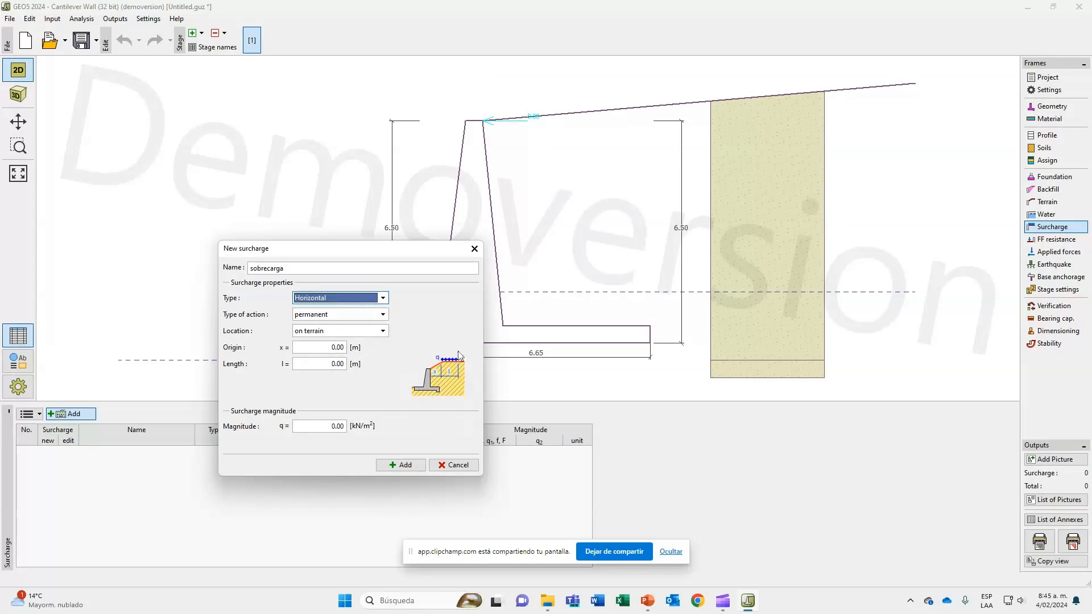
pyautogui.click(357, 301)
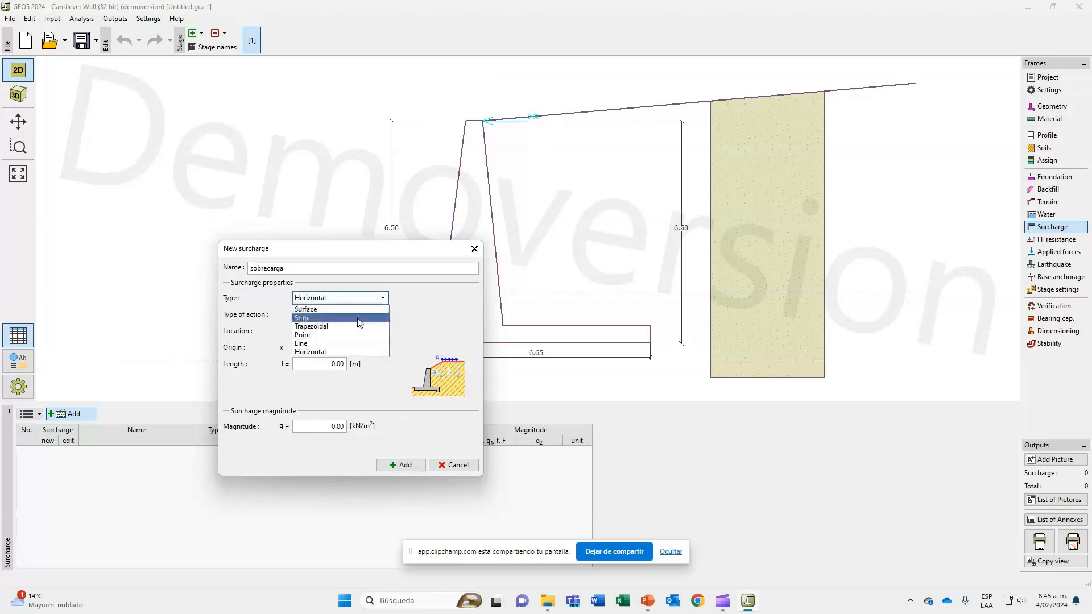
pyautogui.click(359, 318)
# Underline the surcharge value in the slide's soil table, and set the new surcharge to the Surface type with permanent action.
pyautogui.hotkey('alt', 'Tab')
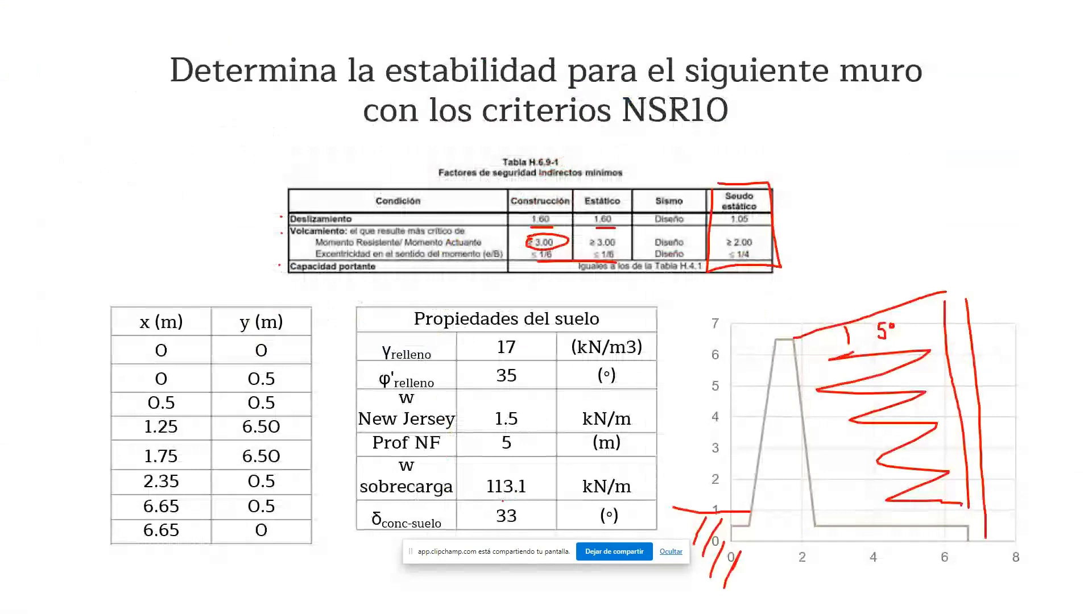
pyautogui.moveTo(486, 496); pyautogui.dragTo(537, 497)
pyautogui.hotkey('alt', 'Tab')
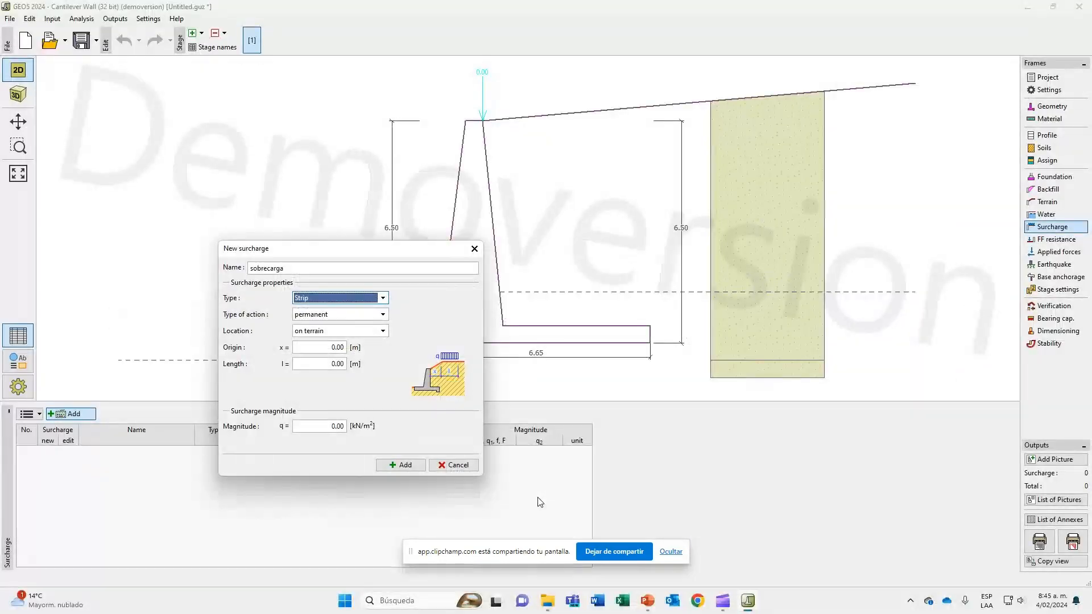
pyautogui.click(370, 297)
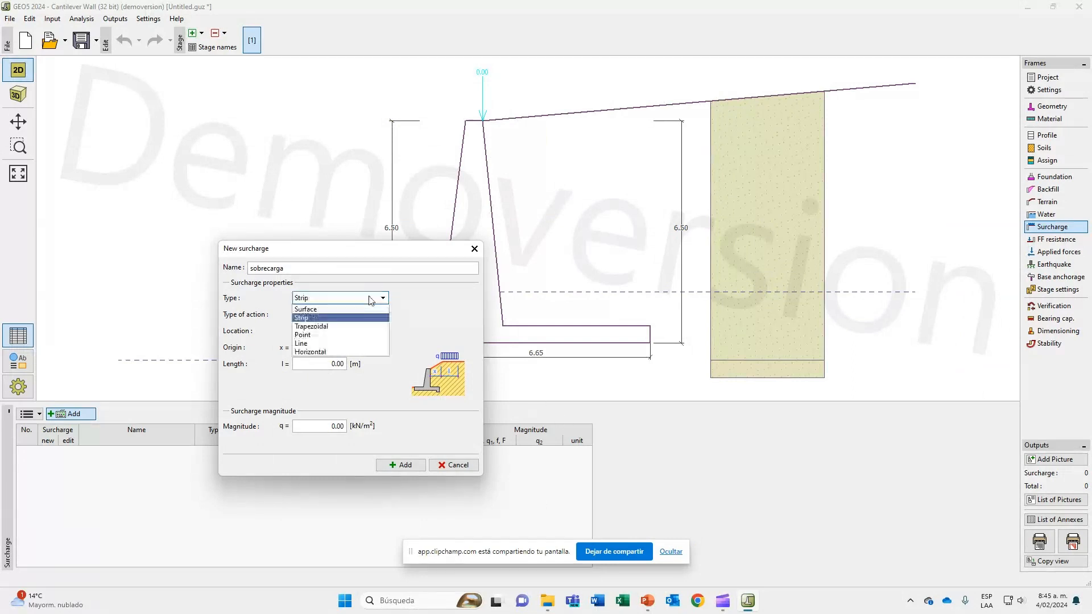
pyautogui.click(370, 310)
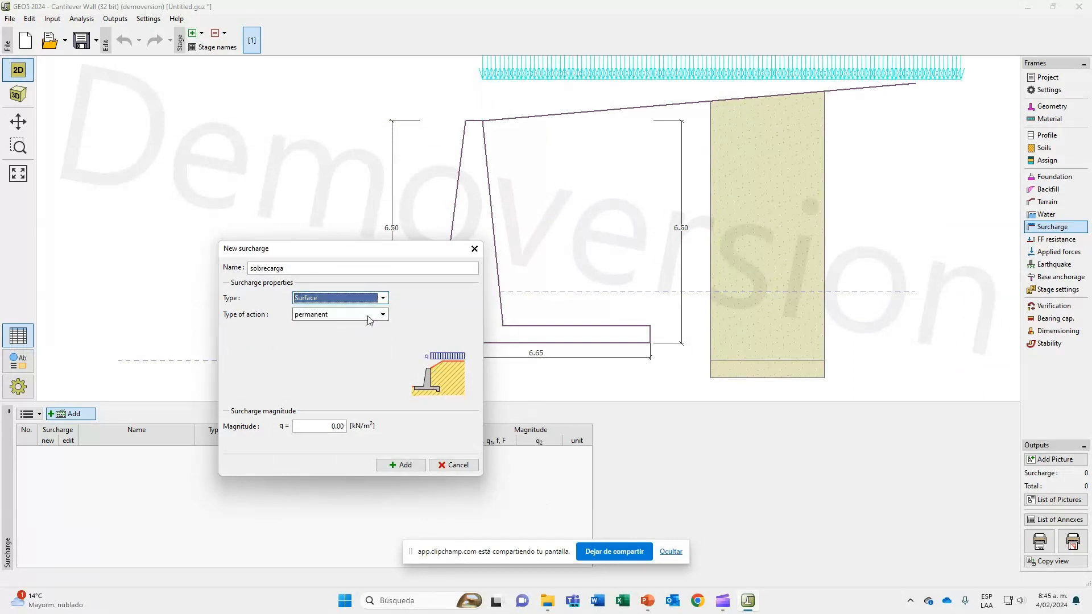
pyautogui.click(368, 316)
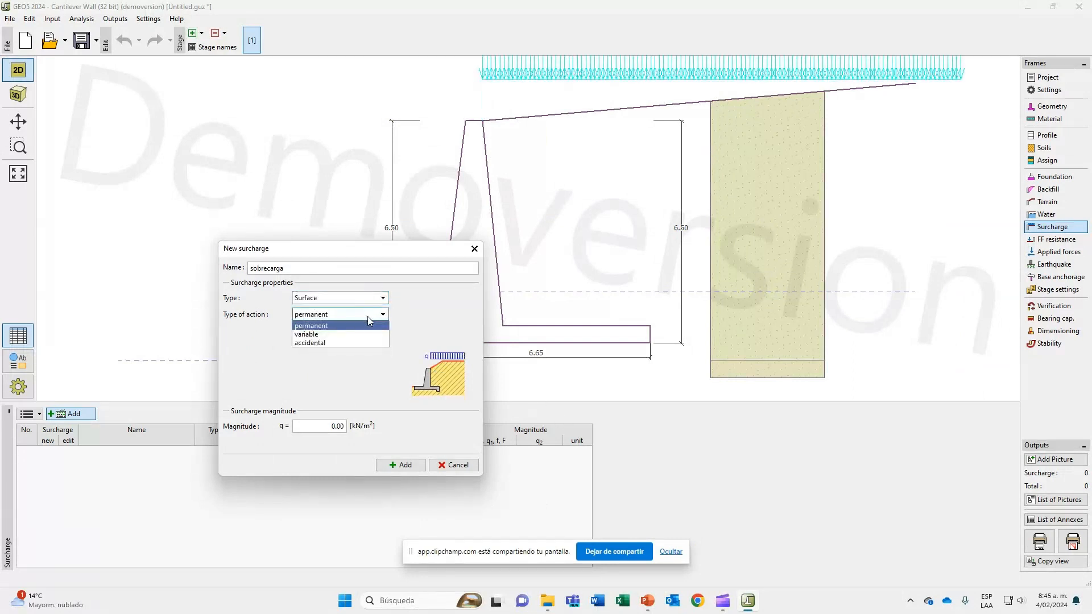
pyautogui.click(367, 316)
# Set the surcharge magnitude to 113.1 kN/m², as in the slide's table, and add the surcharge to the model.
pyautogui.click(320, 426)
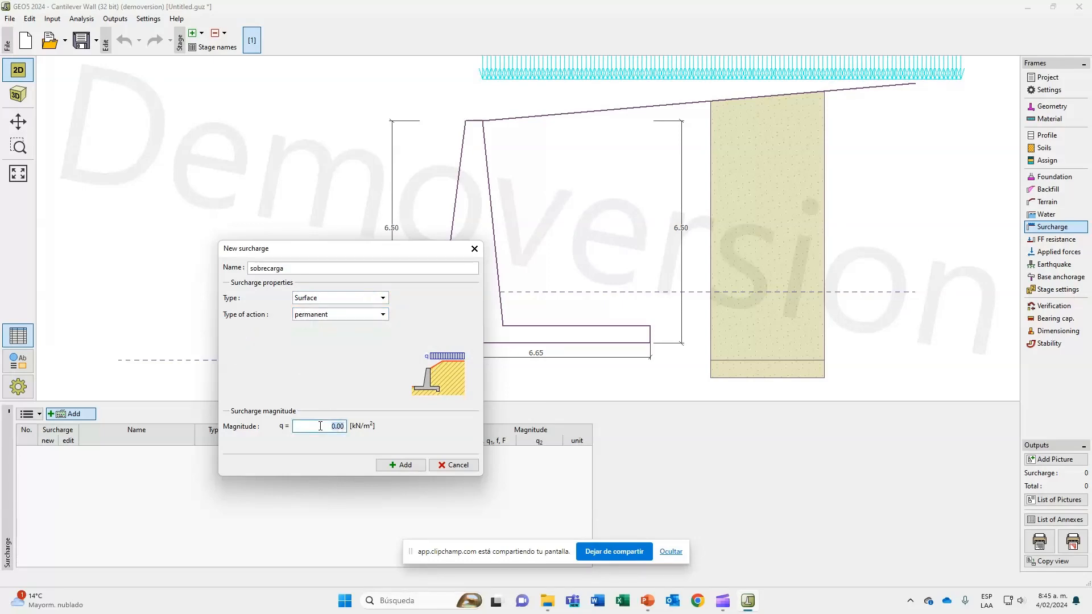
pyautogui.write('113')
pyautogui.hotkey('alt', 'Tab')
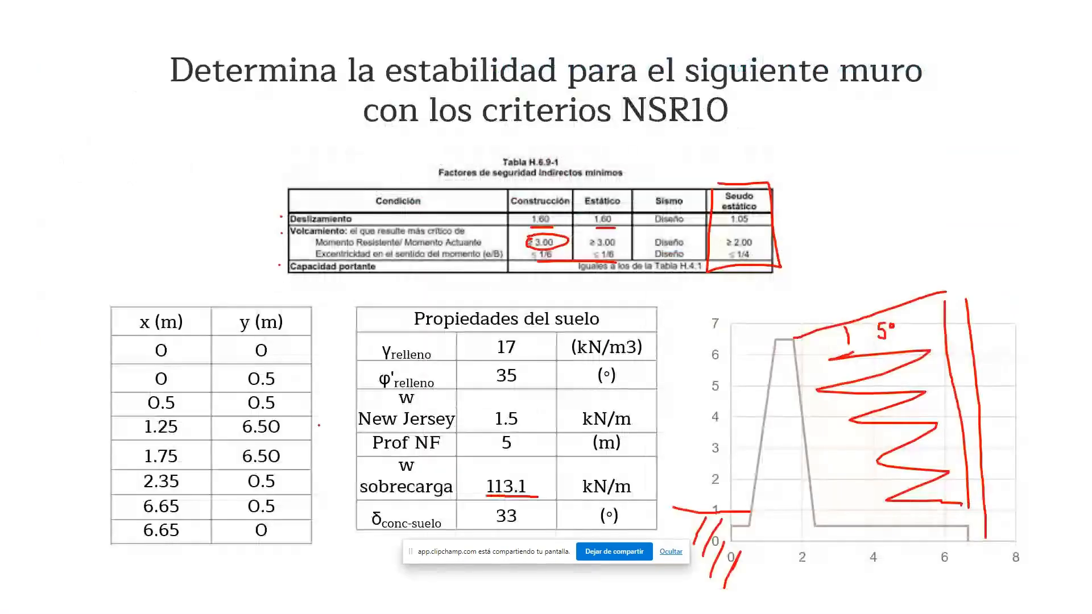
pyautogui.hotkey('alt', 'Tab')
pyautogui.write('13.1')
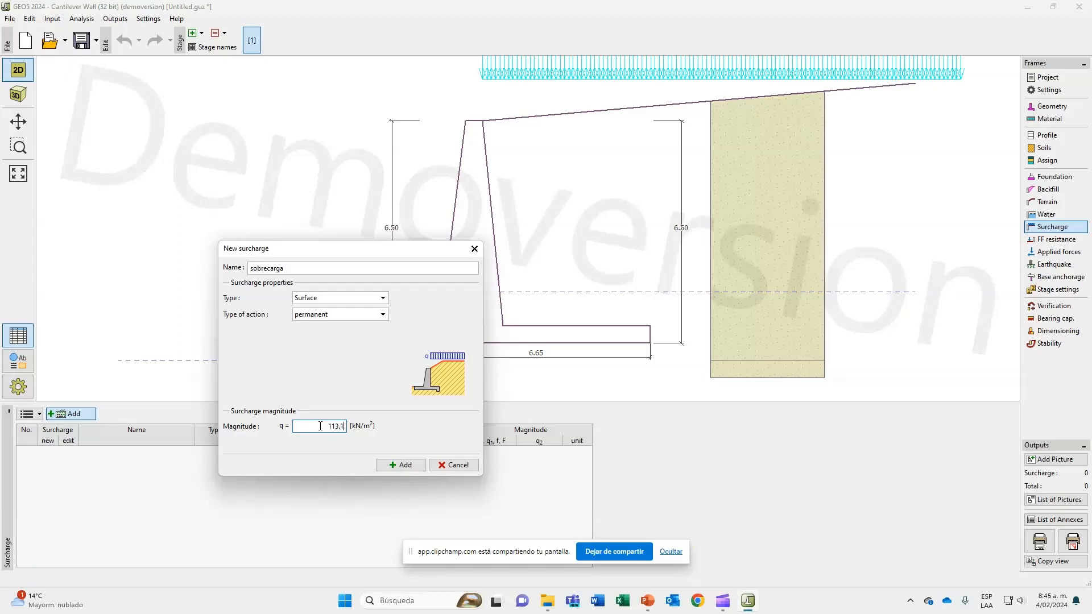
pyautogui.click(401, 465)
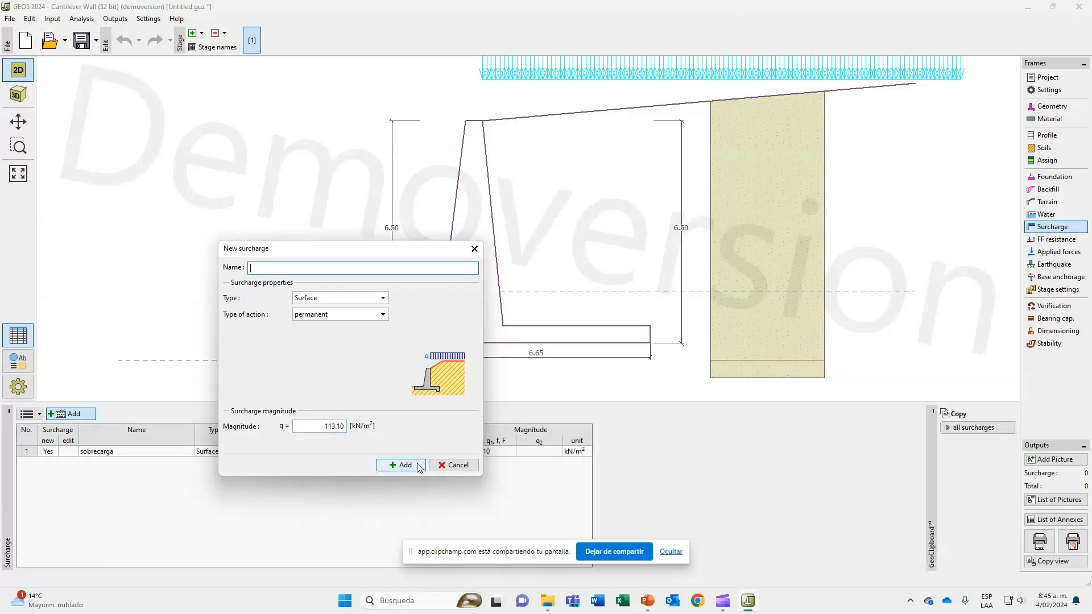
# Finish entering surcharges without adding another one.
pyautogui.click(458, 465)
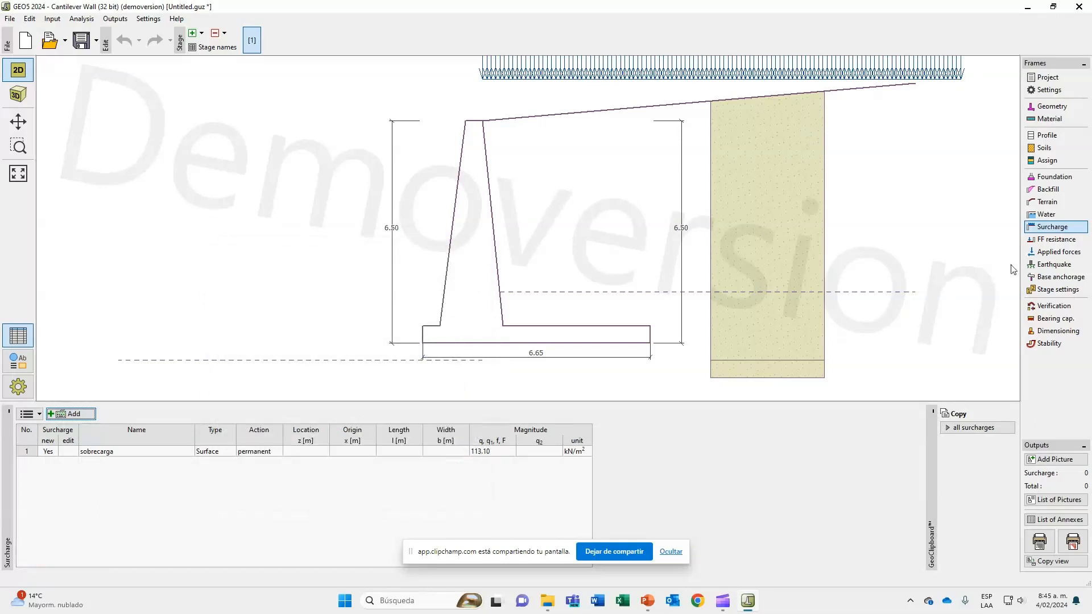
# Try a horizontal front-face terrain with the resistance type "not considered" and look through its soil choices, leaving the soil unassigned.
pyautogui.click(1080, 244)
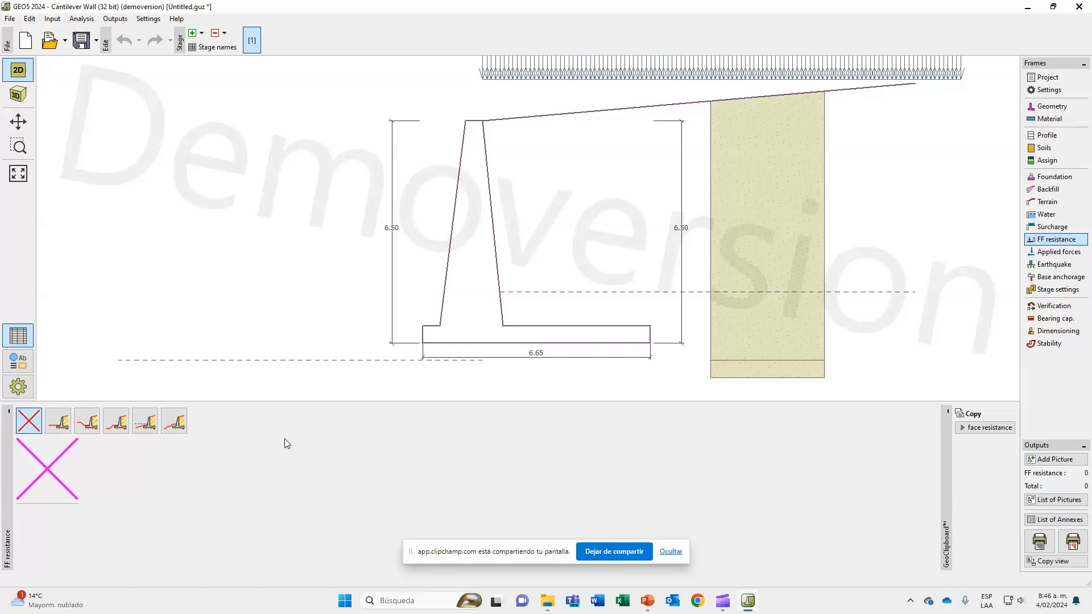
pyautogui.click(53, 431)
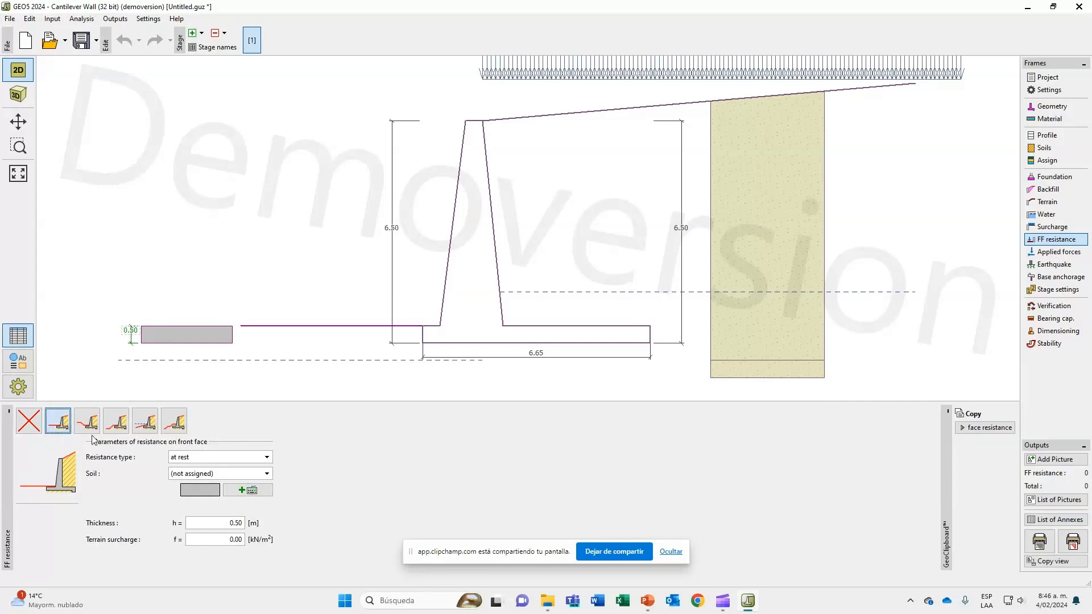
pyautogui.click(181, 457)
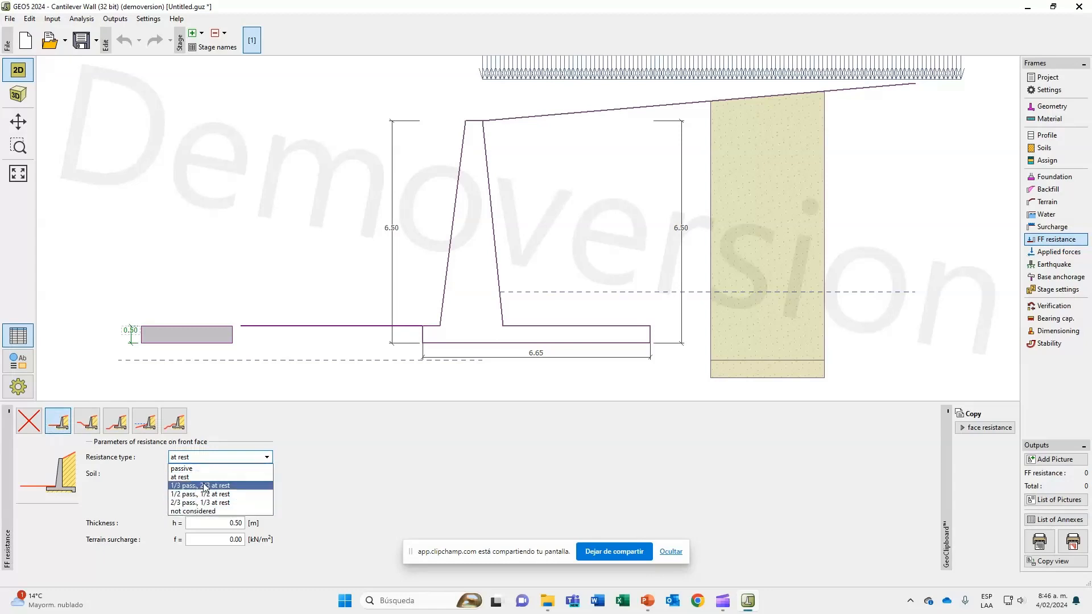
pyautogui.click(209, 511)
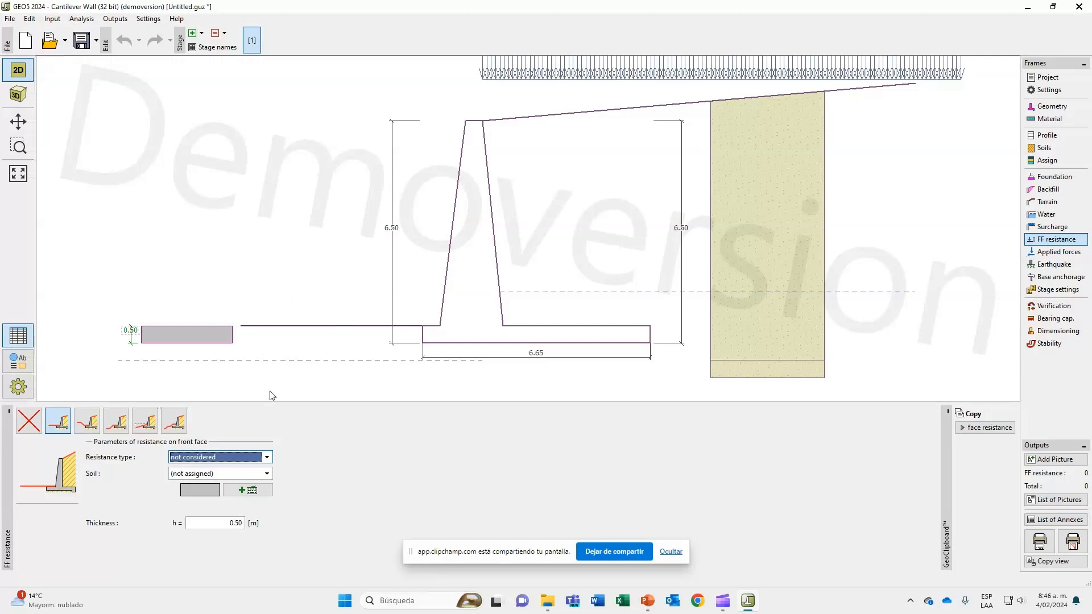
pyautogui.click(267, 474)
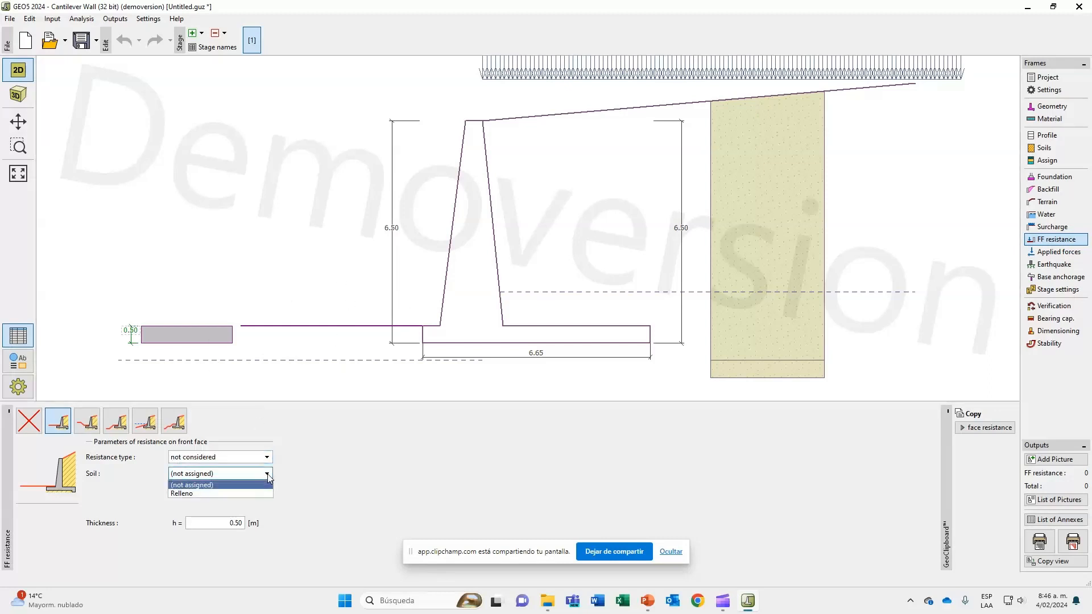
pyautogui.click(269, 484)
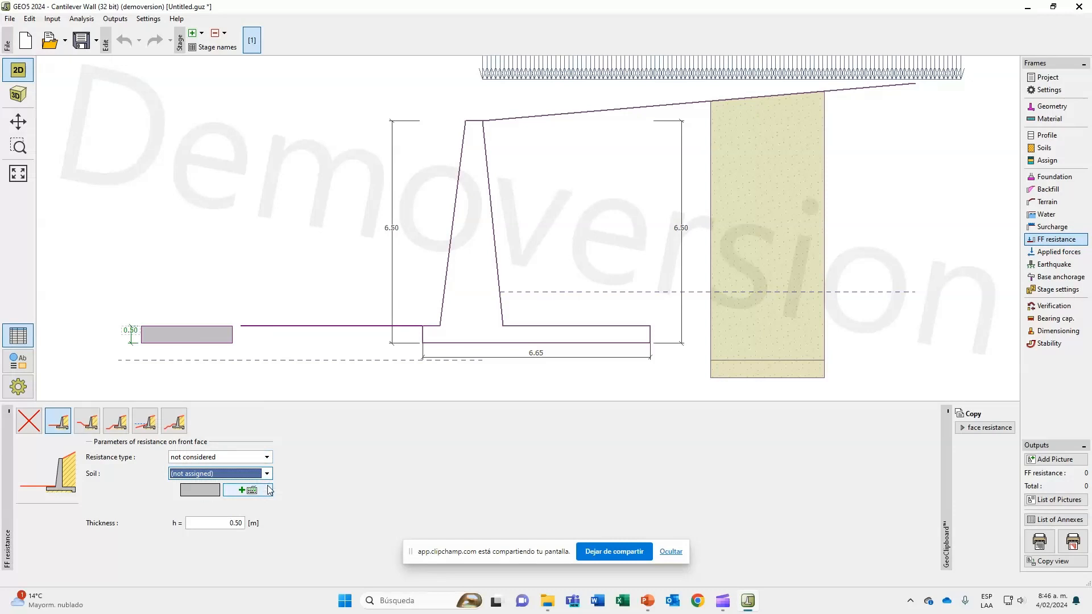
pyautogui.click(266, 474)
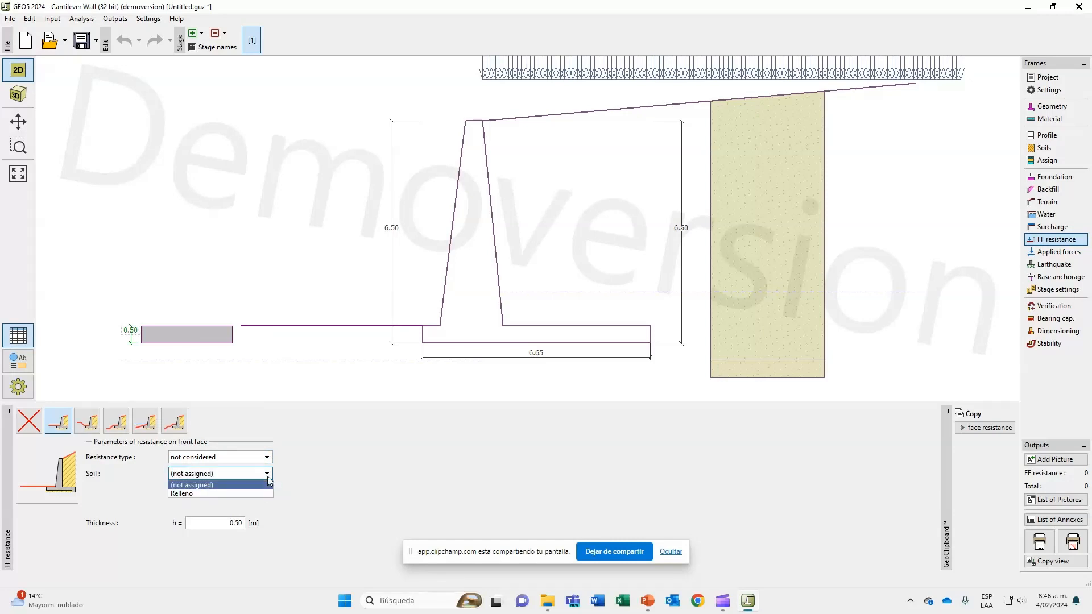
pyautogui.click(267, 478)
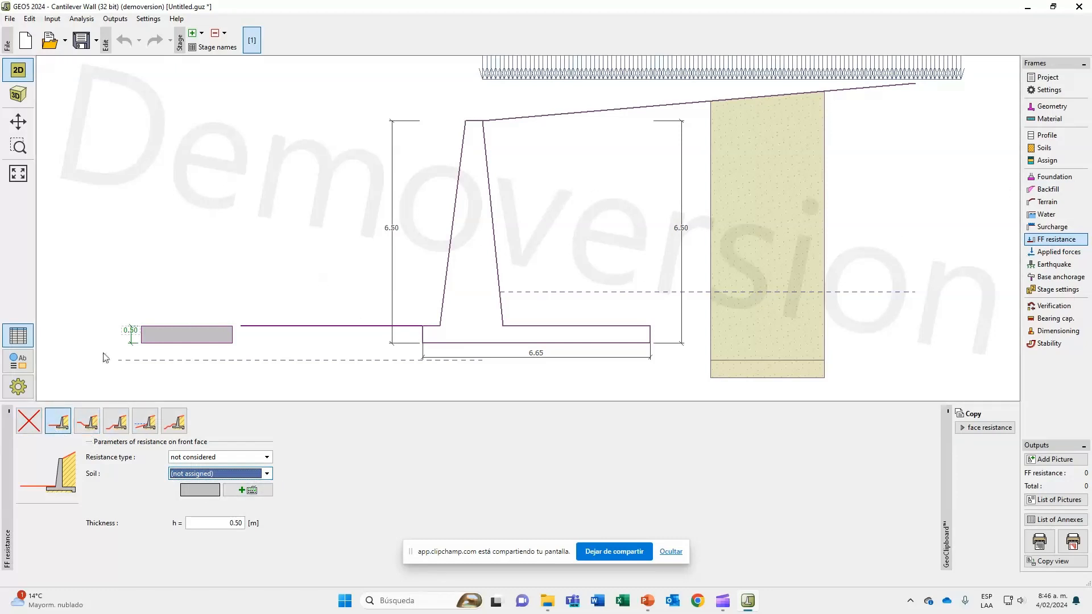
# Compare the remaining front-face terrain shapes, and return the front-face resistance to none.
pyautogui.click(87, 421)
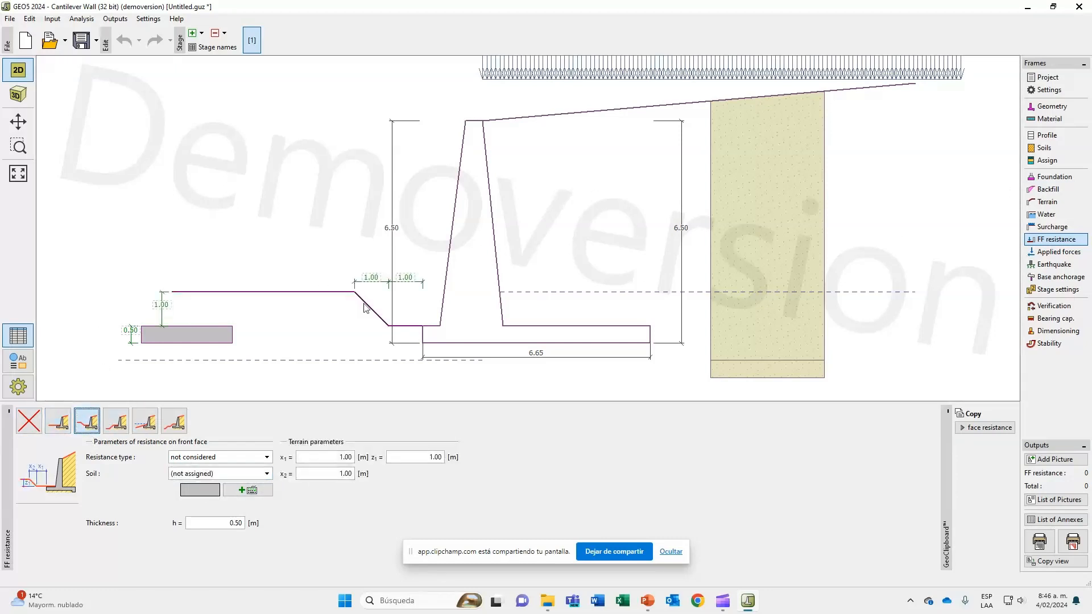
pyautogui.click(127, 425)
pyautogui.click(145, 422)
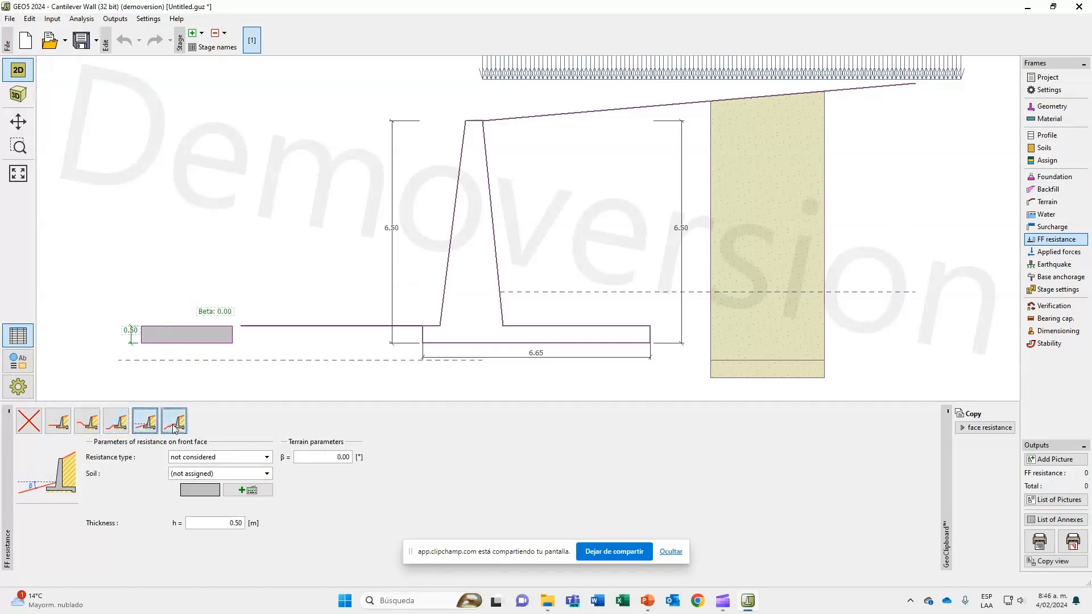
pyautogui.click(174, 421)
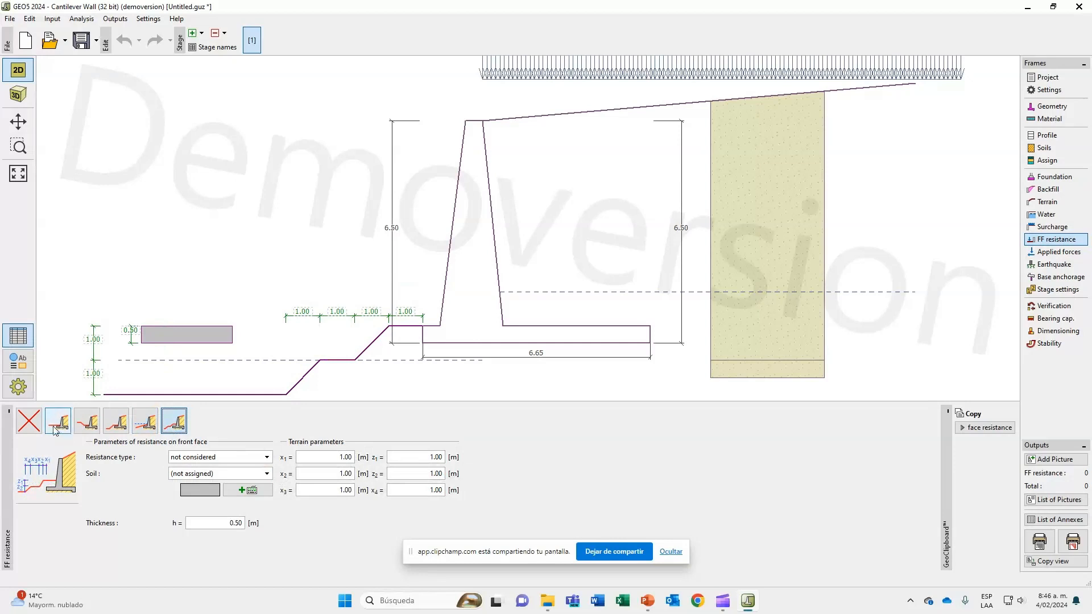
pyautogui.click(28, 421)
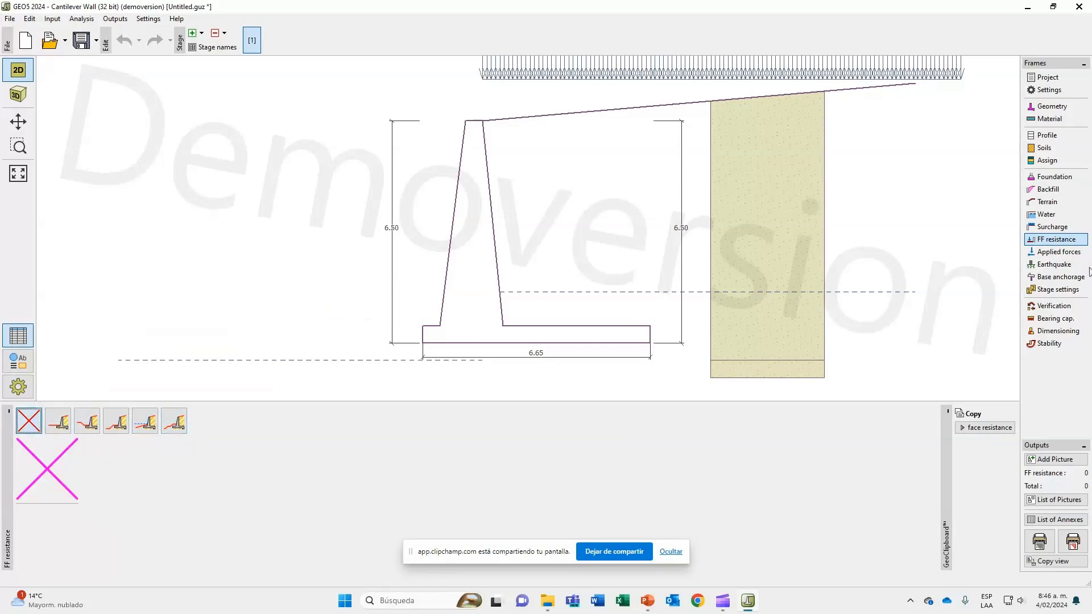
# Start a new applied force on the wall, and mark the New Jersey load in the slide's soil table.
pyautogui.click(1045, 255)
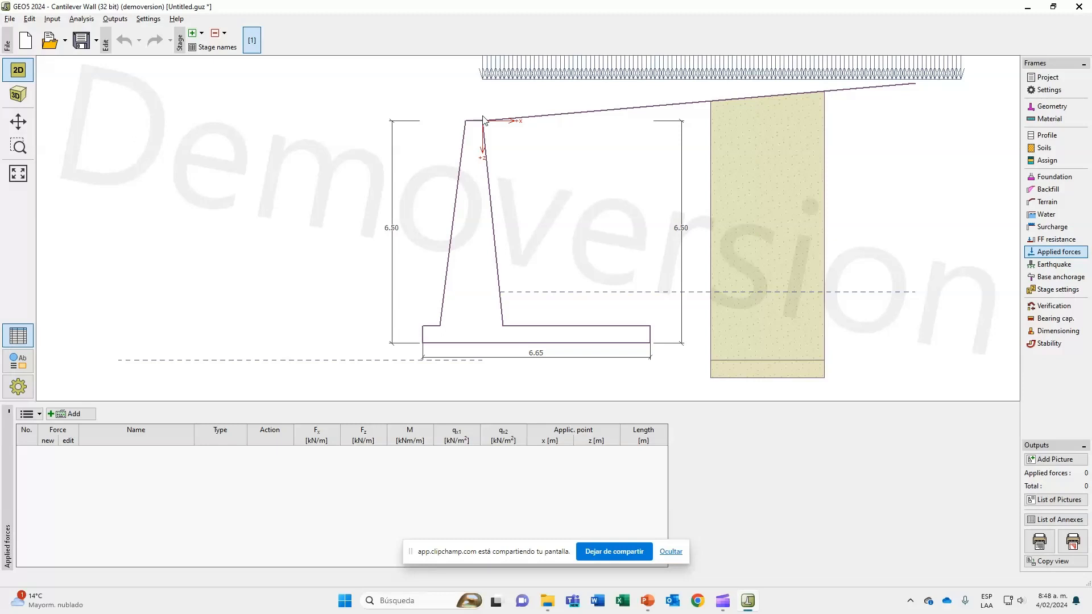
pyautogui.click(88, 418)
pyautogui.moveTo(118, 238); pyautogui.dragTo(516, 255)
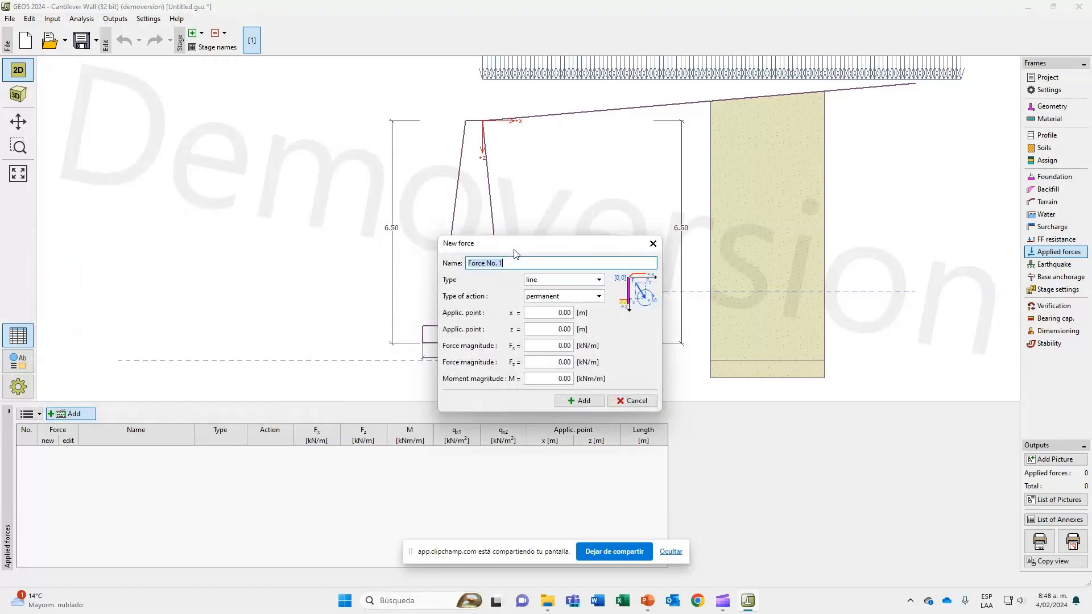
pyautogui.hotkey('alt', 'Tab')
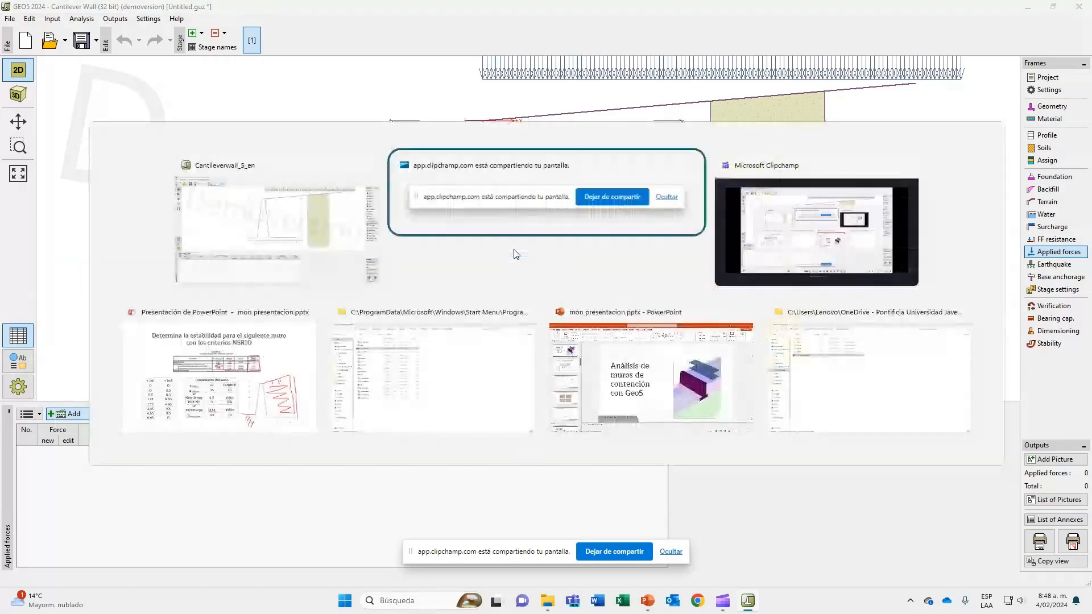
pyautogui.click(232, 391)
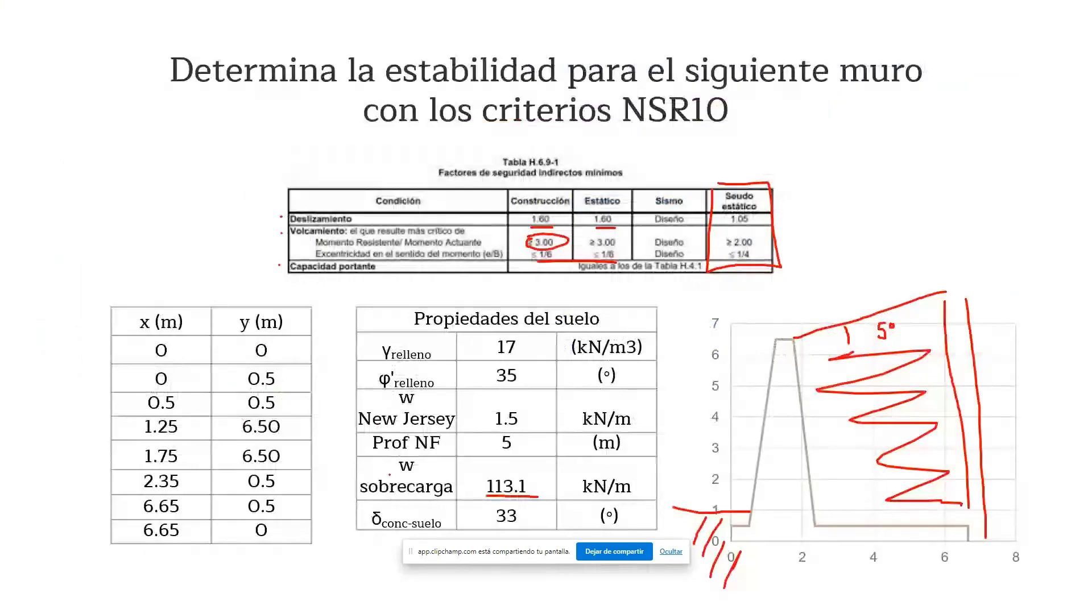
pyautogui.moveTo(351, 406); pyautogui.dragTo(370, 394)
pyautogui.hotkey('alt', 'Tab')
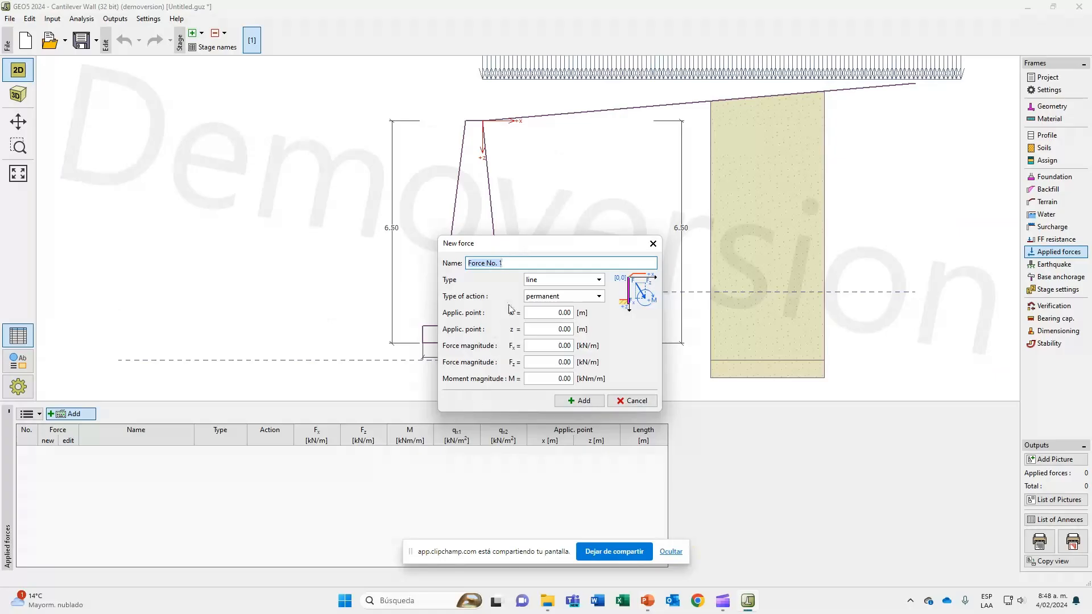
# Name the force "NewJersey" and keep it as a line force with permanent action.
pyautogui.write('NewJersey')
pyautogui.click(561, 280)
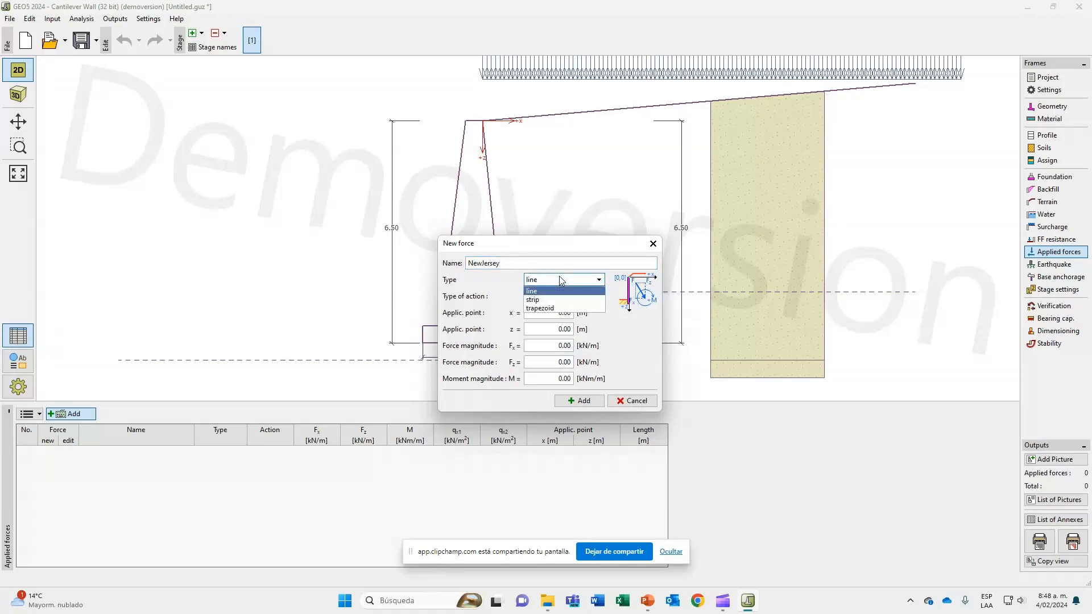
pyautogui.click(561, 280)
pyautogui.click(576, 298)
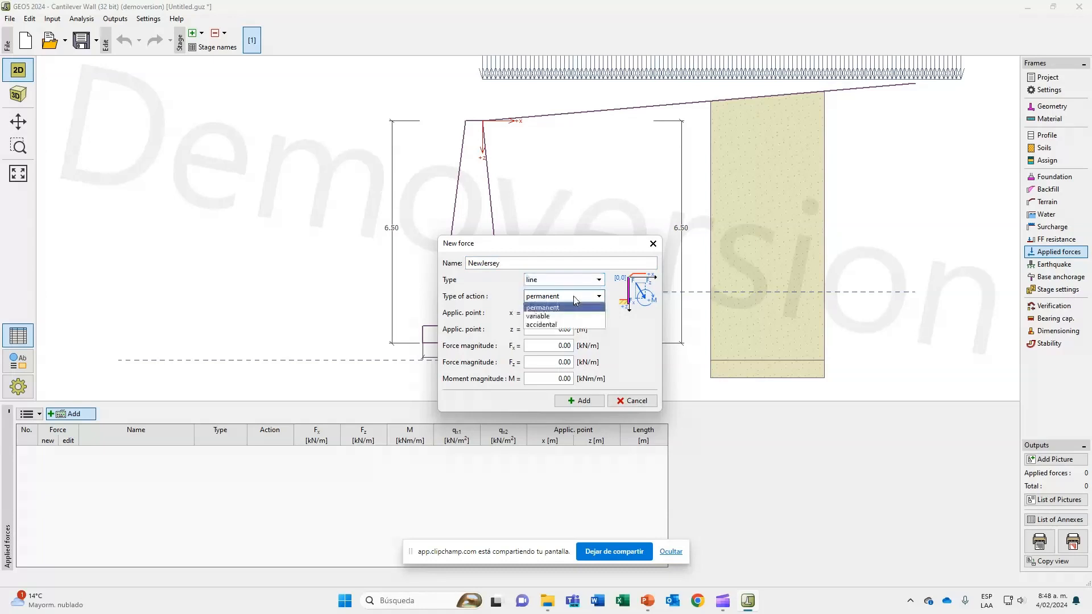
pyautogui.click(576, 299)
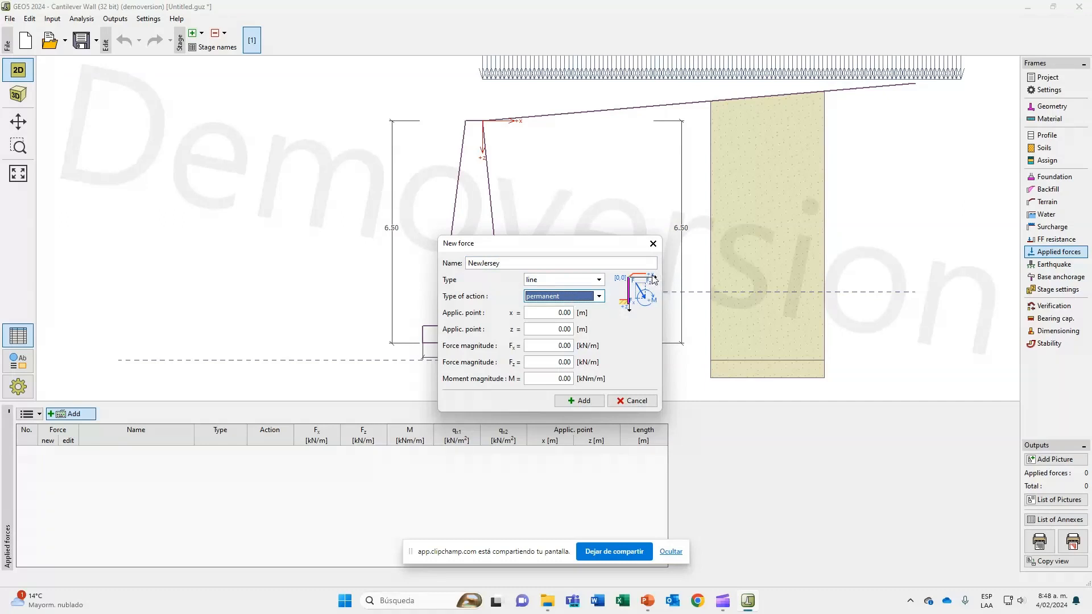
# Set the vertical force magnitude Fz to 1.5 kN/m, keeping the application point at the origin, and add the force to the model.
pyautogui.click(559, 313)
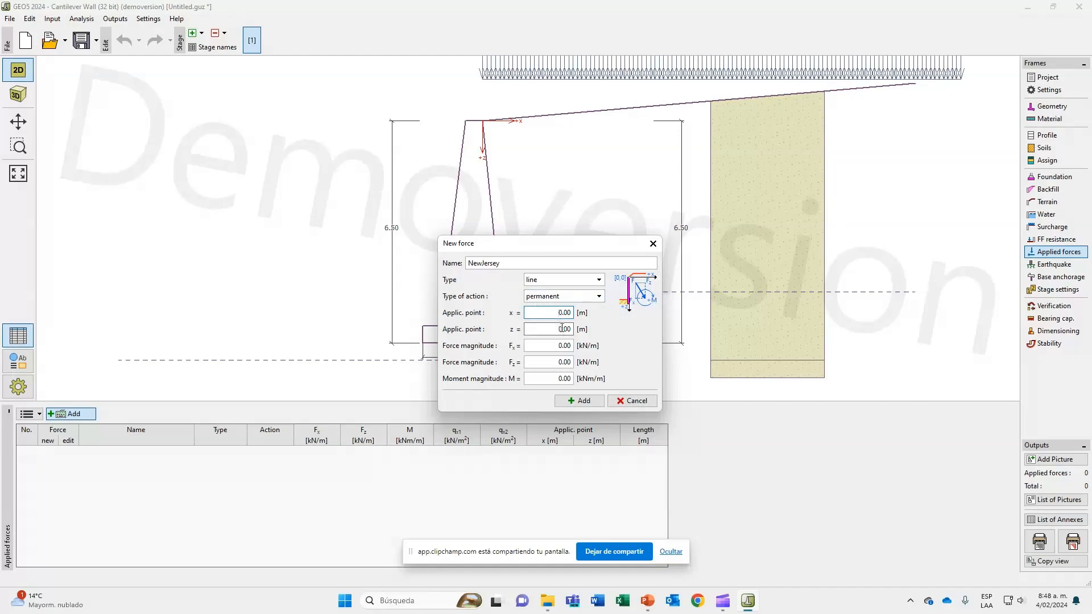
pyautogui.click(562, 328)
pyautogui.hotkey('ctrl', 'a')
pyautogui.doubleClick(561, 345)
pyautogui.doubleClick(559, 361)
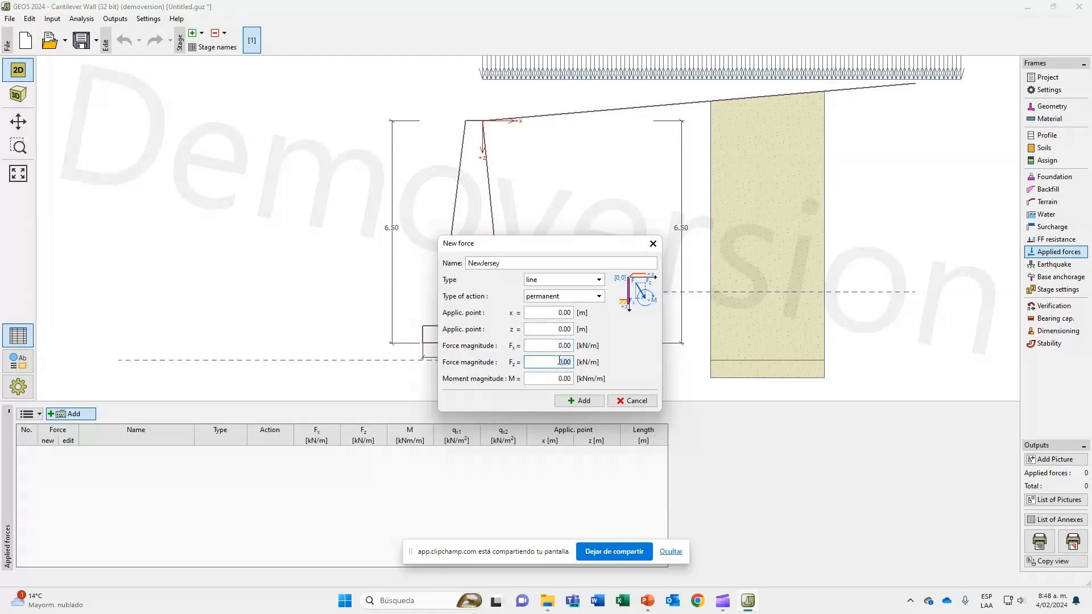
pyautogui.write('1.5')
pyautogui.click(592, 403)
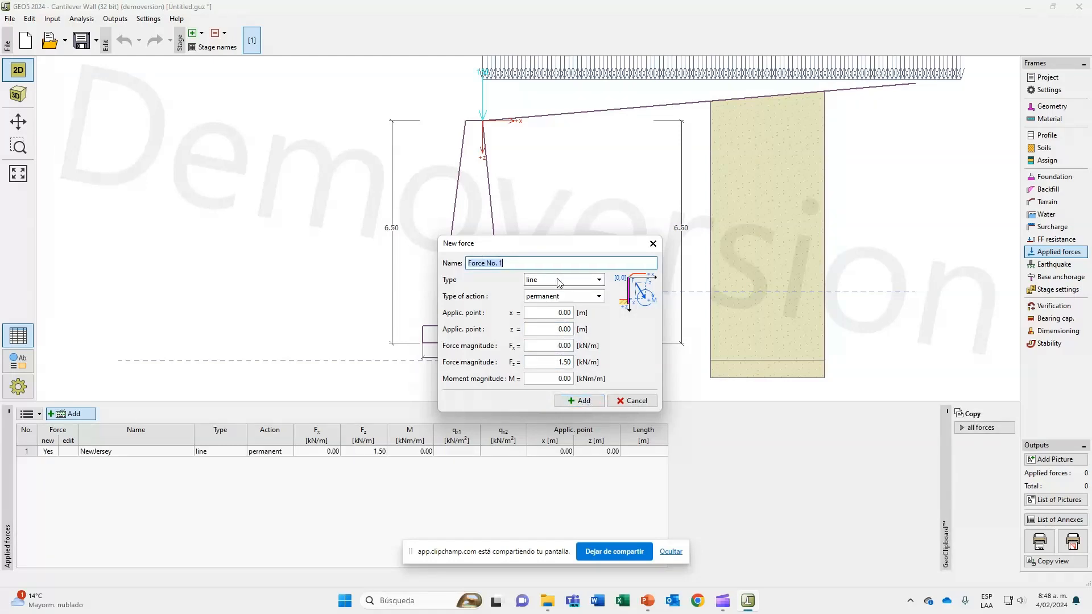
# Name a second force "Impacto" and define it as a line force with accidental action.
pyautogui.write('Impacto')
pyautogui.click(559, 281)
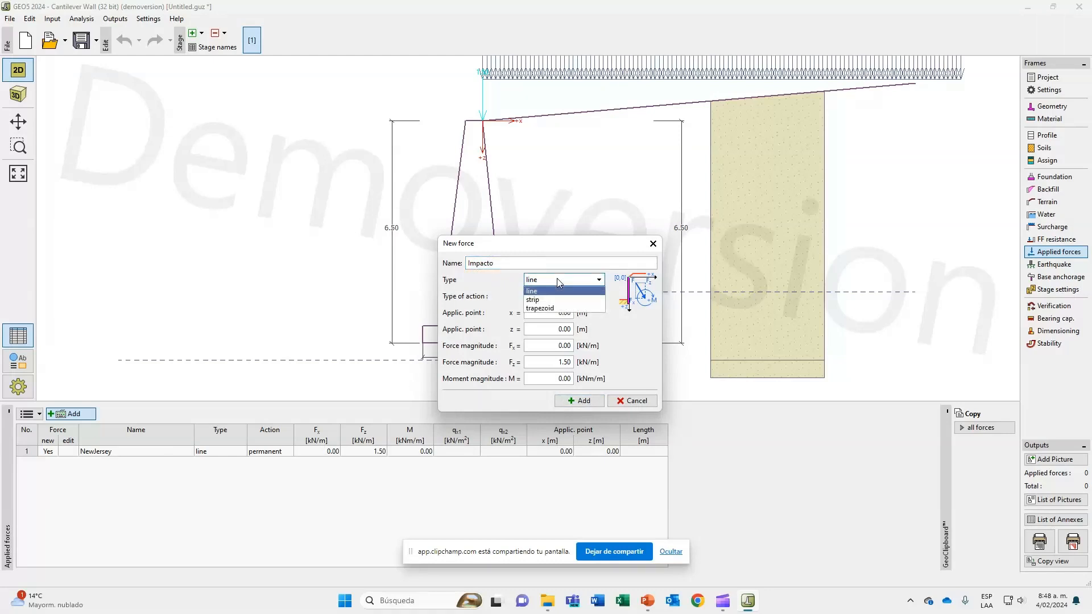
pyautogui.click(557, 278)
pyautogui.click(557, 278)
pyautogui.click(558, 291)
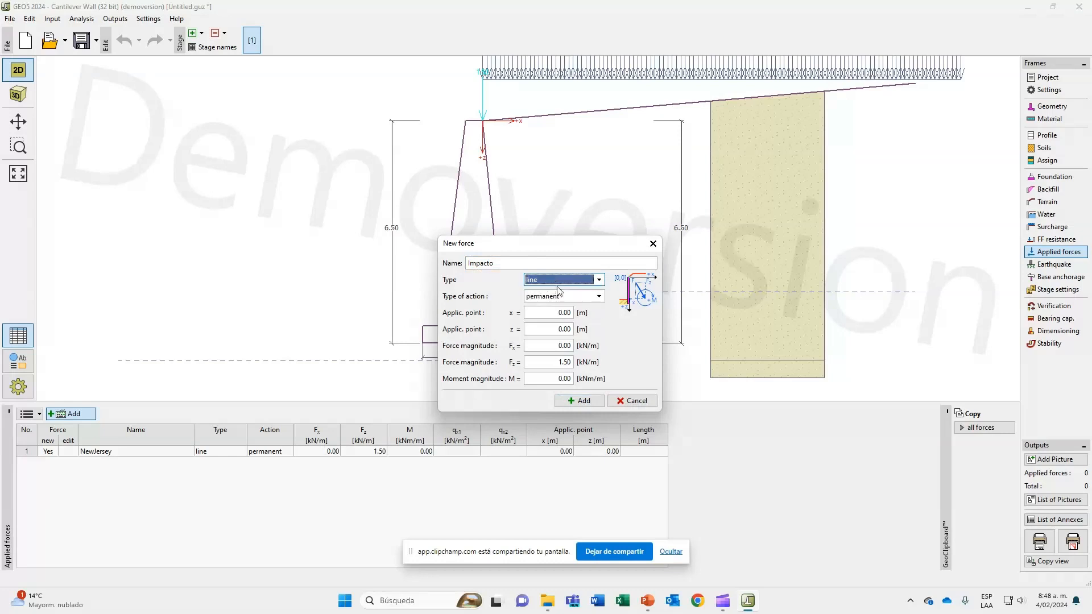
pyautogui.click(559, 291)
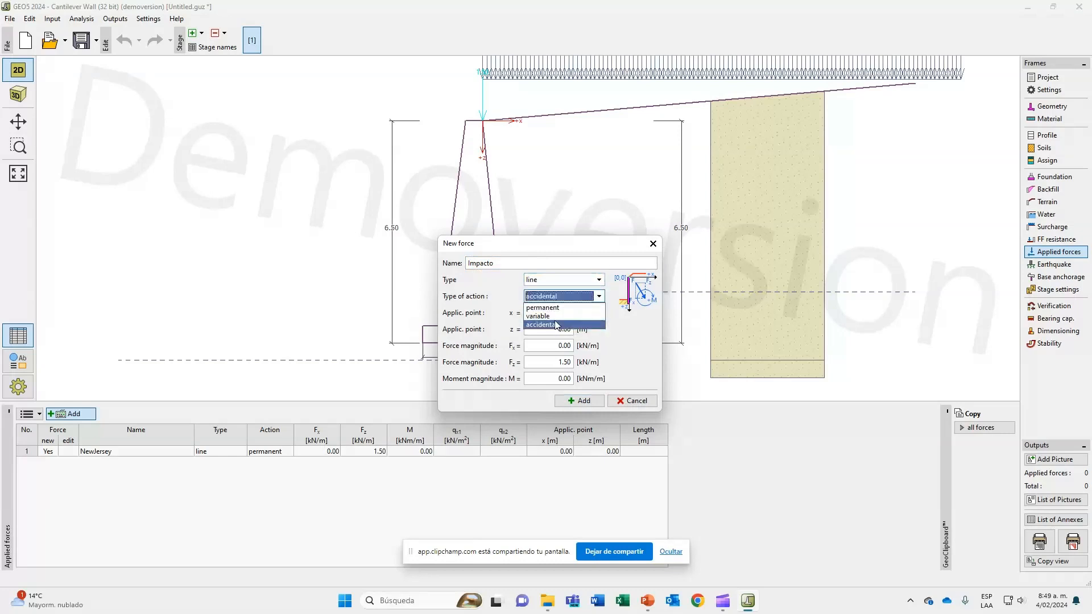
pyautogui.click(556, 324)
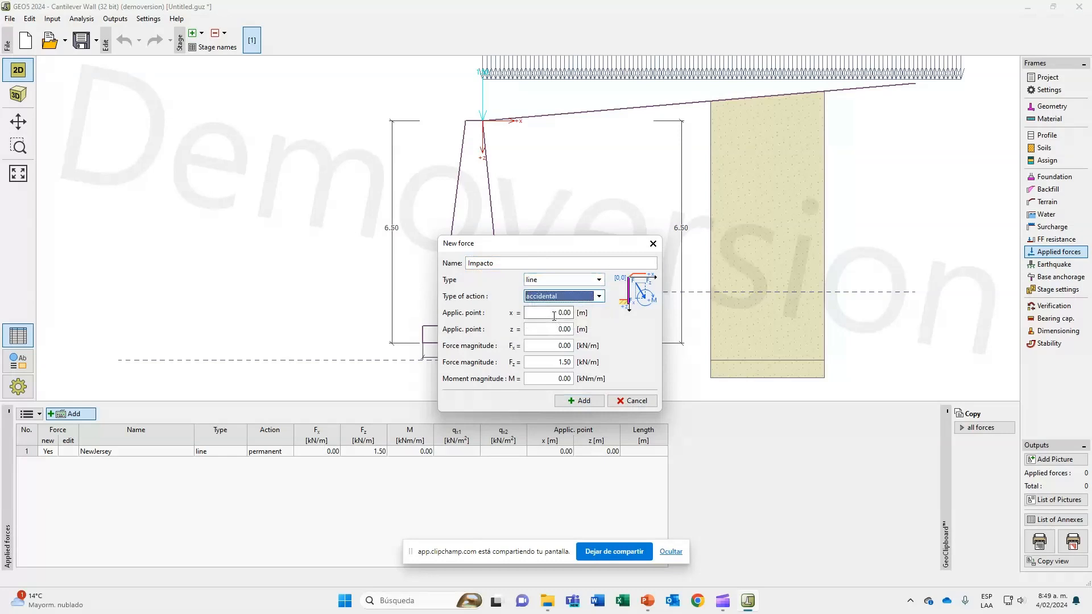
# Set the impact force's application point z to -1.5 m and Fx to 7 kN/m, add it, and finish entering forces.
pyautogui.click(554, 314)
pyautogui.click(554, 328)
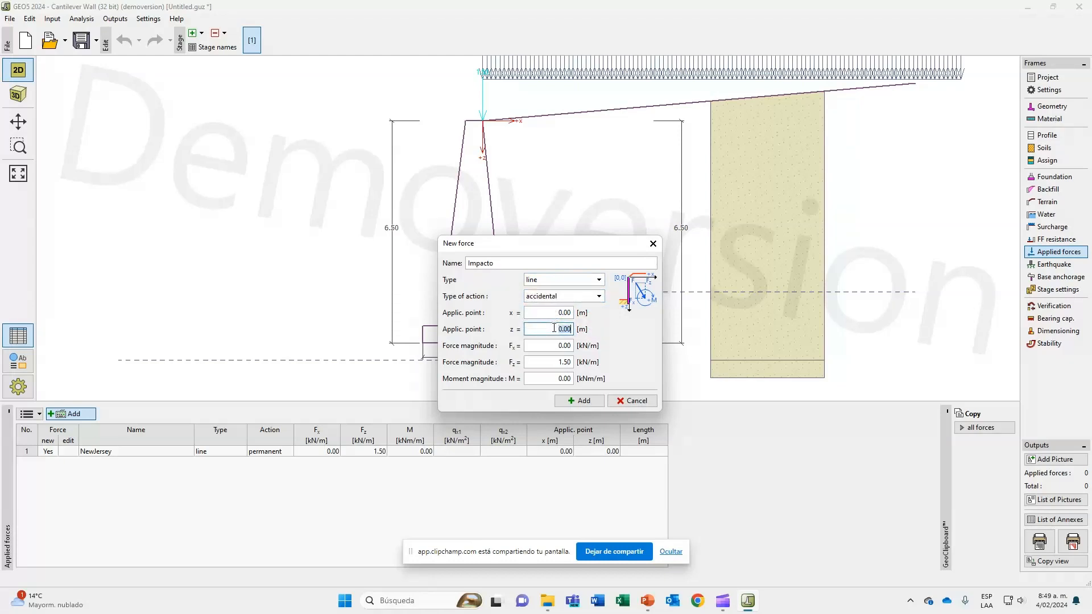
pyautogui.press('BackSpace')
pyautogui.write('-1,5')
pyautogui.click(555, 346)
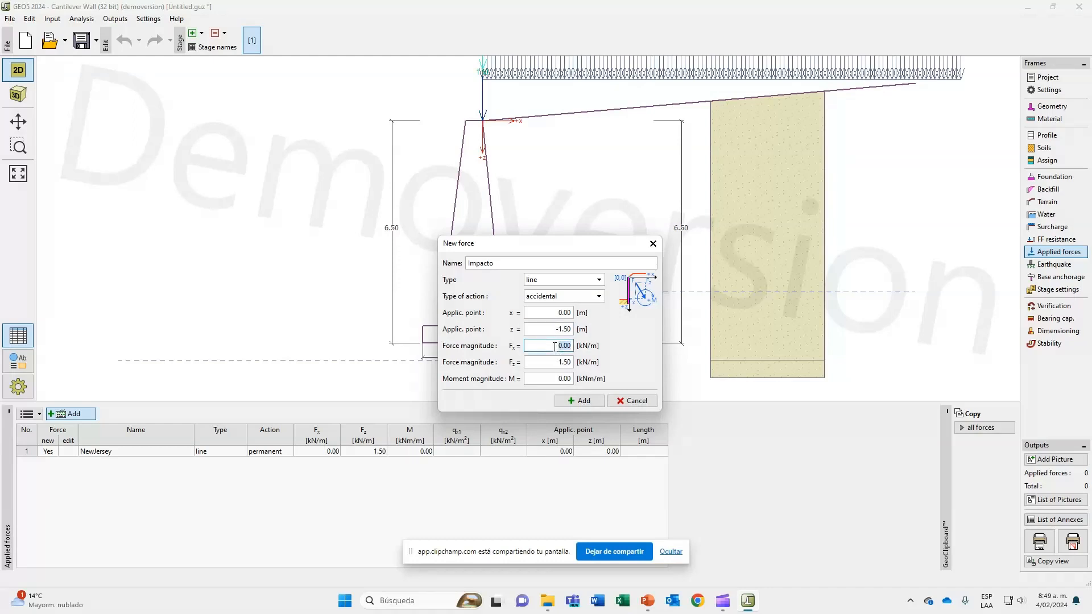
pyautogui.write('7')
pyautogui.click(580, 400)
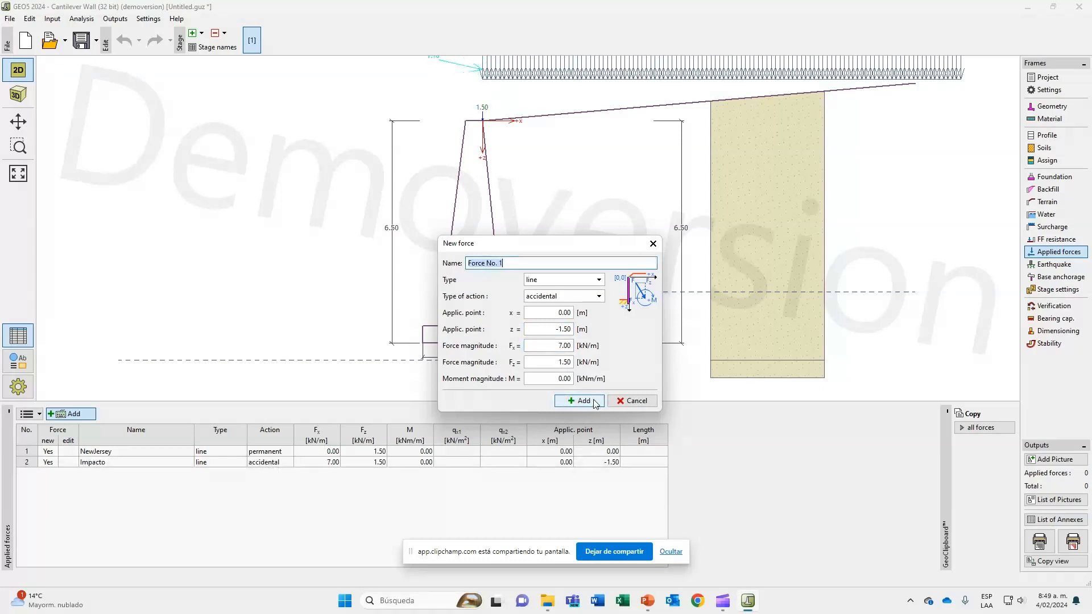
pyautogui.click(649, 402)
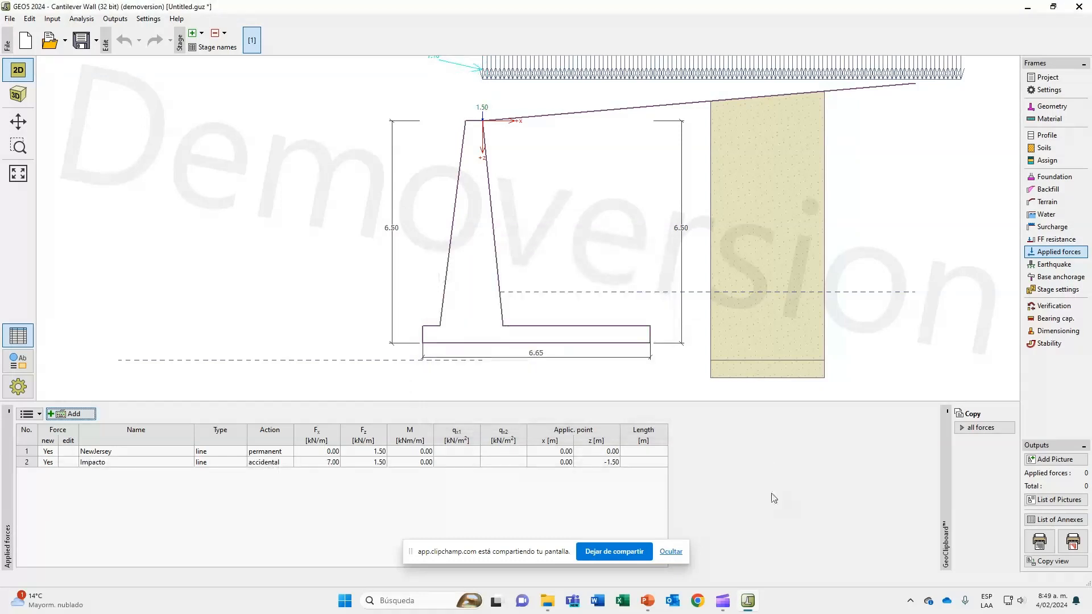
# Add a second construction stage and enable the earthquake analysis in it.
pyautogui.click(1051, 265)
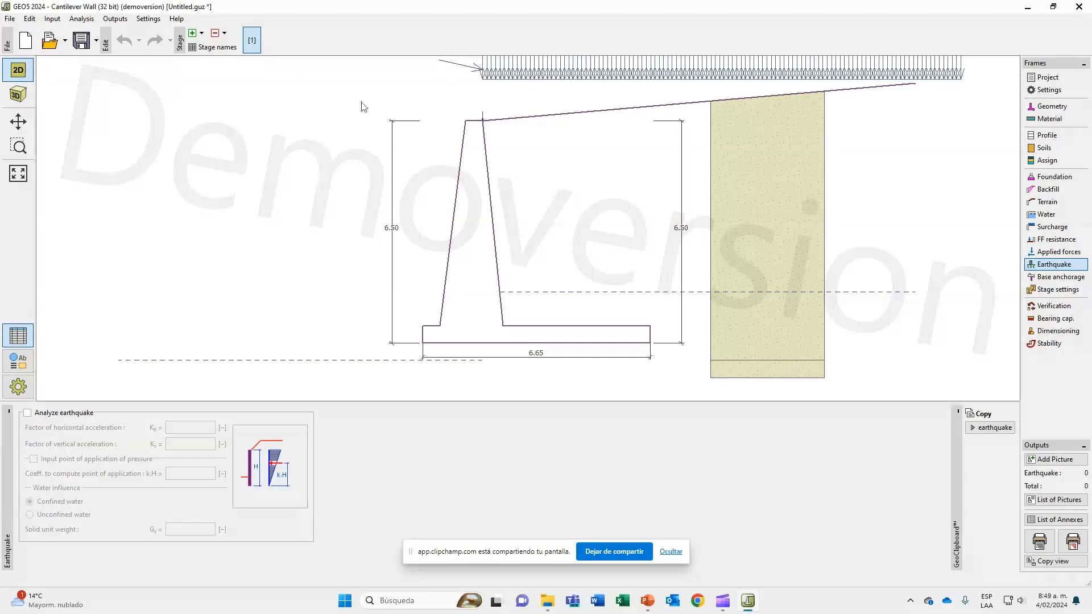
pyautogui.scroll(-1, 401, 286)
pyautogui.scroll(1, 421, 264)
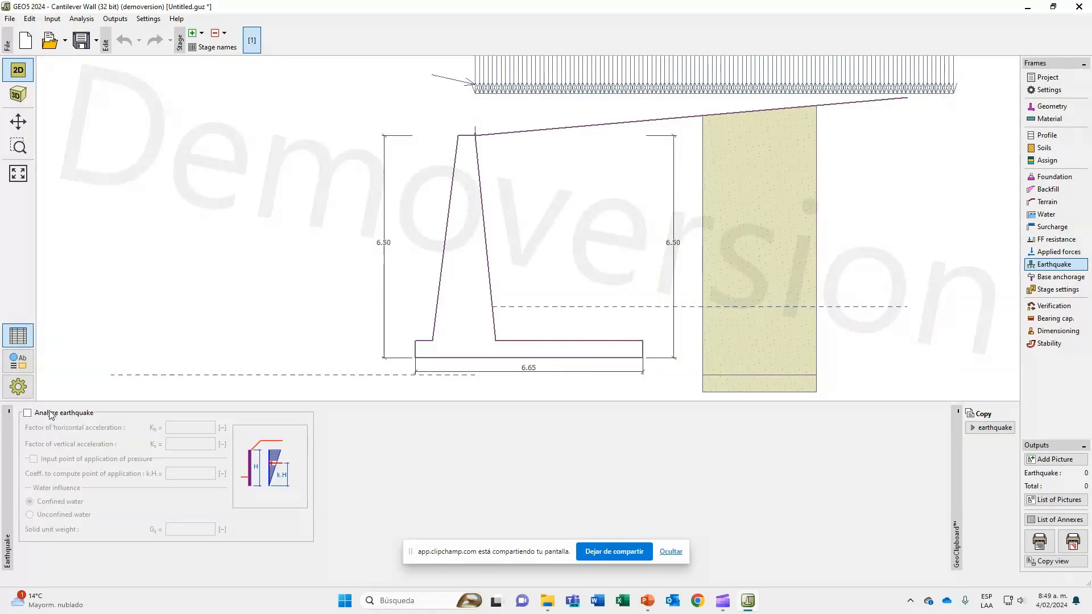
pyautogui.click(50, 414)
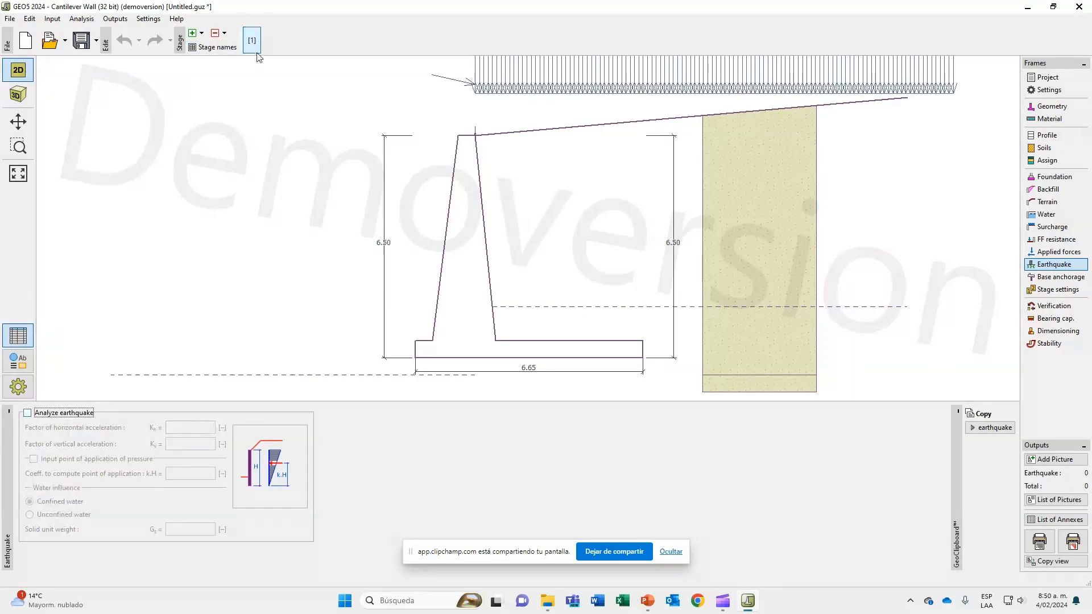
pyautogui.click(193, 34)
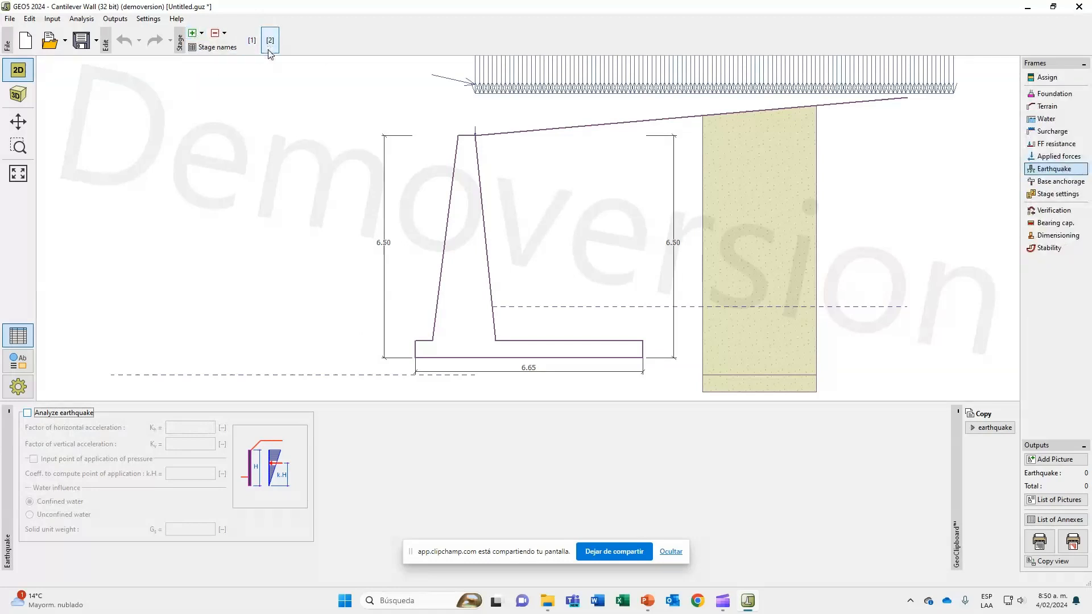
pyautogui.click(55, 416)
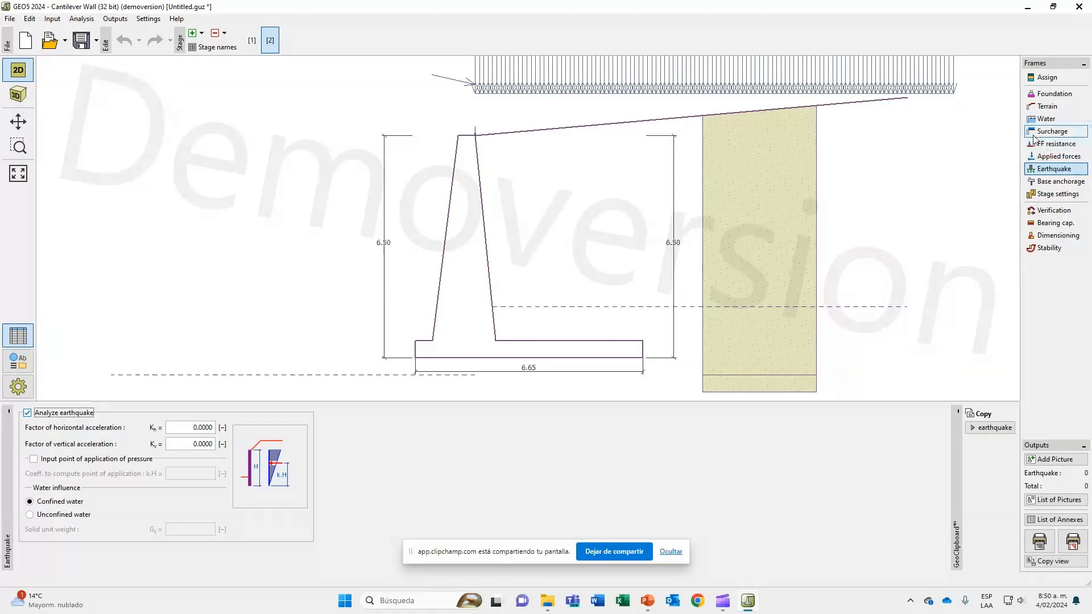
# Review the second stage's ground water settings and delete that construction stage.
pyautogui.click(1045, 119)
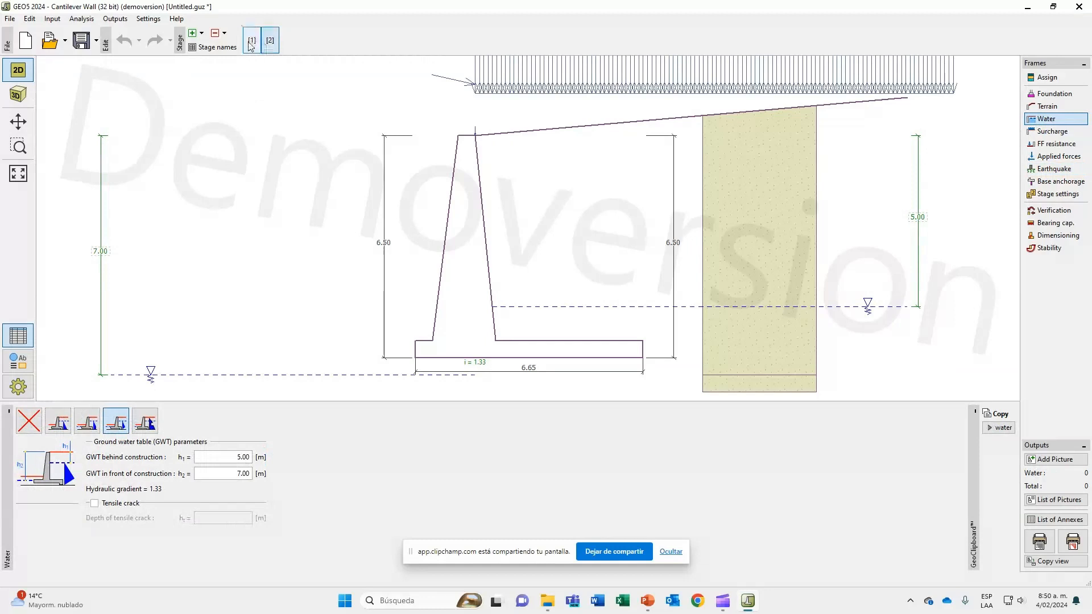
pyautogui.click(215, 32)
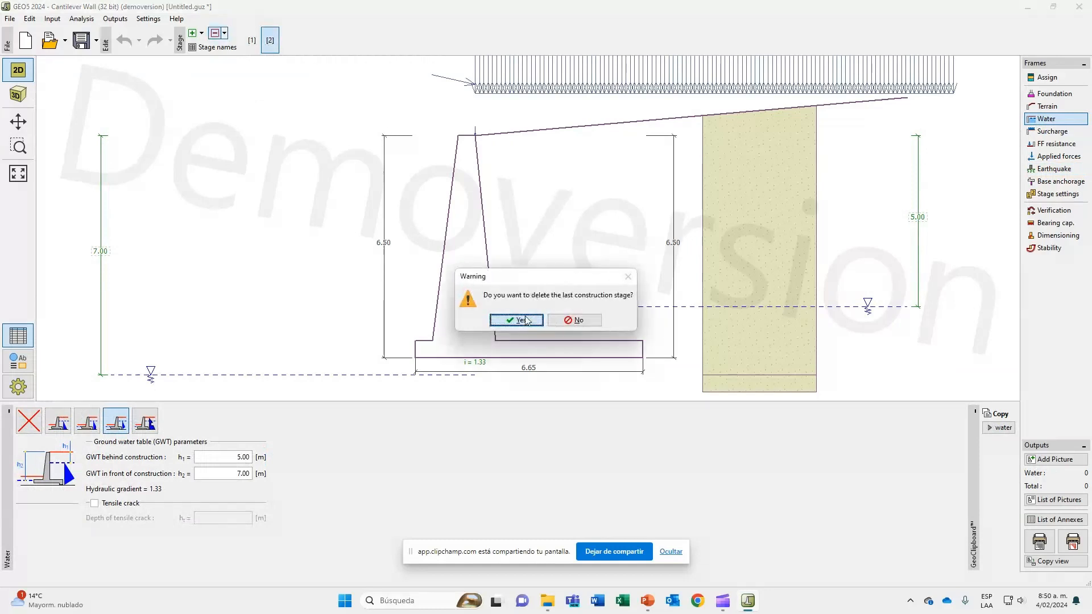
pyautogui.click(527, 321)
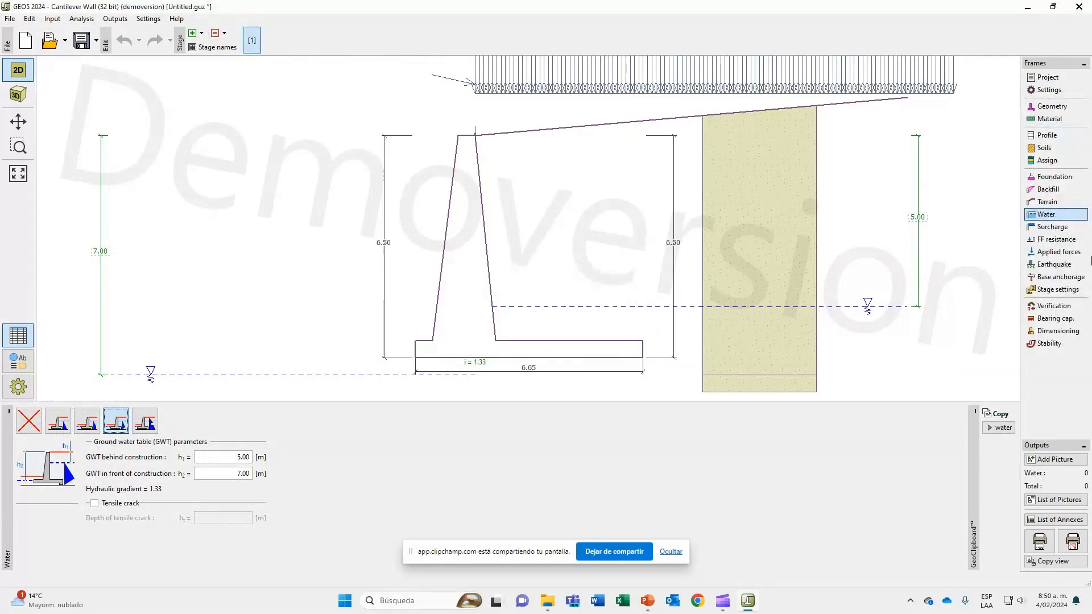
# Try the earthquake analysis with its horizontal acceleration factor in the first stage, and switch the analysis off again.
pyautogui.click(1066, 262)
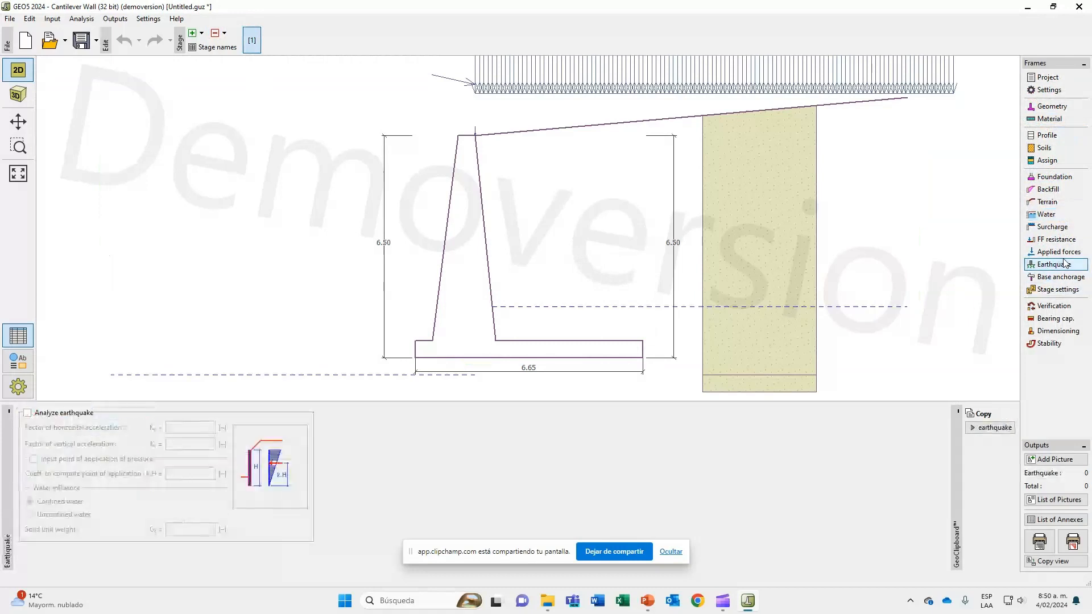
pyautogui.click(54, 416)
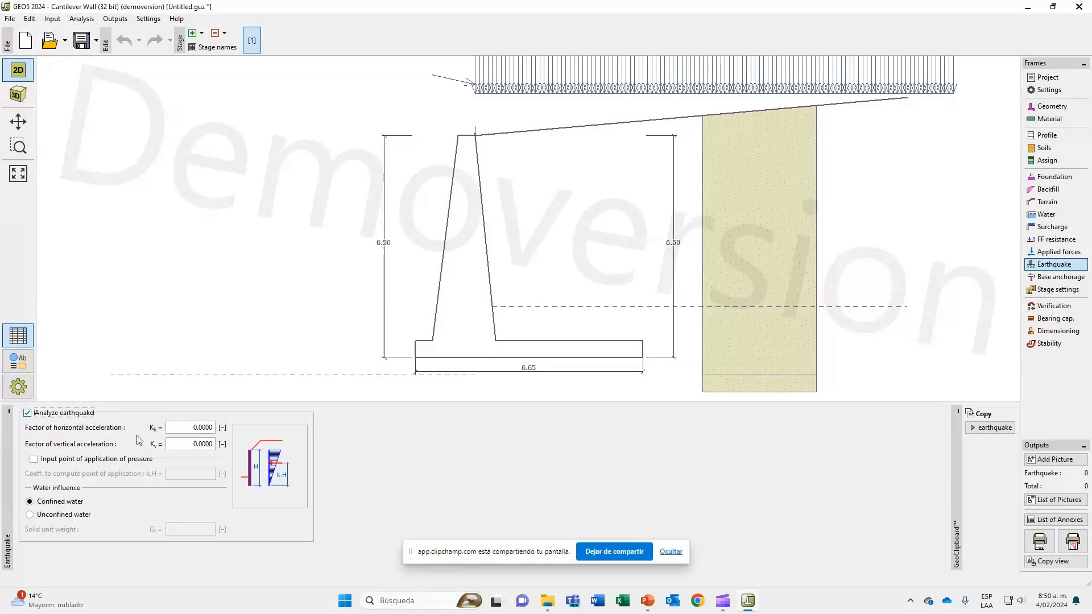
pyautogui.click(190, 430)
pyautogui.click(192, 444)
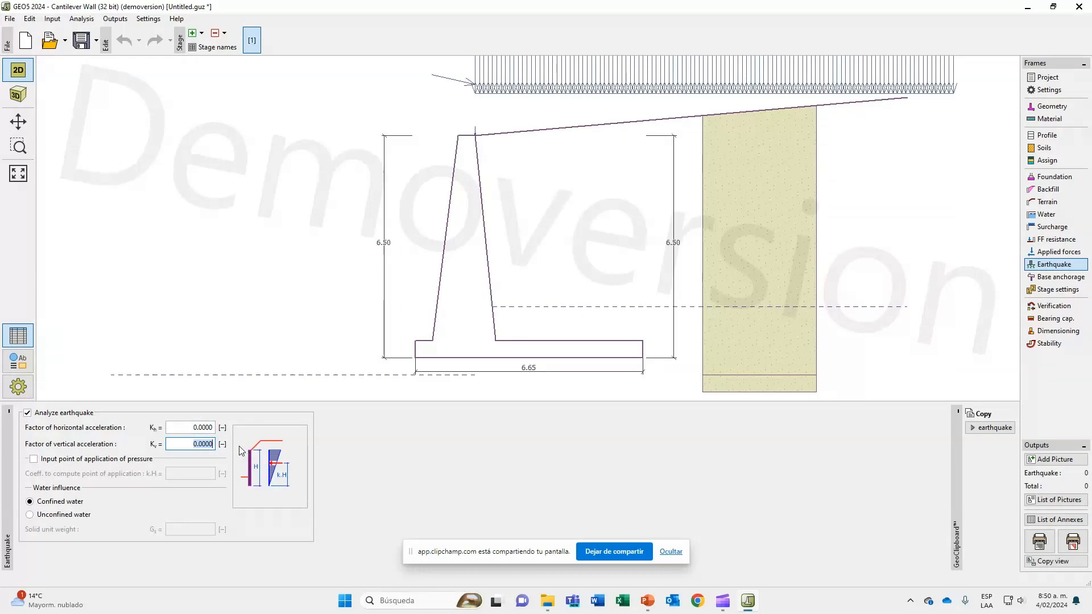
pyautogui.click(200, 429)
pyautogui.write('0.16')
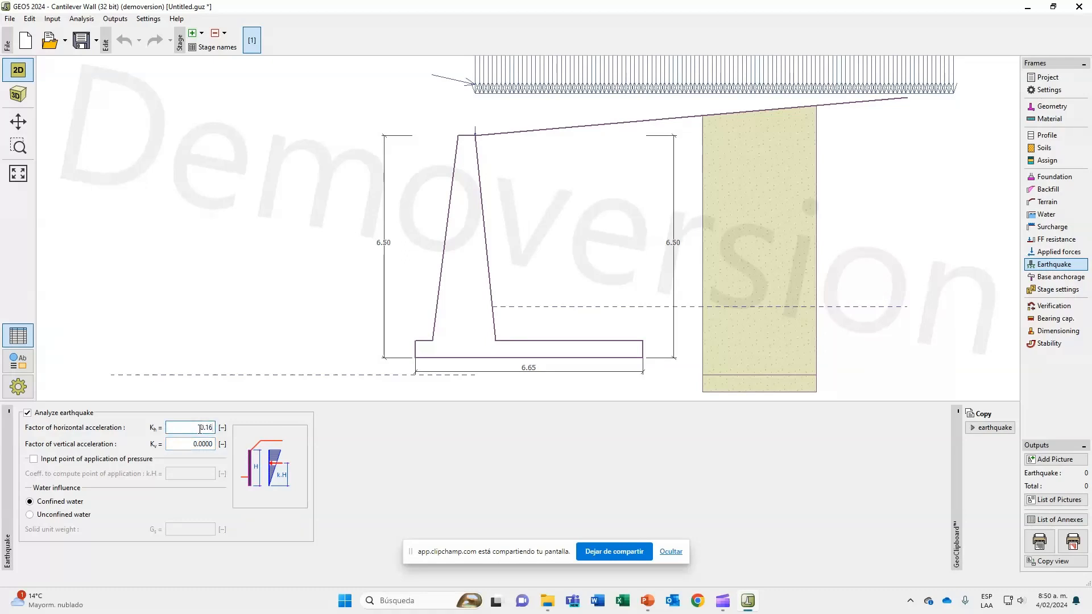
pyautogui.click(58, 418)
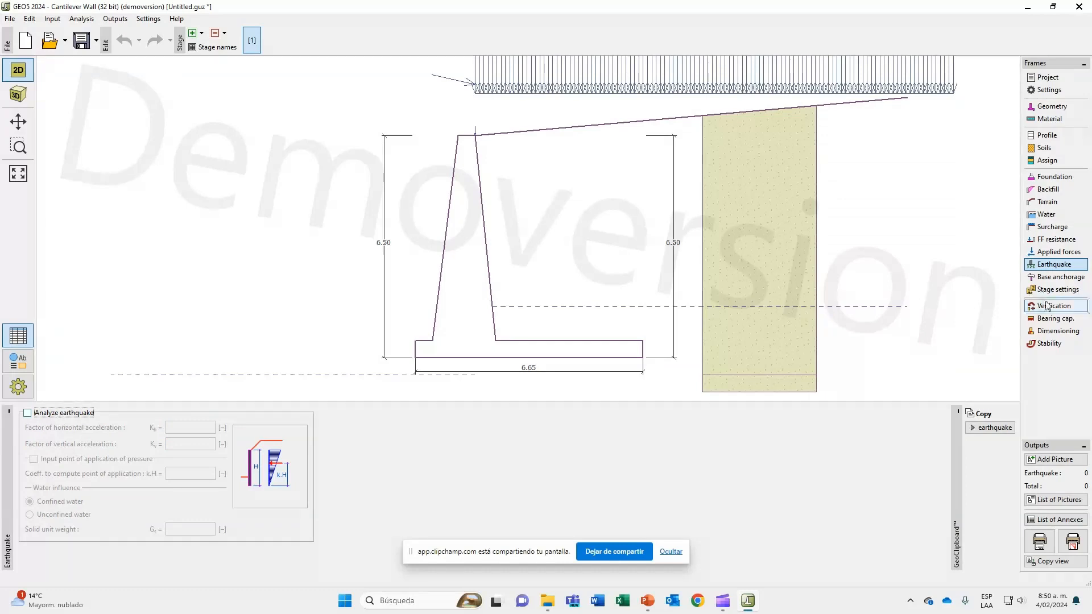
# Enable base anchorage for the wall footing and examine its default geometry in the drawing.
pyautogui.click(1051, 277)
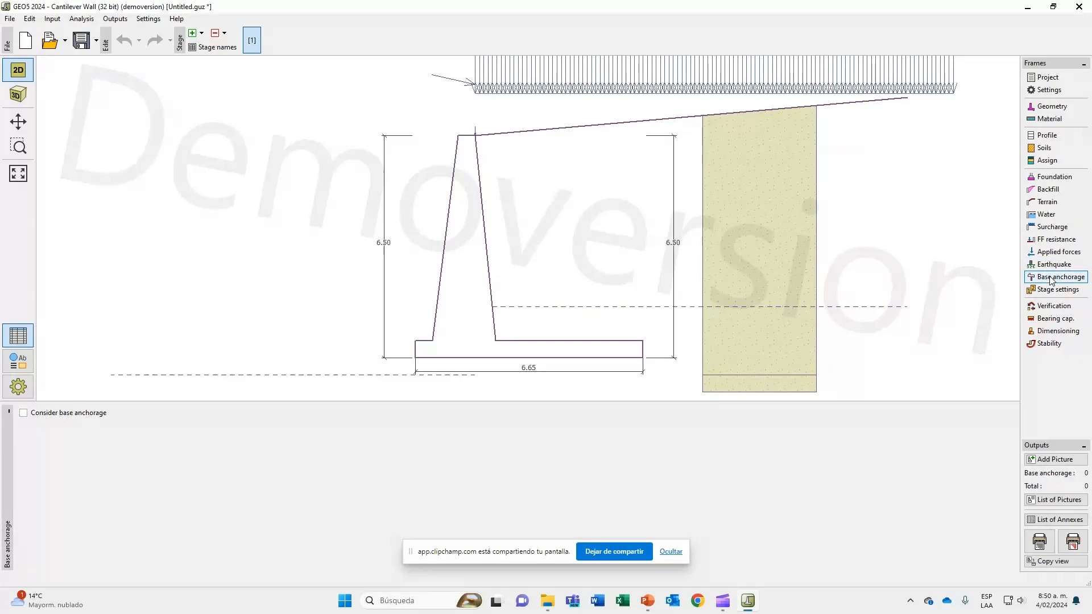
pyautogui.click(73, 415)
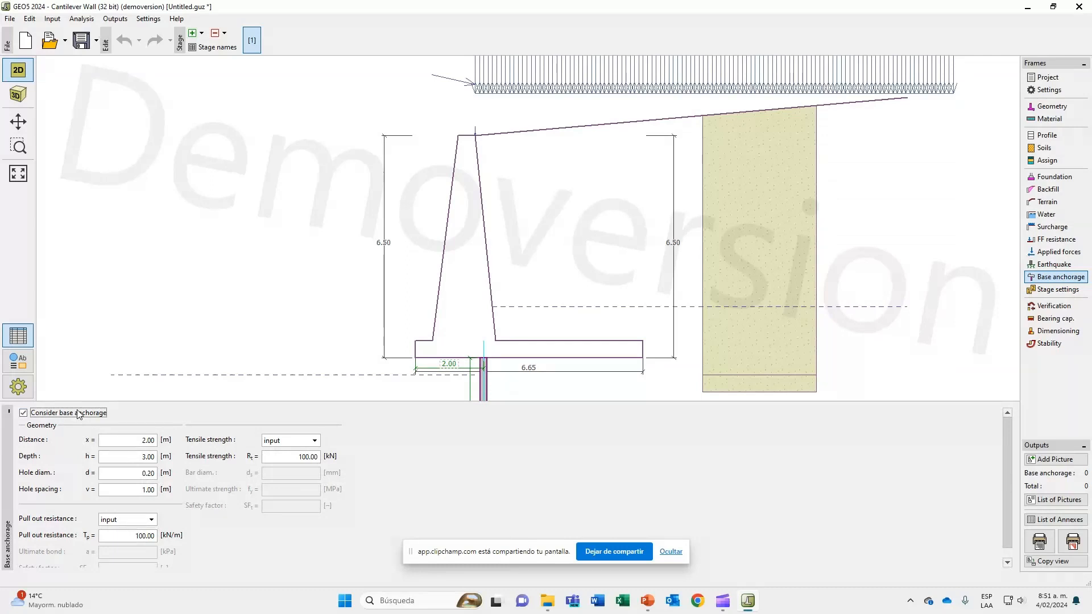
pyautogui.scroll(-4, 285, 319)
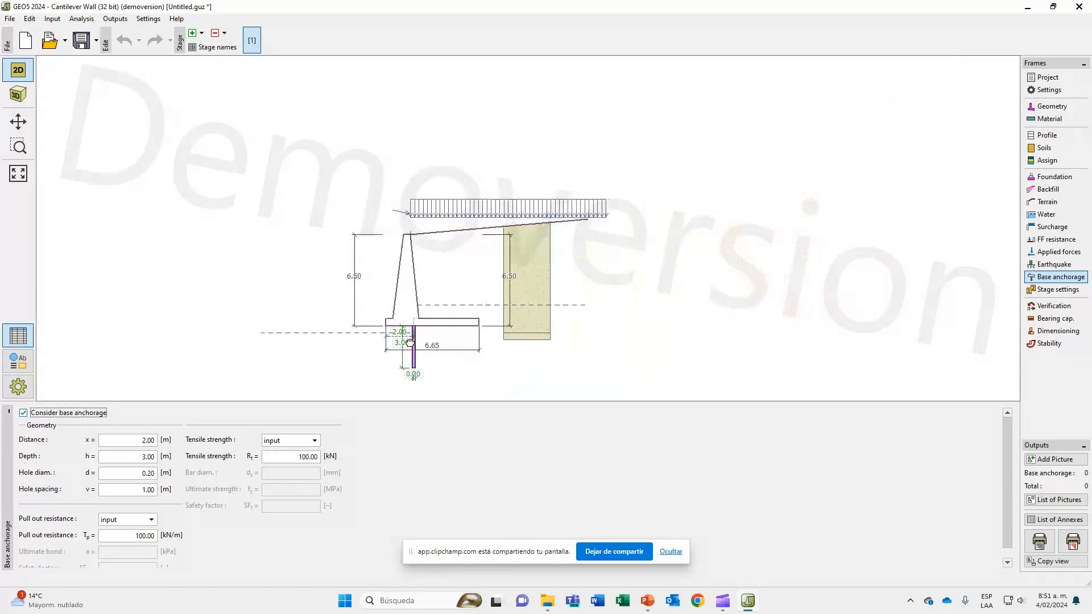
pyautogui.scroll(4, 409, 342)
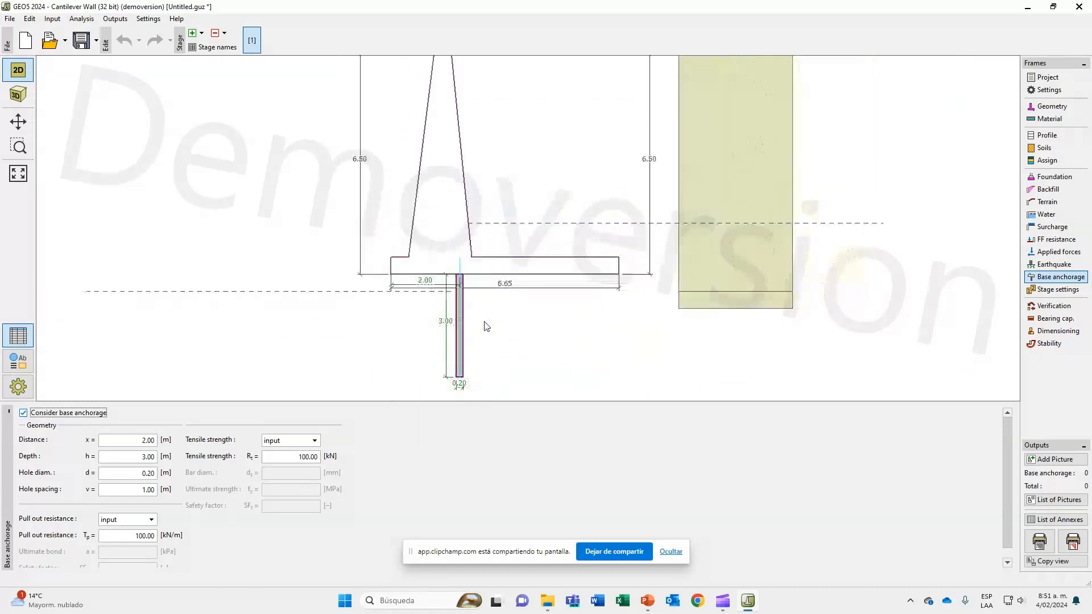
pyautogui.scroll(-2, 487, 325)
pyautogui.scroll(2, 487, 322)
pyautogui.scroll(-2, 489, 323)
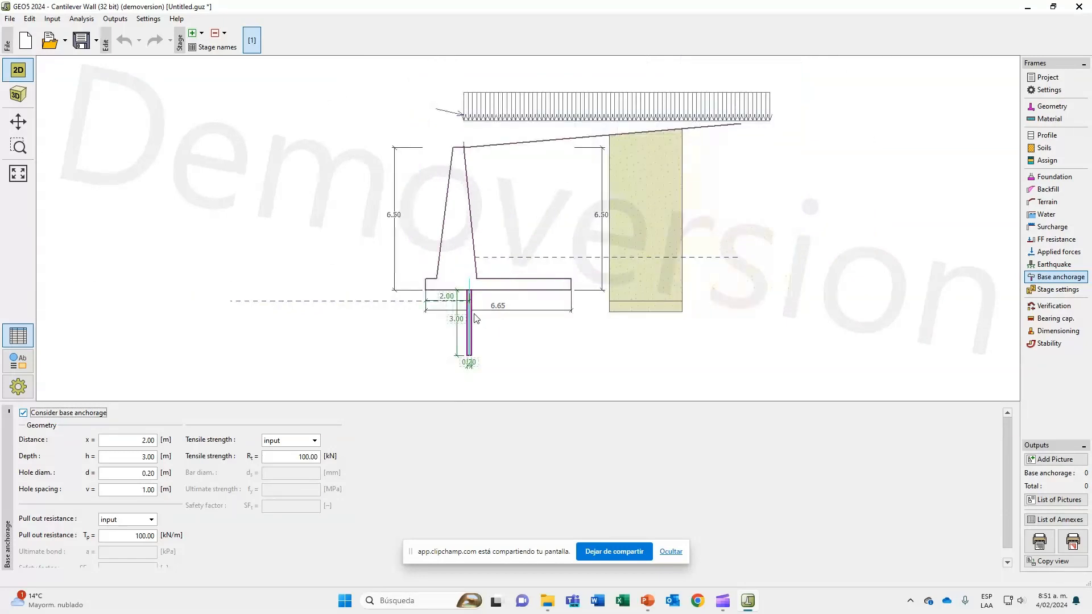
pyautogui.scroll(2, 481, 319)
pyautogui.scroll(-1, 477, 319)
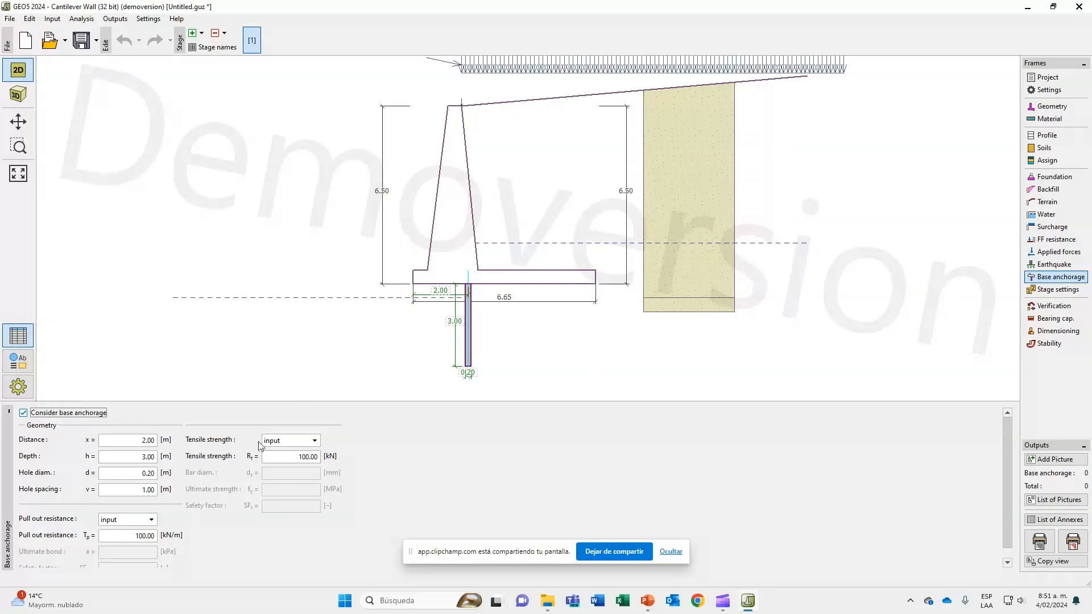
pyautogui.scroll(-1, 261, 449)
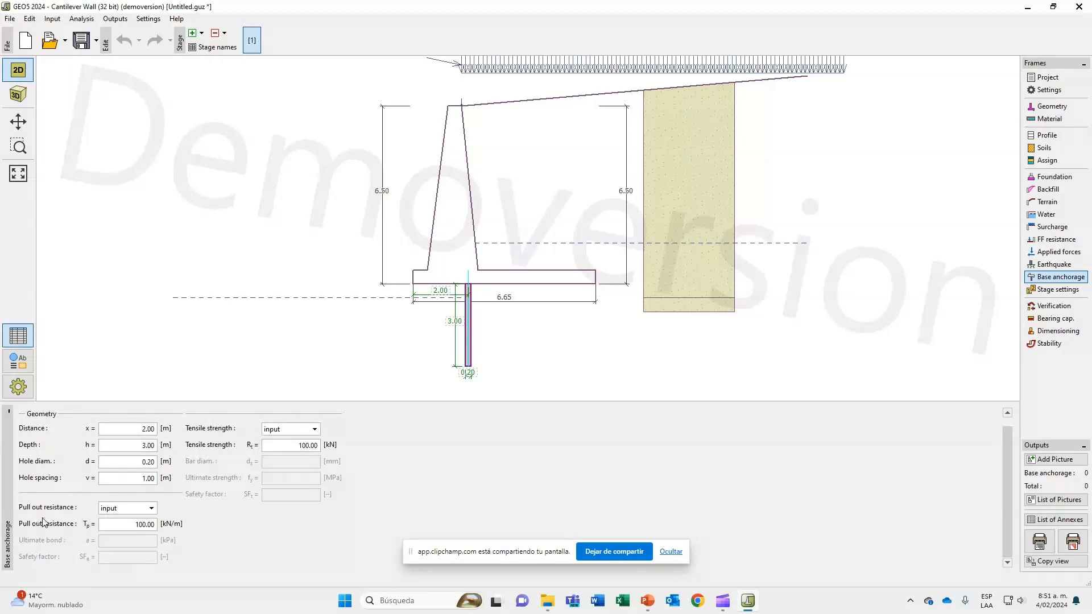
# Check the pull out resistance options, keep input, and exclude base anchorage from the wall.
pyautogui.click(114, 510)
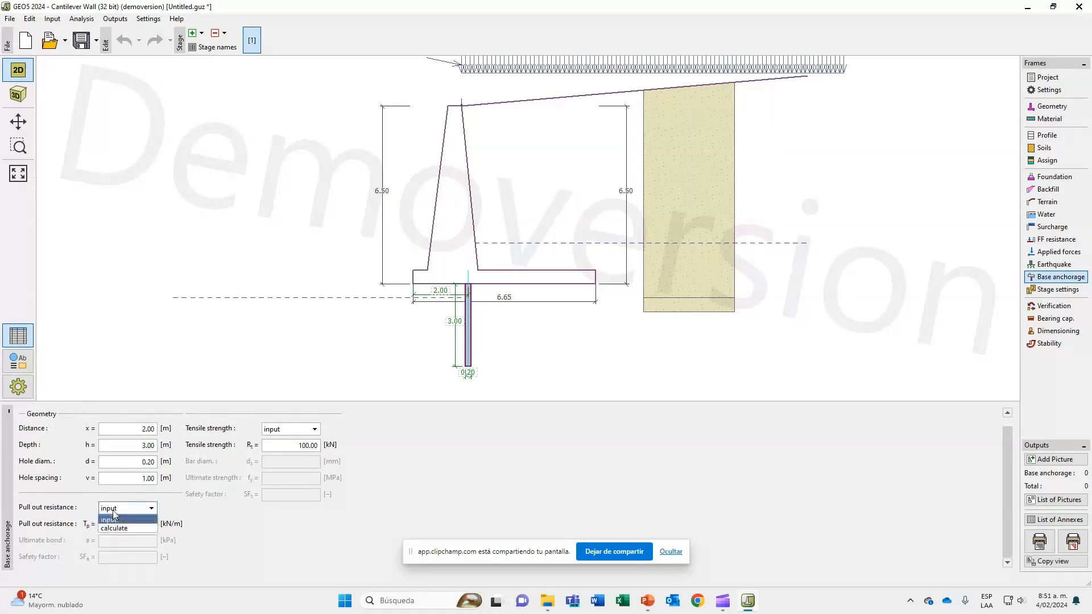
pyautogui.click(115, 514)
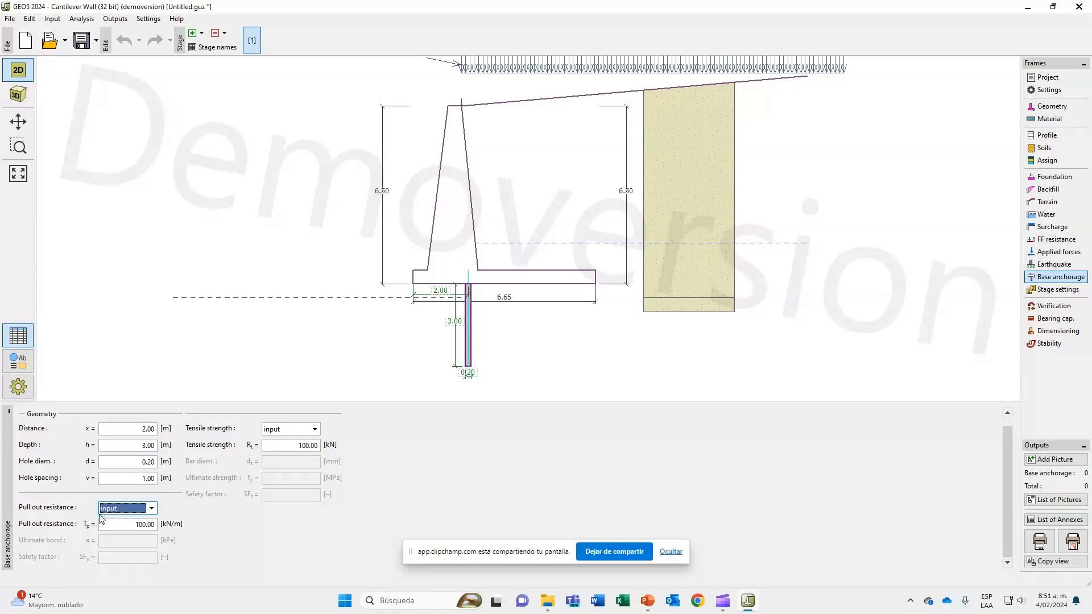
pyautogui.scroll(1, 55, 510)
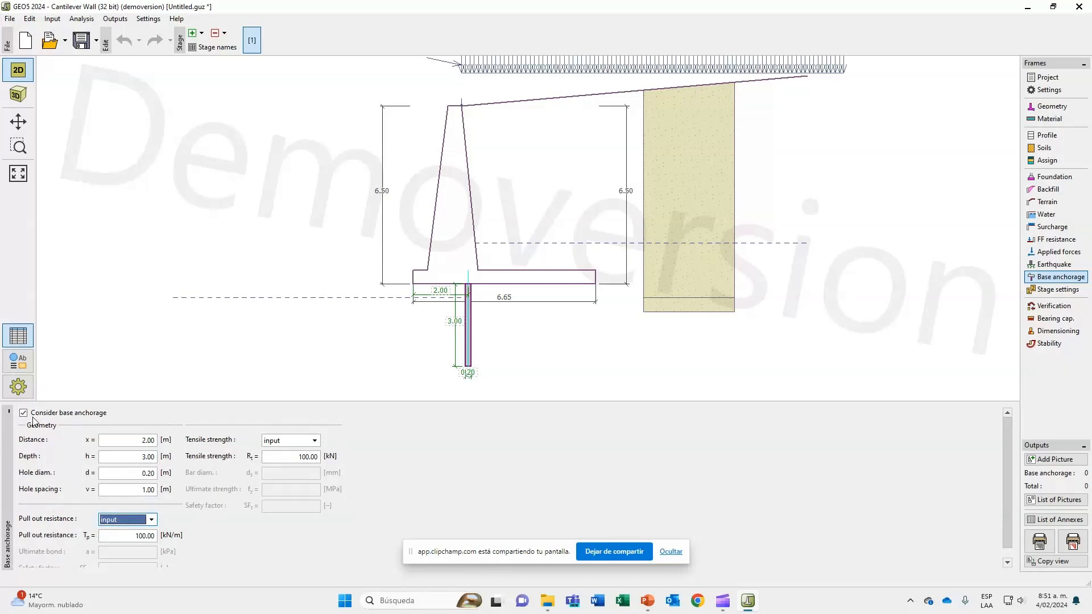
pyautogui.click(63, 416)
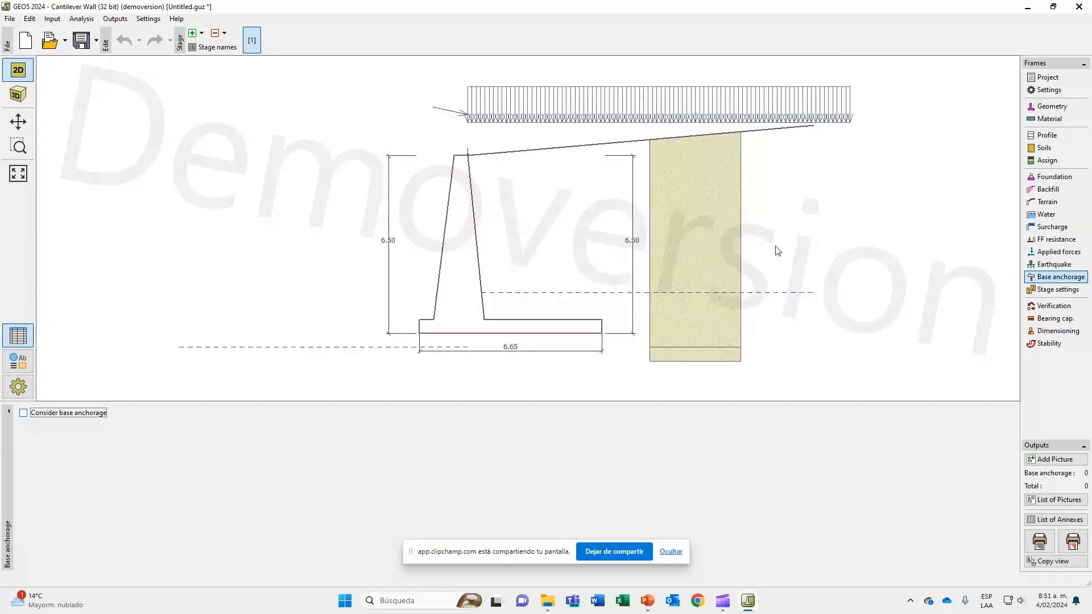
# In the stage settings, keep the design situation permanent and the pressure on the wall as active pressure.
pyautogui.click(1063, 291)
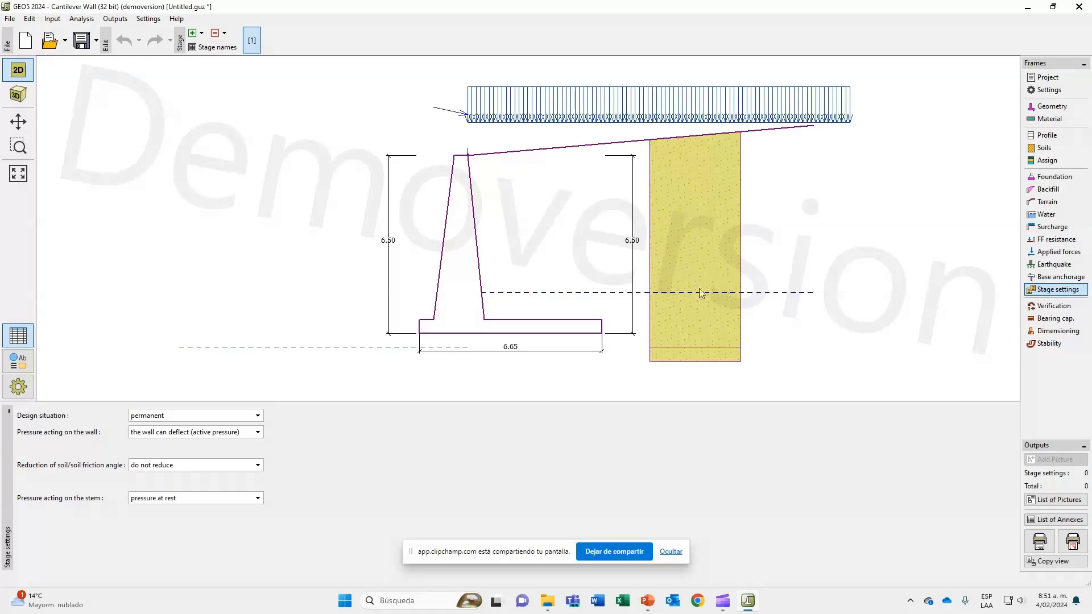
pyautogui.click(239, 418)
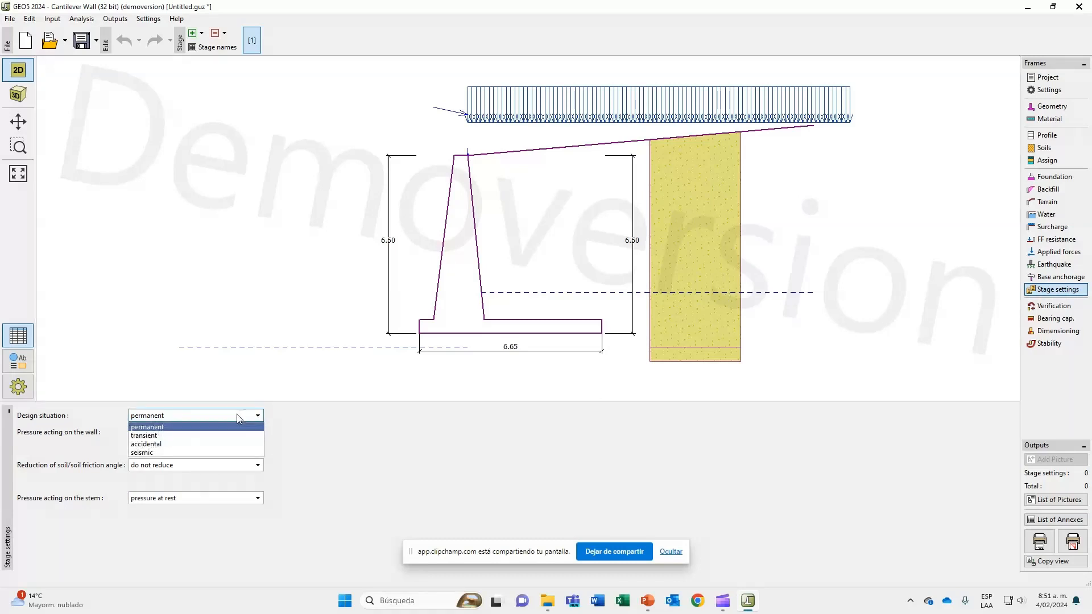
pyautogui.click(240, 426)
pyautogui.click(239, 433)
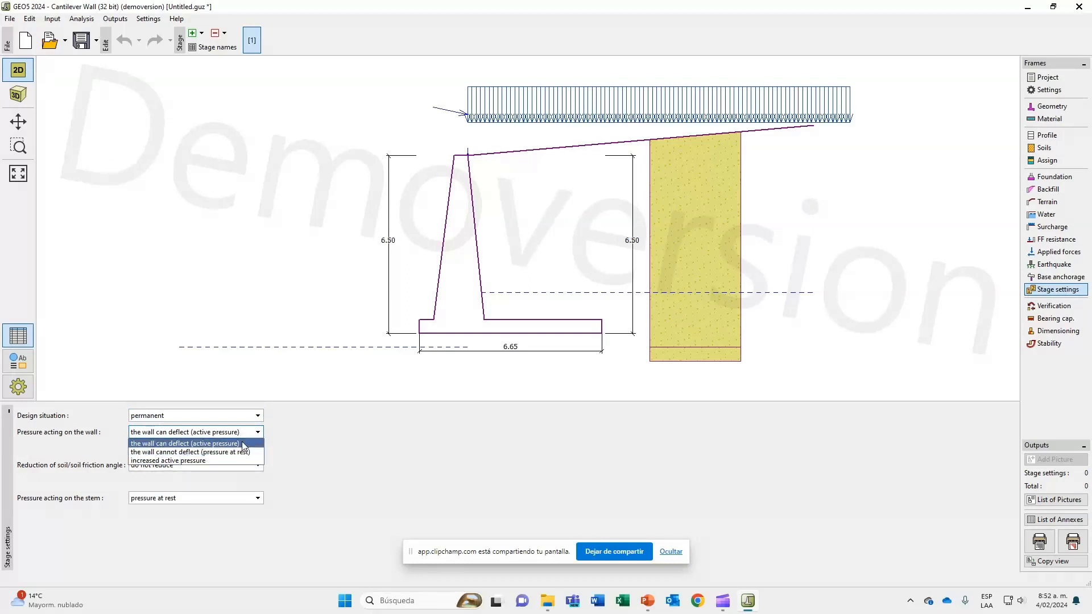
pyautogui.click(244, 444)
pyautogui.click(238, 416)
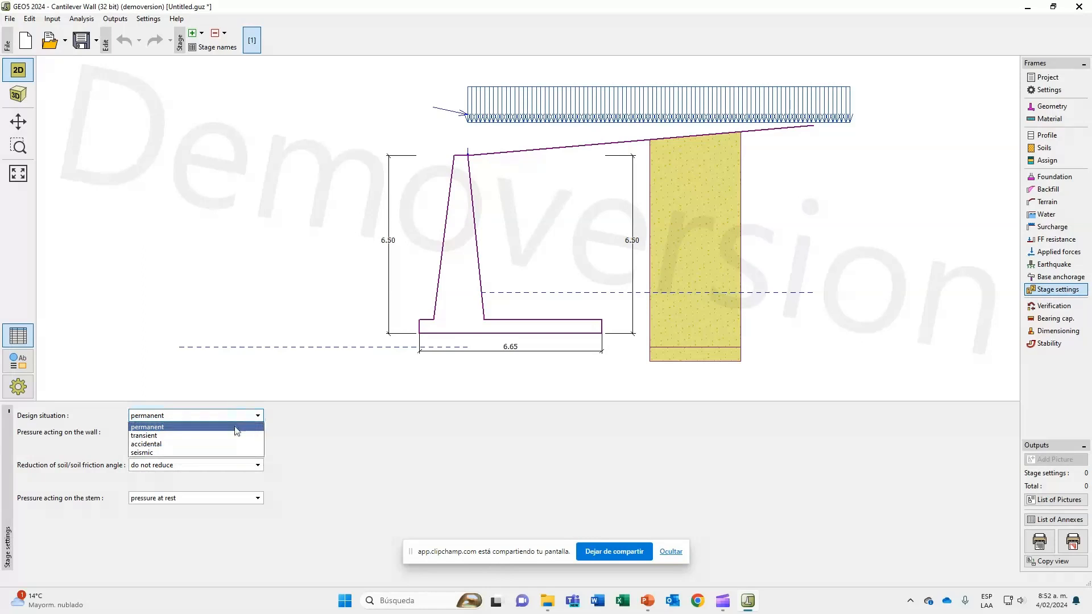
pyautogui.click(235, 427)
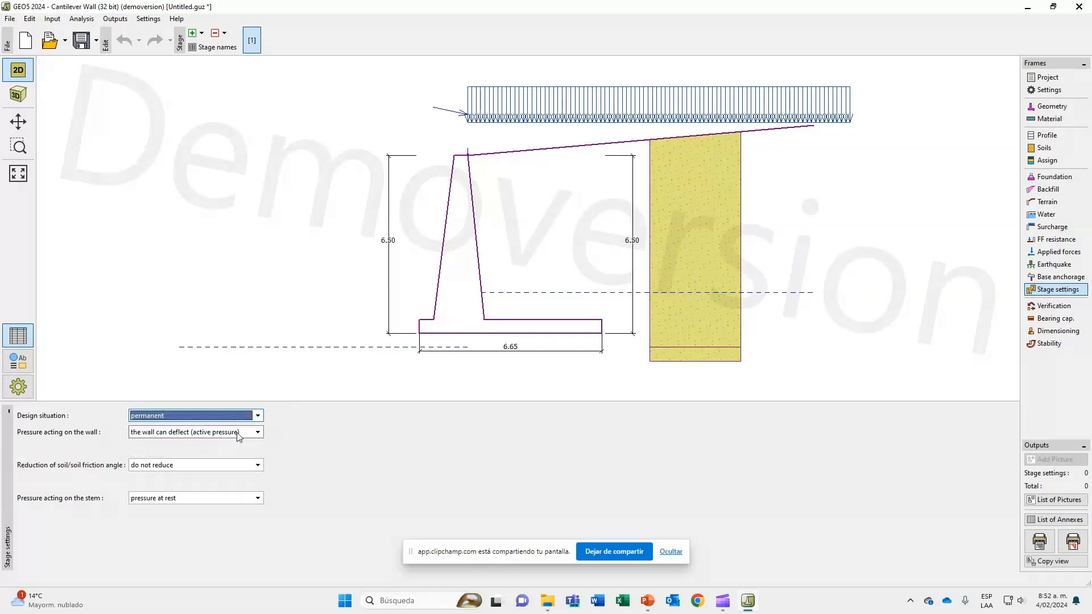
# Try pressure at rest on the wall and return it to active pressure.
pyautogui.click(238, 433)
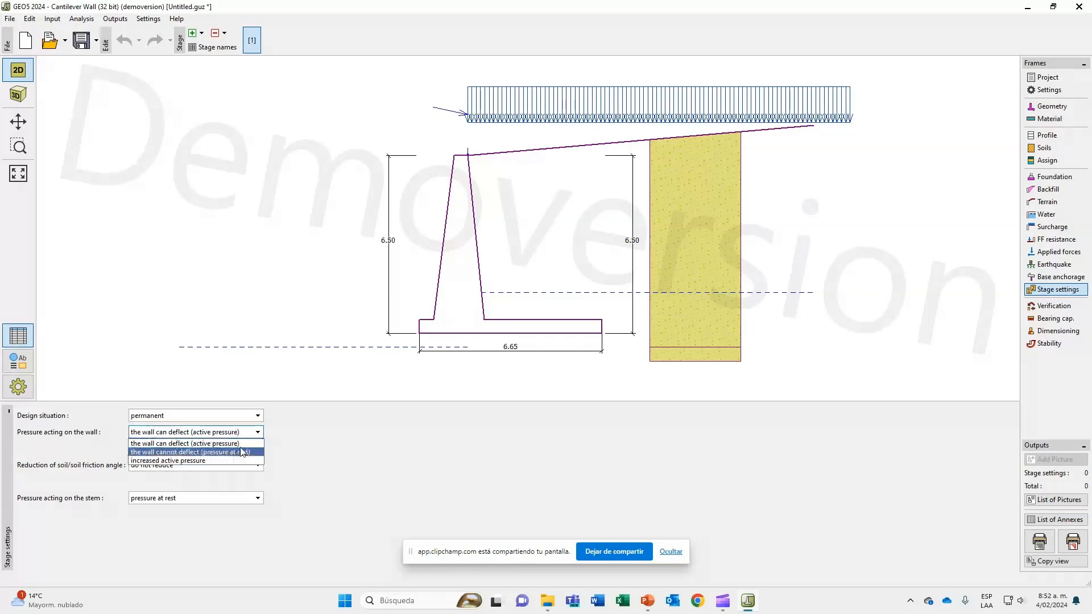
pyautogui.click(245, 455)
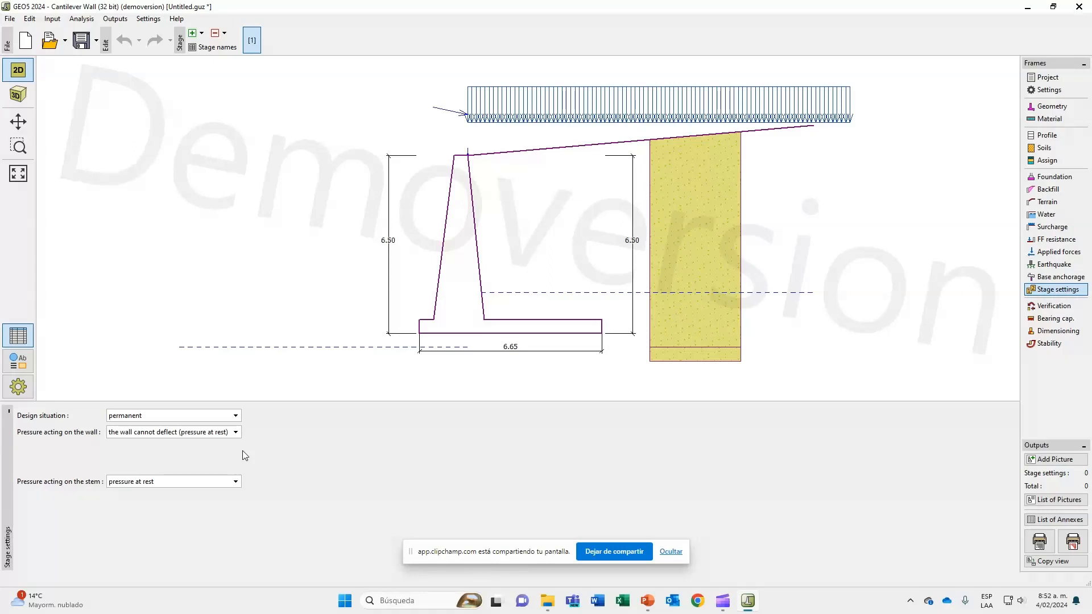
pyautogui.click(219, 432)
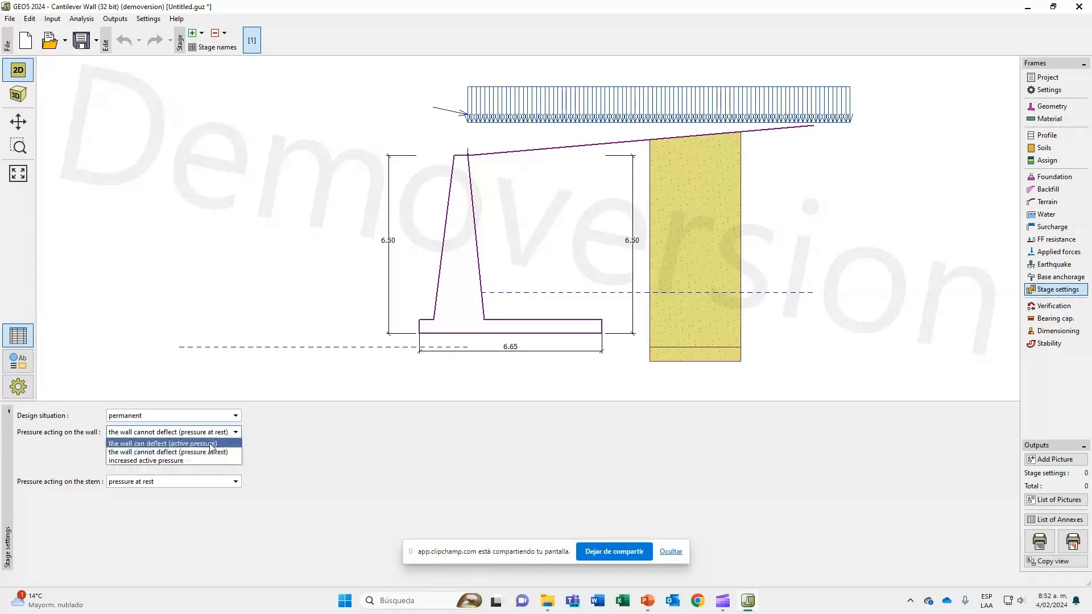
pyautogui.click(210, 445)
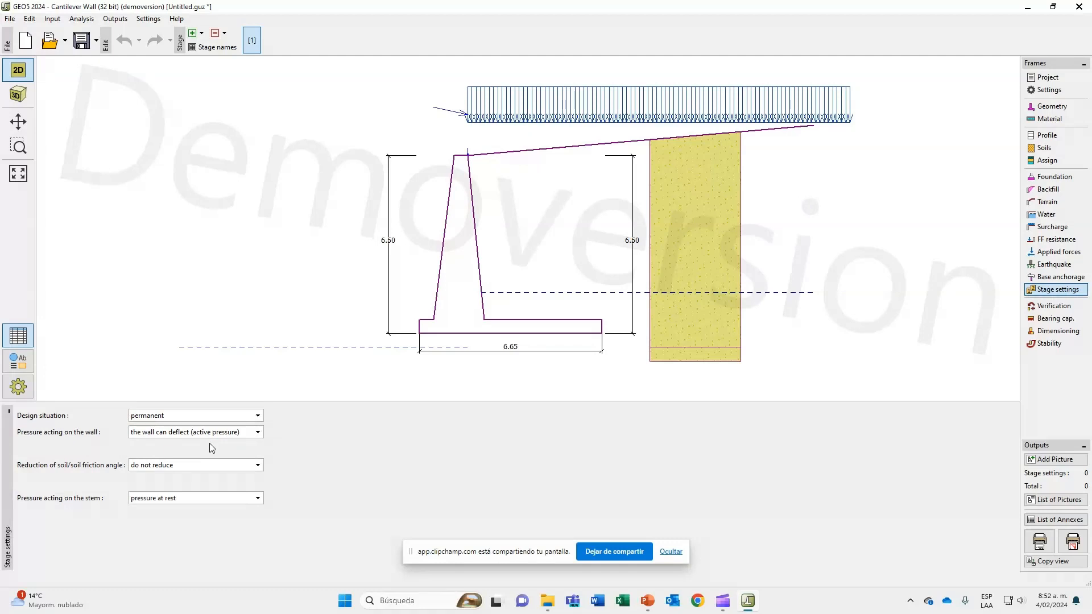
# Set the wall as unable to deflect (pressure at rest) and the stem to the same pressure as on the wall.
pyautogui.click(203, 436)
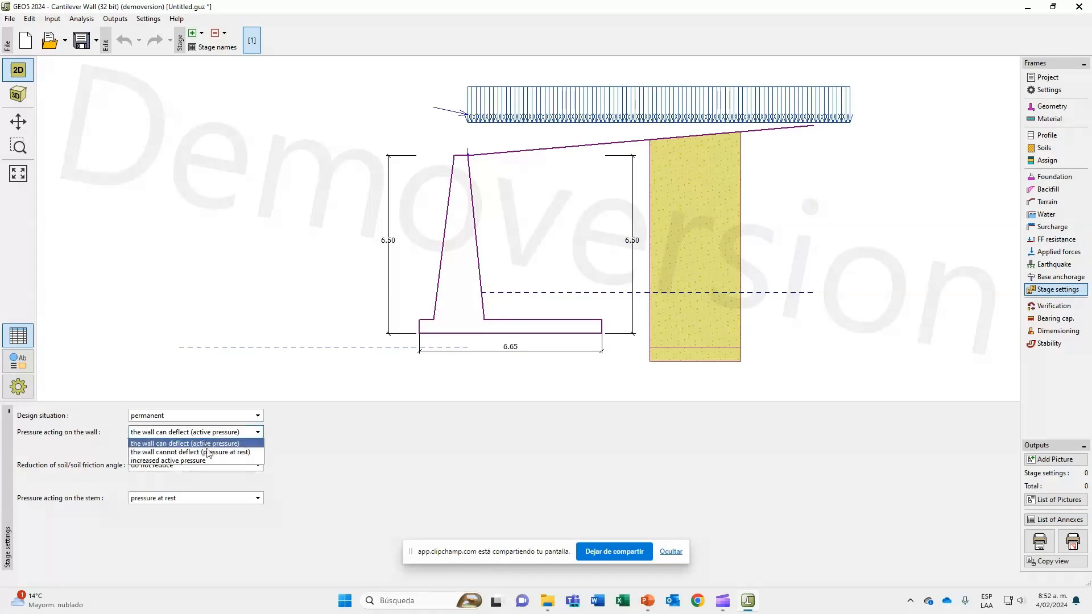
pyautogui.click(208, 442)
pyautogui.press('Down')
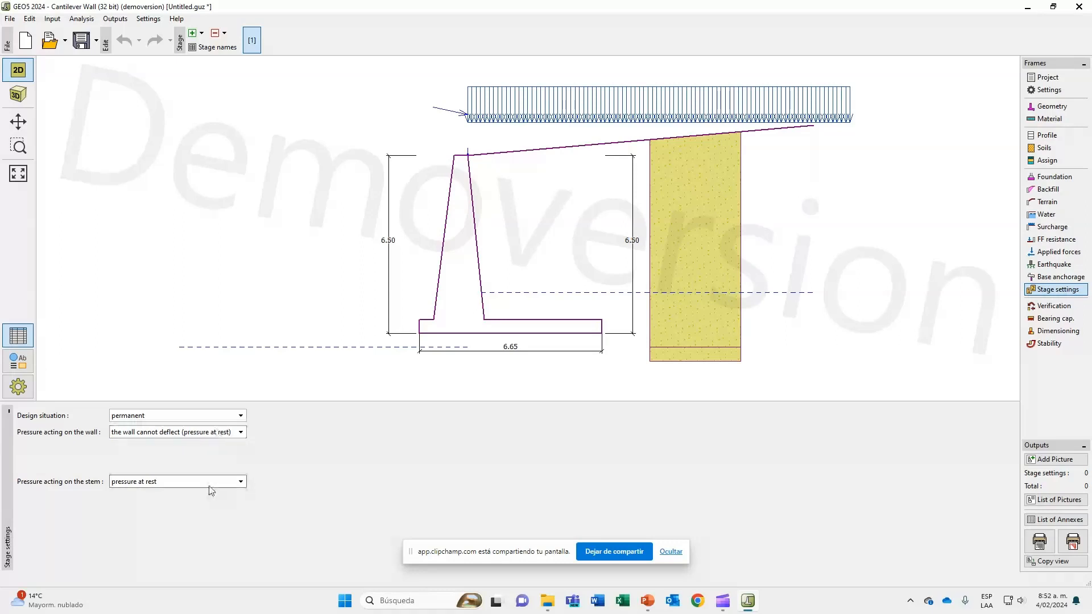
pyautogui.click(168, 482)
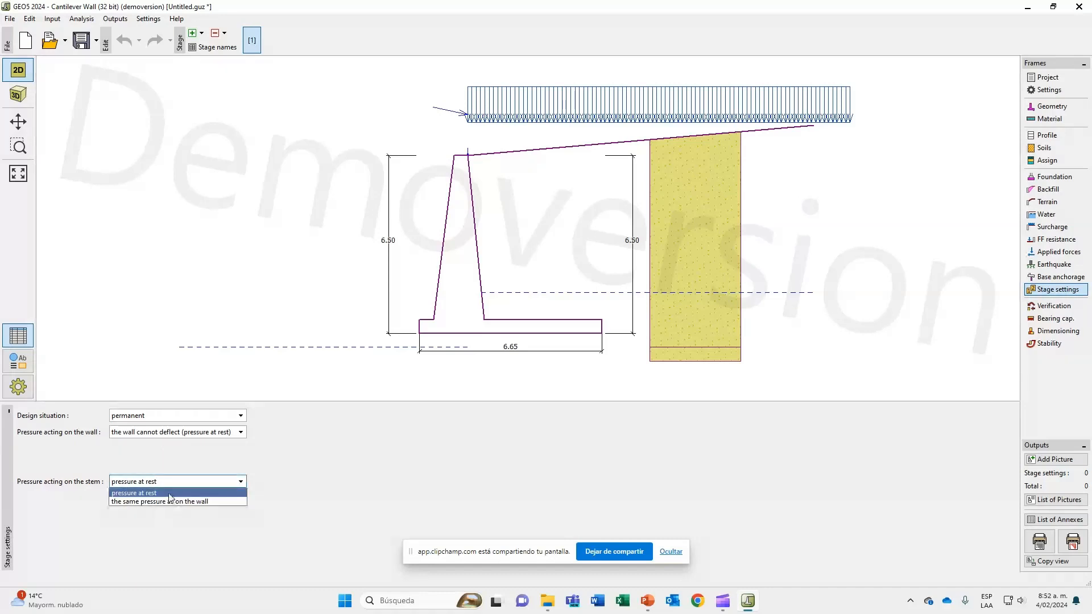
pyautogui.click(168, 501)
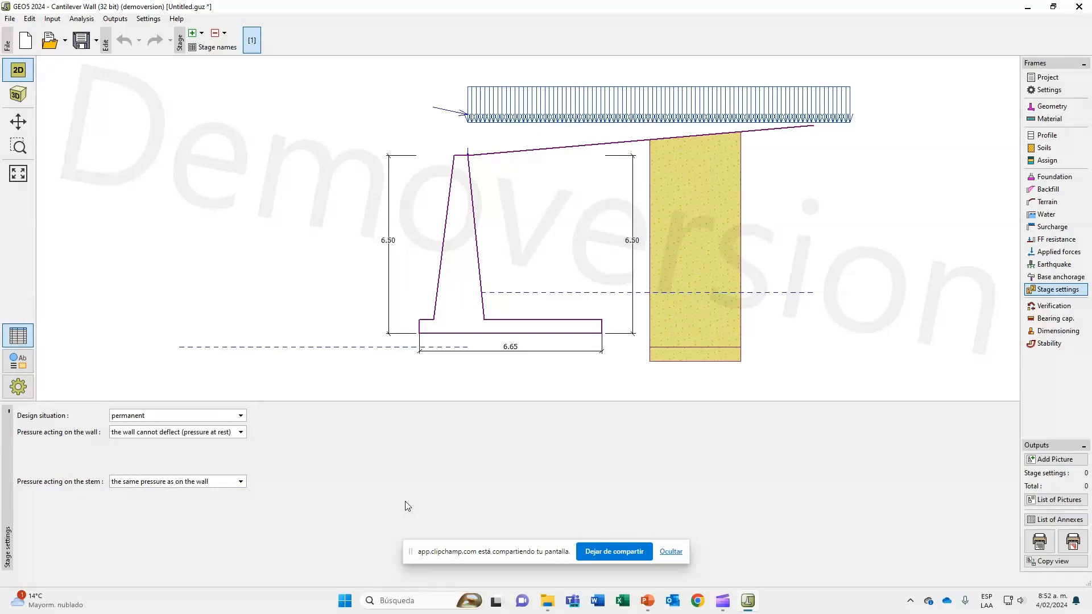
# Try active pressure on the wall with the soil friction angle reduced to 2/3 φ (AASHTO), and restore pressure at rest.
pyautogui.click(197, 437)
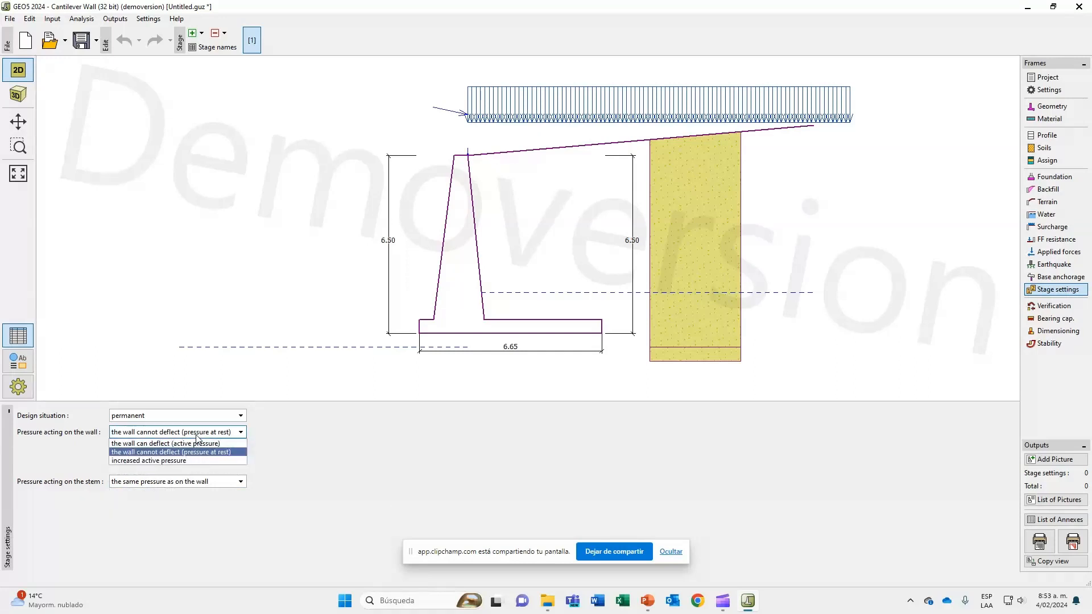
pyautogui.click(198, 444)
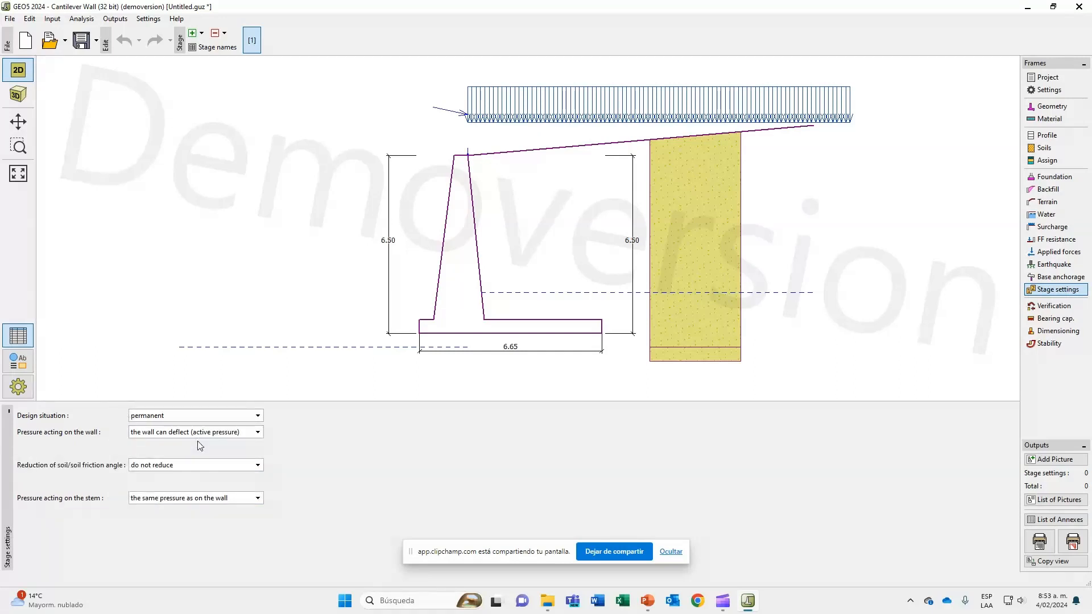
pyautogui.click(218, 468)
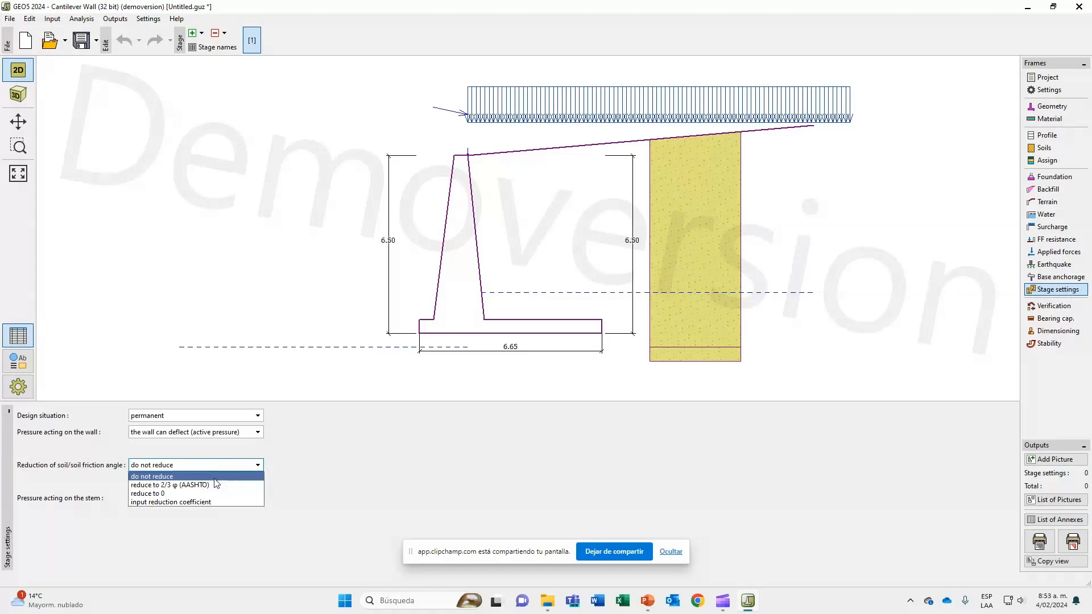
pyautogui.click(219, 486)
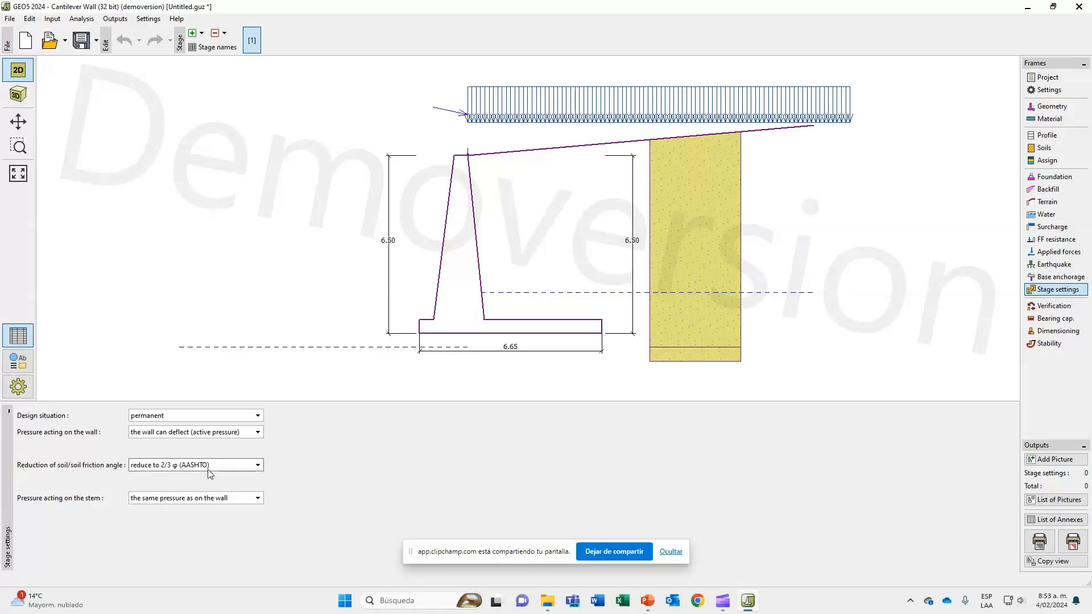
pyautogui.click(216, 465)
pyautogui.click(210, 475)
pyautogui.click(206, 434)
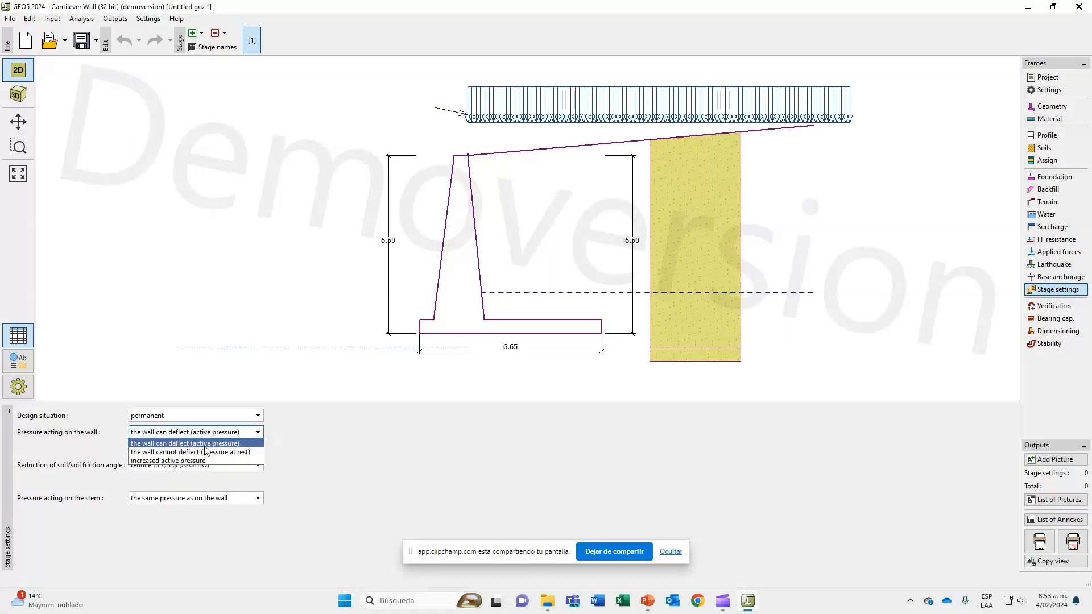
pyautogui.click(204, 450)
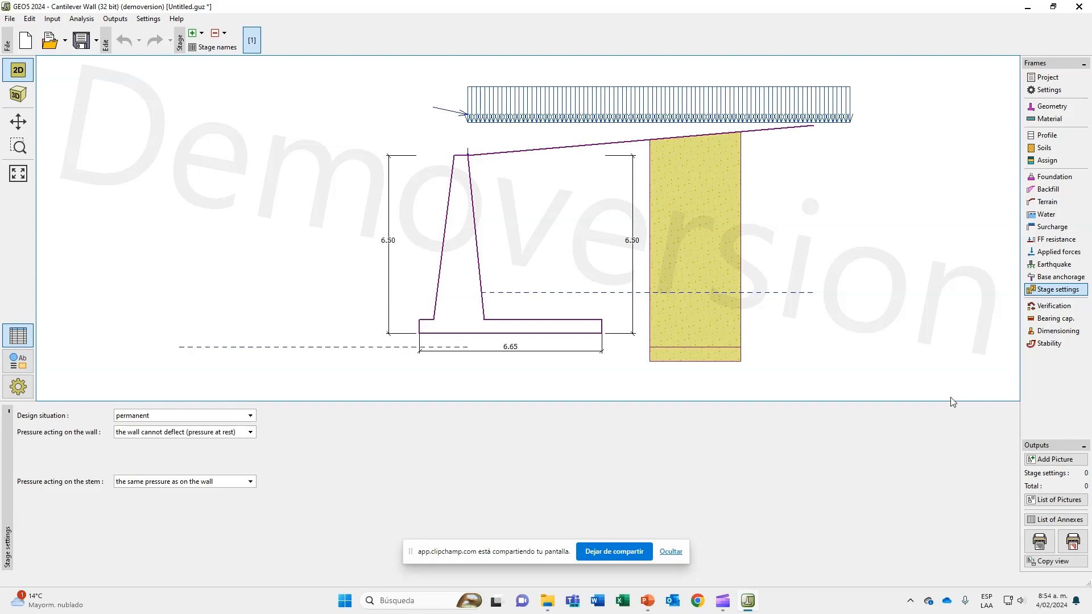
# Run the wall verification and examine the resisting moment and resisting horizontal force in the detailed results.
pyautogui.click(1050, 306)
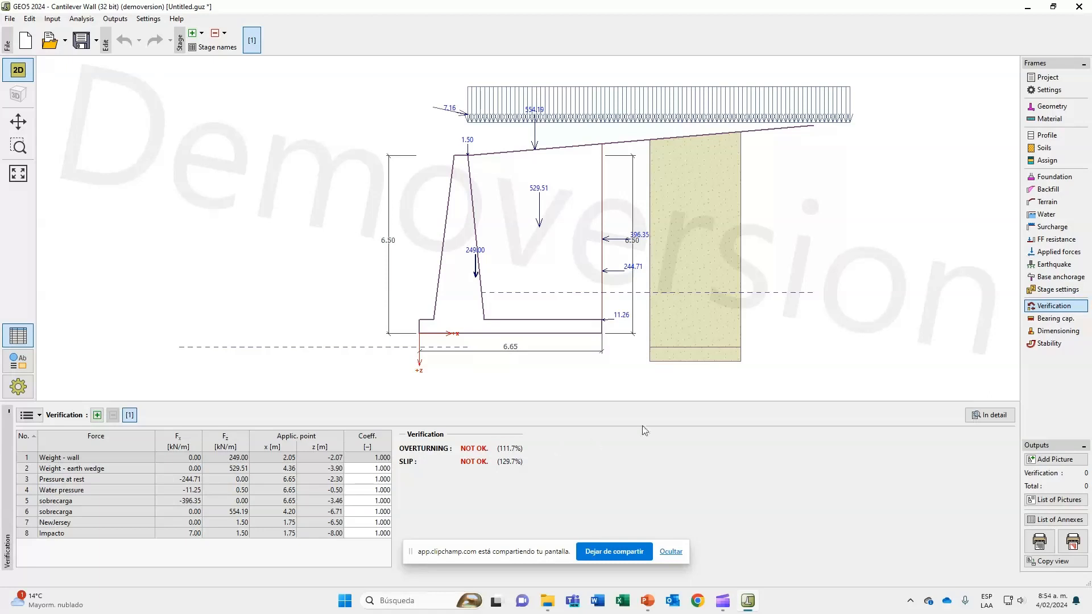
pyautogui.click(979, 421)
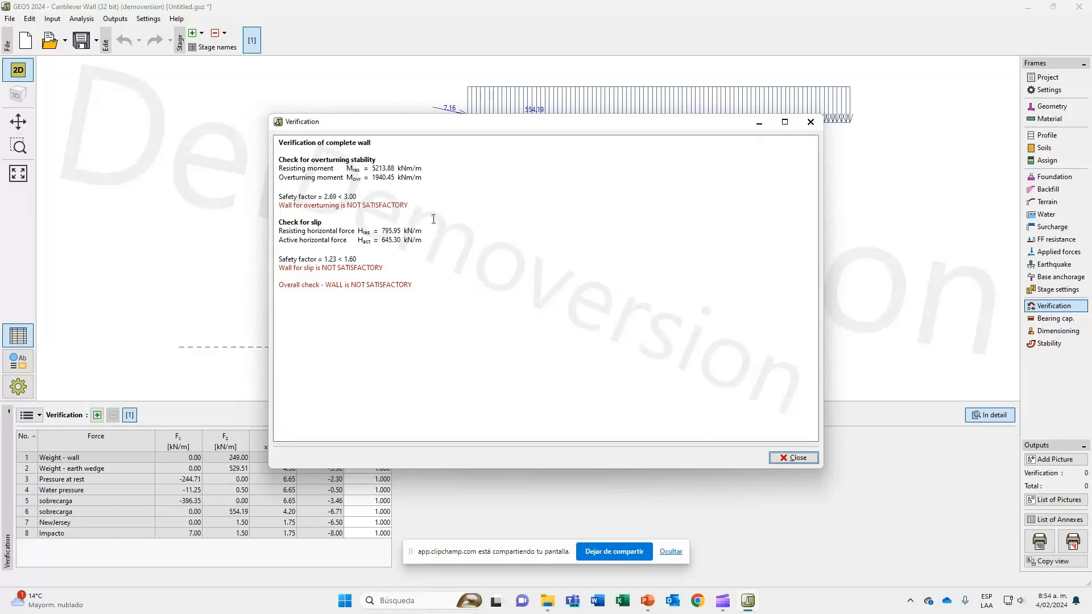
pyautogui.moveTo(372, 167); pyautogui.dragTo(400, 166)
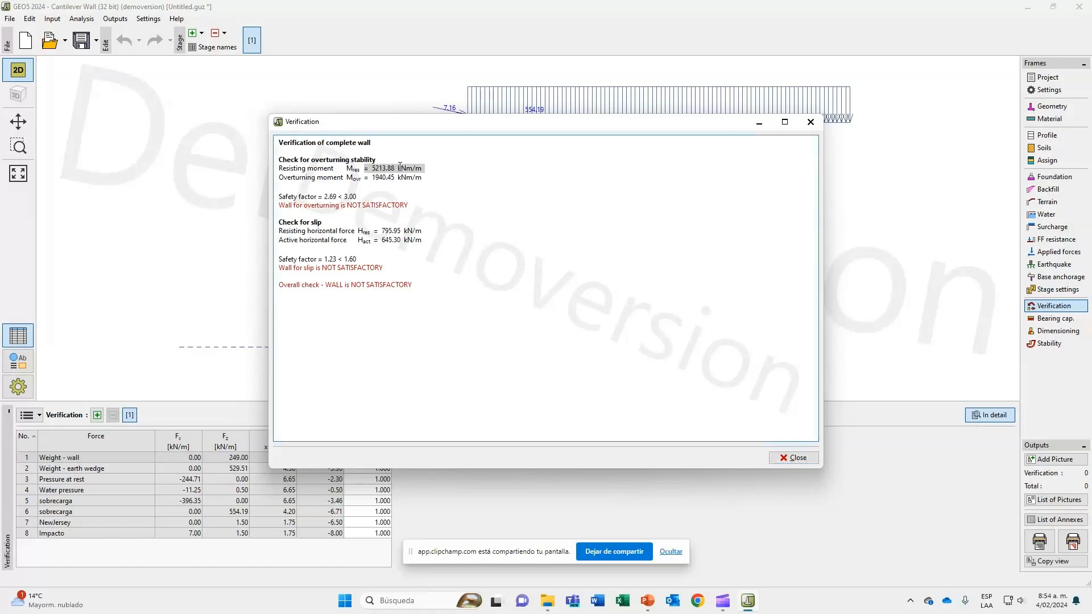
pyautogui.moveTo(374, 230); pyautogui.dragTo(401, 230)
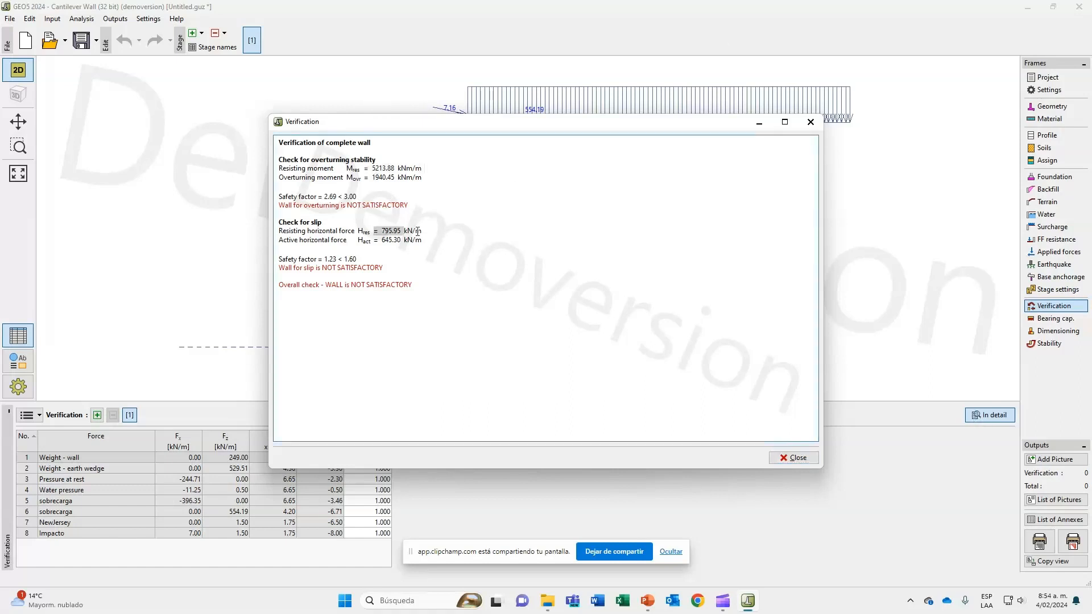
pyautogui.click(433, 247)
pyautogui.moveTo(408, 127); pyautogui.dragTo(422, 129)
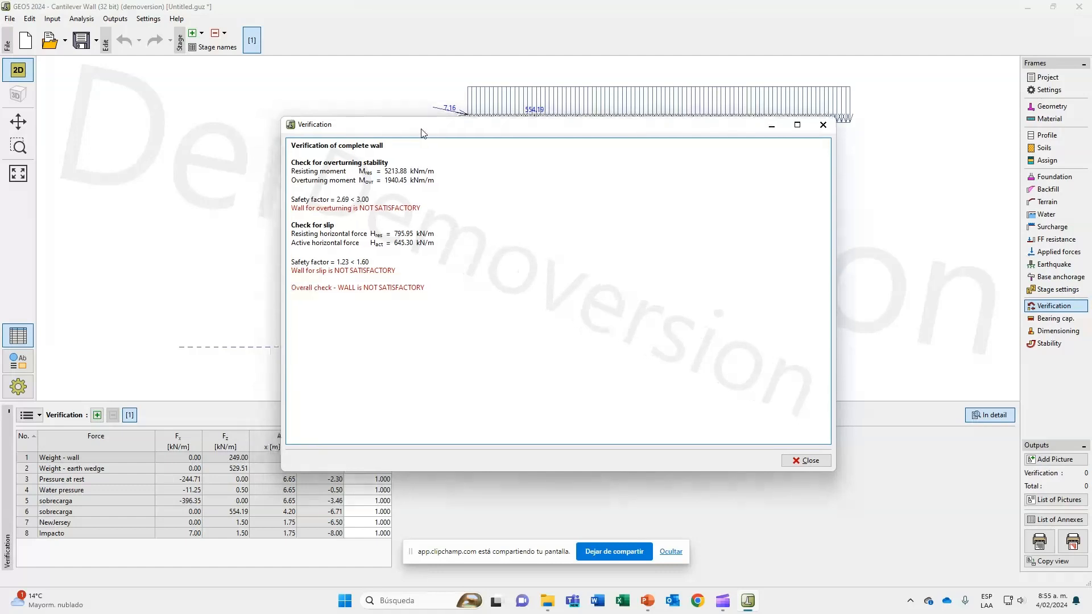
# Compare the overturning and slip safety factors with their required values in the detailed verification, and close it.
pyautogui.doubleClick(341, 198)
pyautogui.doubleClick(349, 261)
pyautogui.click(352, 240)
pyautogui.doubleClick(347, 199)
pyautogui.doubleClick(361, 199)
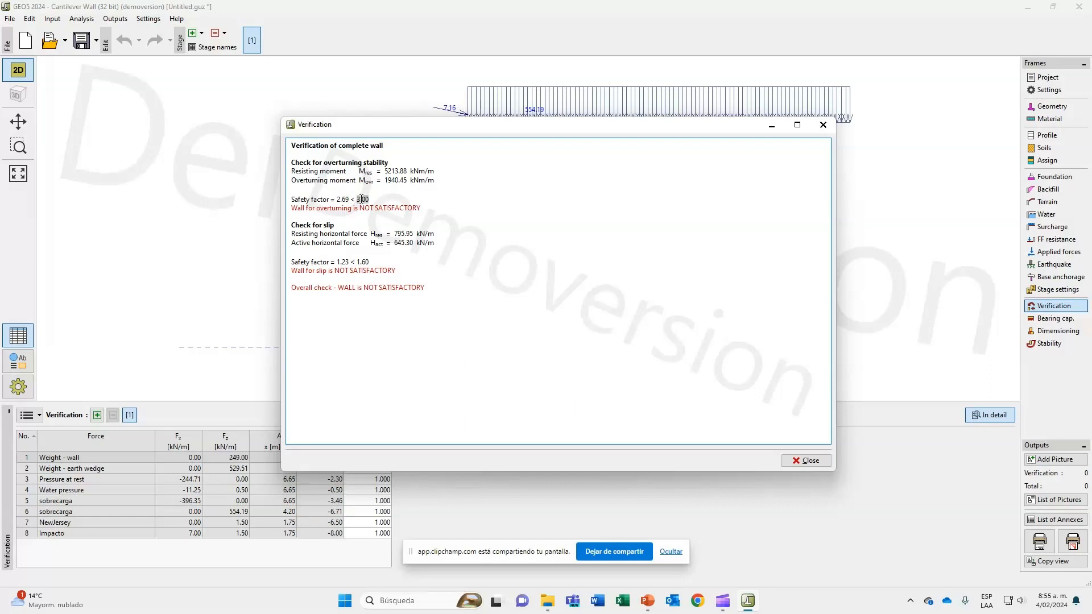
pyautogui.doubleClick(345, 263)
pyautogui.doubleClick(359, 262)
pyautogui.click(417, 380)
pyautogui.click(806, 461)
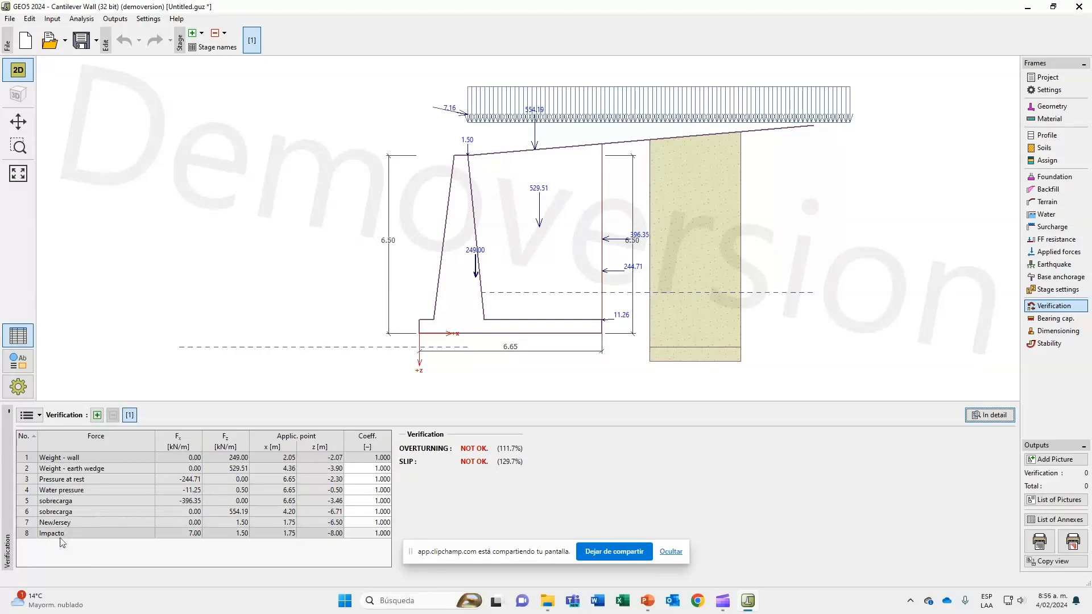
# Set the coefficient of the Impacto force to 0 in the verification's force table.
pyautogui.click(372, 534)
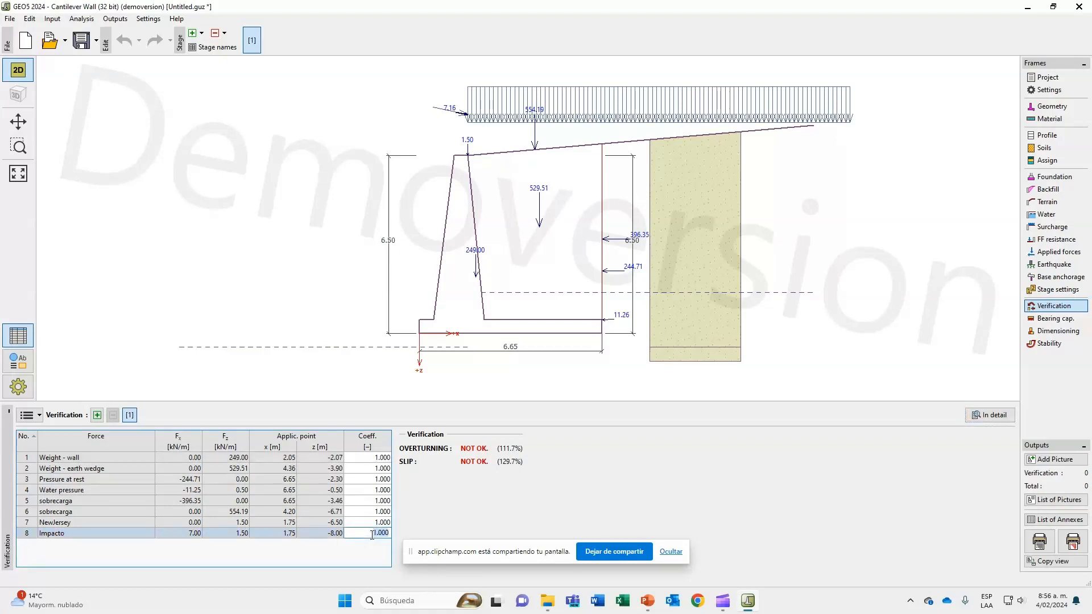
pyautogui.write('0')
pyautogui.press('Return')
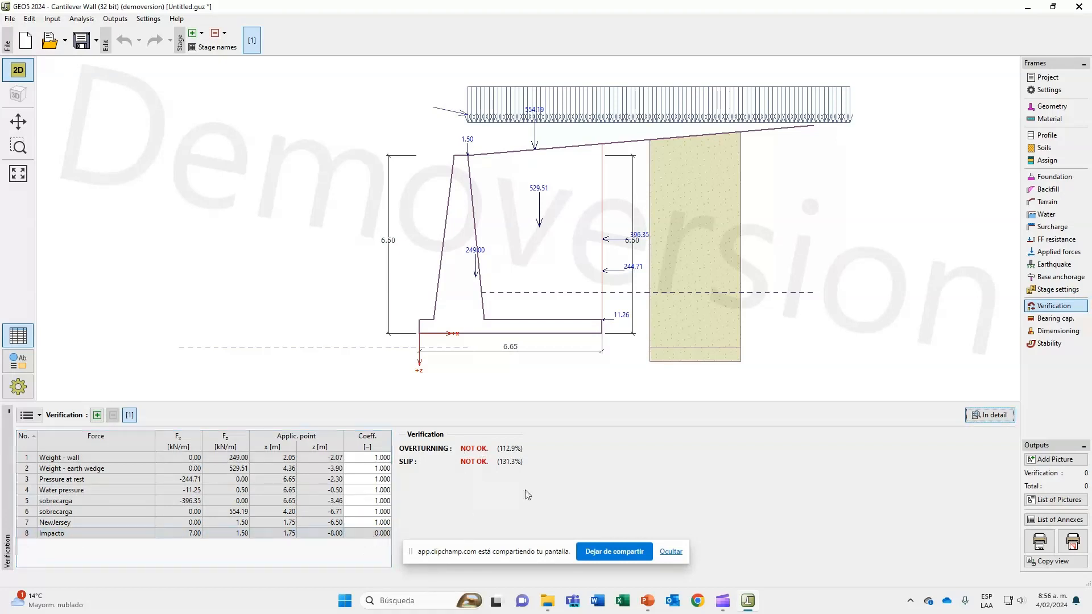
# Check the overturning and slip safety factors without the Impacto force in the detailed verification.
pyautogui.click(983, 417)
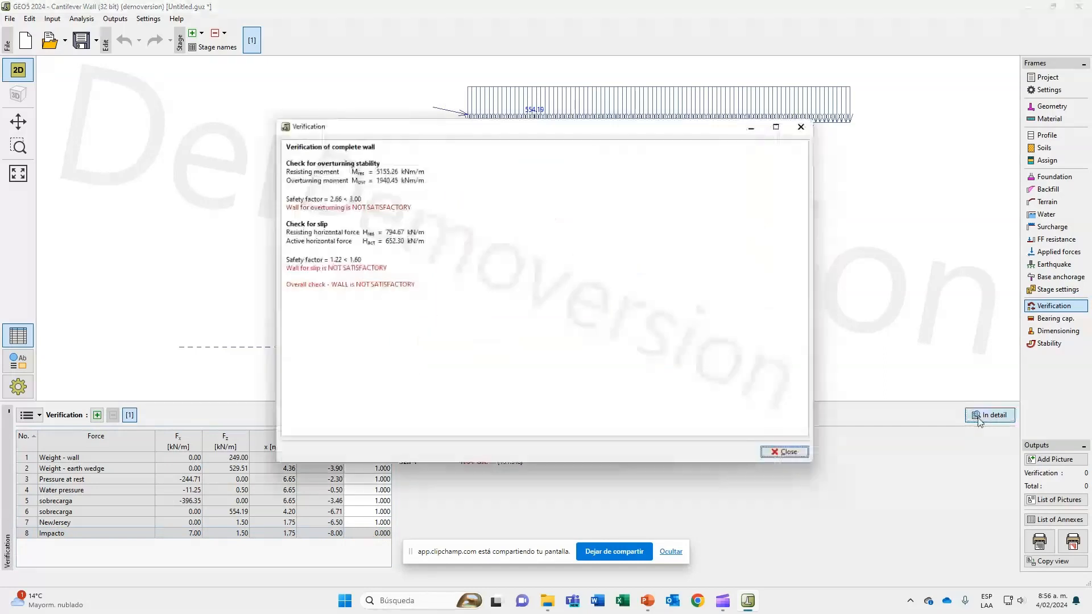
pyautogui.click(328, 195)
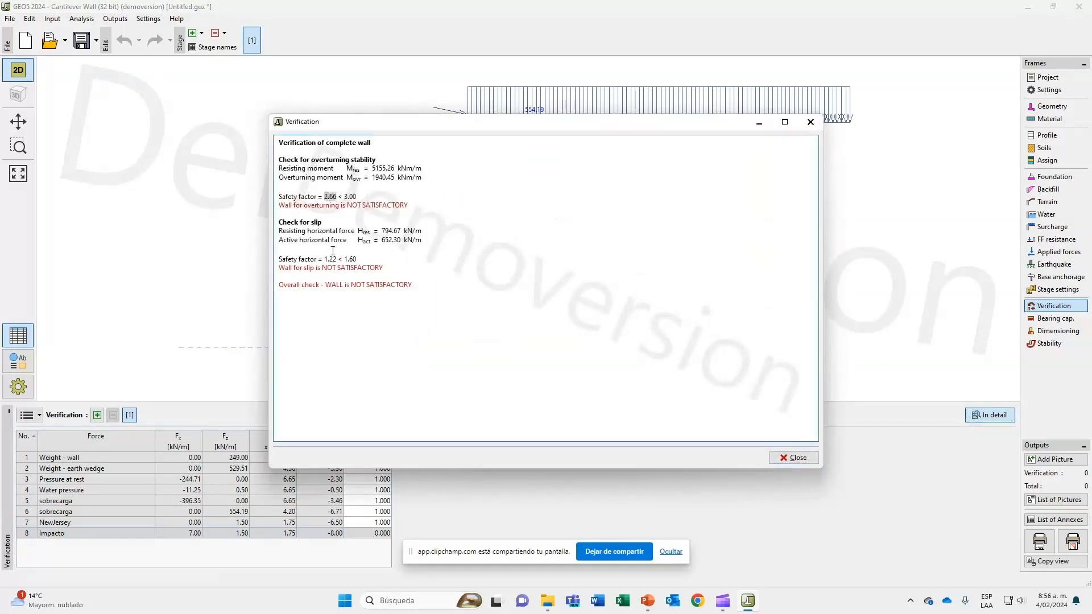
pyautogui.click(333, 250)
pyautogui.doubleClick(331, 259)
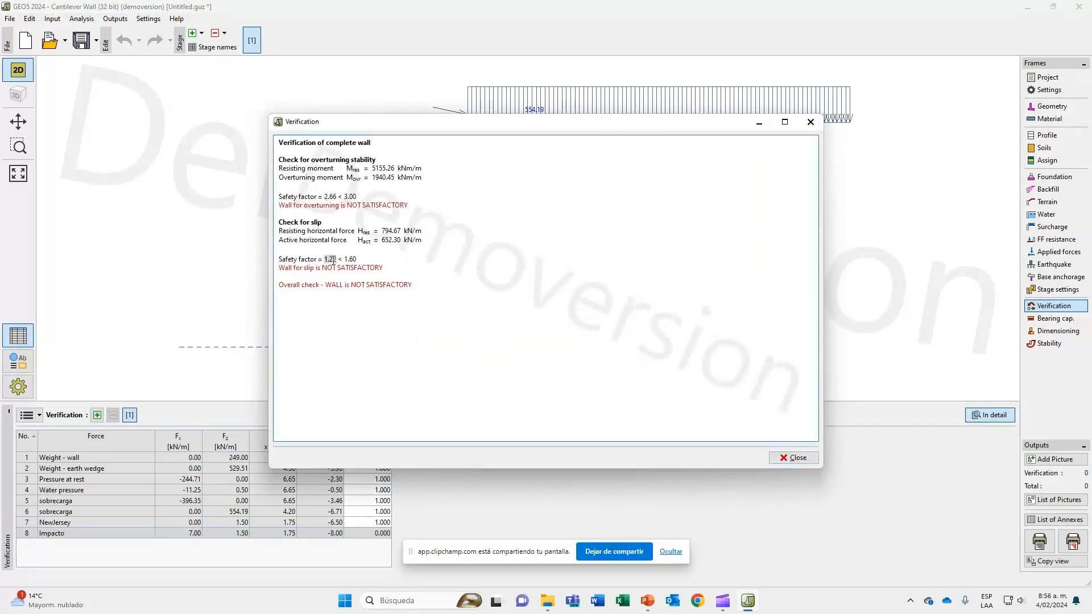
pyautogui.click(809, 461)
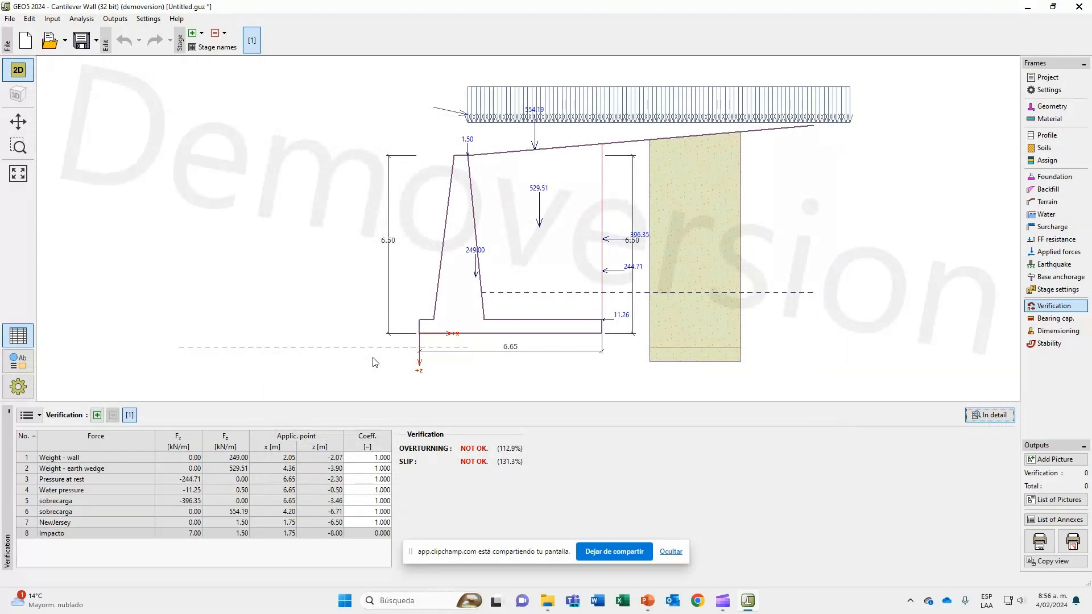
# Review the wall's geometry dimensions and return to the verification, acknowledging the demo version notice.
pyautogui.click(1051, 109)
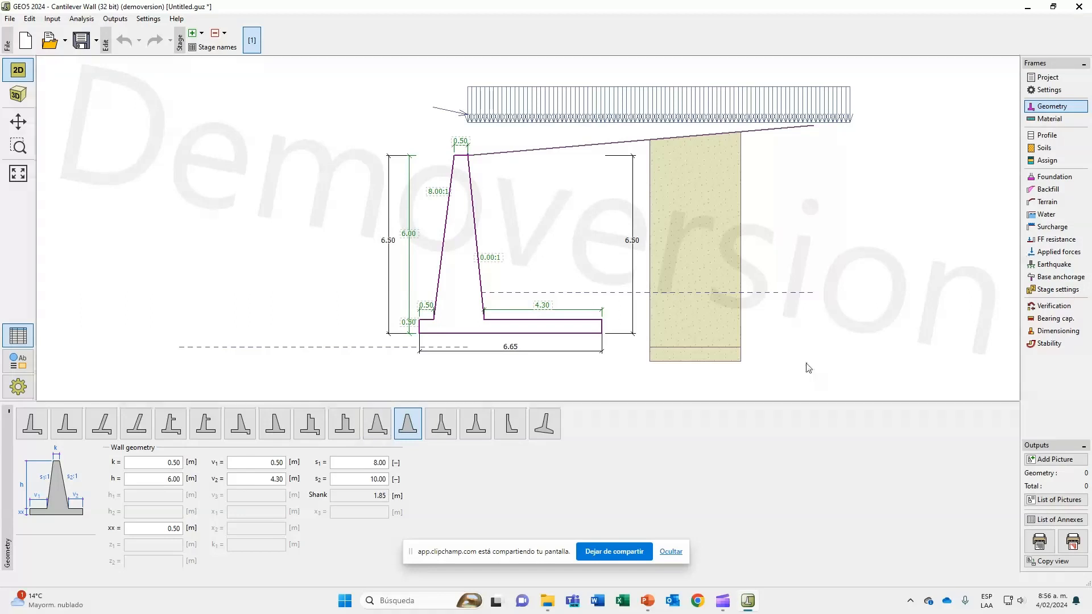
pyautogui.click(1035, 310)
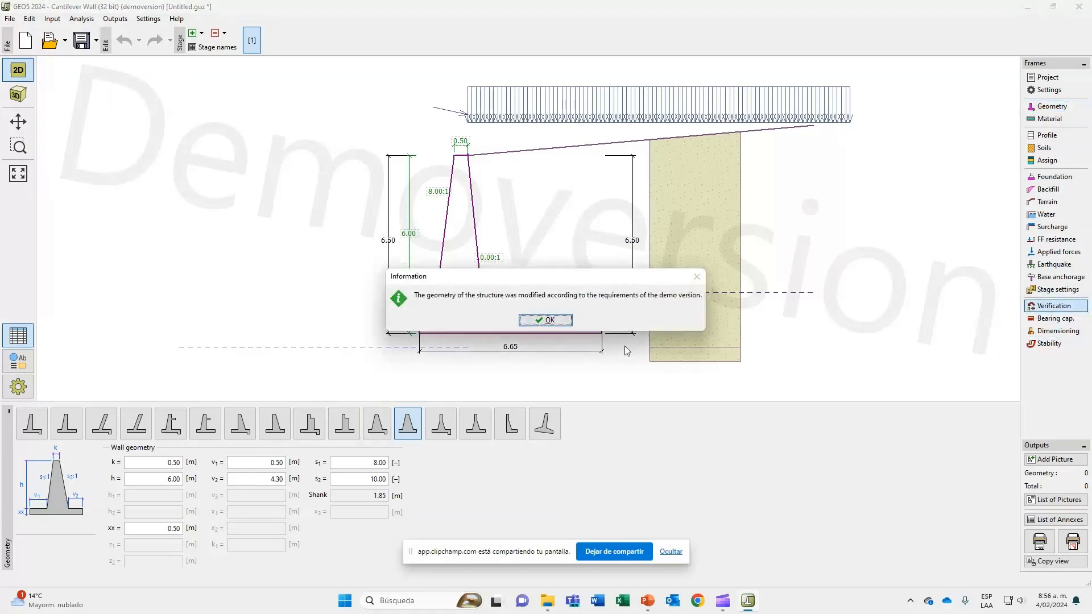
pyautogui.click(549, 320)
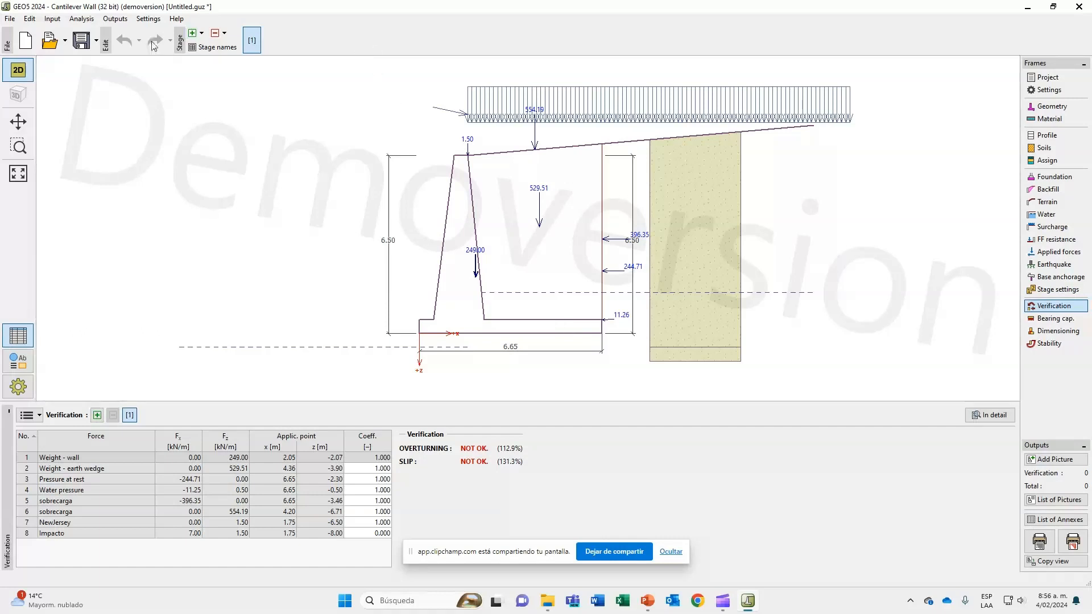
# Add a second construction stage and set its design situation to seismic.
pyautogui.click(192, 32)
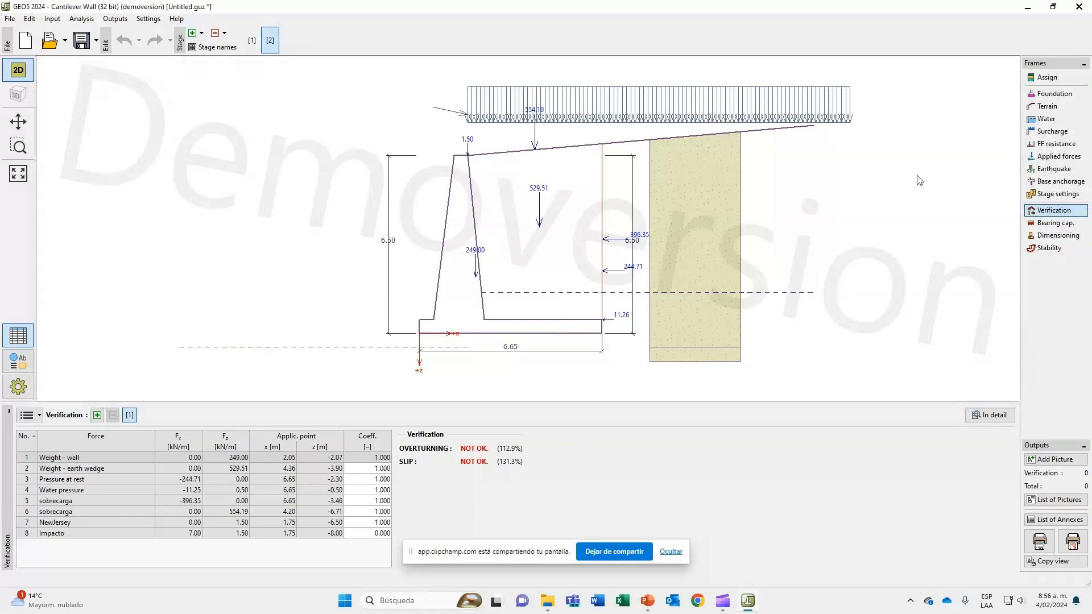
pyautogui.click(1036, 195)
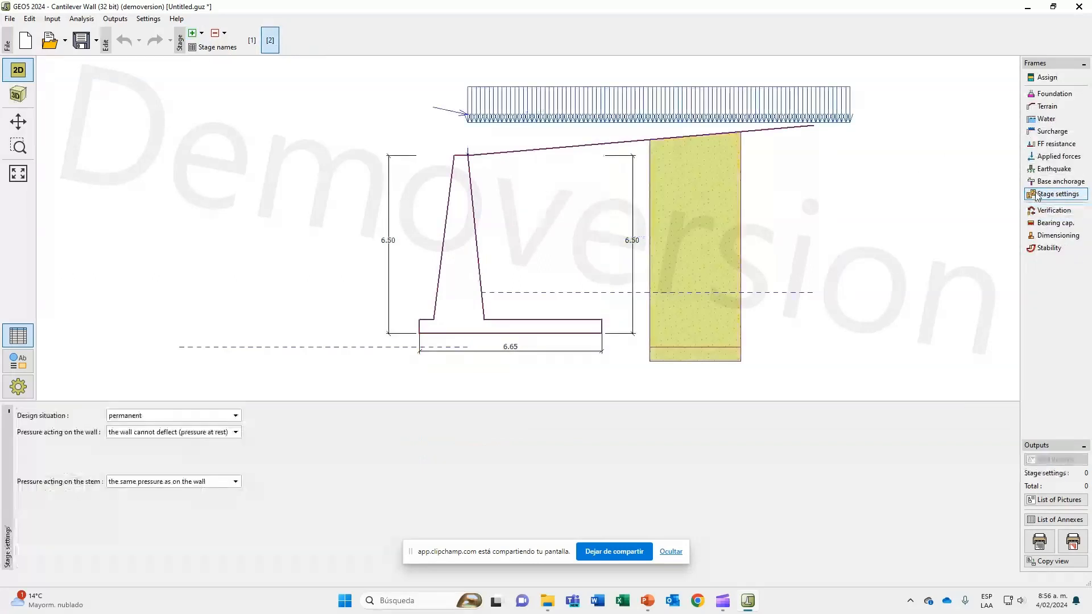
pyautogui.click(221, 416)
pyautogui.click(218, 427)
pyautogui.click(213, 432)
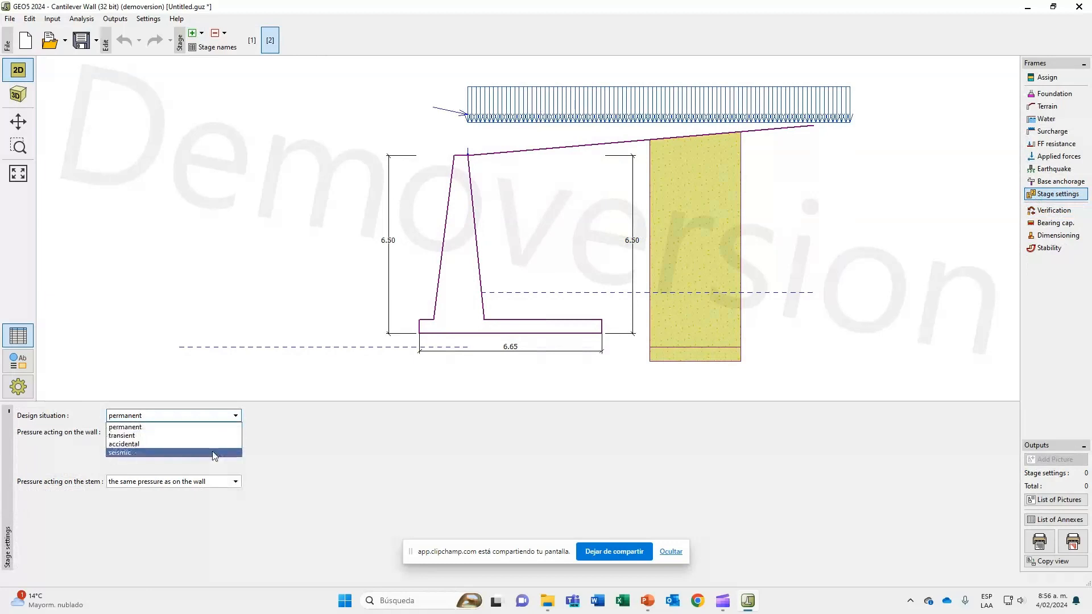
pyautogui.click(213, 452)
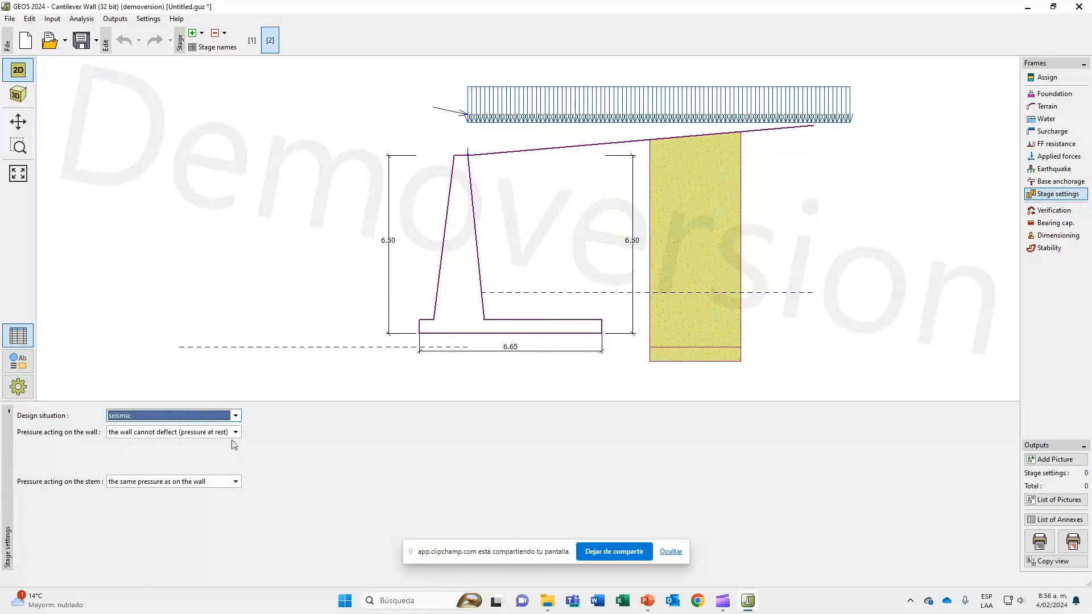
# Set the second stage to active pressure on the wall, no soil friction angle reduction, and the same pressure on the stem.
pyautogui.click(234, 432)
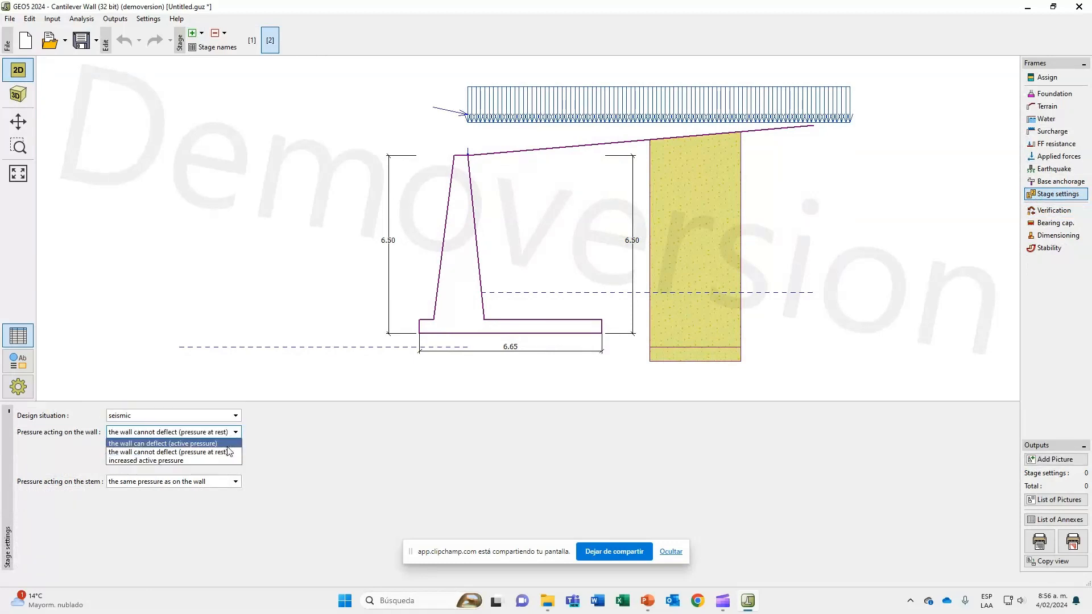
pyautogui.click(230, 444)
pyautogui.click(233, 465)
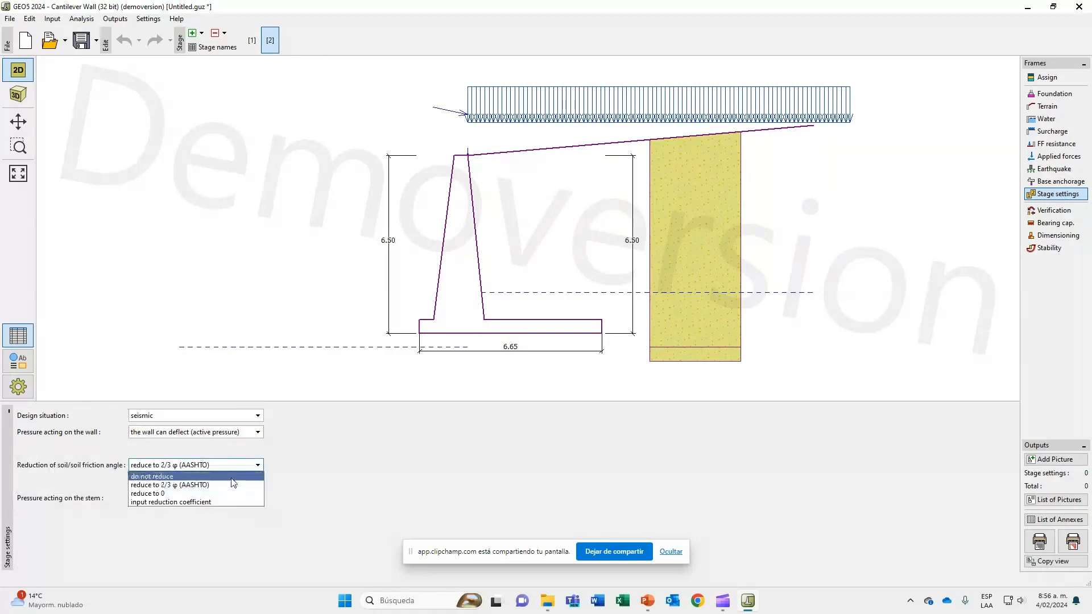
pyautogui.click(233, 476)
pyautogui.click(233, 499)
pyautogui.click(232, 499)
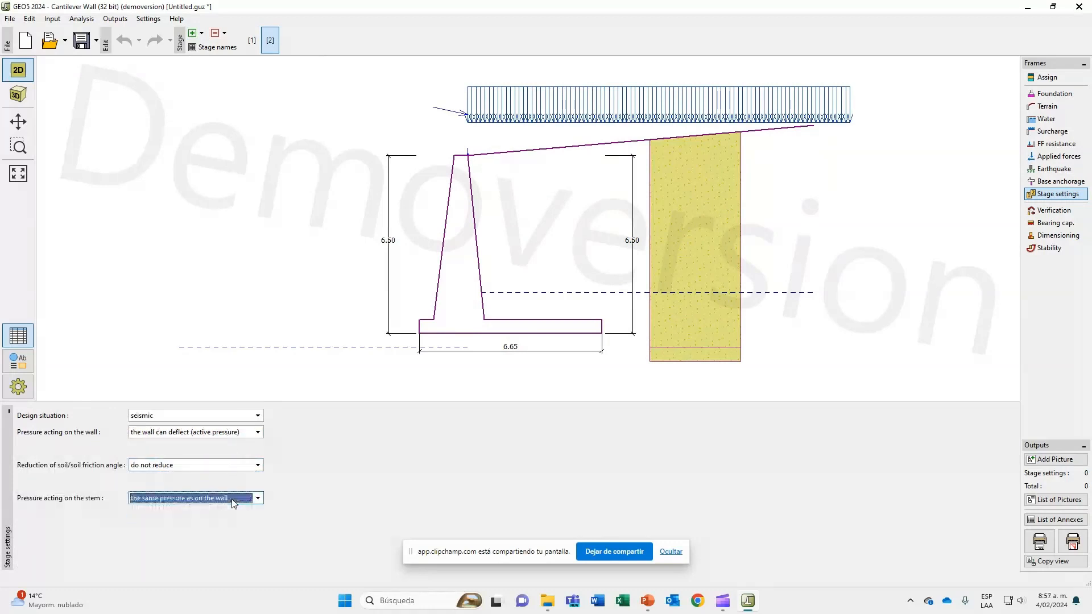
# Enable earthquake analysis for the second stage and run its verification, accepting the force coefficient warning.
pyautogui.click(1065, 172)
pyautogui.click(43, 416)
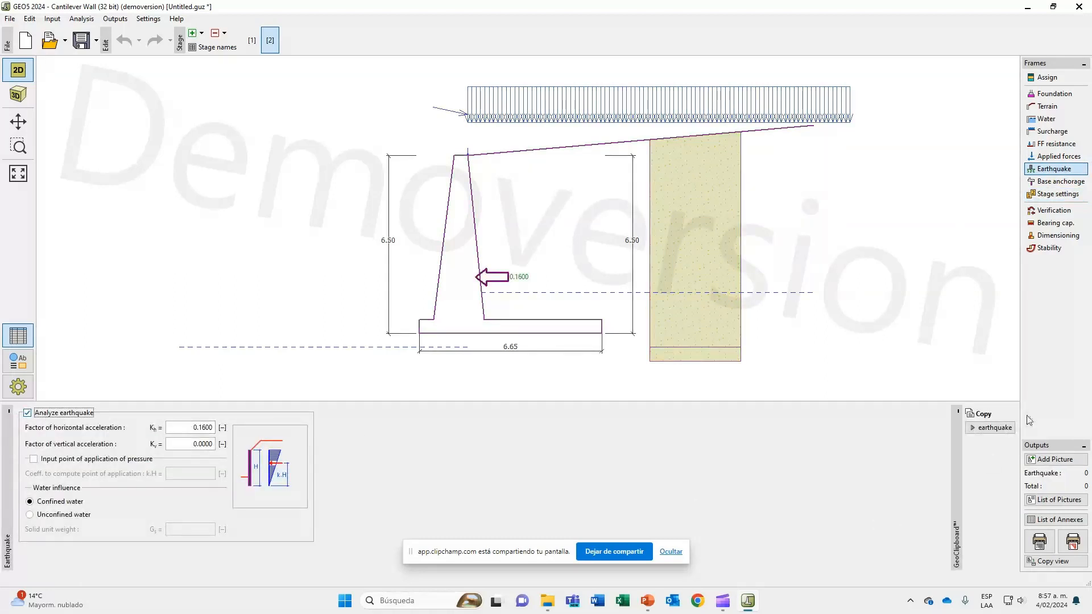
pyautogui.click(1051, 210)
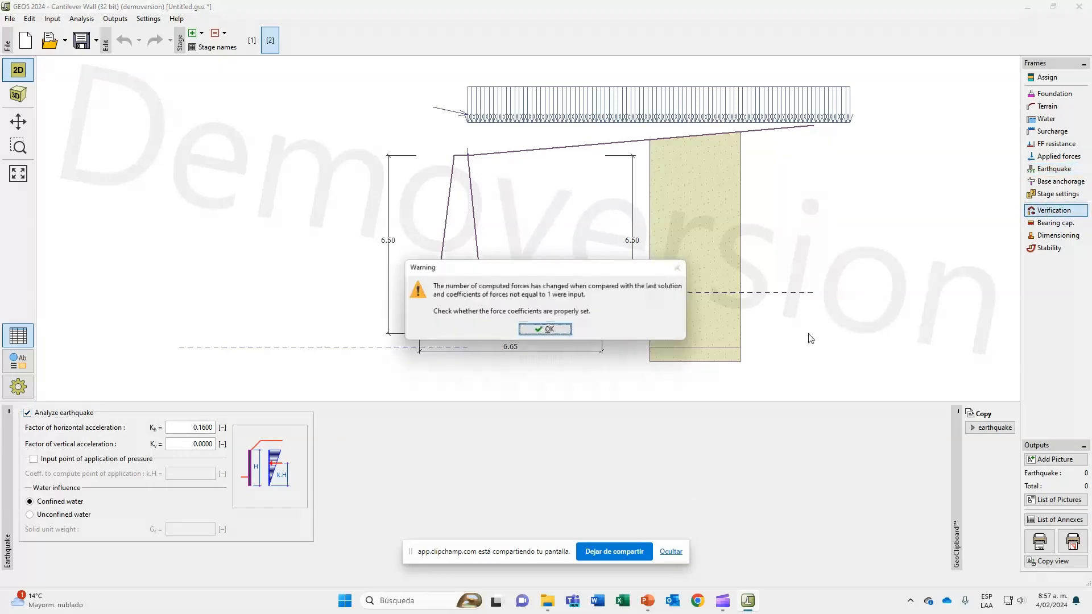
pyautogui.click(560, 329)
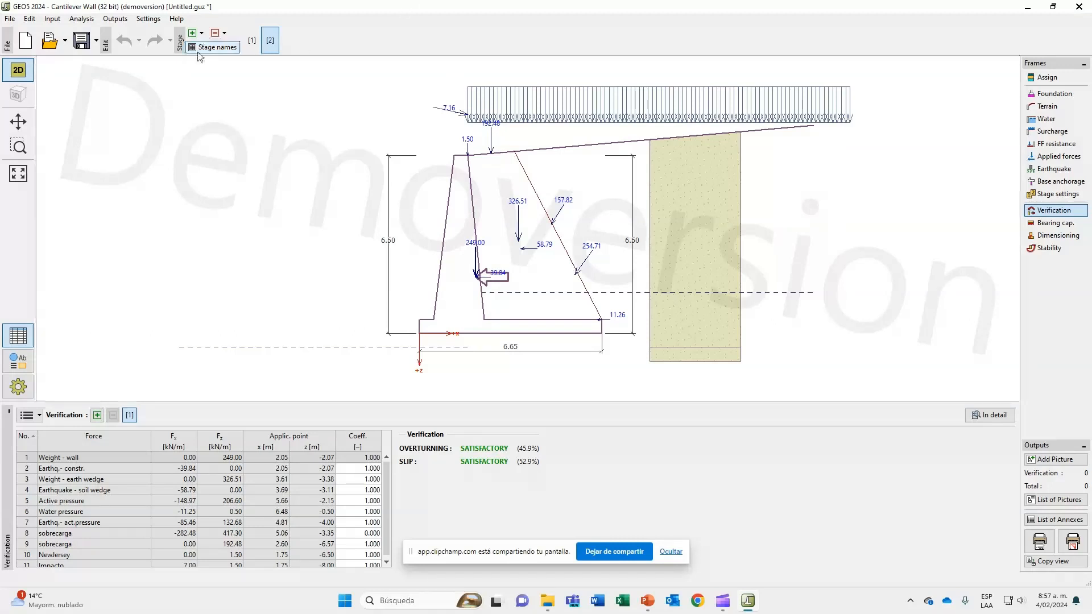
# Inspect the Relleno soil parameters in the first stage, compare its total stress-state option, and keep the stress state as effective.
pyautogui.click(252, 41)
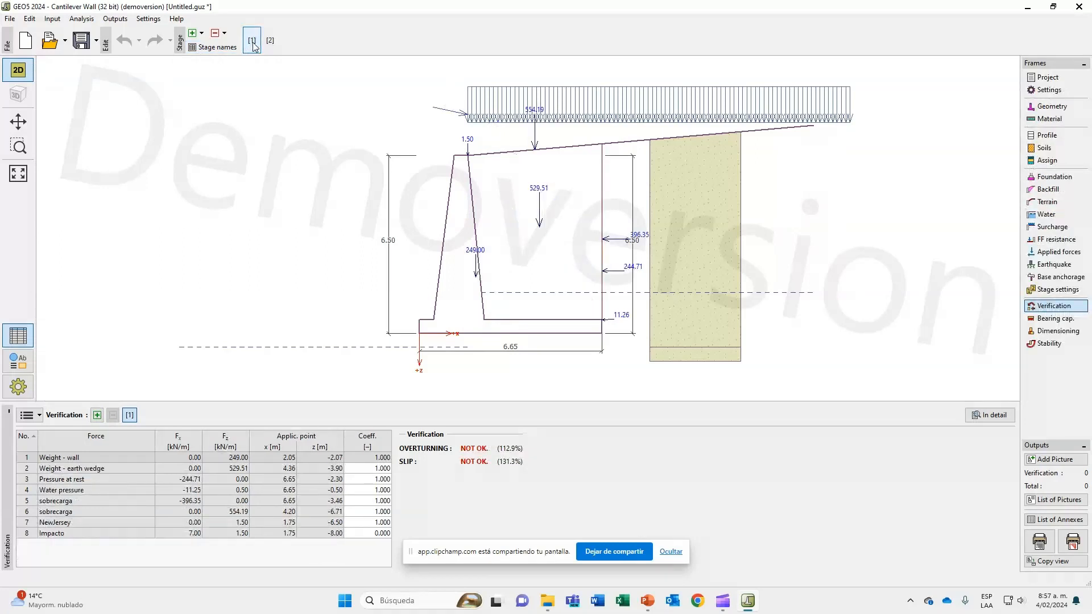
pyautogui.click(1052, 148)
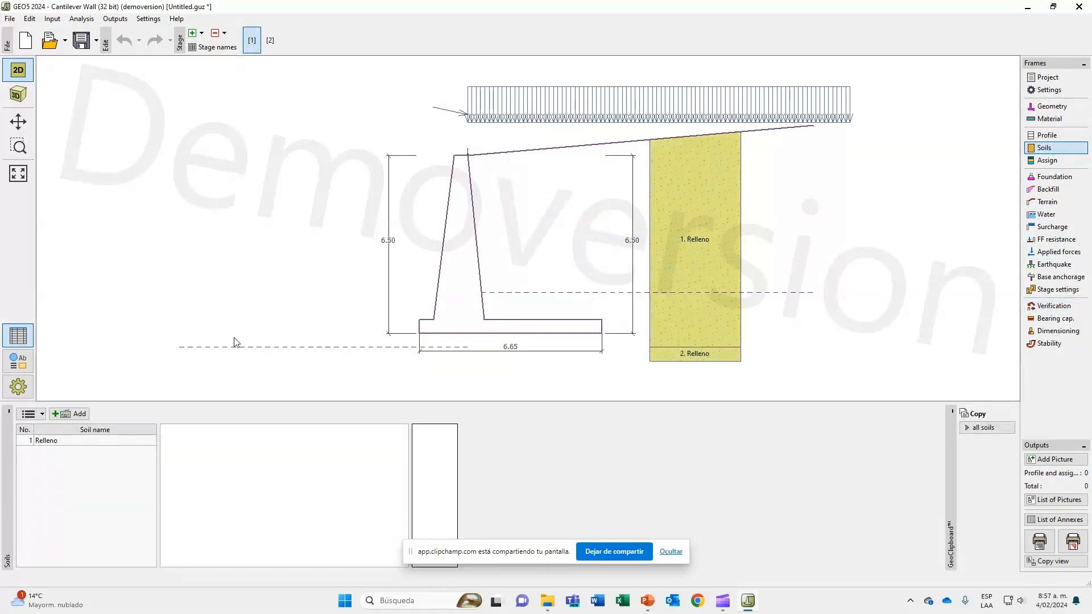
pyautogui.click(104, 441)
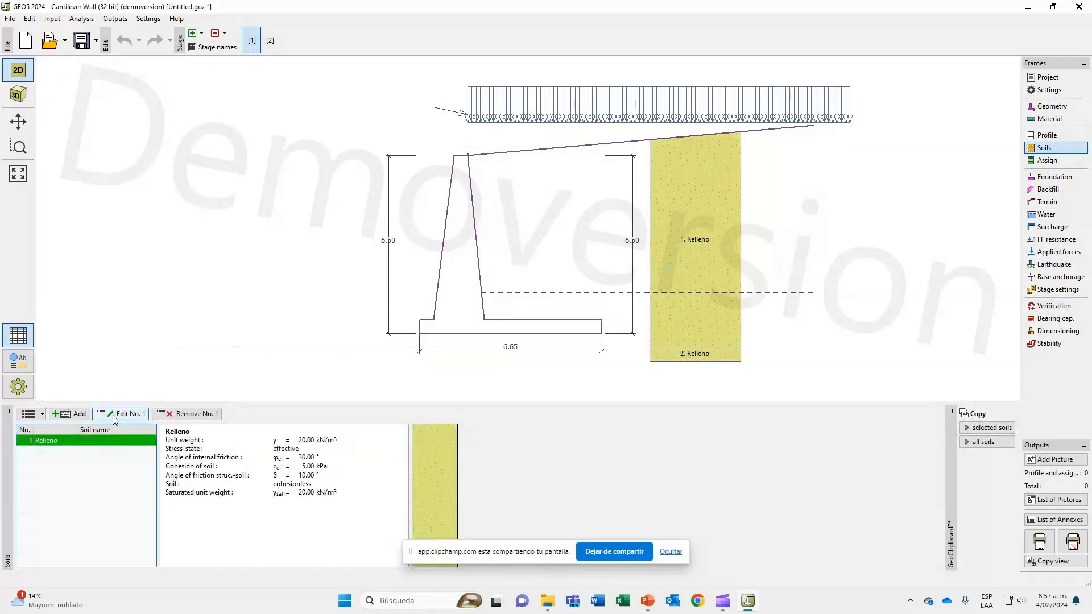
pyautogui.click(114, 415)
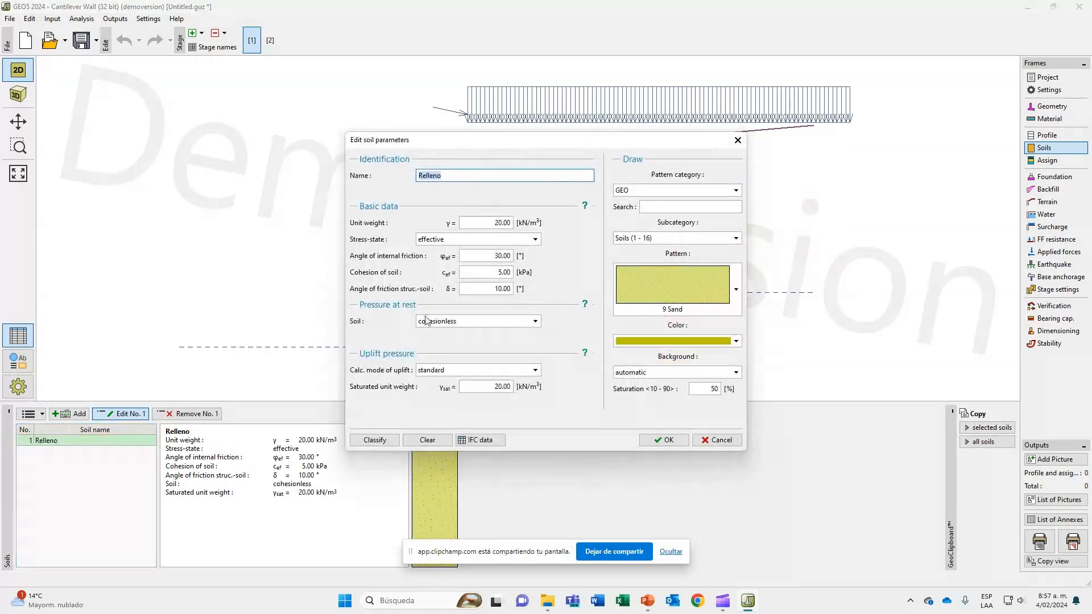
pyautogui.click(465, 240)
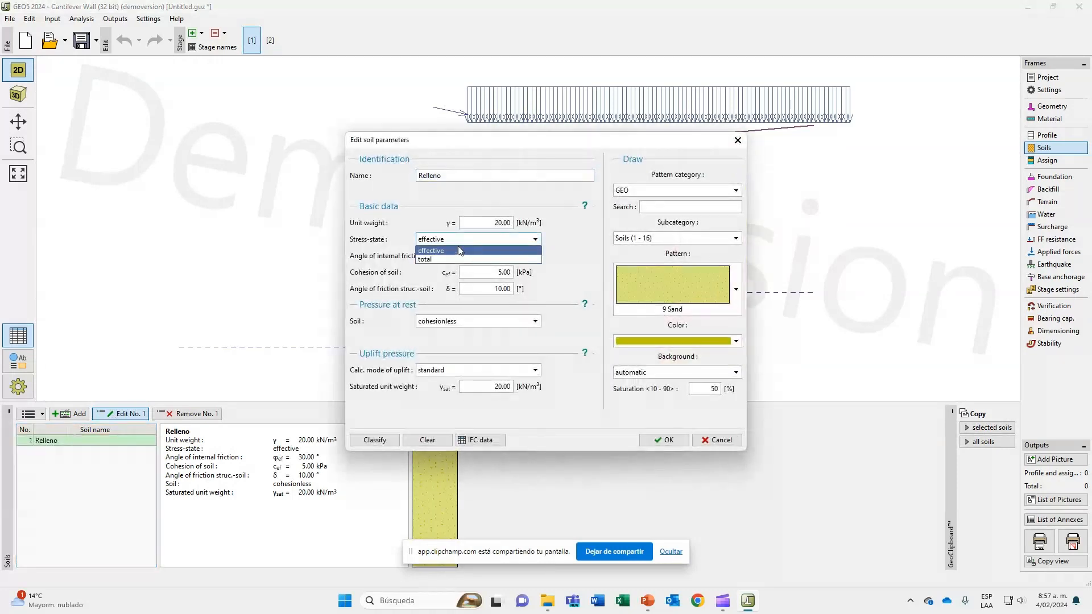
pyautogui.click(460, 260)
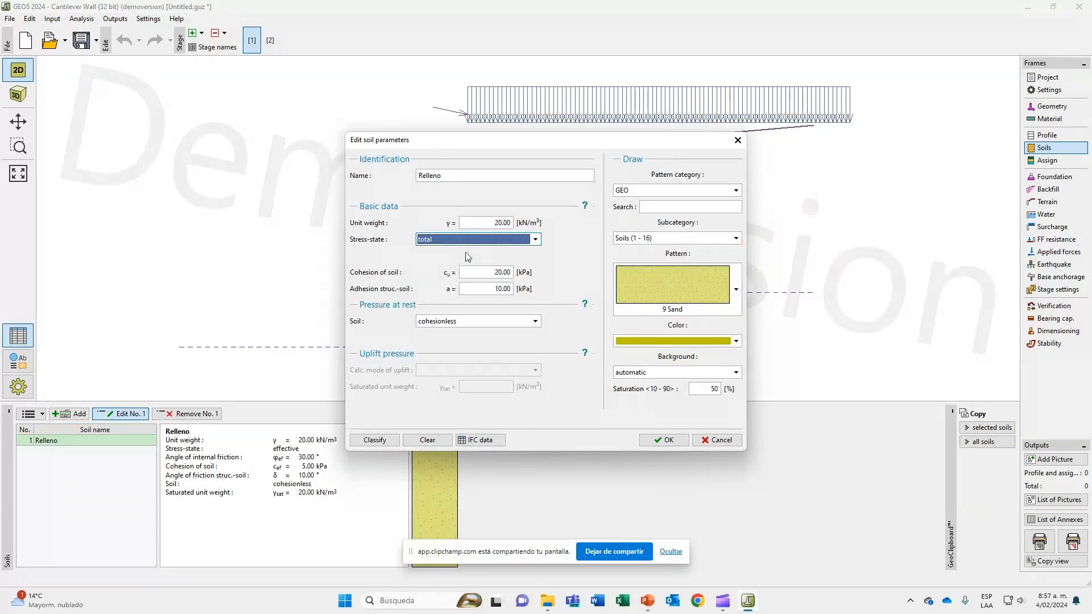
pyautogui.click(465, 242)
pyautogui.click(462, 252)
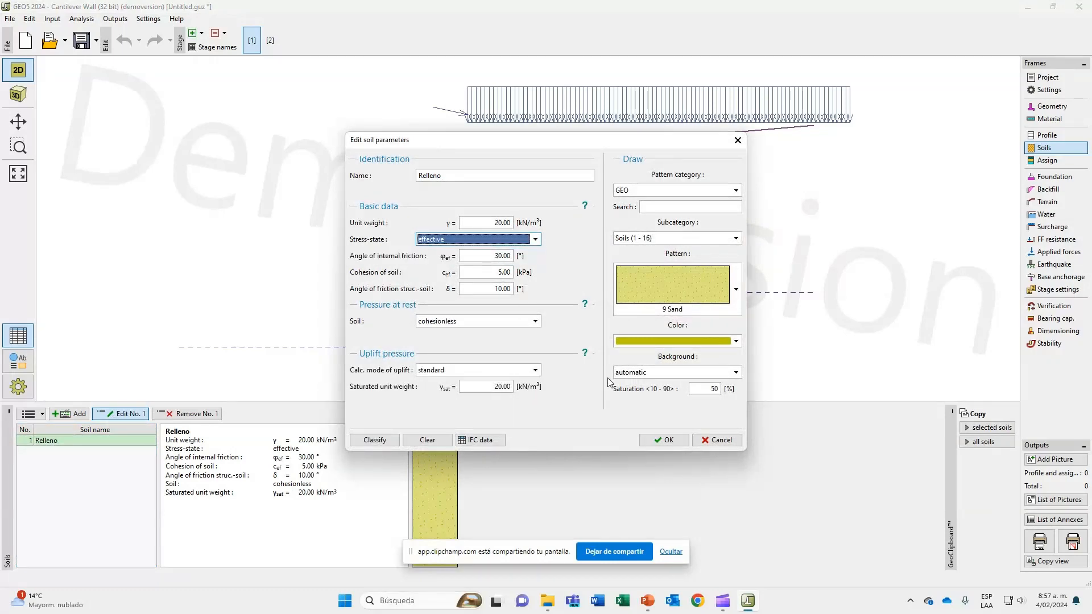
pyautogui.click(670, 440)
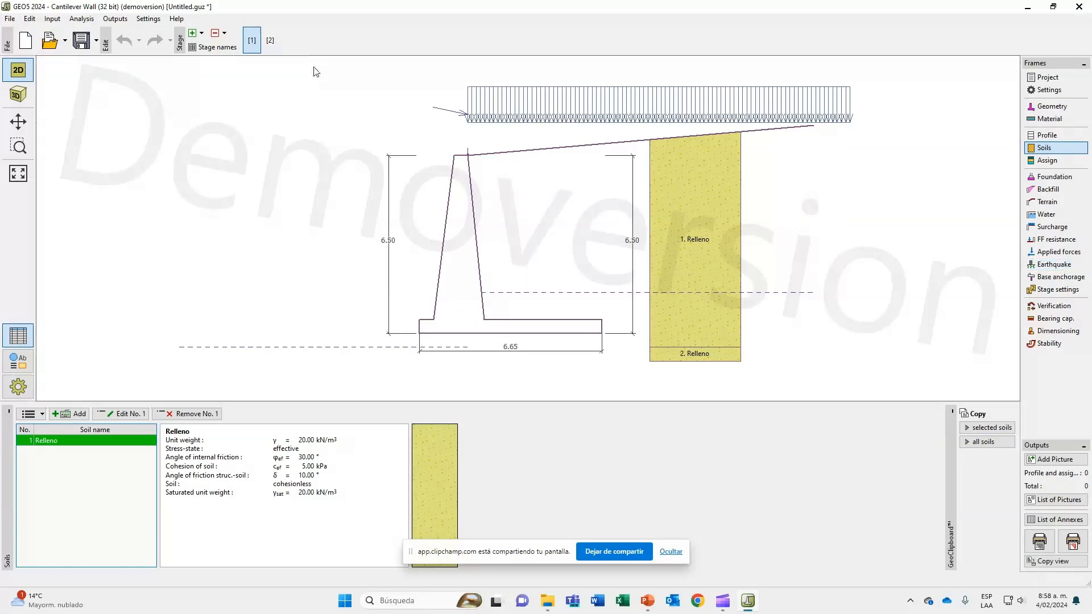
# Review the second stage's verification and delete that last construction stage.
pyautogui.click(275, 42)
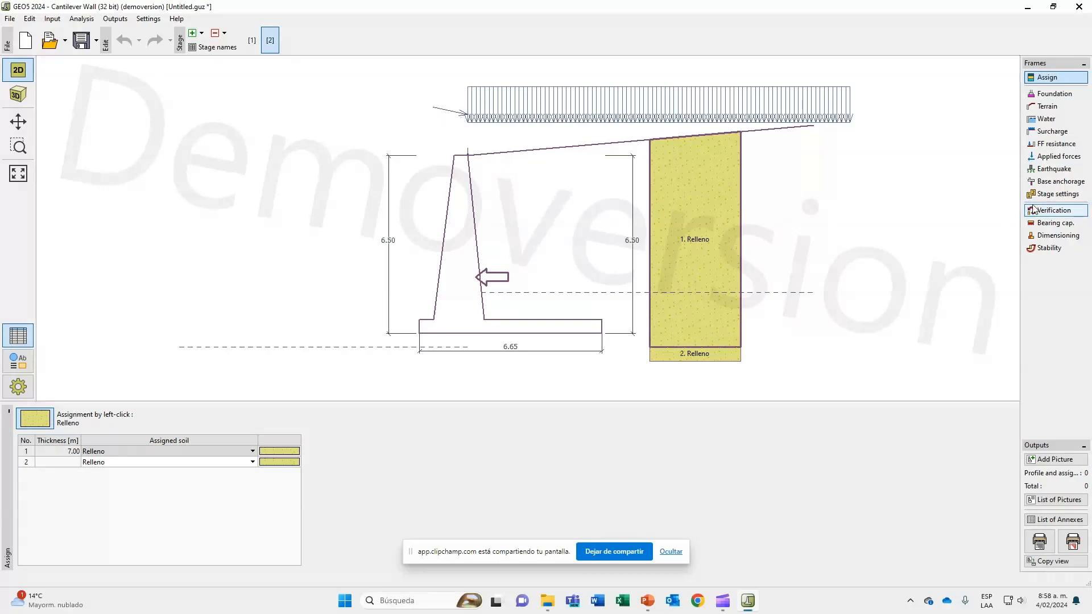
pyautogui.click(1052, 210)
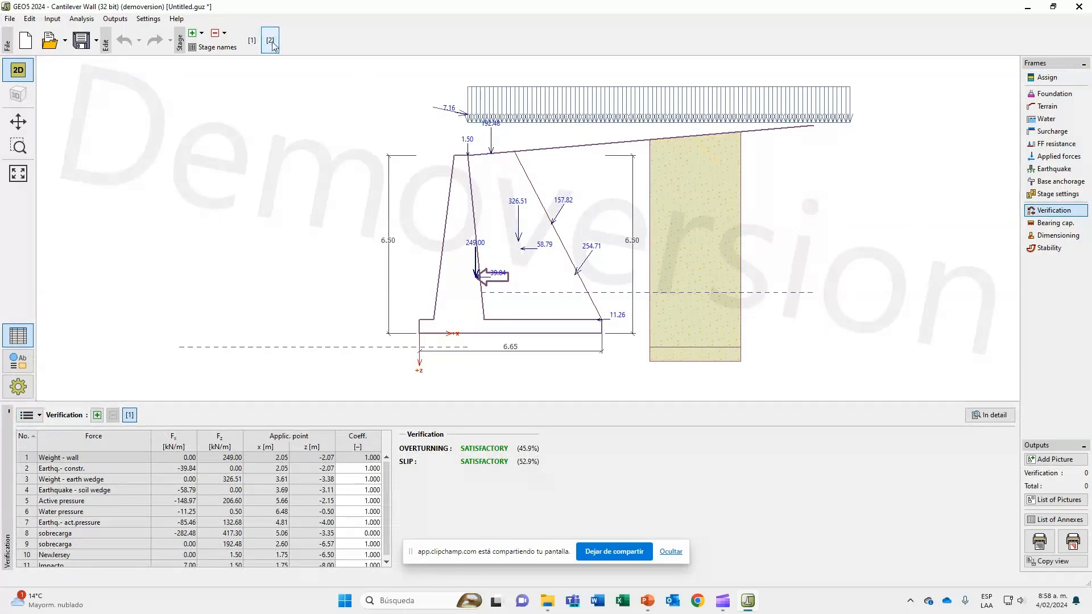
pyautogui.click(215, 32)
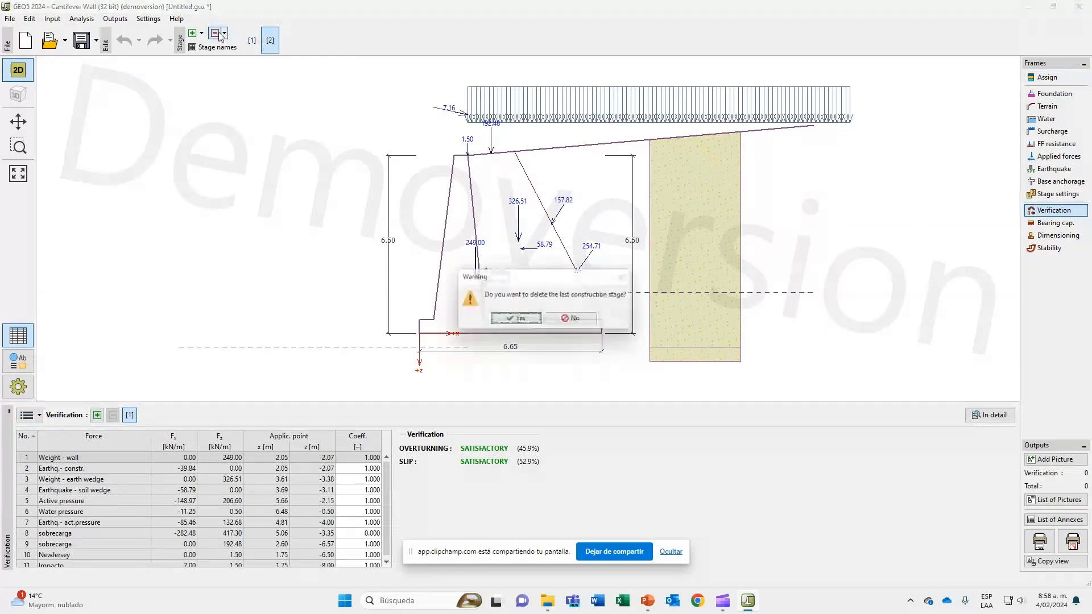
pyautogui.click(515, 320)
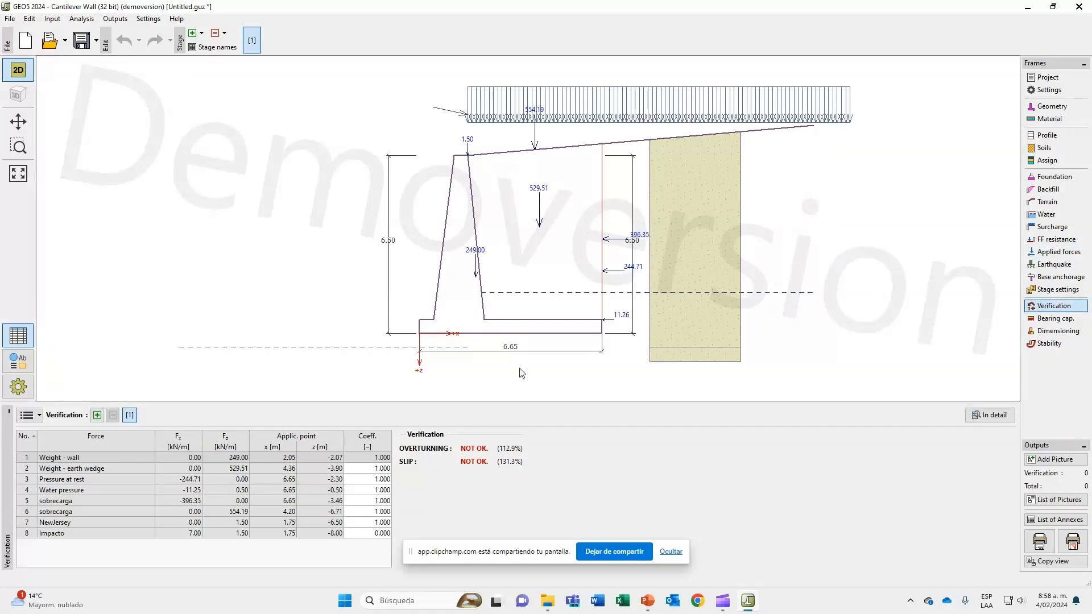
# Compare the foundation soil bearing capacity calculation options for the wall and set the calculation to Do not calculate.
pyautogui.click(1045, 322)
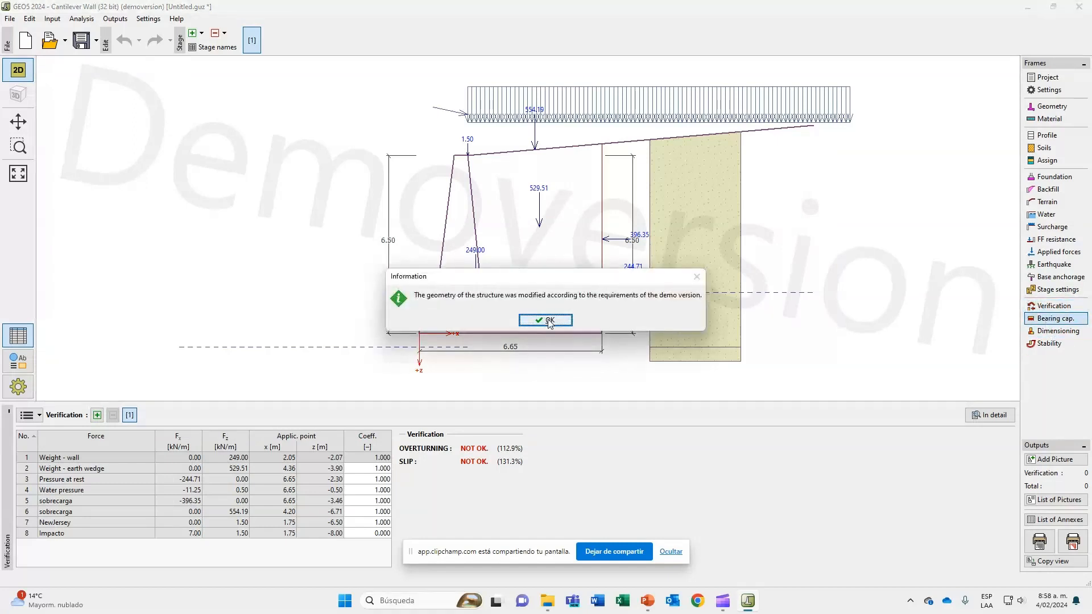
pyautogui.click(547, 321)
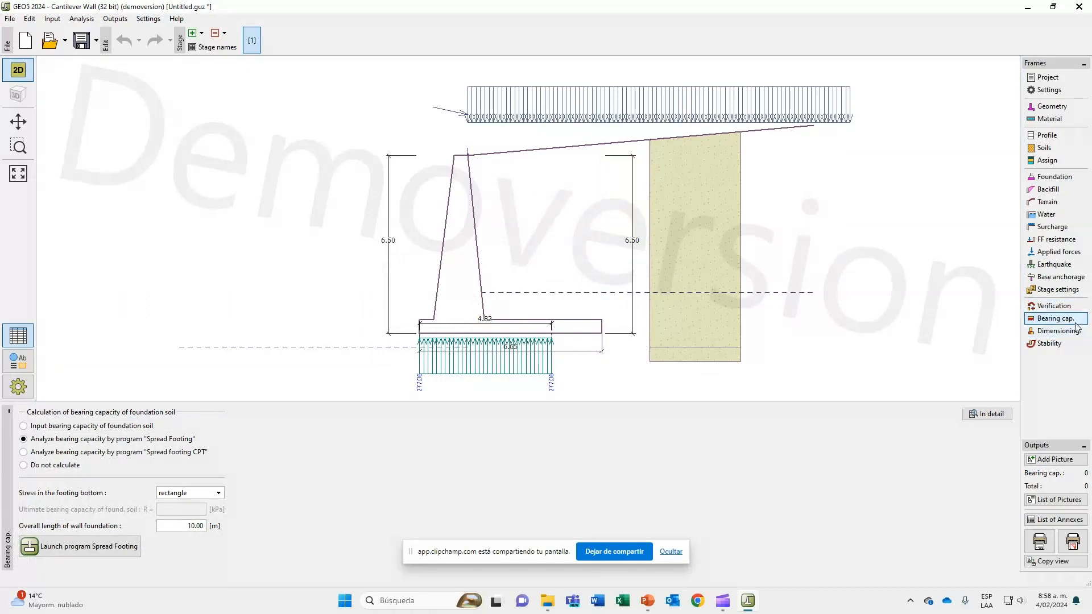
pyautogui.click(95, 430)
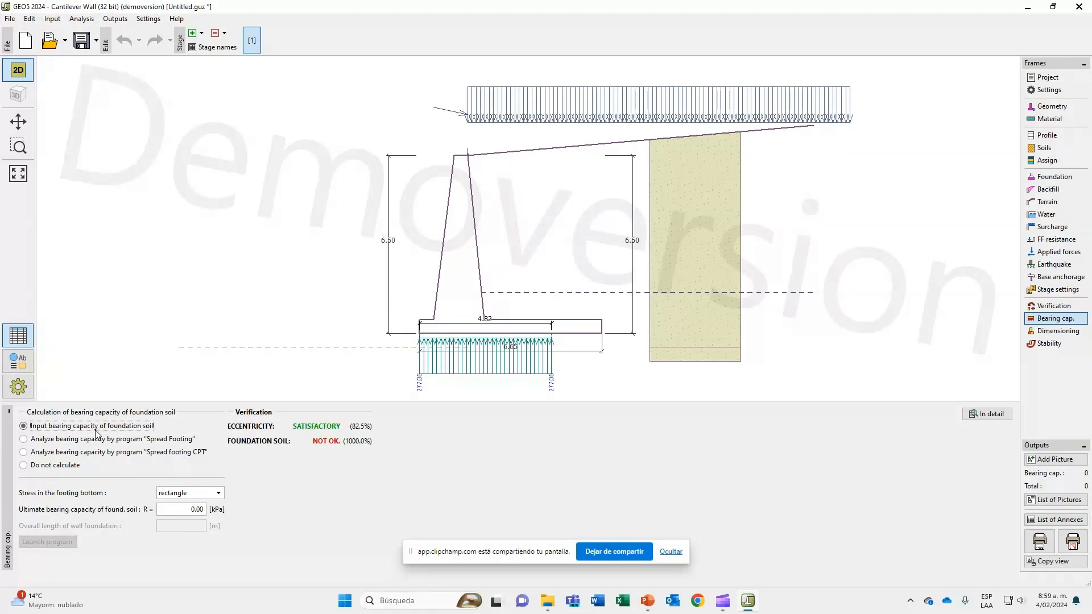
pyautogui.click(179, 510)
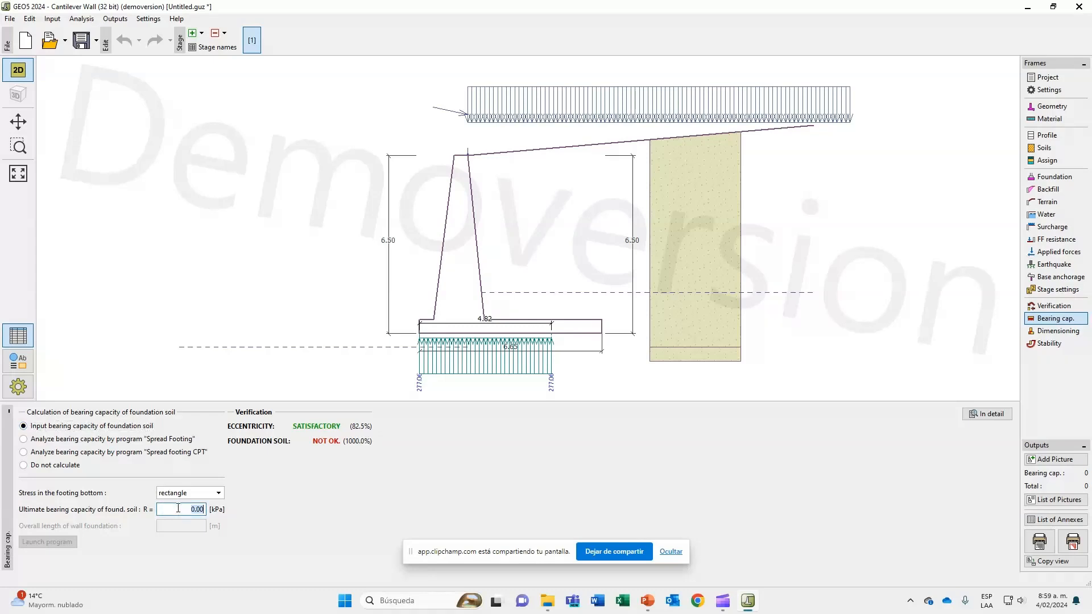
pyautogui.click(170, 441)
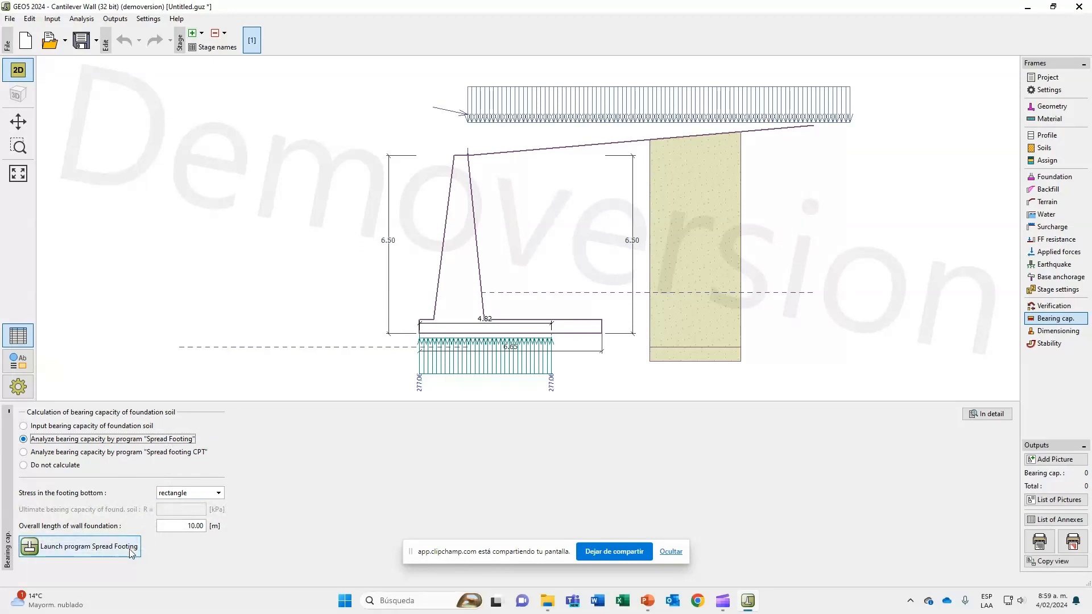
pyautogui.click(120, 453)
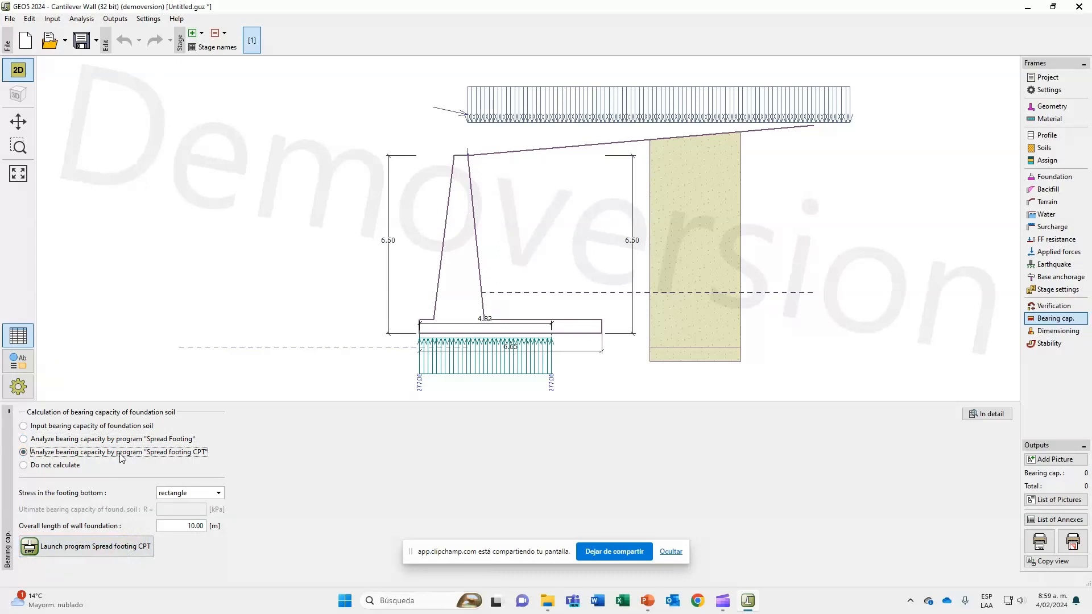
pyautogui.click(74, 470)
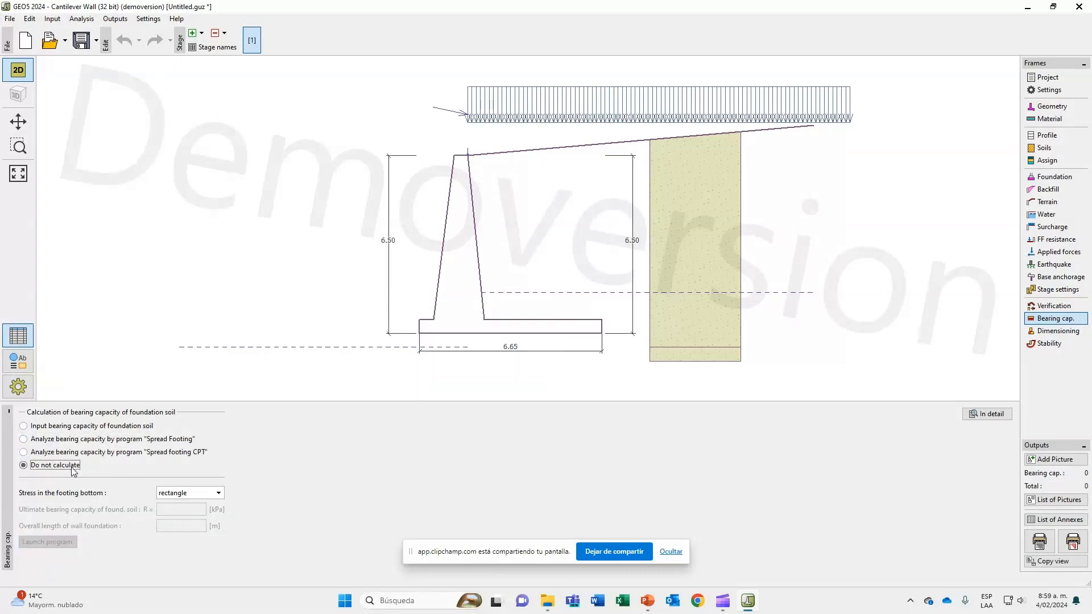
# Open the wall's dimensioning, accept the demo geometry notice, and examine the reinforcement checks with the moment and shear diagrams.
pyautogui.click(1056, 334)
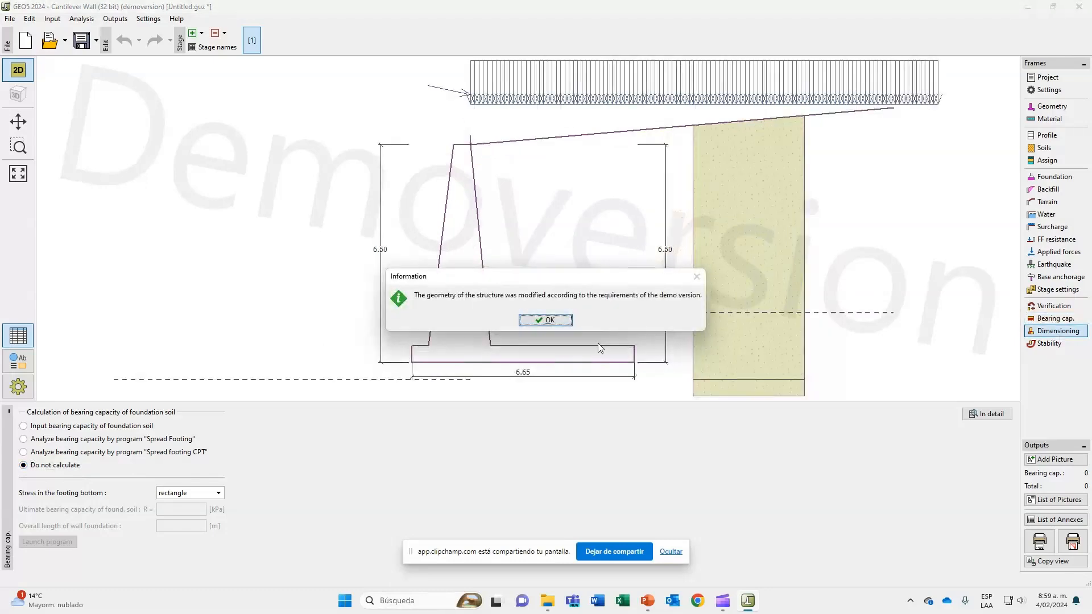
pyautogui.click(549, 318)
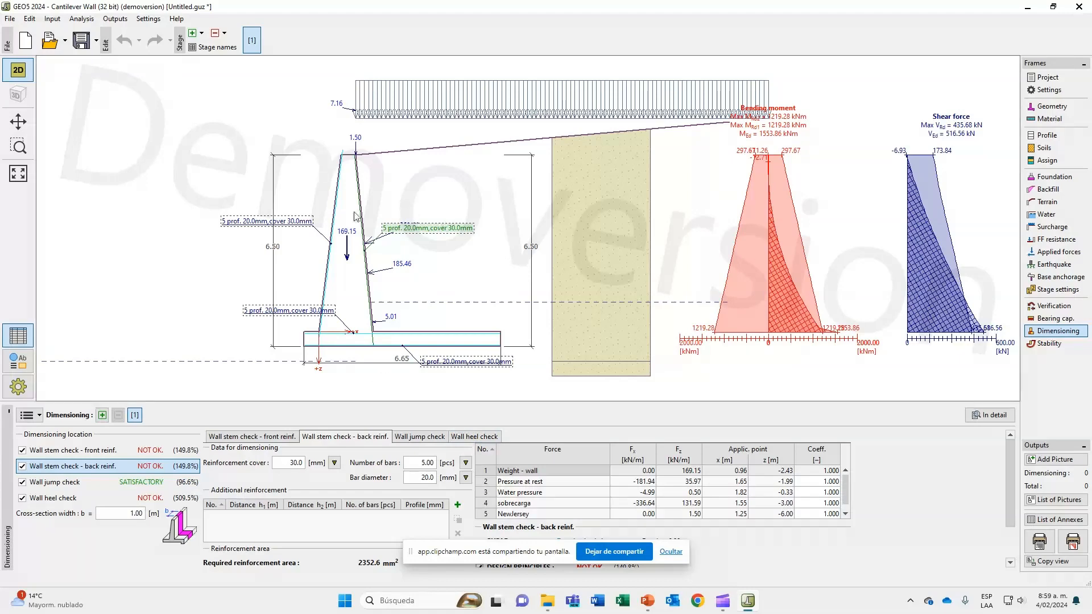
pyautogui.scroll(3, 447, 217)
pyautogui.scroll(-2, 455, 222)
pyautogui.scroll(-2, 521, 241)
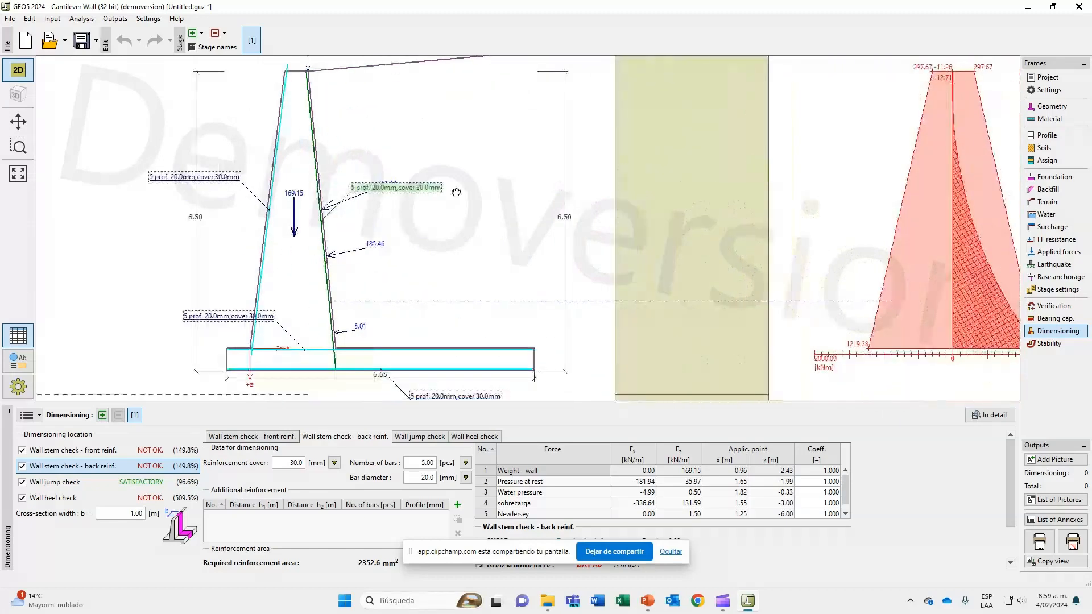
# Open the wall model in Slope Stability and review its soils, assignment, anchors, surcharge, water and earthquake inputs.
pyautogui.click(1049, 343)
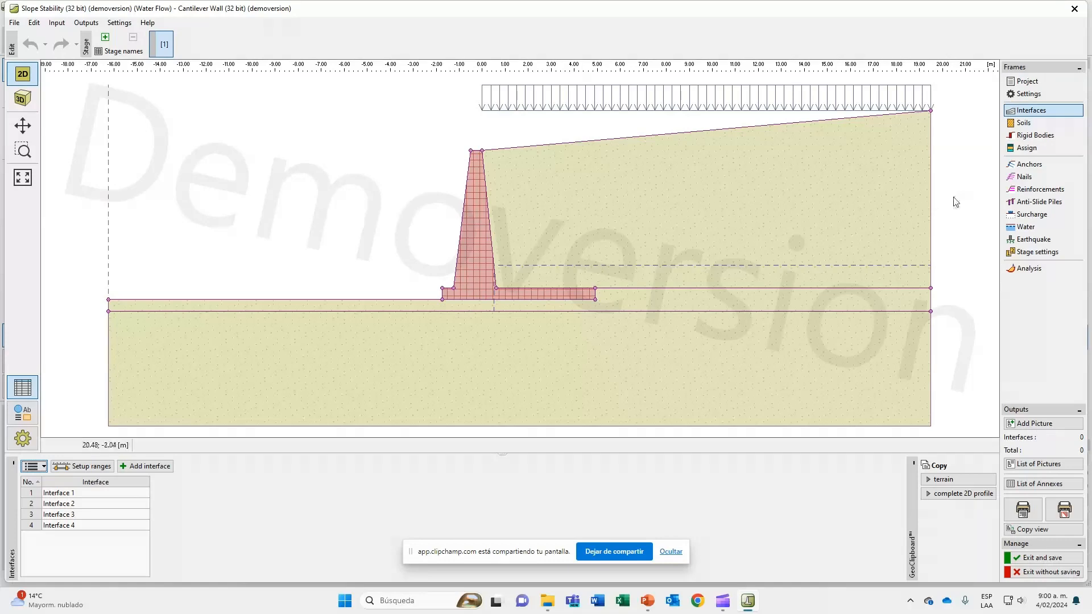
pyautogui.click(1028, 125)
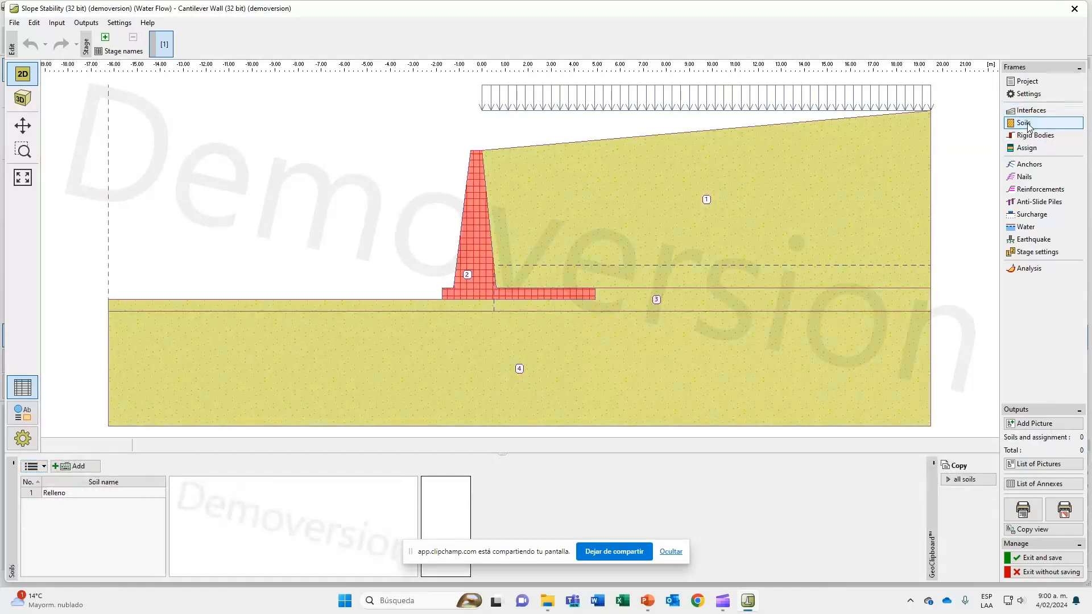
pyautogui.click(1027, 149)
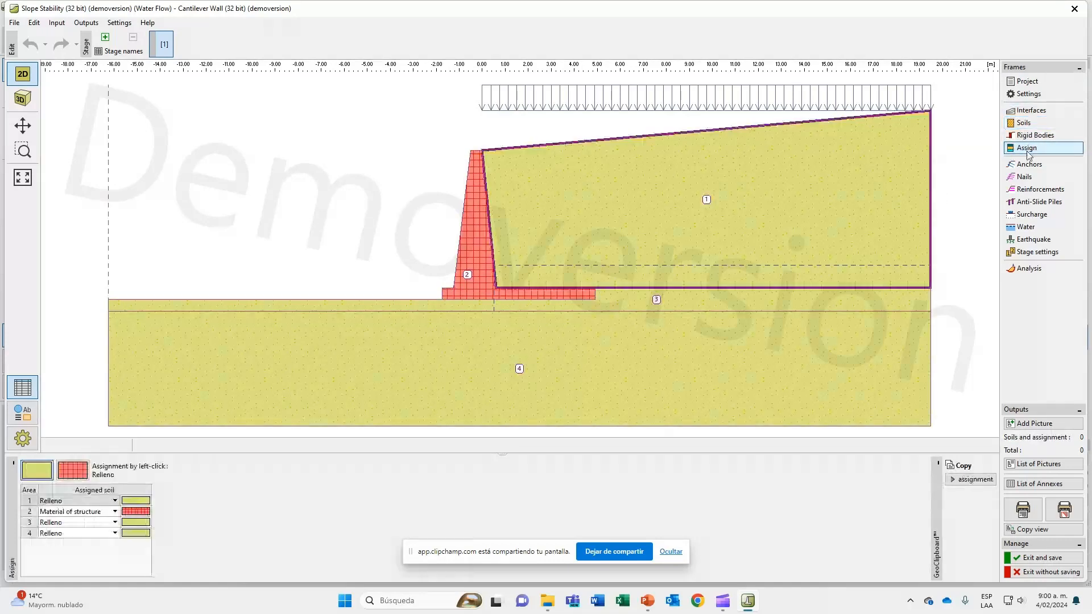
pyautogui.click(1028, 164)
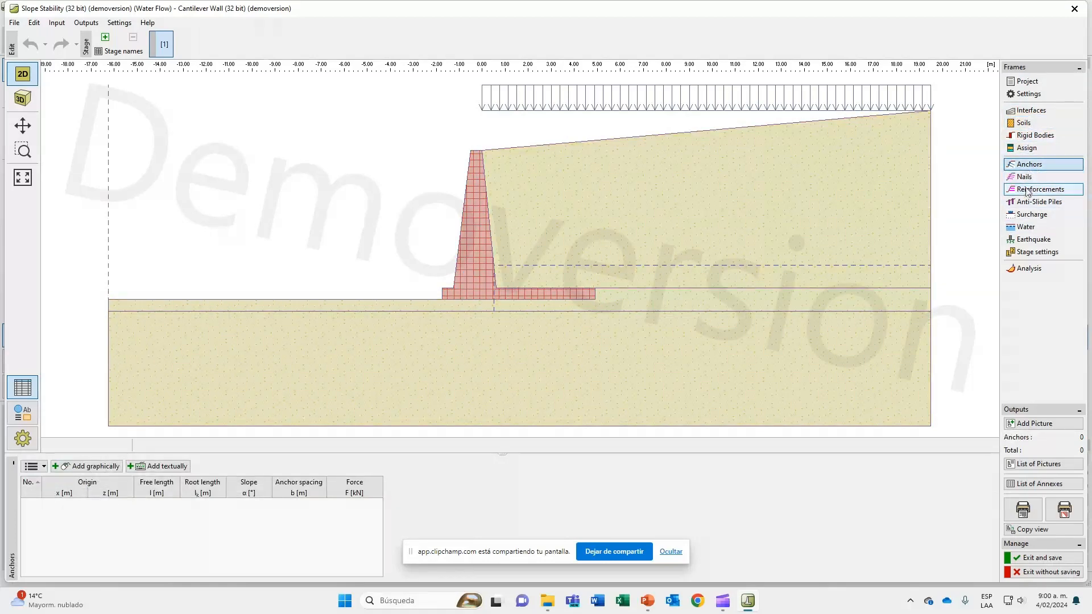
pyautogui.click(1041, 219)
pyautogui.click(1040, 230)
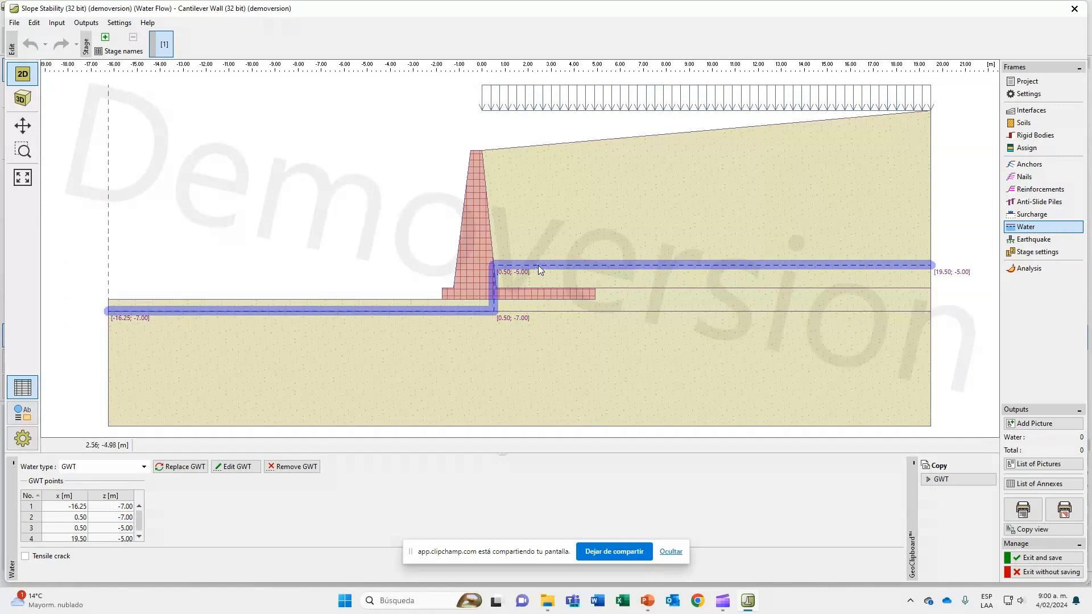
pyautogui.click(1057, 241)
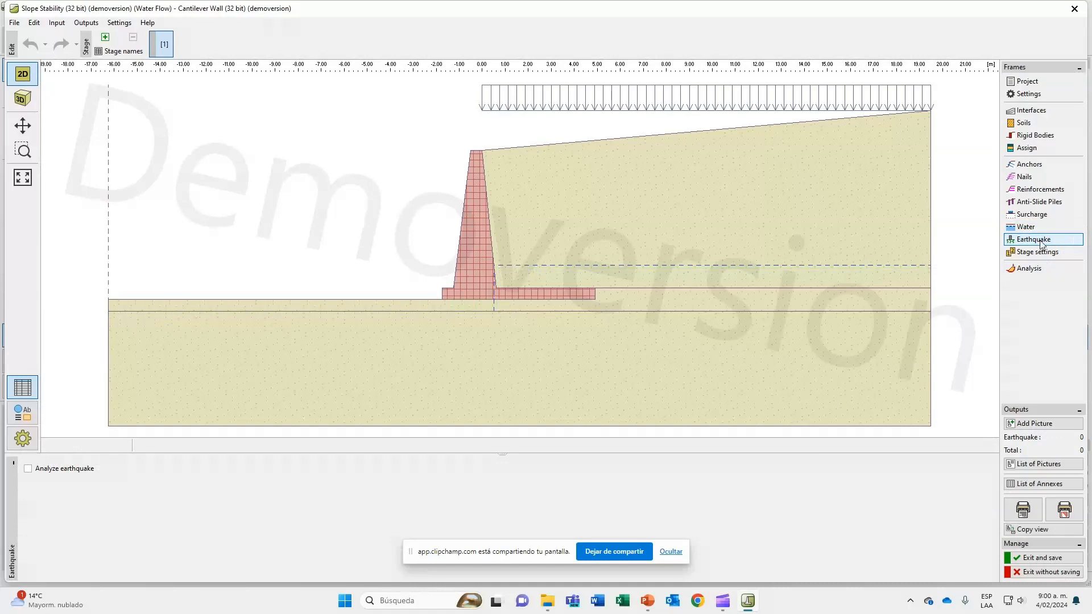
# Check the design situation options in the slope stability stage settings and keep it as permanent.
pyautogui.click(1037, 256)
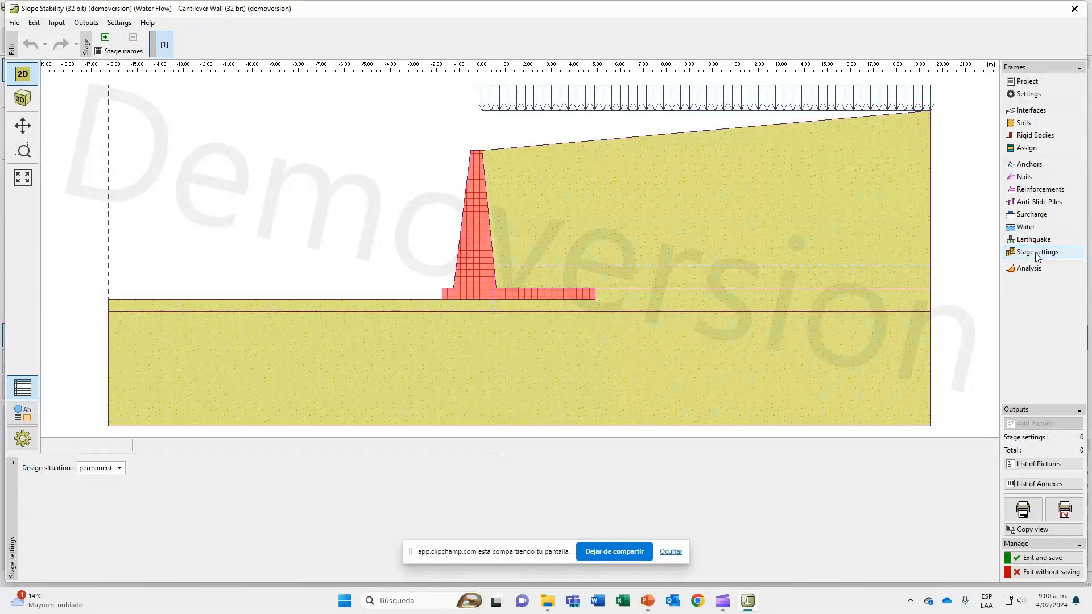
pyautogui.click(118, 469)
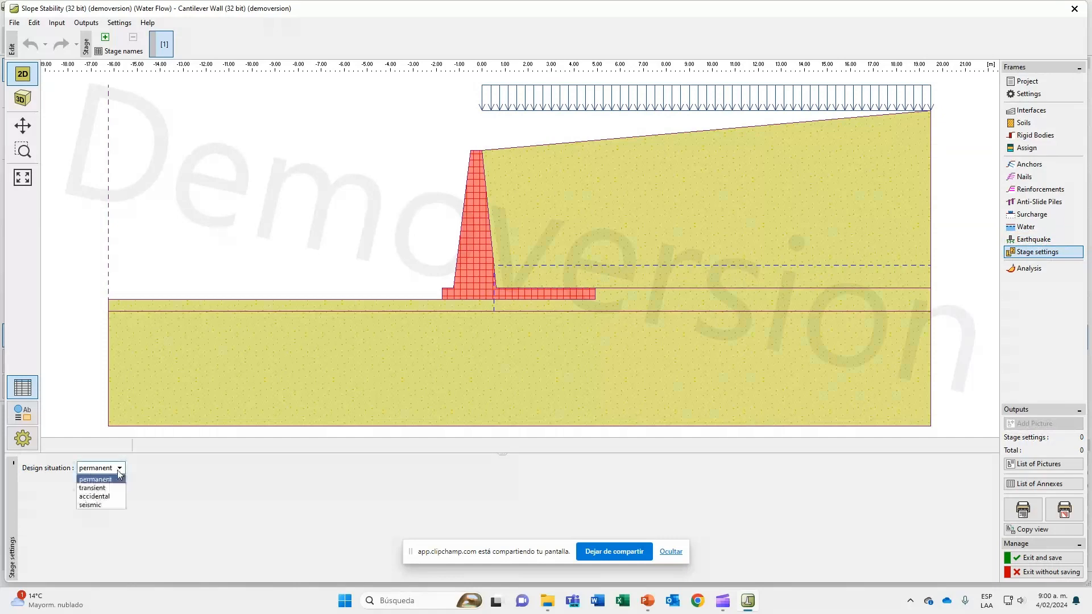
pyautogui.click(119, 477)
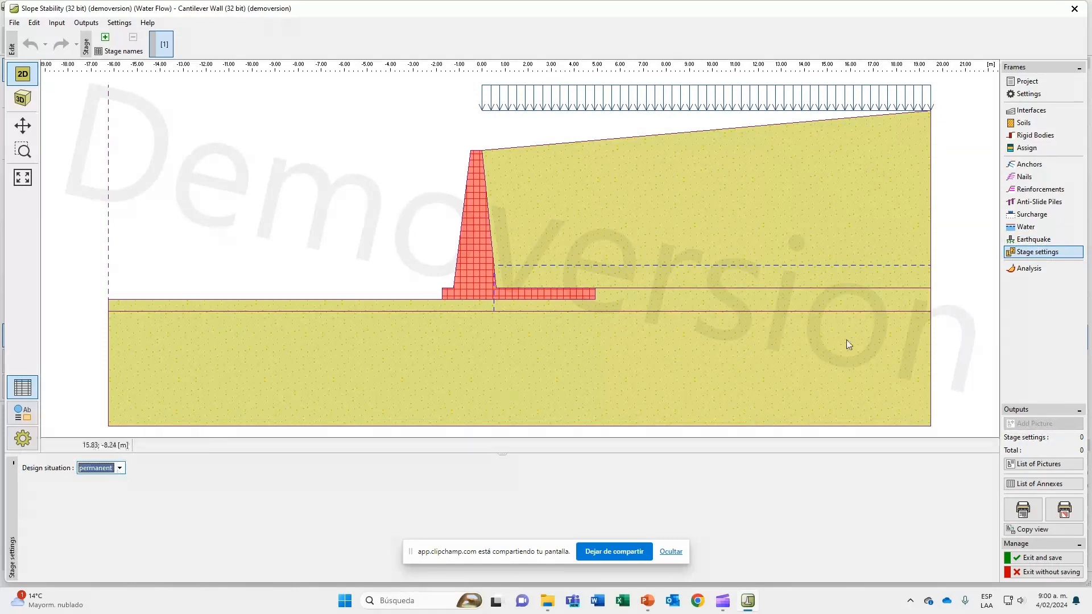
# Run the slope stability analysis for a circular slip surface using the Bishop method with optimization.
pyautogui.click(1024, 271)
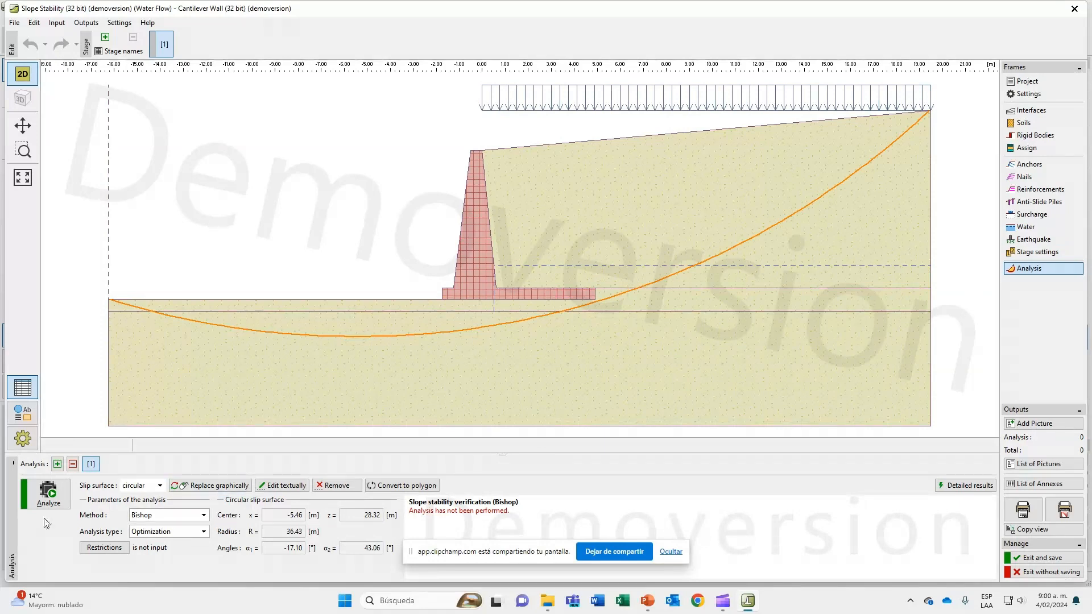
pyautogui.click(168, 516)
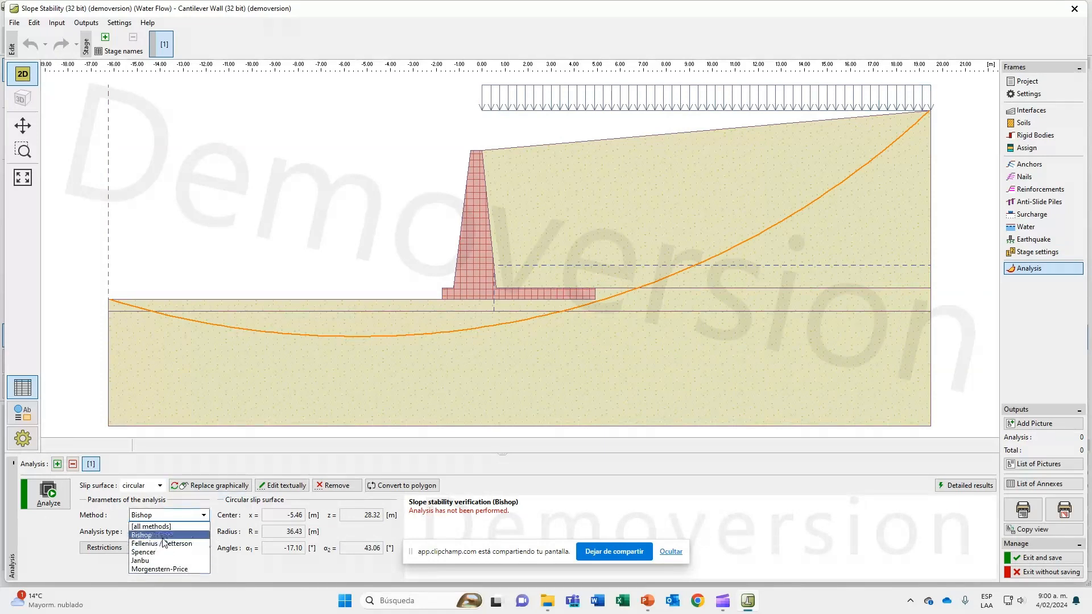
pyautogui.click(163, 535)
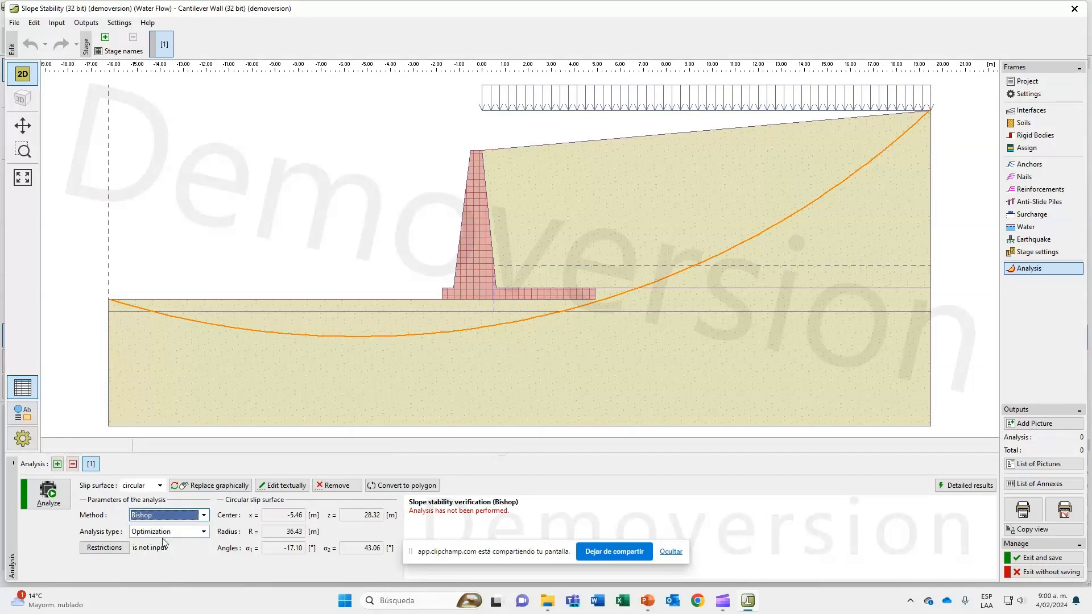
pyautogui.click(47, 495)
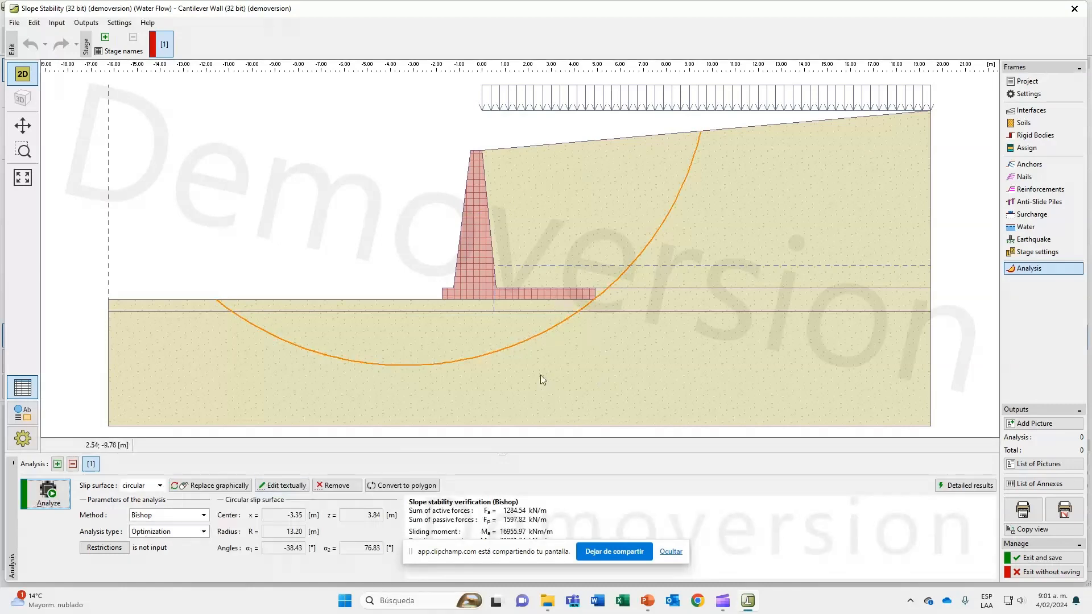
# Examine the optimized slip surface and enlarge the results area to read the slope stability factor of safety.
pyautogui.scroll(-1, 584, 437)
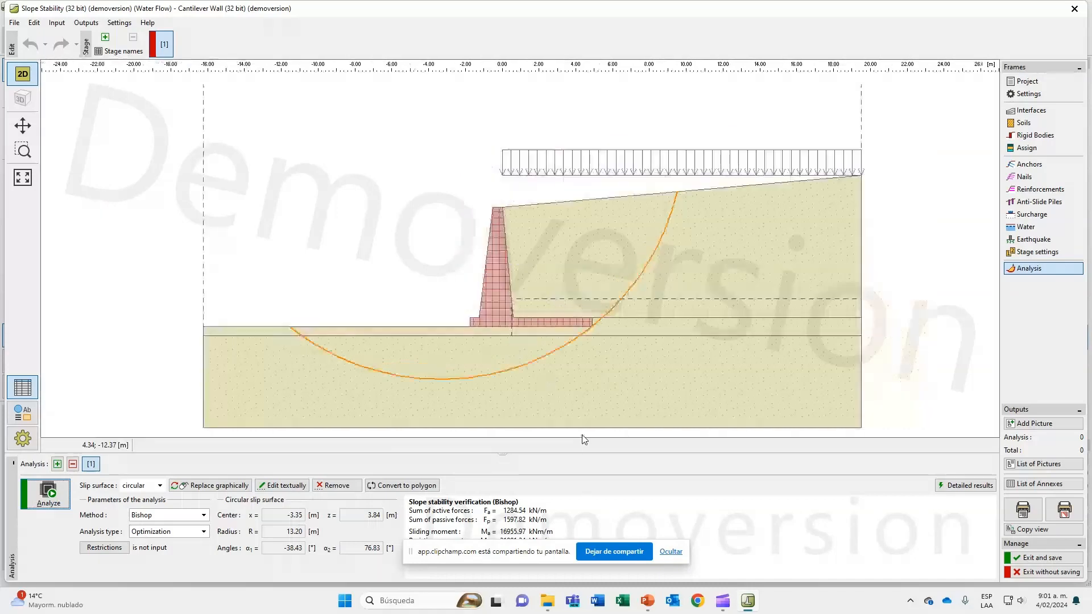
pyautogui.scroll(1, 582, 438)
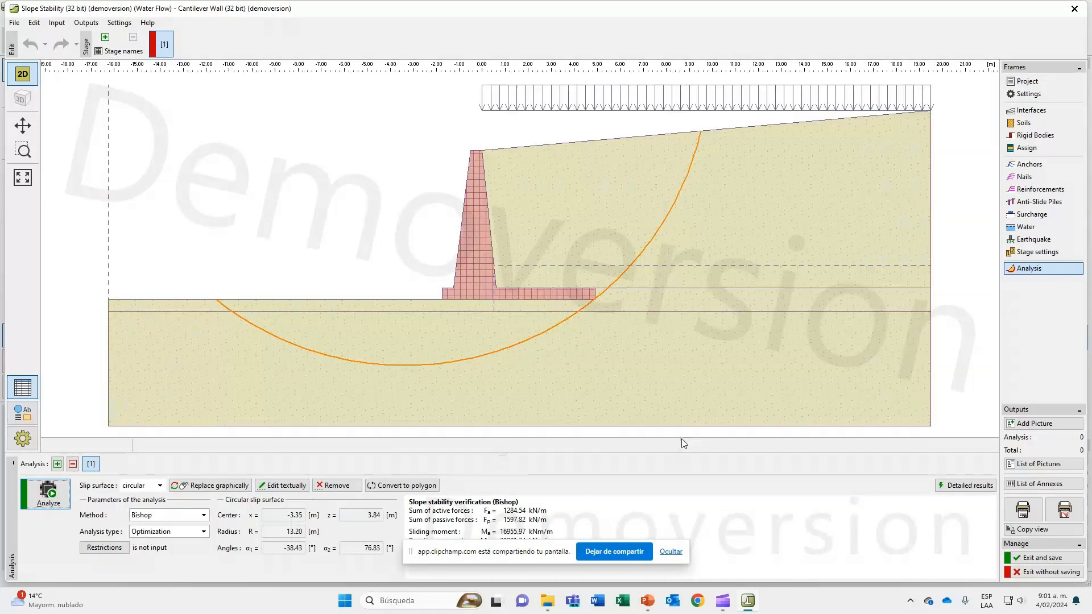
pyautogui.moveTo(502, 453); pyautogui.dragTo(509, 403)
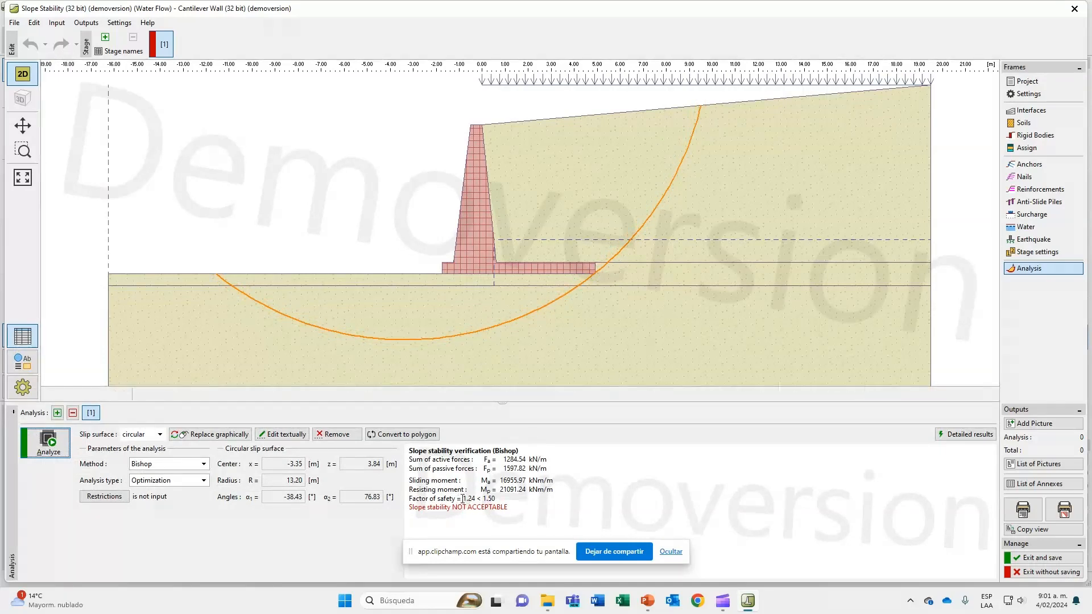
pyautogui.moveTo(463, 498); pyautogui.dragTo(498, 499)
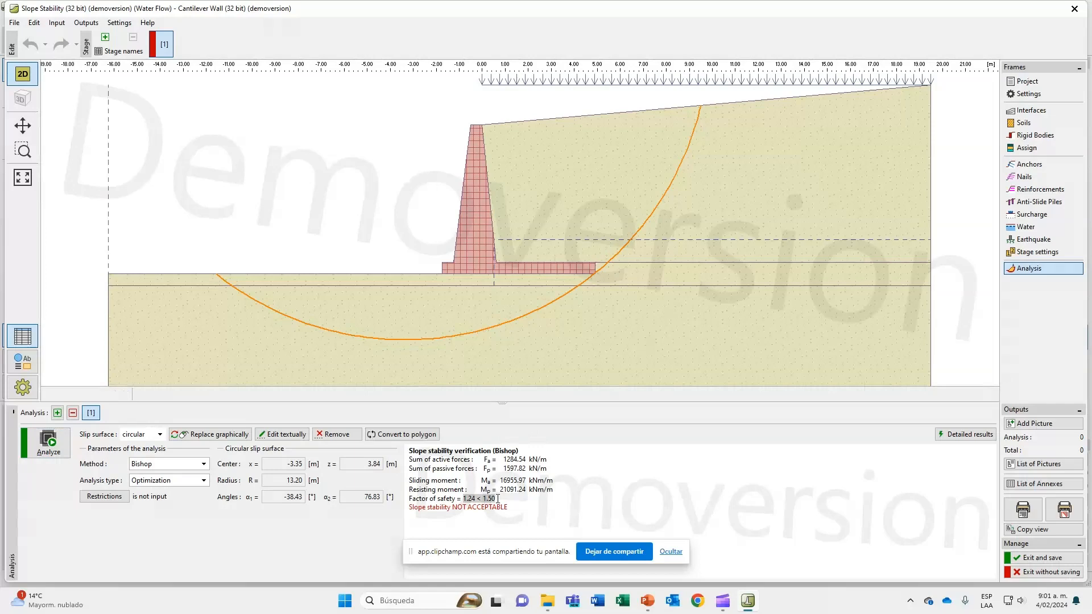
pyautogui.click(497, 499)
# Save and leave the slope stability analysis, and return to the wall's overturning and slip verification, accepting the demo notice.
pyautogui.click(1040, 558)
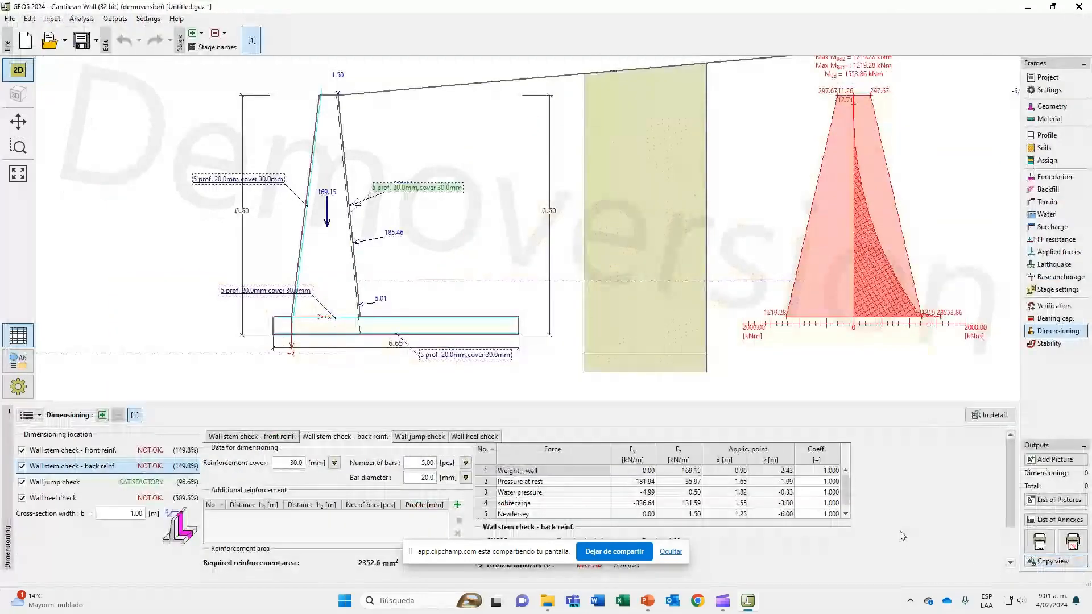
pyautogui.click(1054, 306)
pyautogui.click(547, 320)
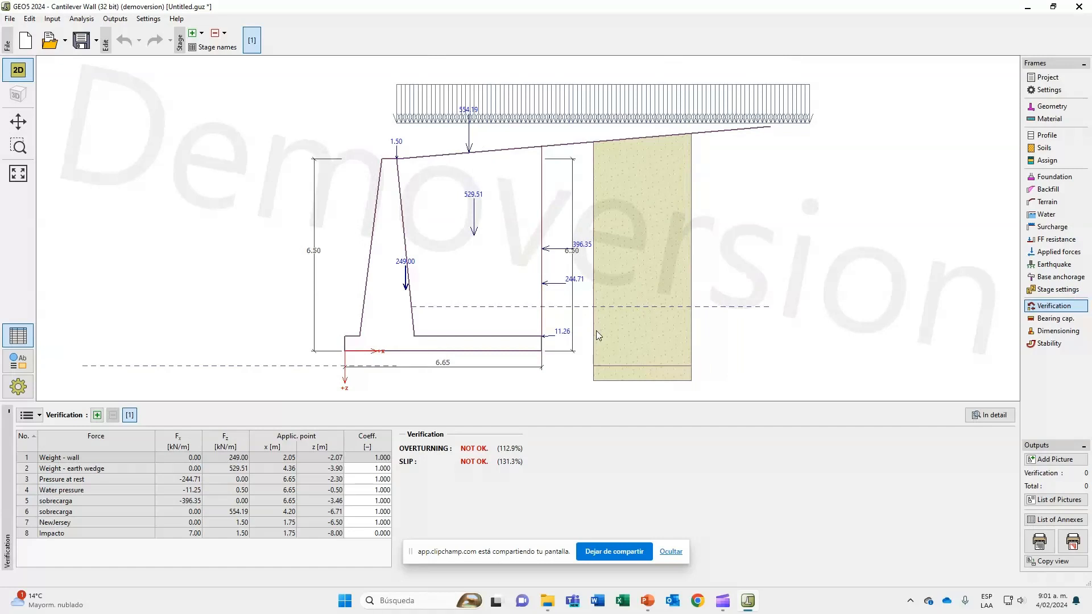
# Start a new report picture of the wall verification and name it "Ejercicio en clase", leaving the description empty.
pyautogui.click(1053, 460)
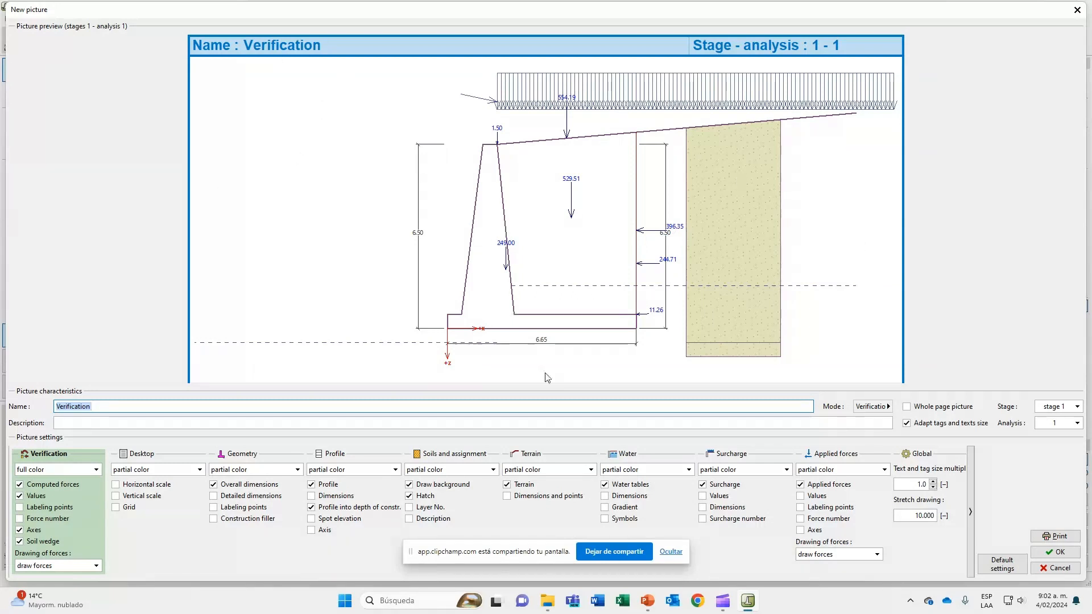
pyautogui.doubleClick(80, 405)
pyautogui.write('V')
pyautogui.write('jercicio en clase')
pyautogui.click(66, 422)
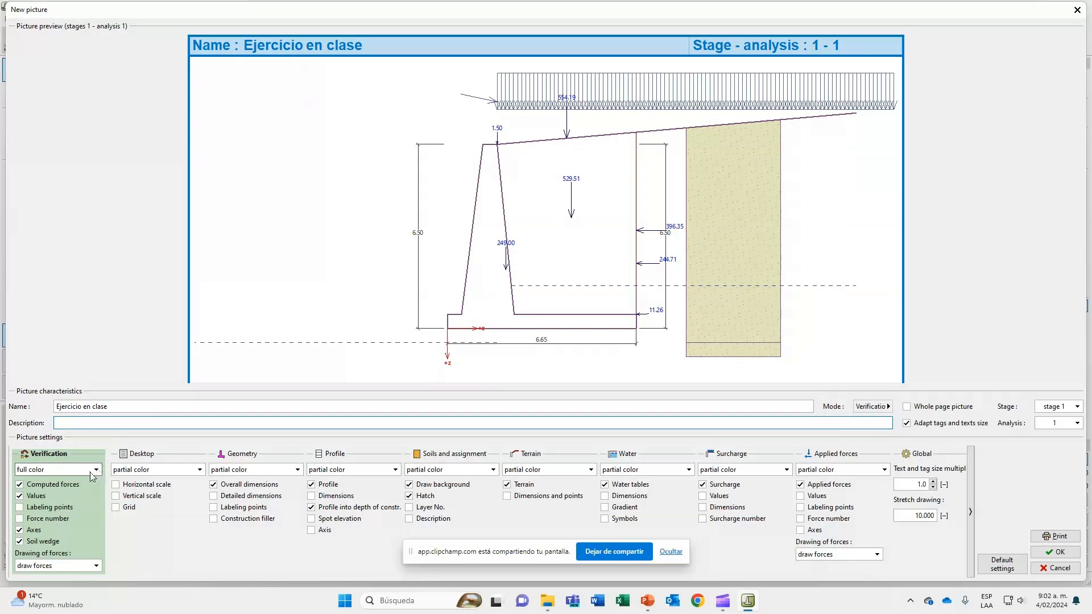
# Compare the picture preview with and without the computed forces and their values, keeping both displayed.
pyautogui.click(51, 485)
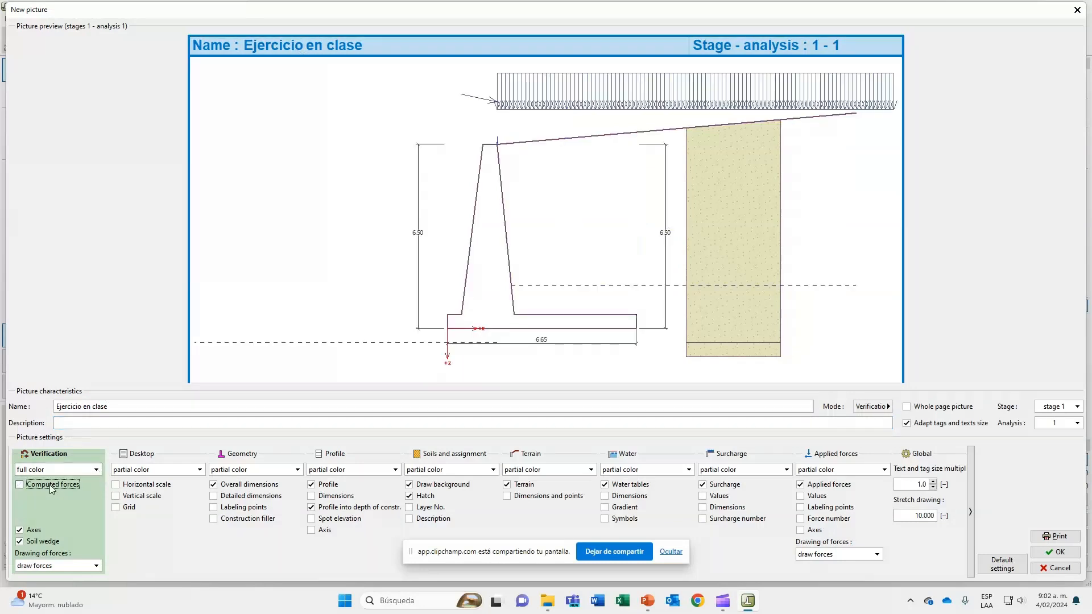
pyautogui.click(50, 484)
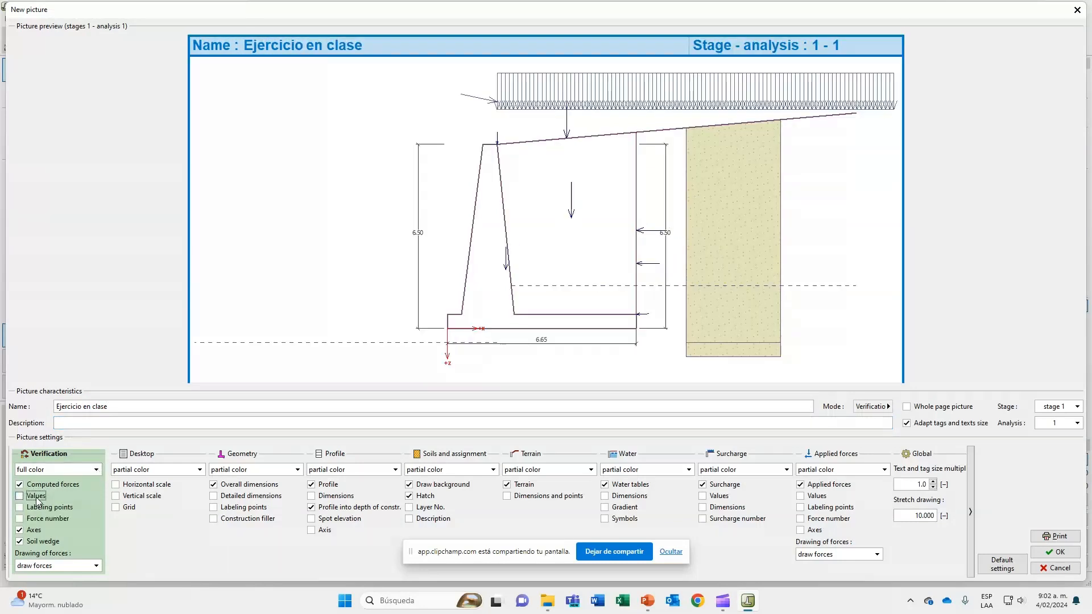
pyautogui.click(36, 497)
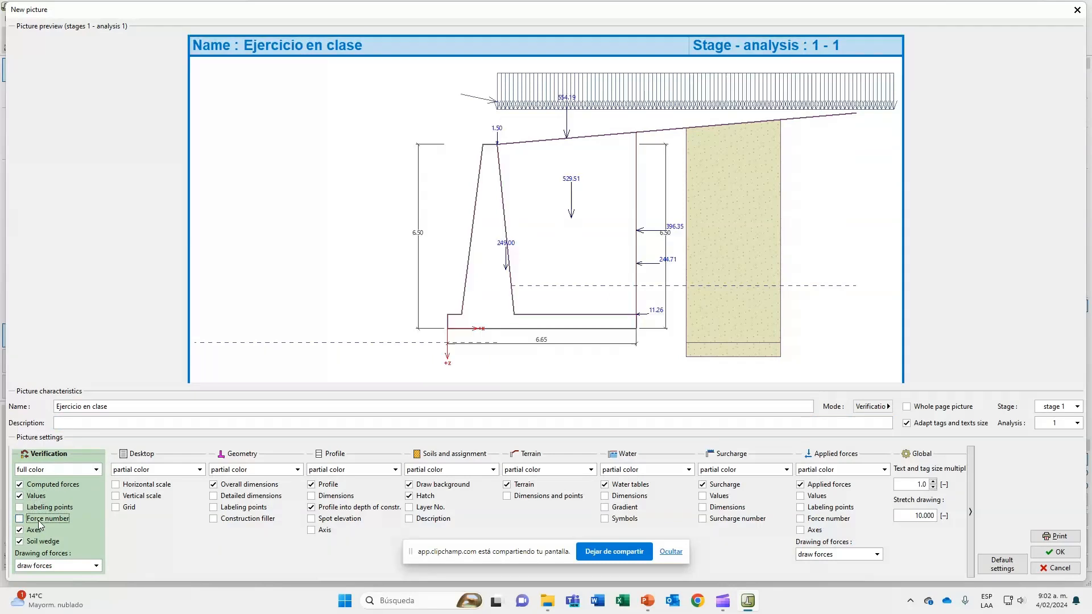
# Compare the picture preview with and without the axes and the soil wedge, keeping both displayed.
pyautogui.click(38, 531)
pyautogui.click(36, 530)
pyautogui.click(39, 541)
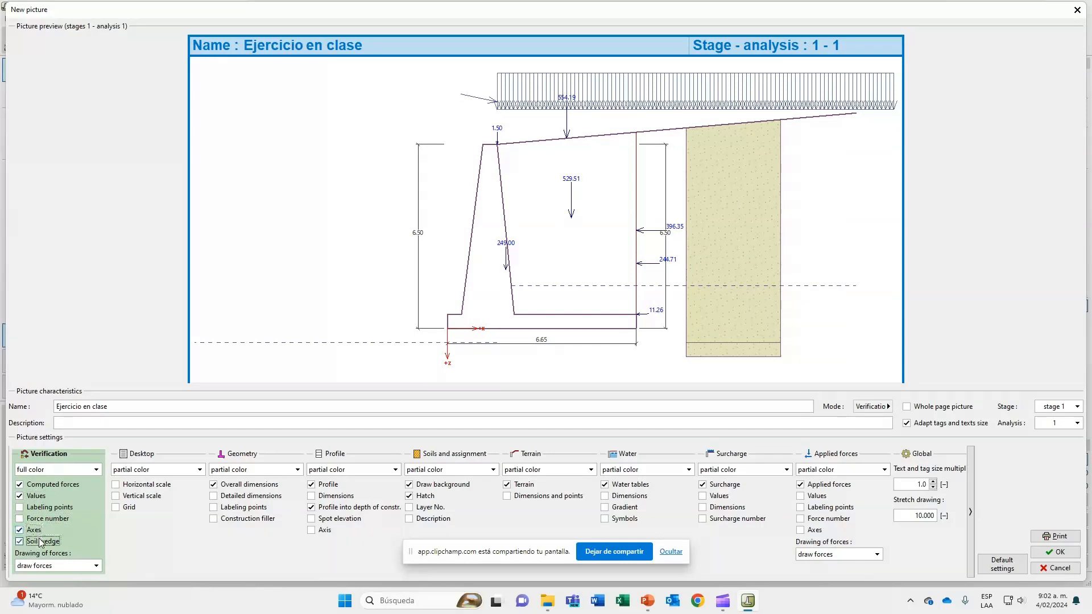
pyautogui.click(40, 542)
# Check the print preview of the "Ejercicio en clase" picture, close it and add the picture to the outputs.
pyautogui.click(1067, 538)
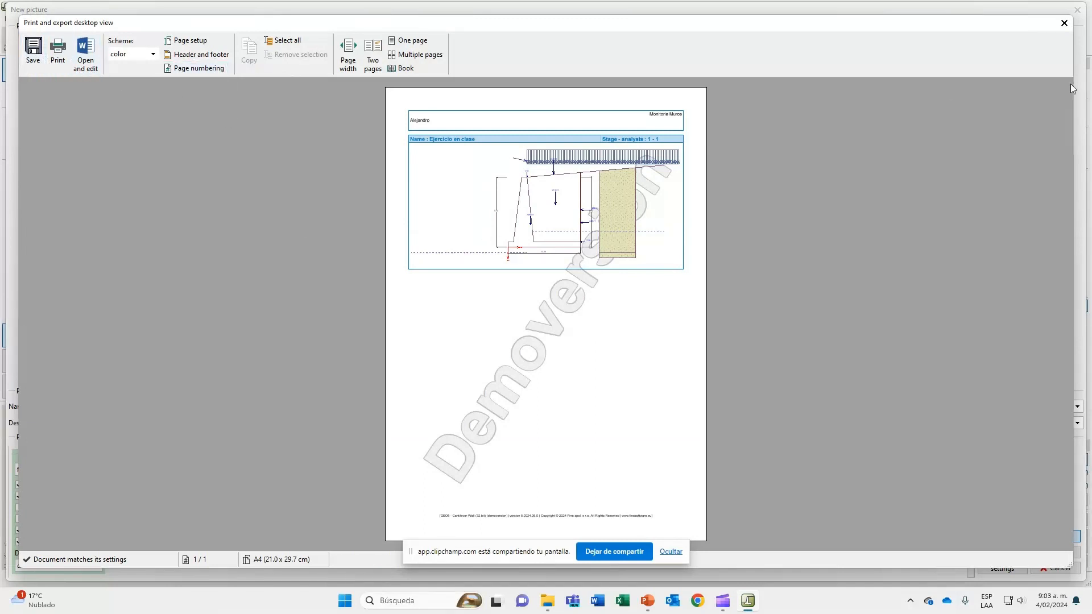
pyautogui.click(1064, 23)
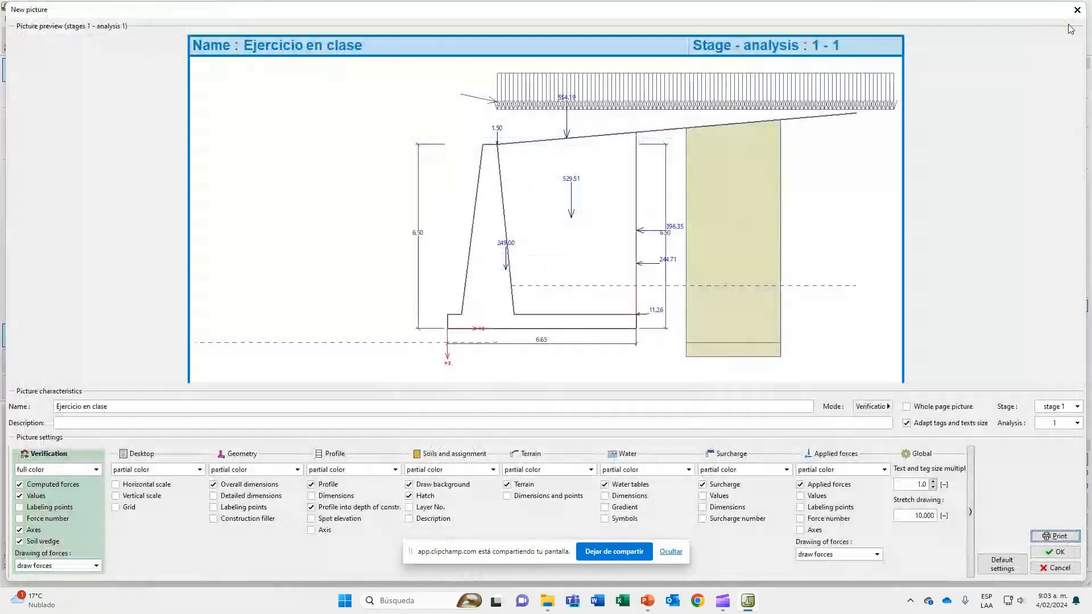
pyautogui.click(1052, 554)
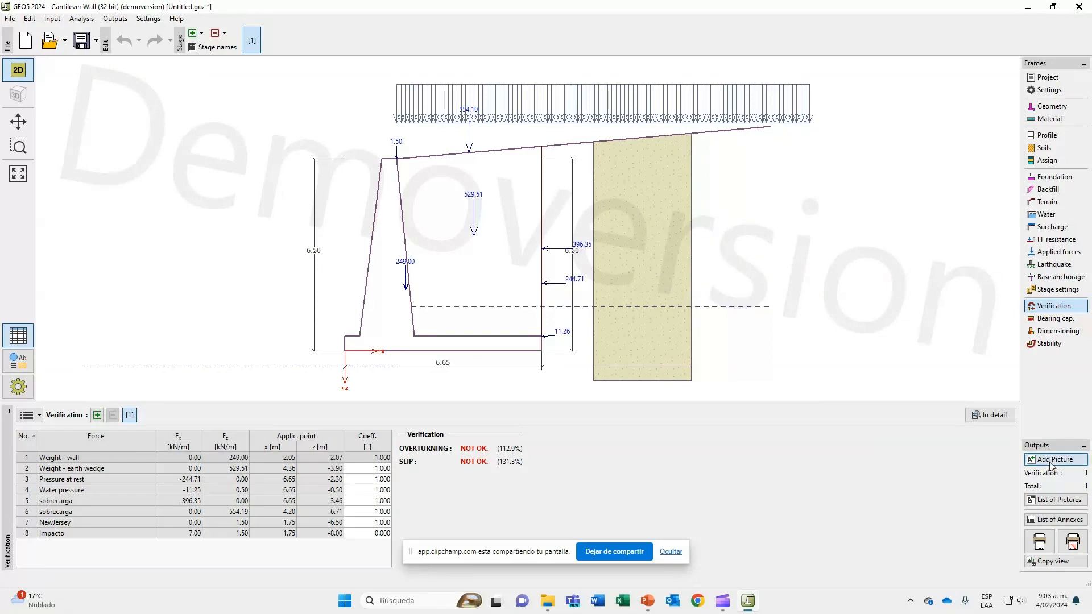
# Add a second verification picture named "Ejercico 2" without the overall dimensions and the computed forces.
pyautogui.click(1050, 465)
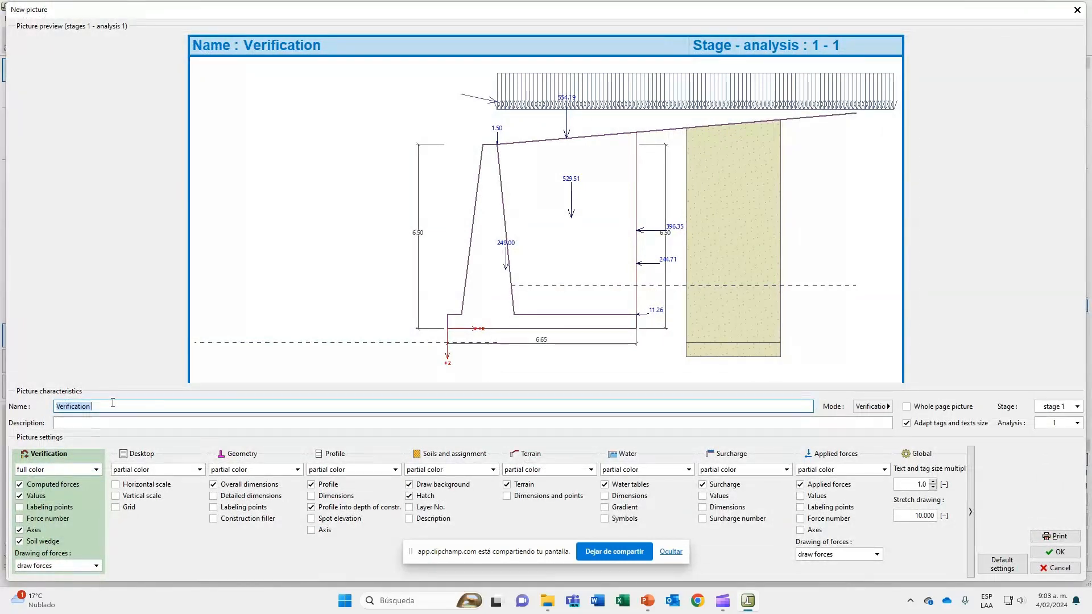
pyautogui.write('Ejercico 2')
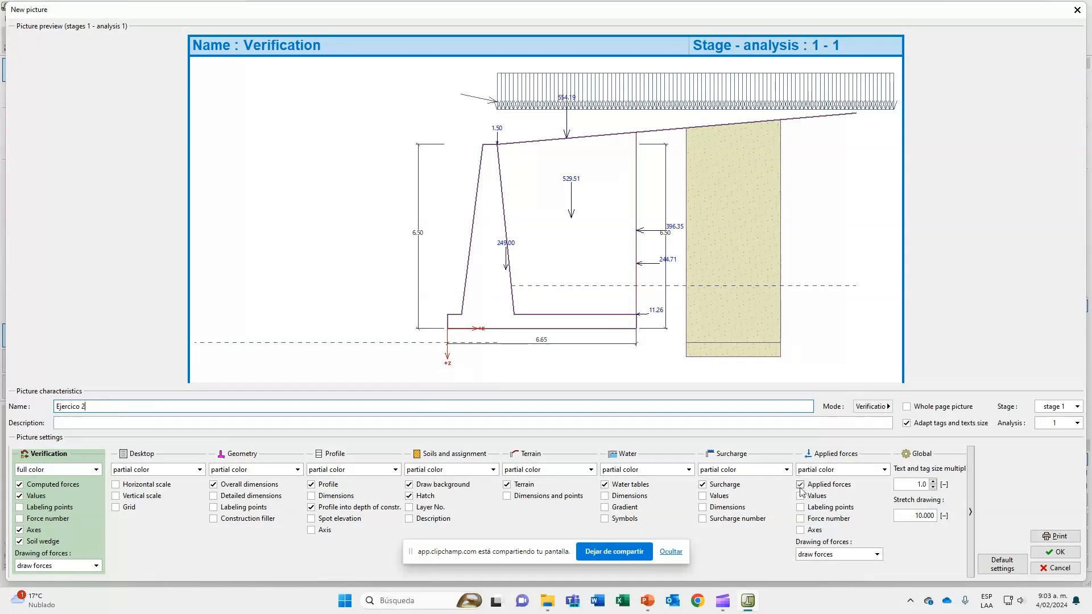
pyautogui.click(311, 507)
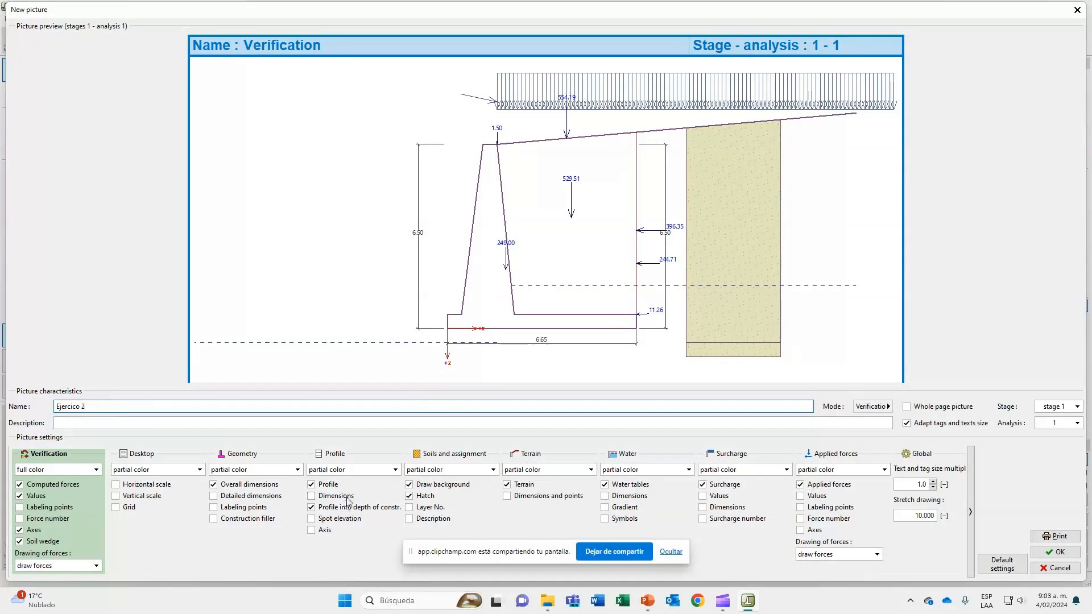
pyautogui.click(270, 490)
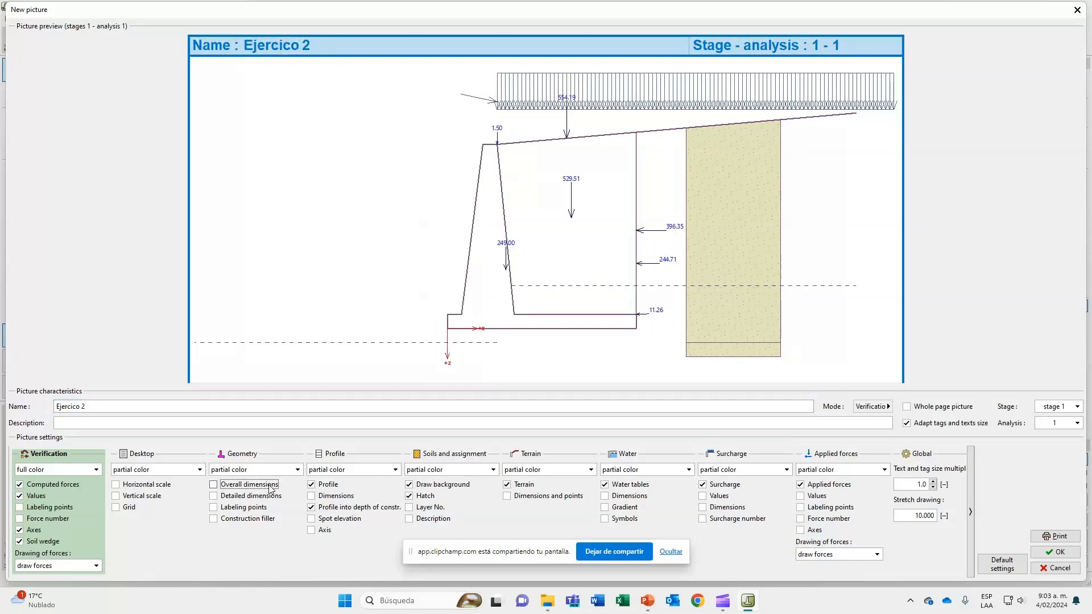
pyautogui.click(36, 484)
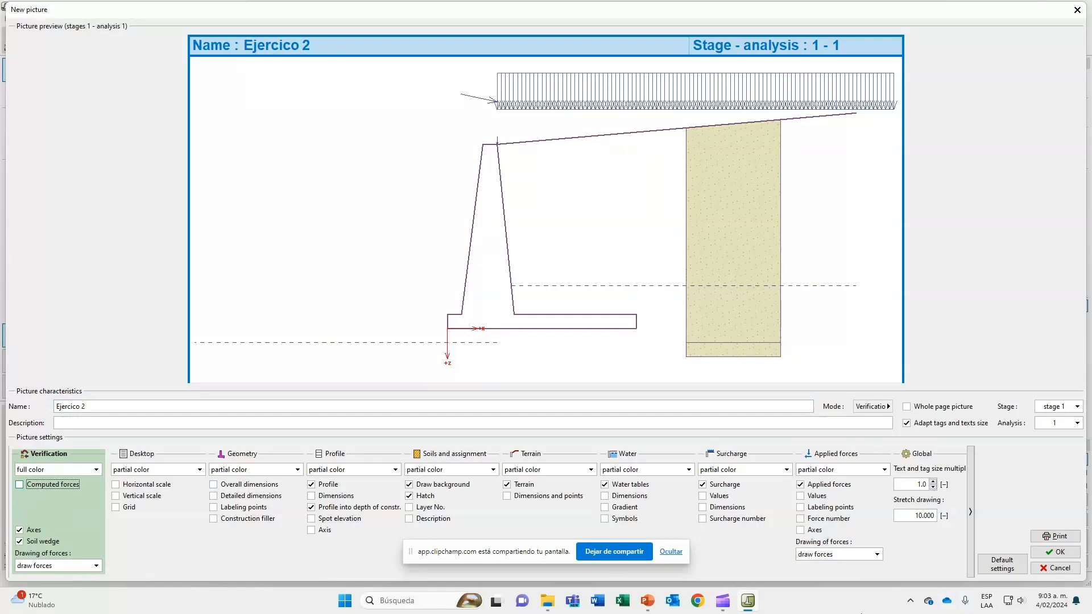
pyautogui.click(1055, 552)
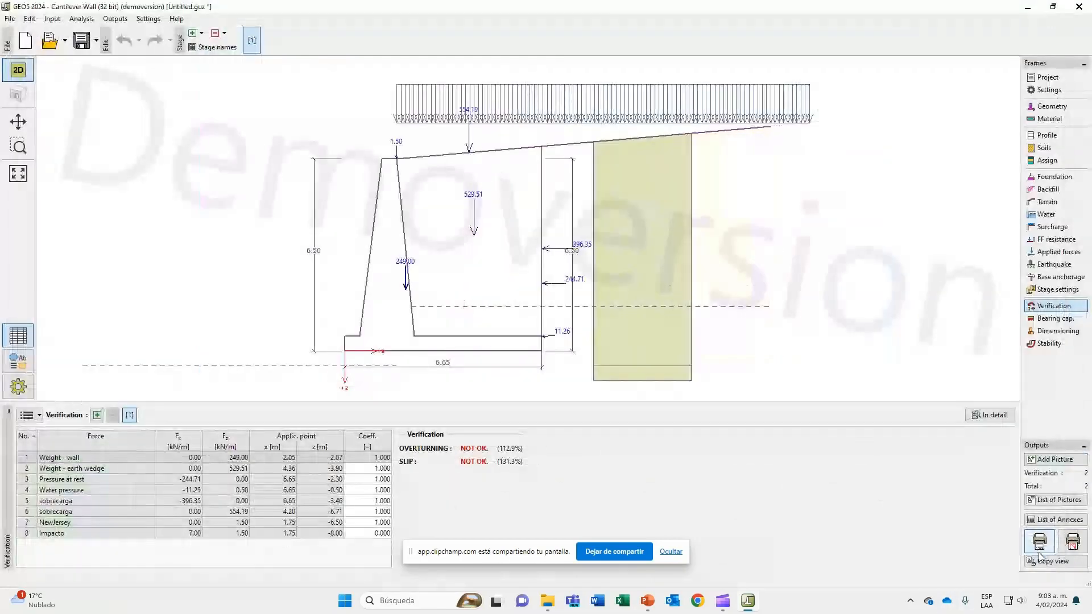
# Open the list of stored pictures and compare "Ejercicio en clase" with "Ejercico 2".
pyautogui.click(1058, 500)
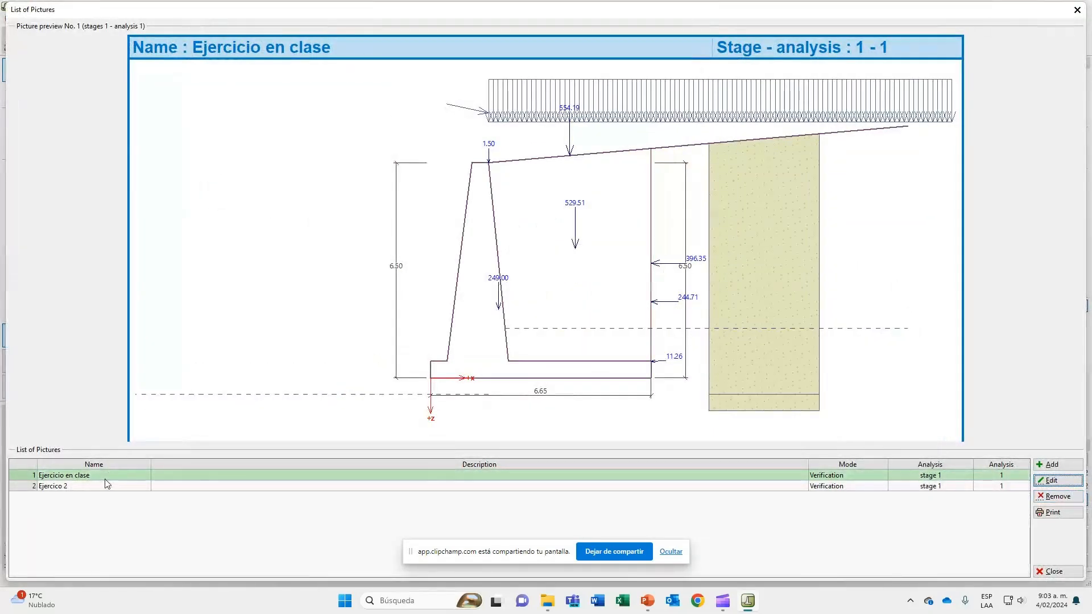
pyautogui.click(107, 484)
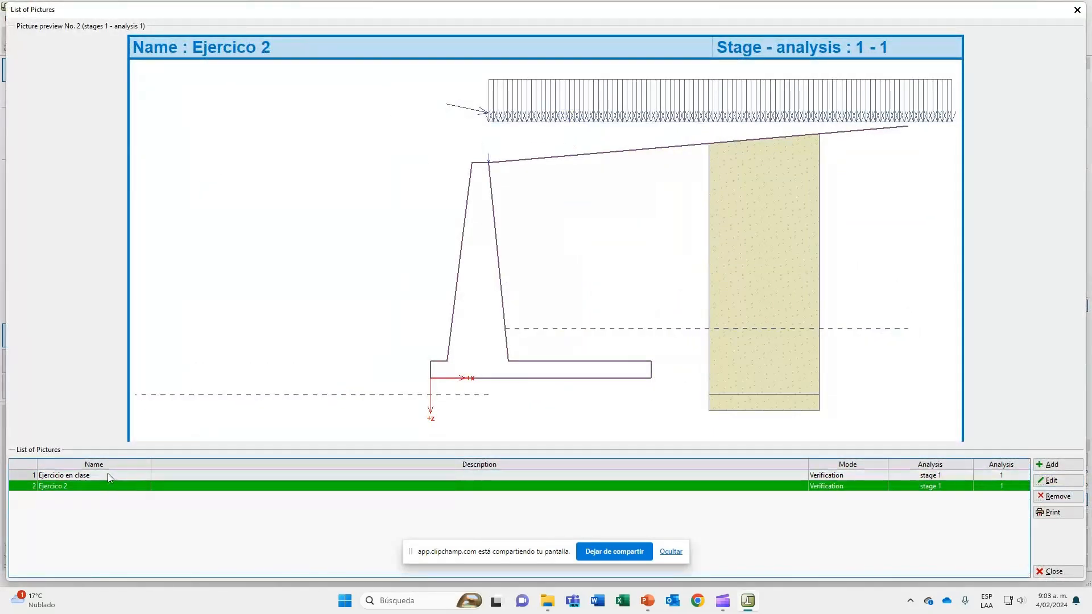
pyautogui.click(107, 475)
pyautogui.click(108, 486)
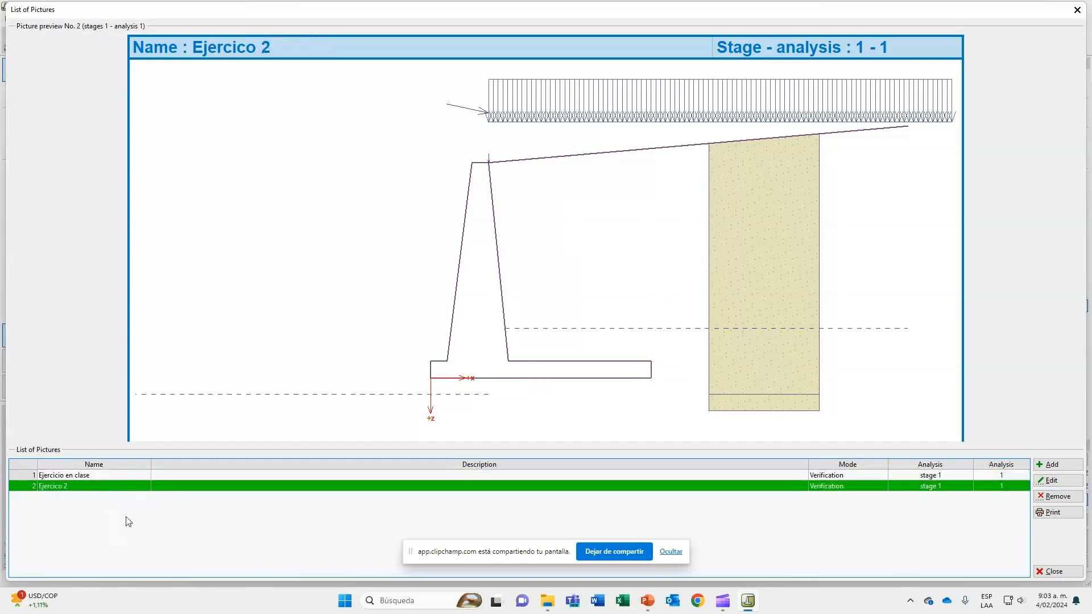
# Check the print preview of "Ejercico 2", then leave it and close the list of pictures.
pyautogui.click(1053, 512)
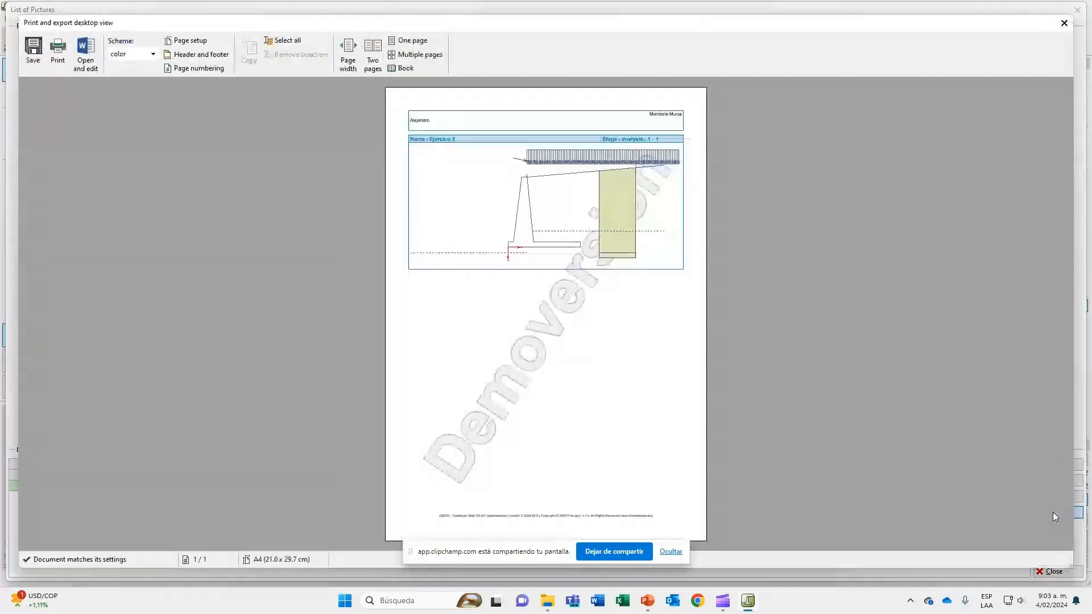
pyautogui.click(1063, 24)
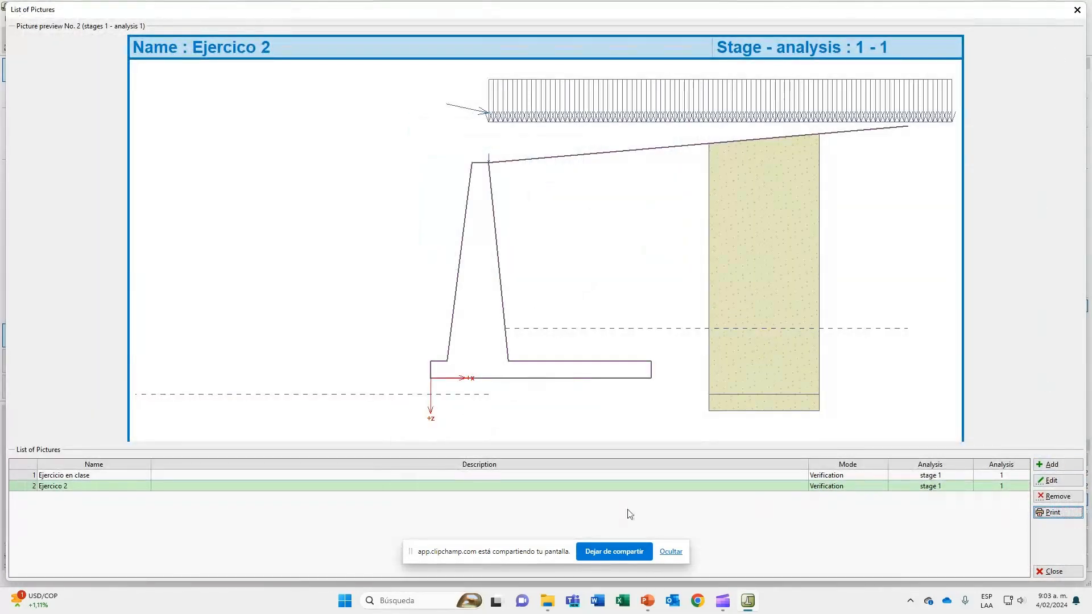
pyautogui.click(572, 475)
pyautogui.press('Down')
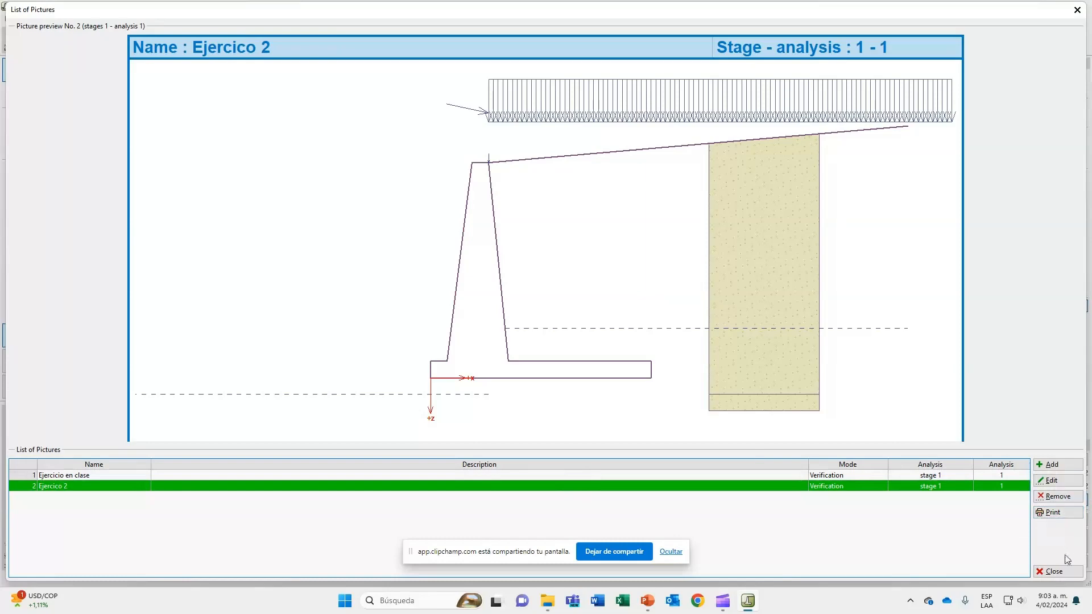
pyautogui.click(1059, 576)
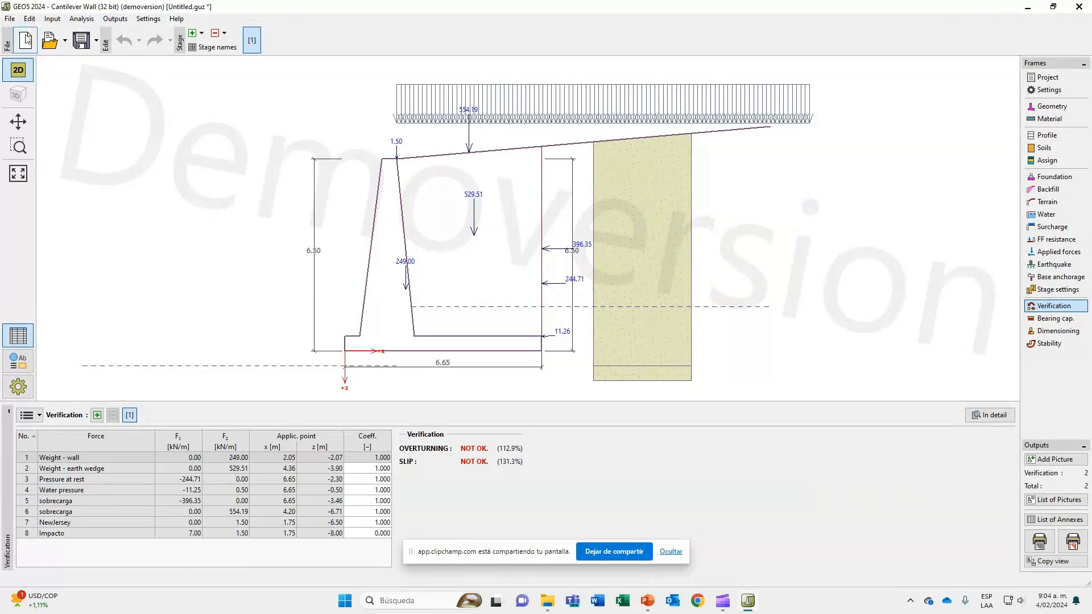
# Open the printable report of the whole cantilever wall analysis and review its tree of included sections.
pyautogui.click(10, 18)
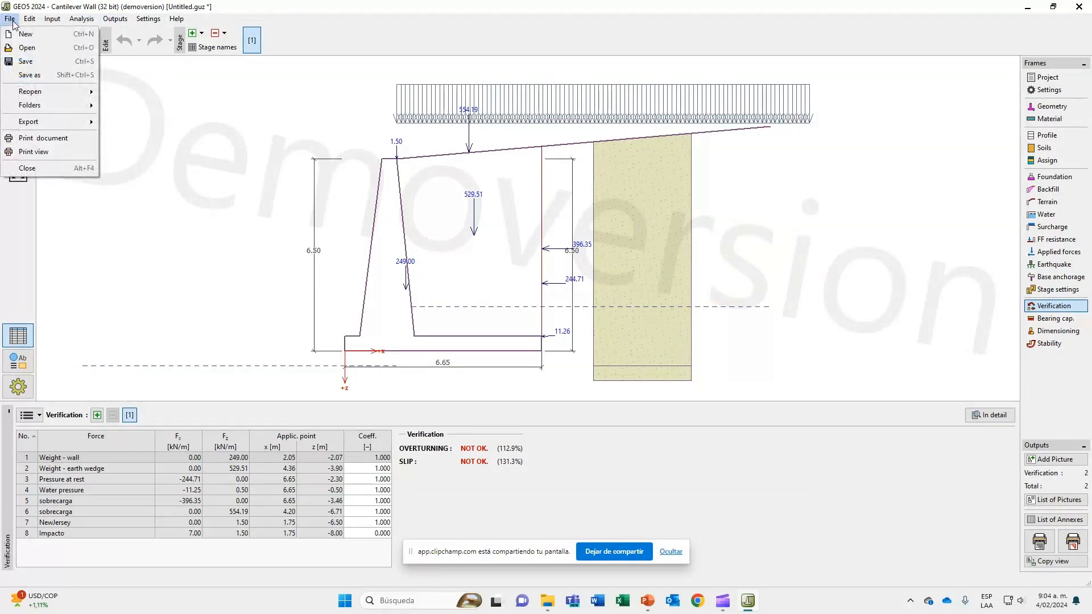
pyautogui.click(38, 140)
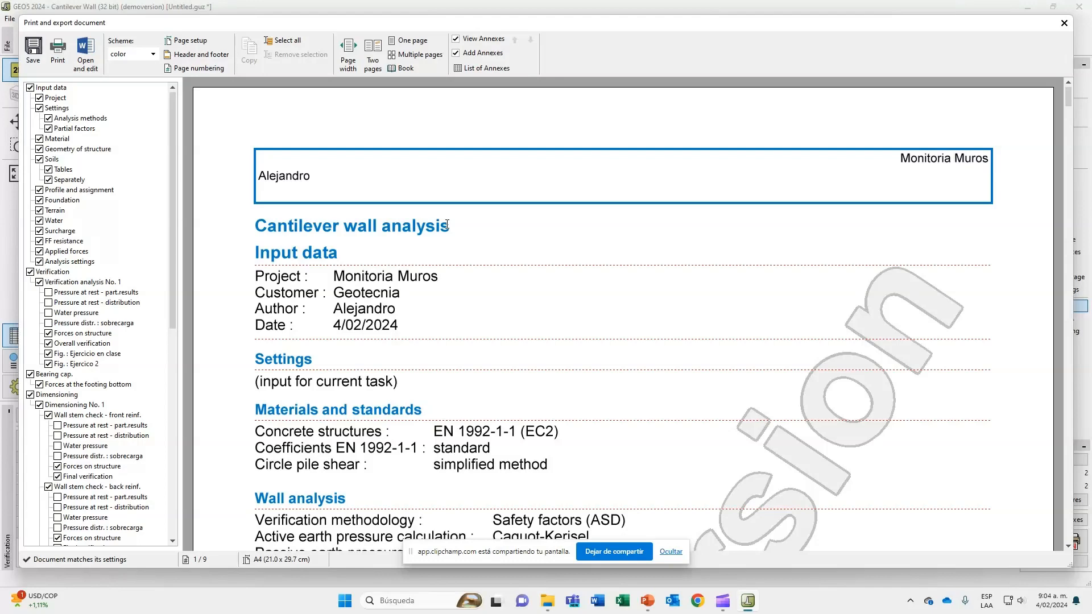
pyautogui.scroll(-7, 166, 364)
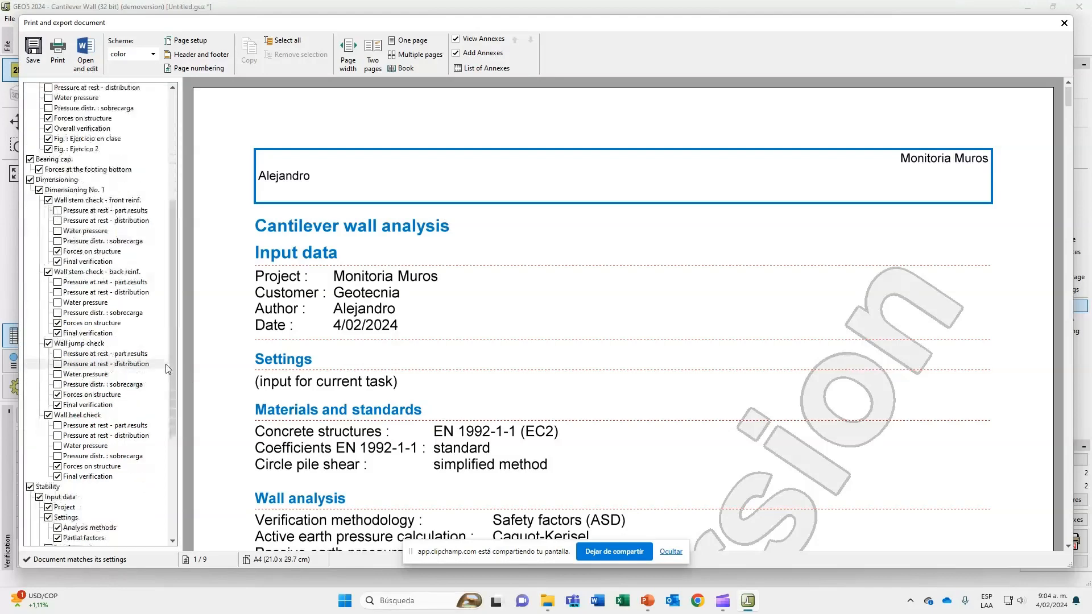
pyautogui.moveTo(174, 345); pyautogui.dragTo(173, 204)
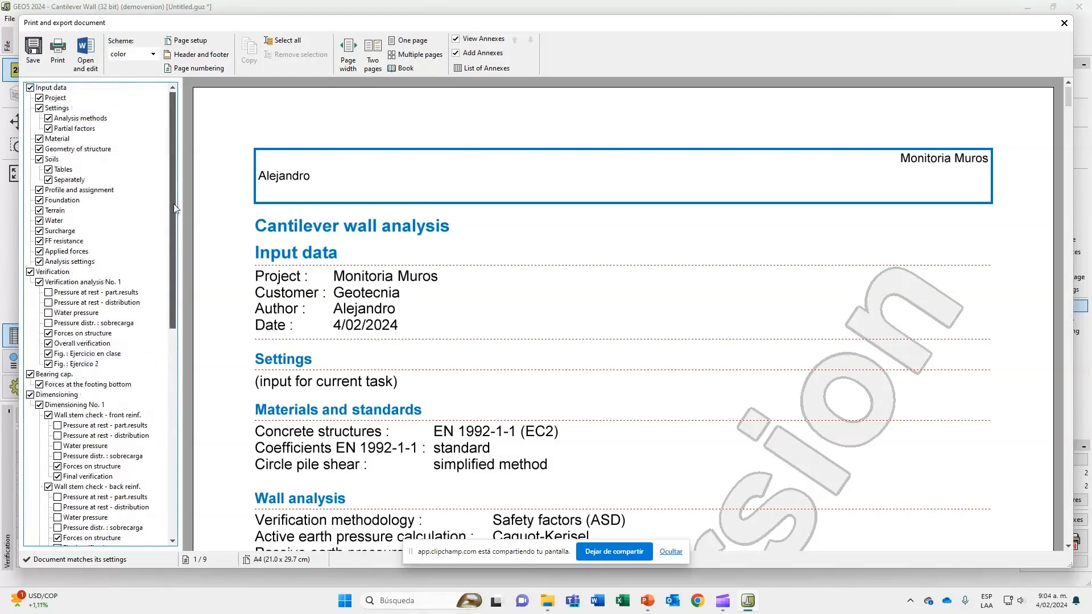
pyautogui.scroll(-13, 48, 94)
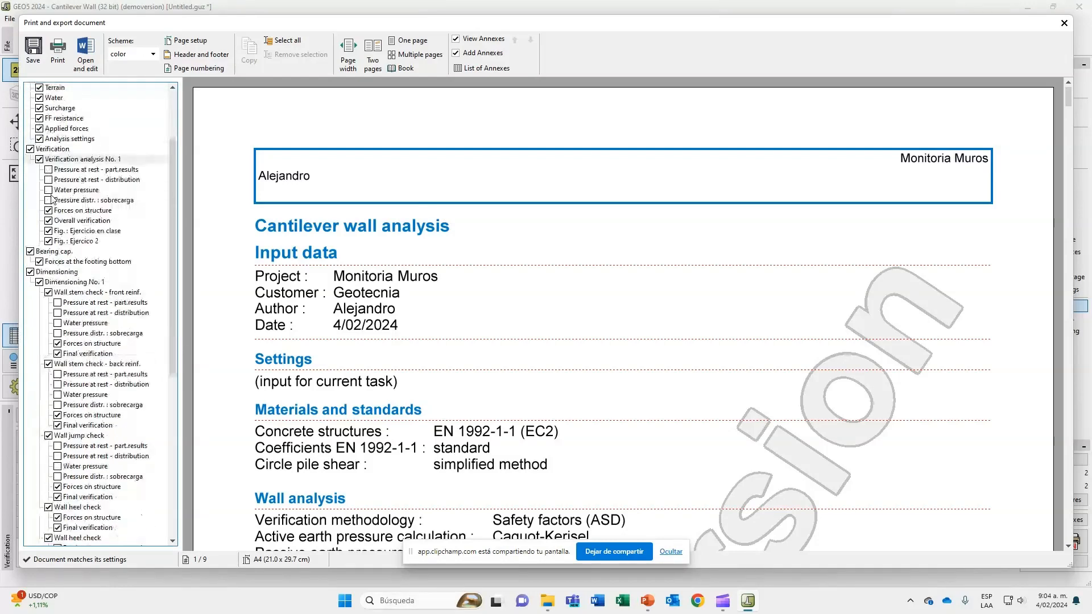
pyautogui.scroll(13, 57, 442)
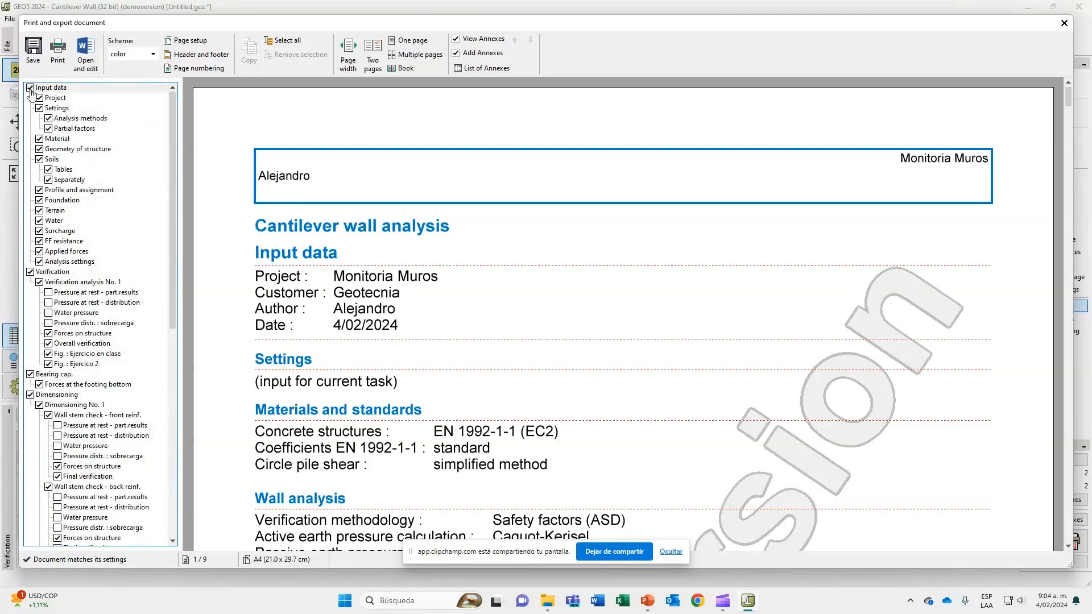
# Include the pressure at rest partial results and distribution, water pressure and "sobrecarga" pressure distribution in the report's Verification analysis No. 1.
pyautogui.click(49, 292)
pyautogui.click(49, 303)
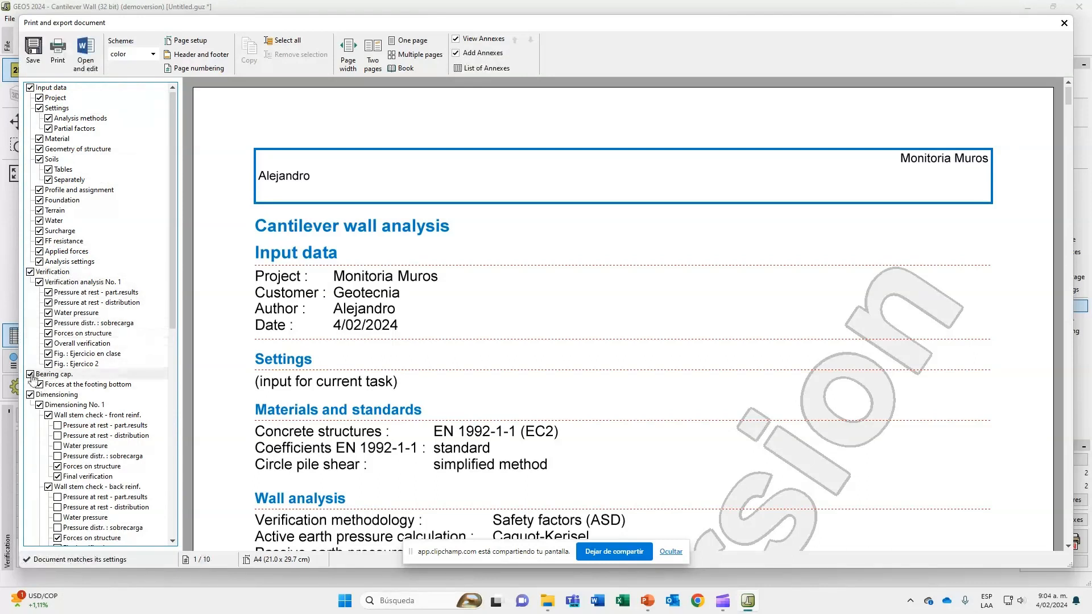
pyautogui.scroll(-13, 68, 342)
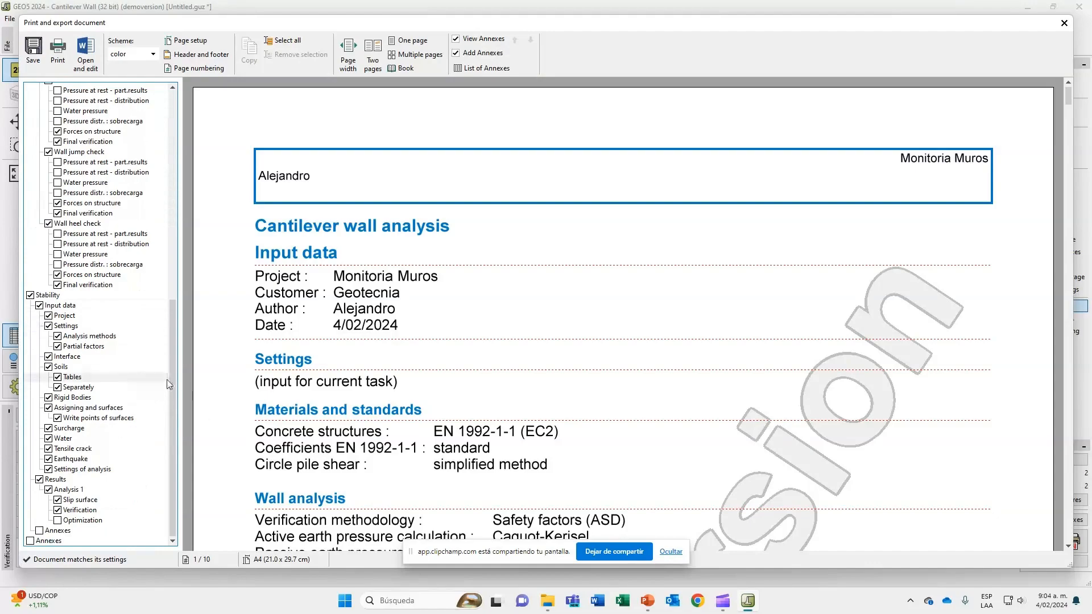
pyautogui.moveTo(172, 384); pyautogui.dragTo(172, 173)
# Examine the report from the input data and safety factors to the partial results for pressure at rest behind the structure.
pyautogui.scroll(-8, 883, 284)
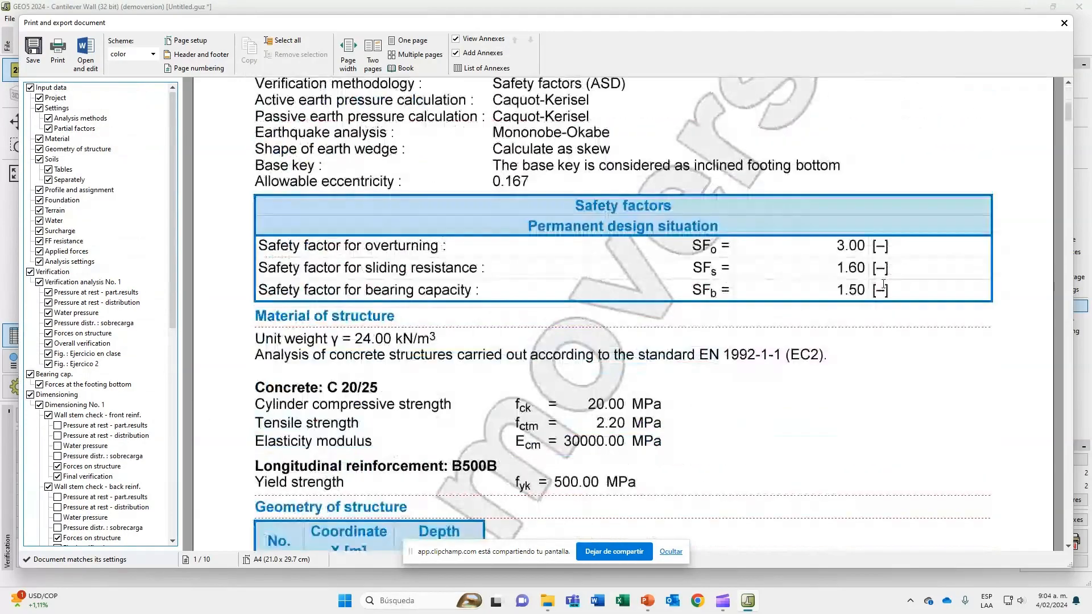
pyautogui.scroll(-15, 883, 284)
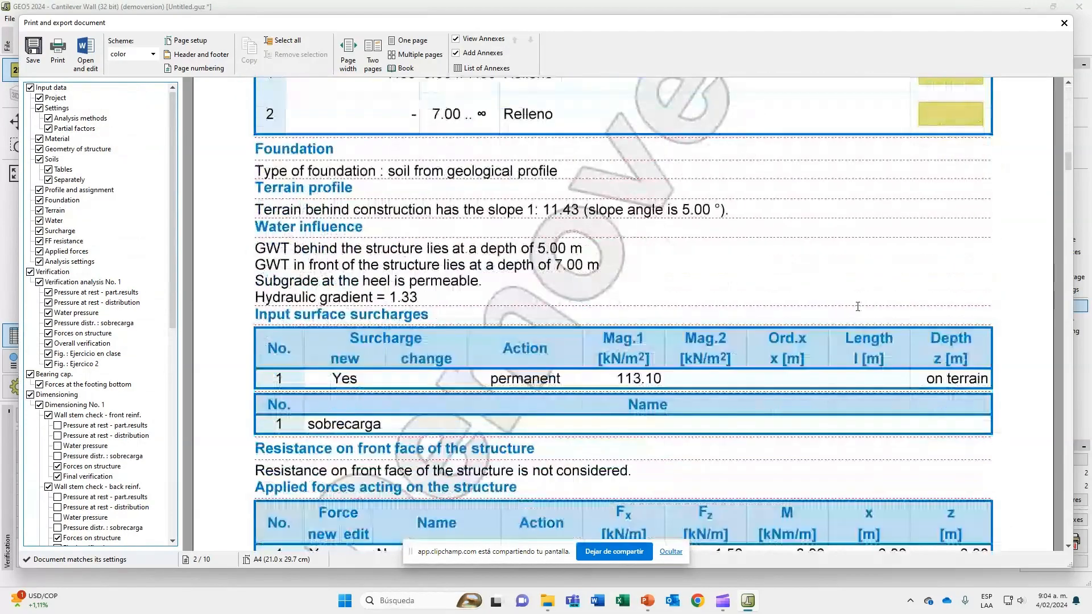
pyautogui.scroll(-10, 857, 307)
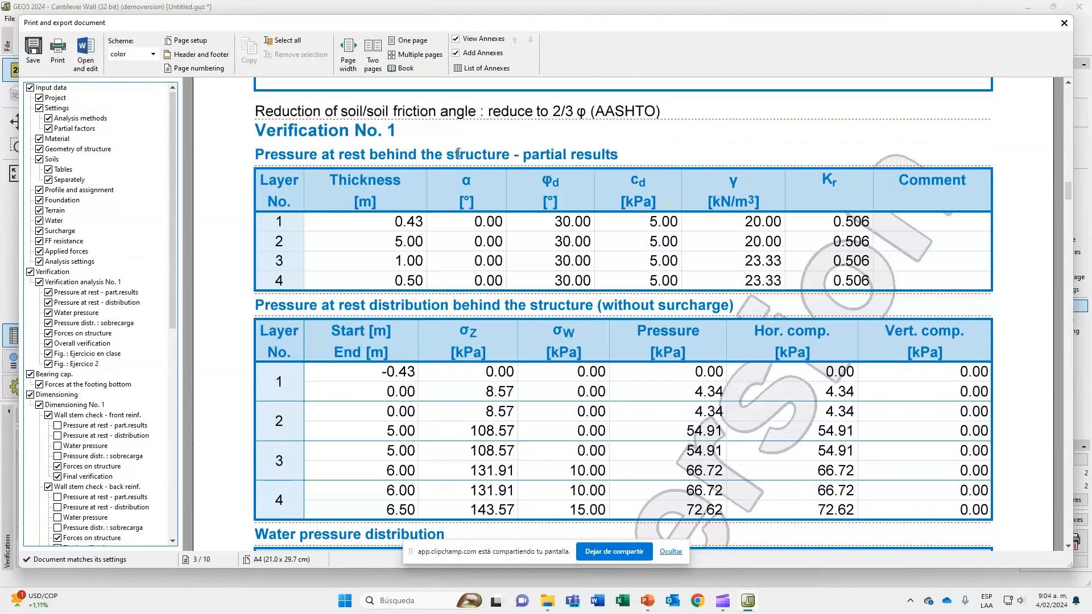
pyautogui.scroll(-1, 638, 208)
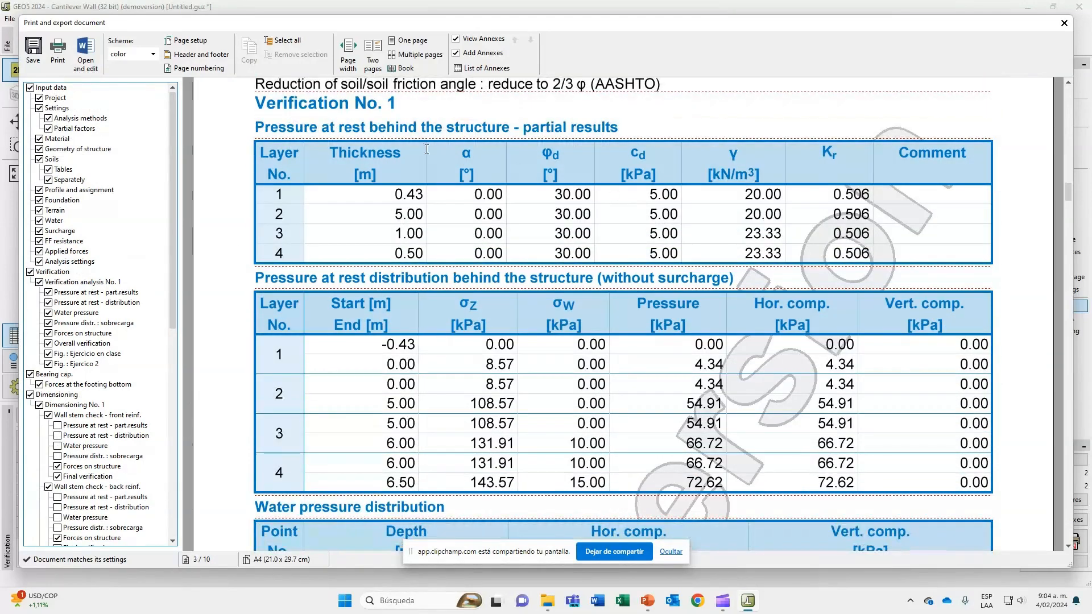
pyautogui.scroll(1, 426, 149)
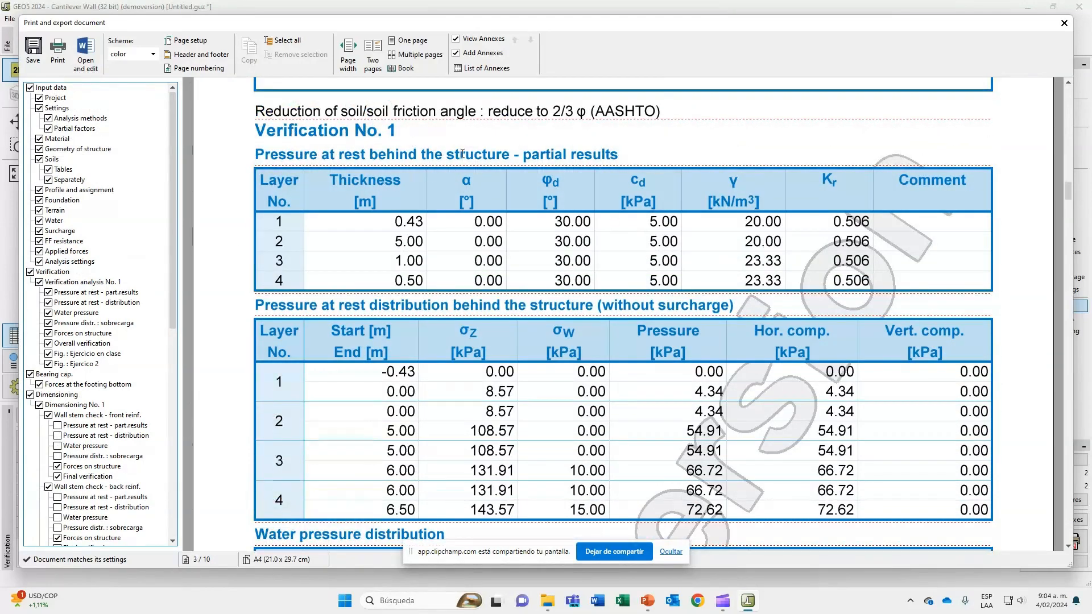
pyautogui.moveTo(255, 154); pyautogui.dragTo(628, 155)
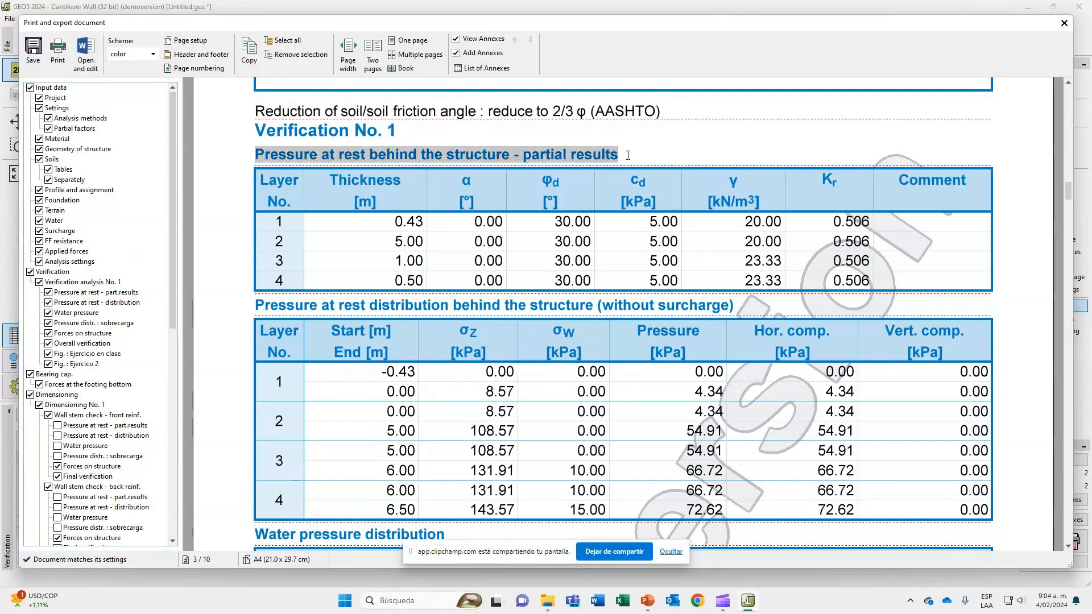
pyautogui.click(628, 155)
# Examine the report's tables for the pressure at rest distribution without surcharge and the water pressure distribution.
pyautogui.scroll(-3, 628, 155)
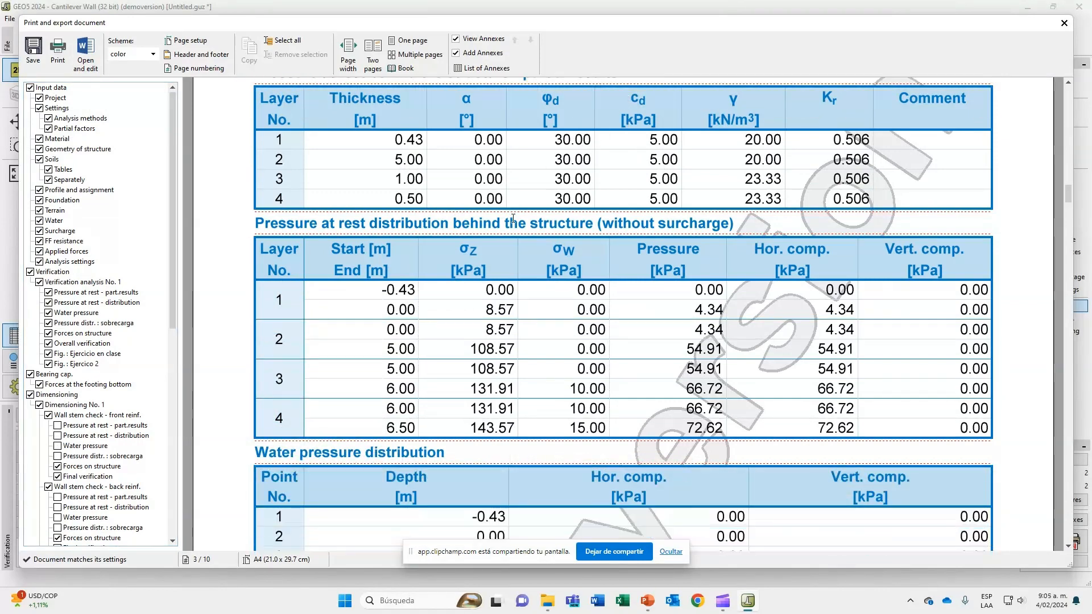
pyautogui.scroll(-3, 674, 221)
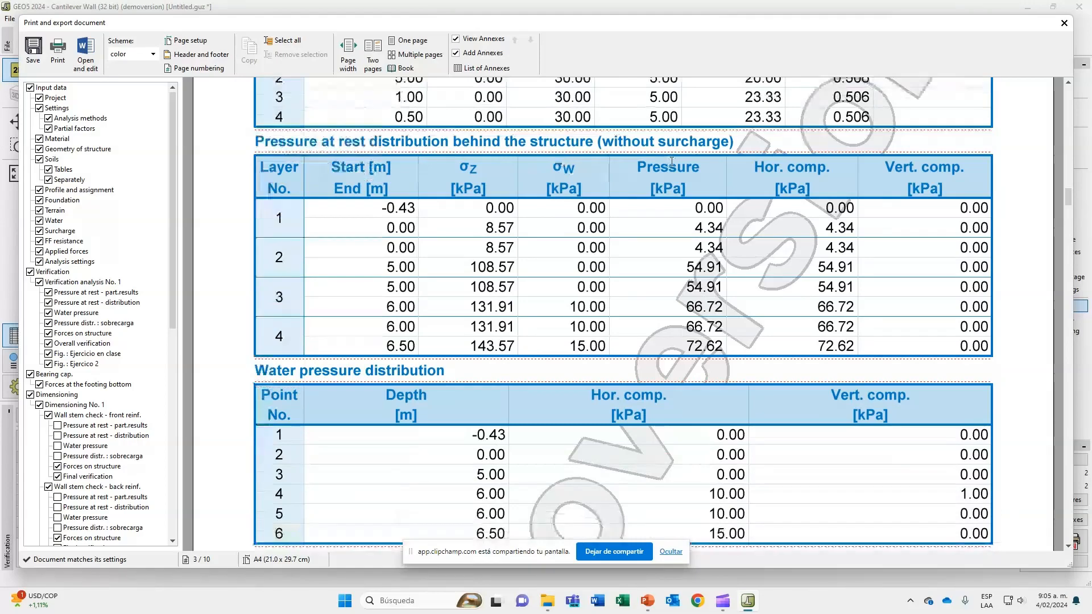
pyautogui.moveTo(734, 142); pyautogui.dragTo(540, 147)
pyautogui.scroll(-3, 572, 212)
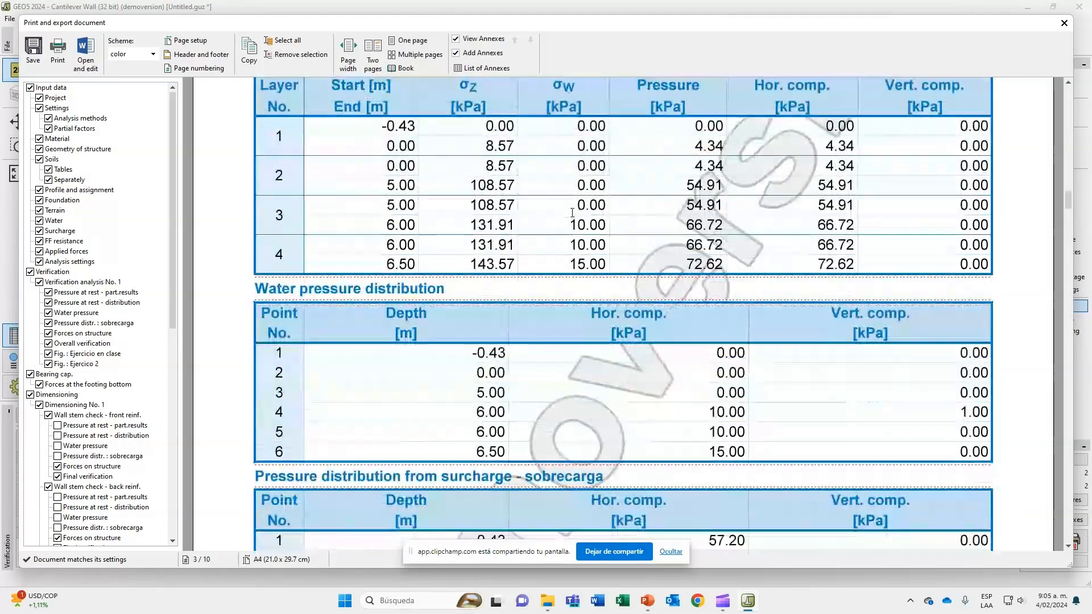
pyautogui.scroll(-1, 572, 212)
pyautogui.doubleClick(416, 260)
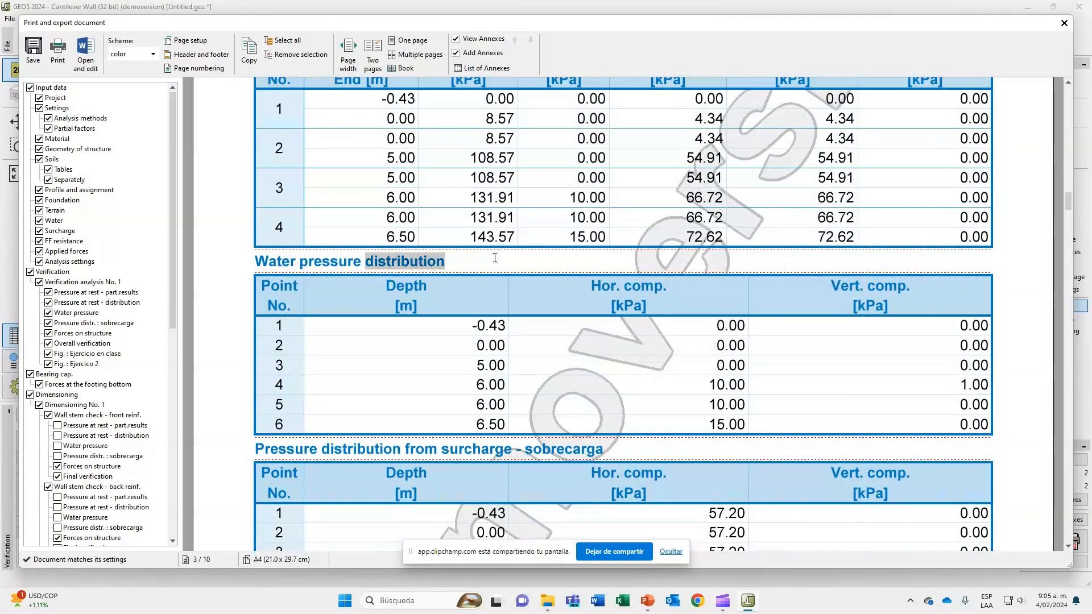
# Examine the report's "sobrecarga" pressure distribution, the forces acting on the construction, and the overturning and slip verification of the complete wall.
pyautogui.scroll(-4, 495, 258)
pyautogui.doubleClick(562, 340)
pyautogui.doubleClick(420, 339)
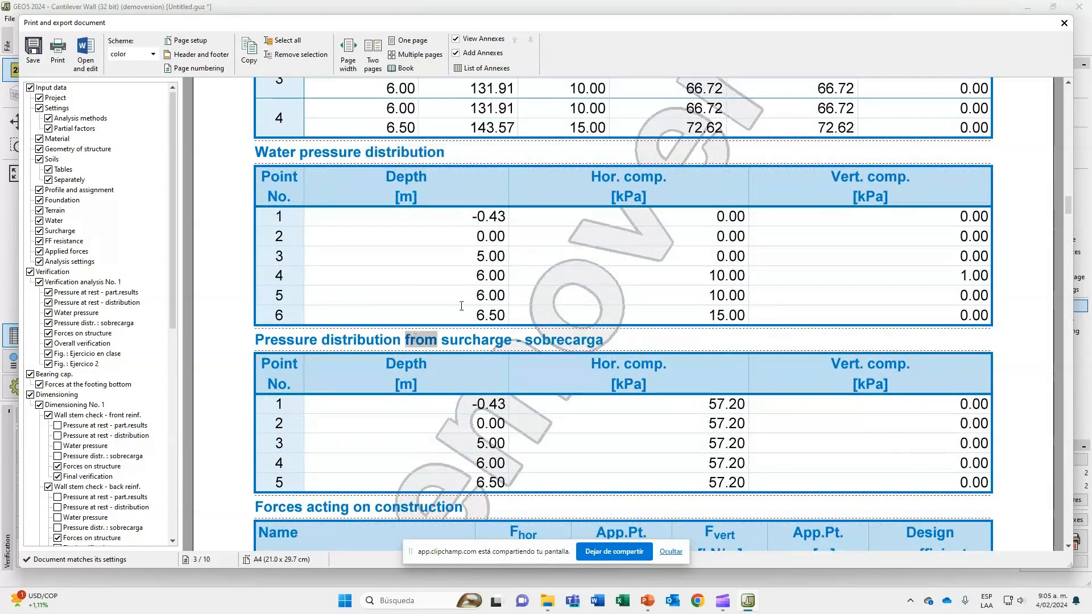
pyautogui.scroll(-7, 488, 283)
pyautogui.scroll(-20, 487, 283)
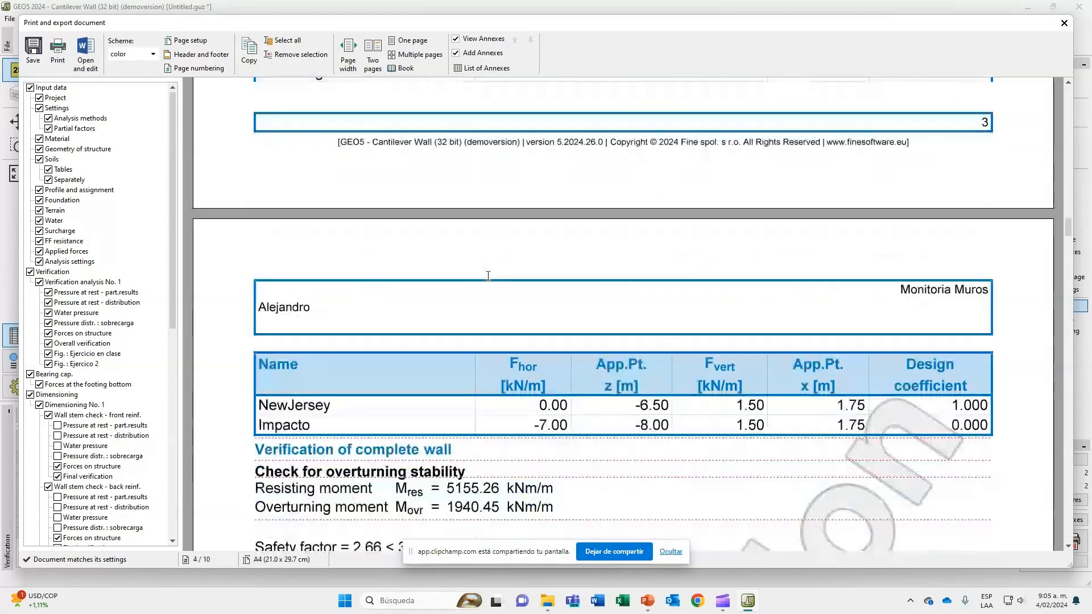
pyautogui.scroll(5, 488, 277)
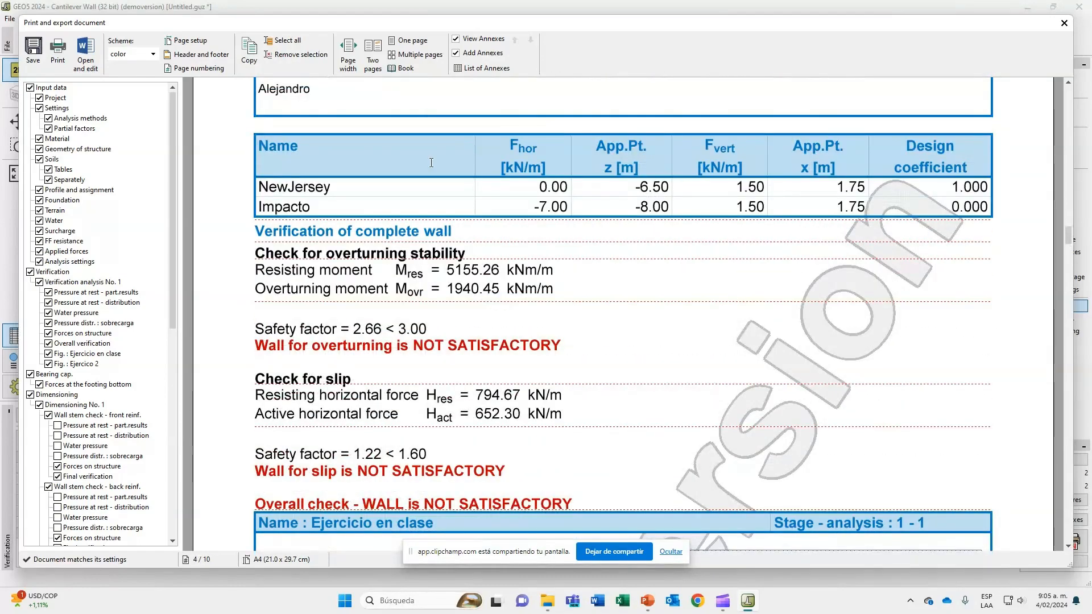
pyautogui.scroll(6, 919, 178)
pyautogui.scroll(-3, 918, 178)
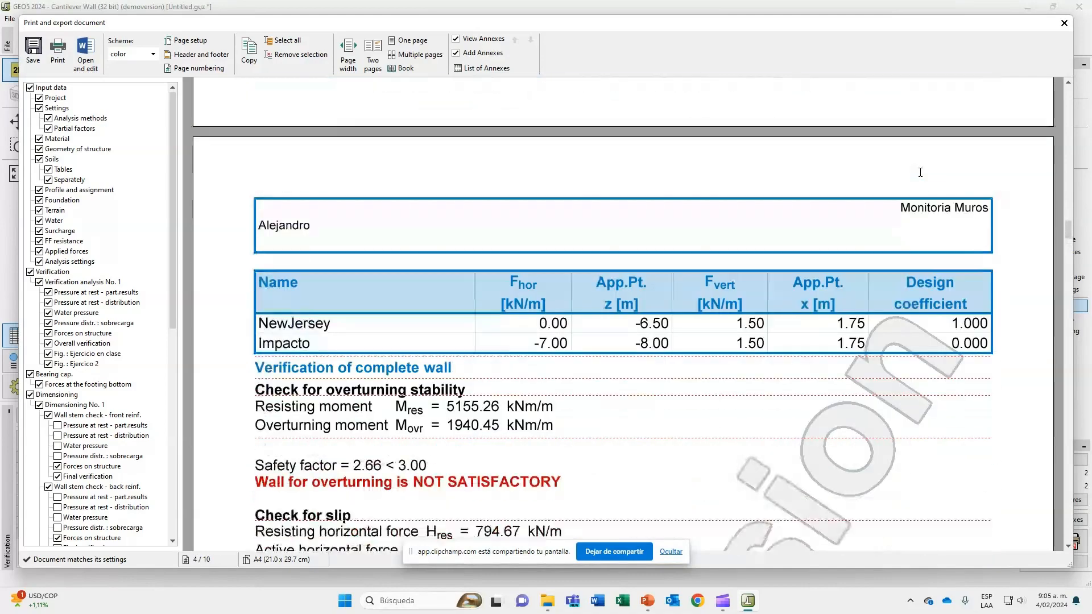
pyautogui.scroll(7, 507, 406)
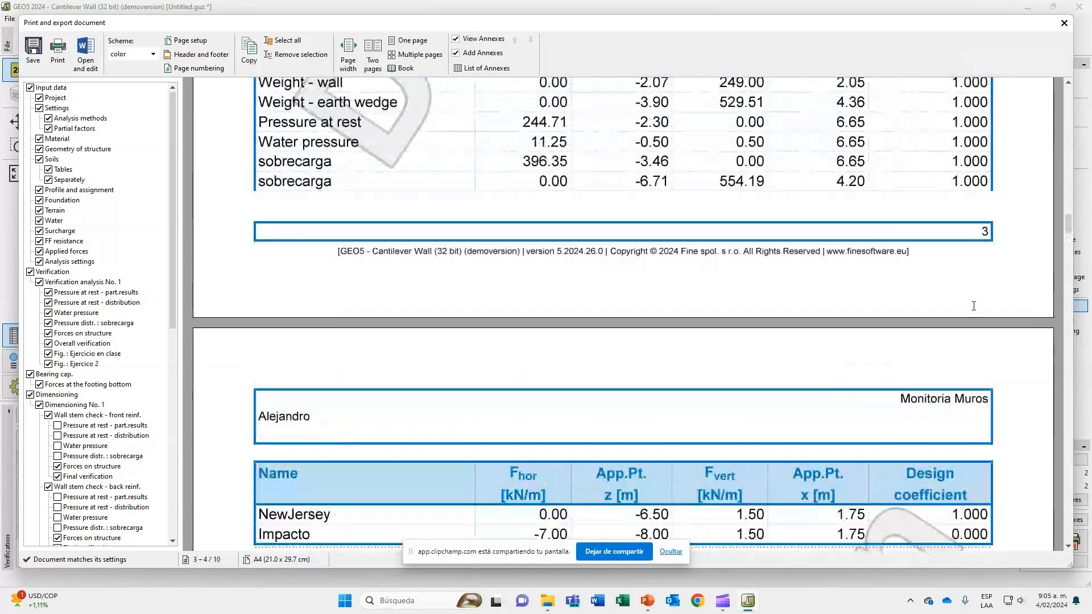
pyautogui.scroll(-20, 835, 222)
# Examine the report's attached figures, the bearing capacity of the foundation soil, and the stem, jump and heel checks of Dimensioning No. 1.
pyautogui.scroll(-10, 836, 222)
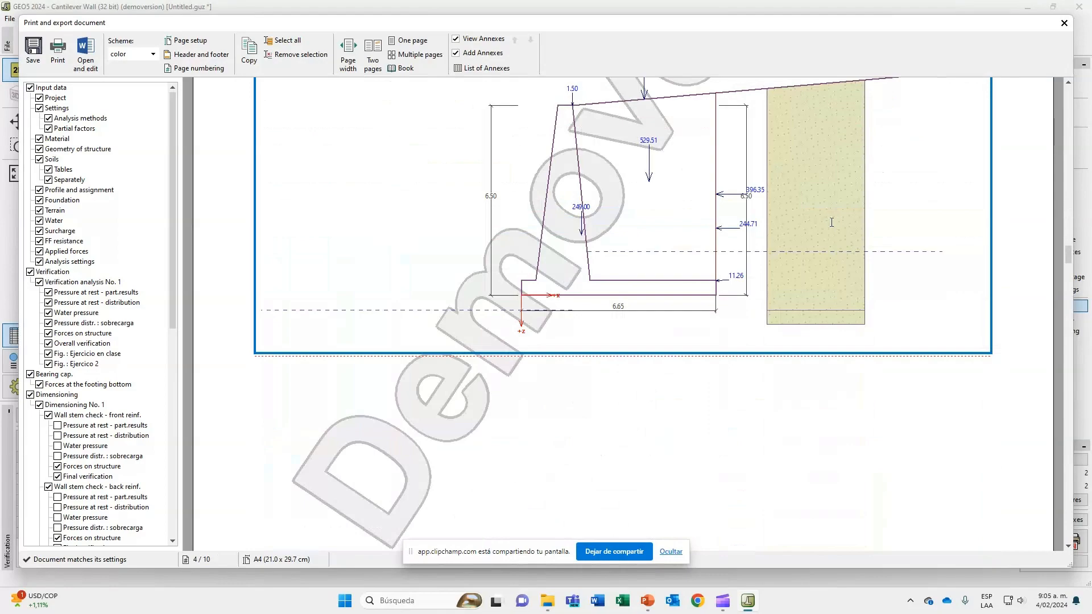
pyautogui.scroll(-20, 831, 222)
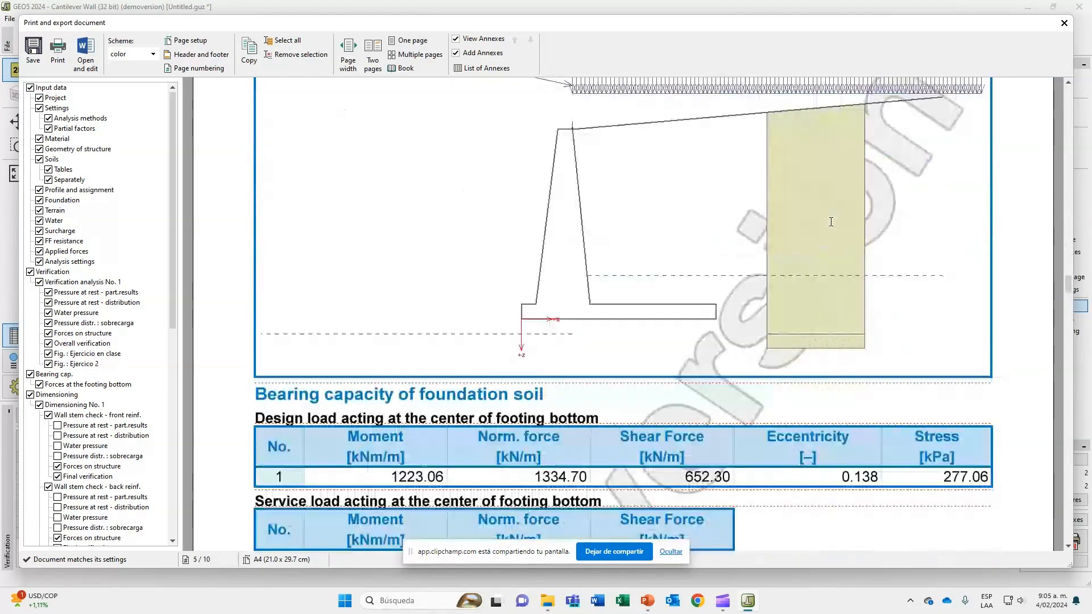
pyautogui.scroll(-9, 831, 222)
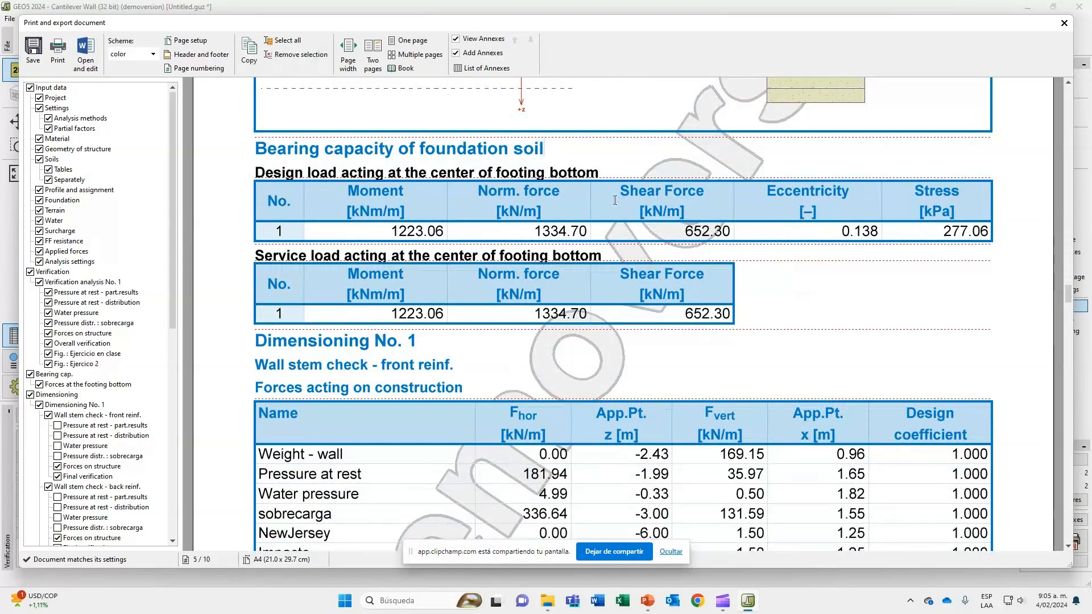
pyautogui.scroll(-20, 614, 201)
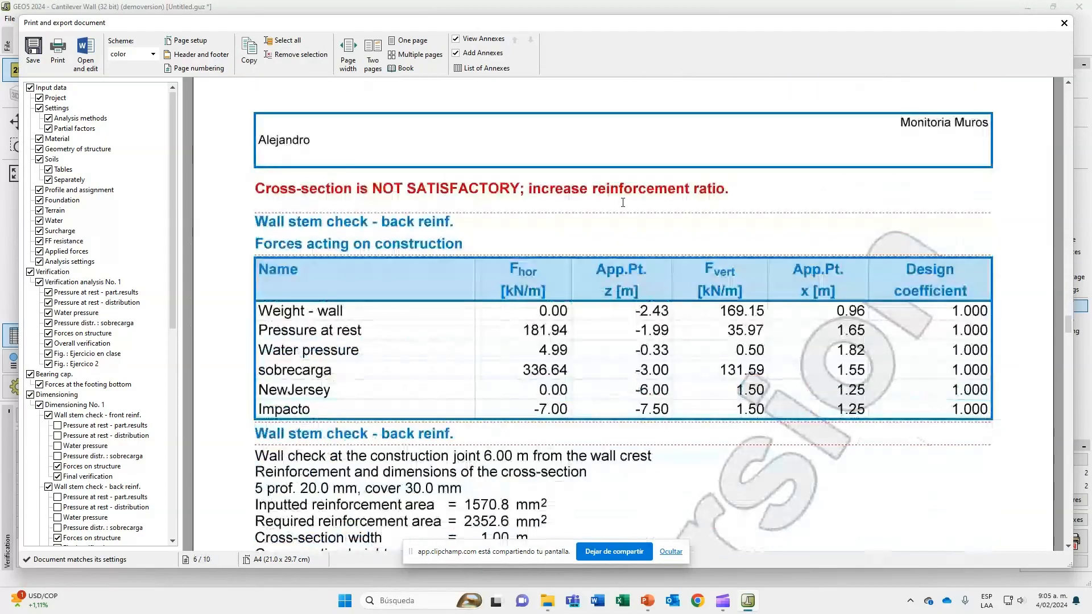
pyautogui.scroll(-20, 623, 202)
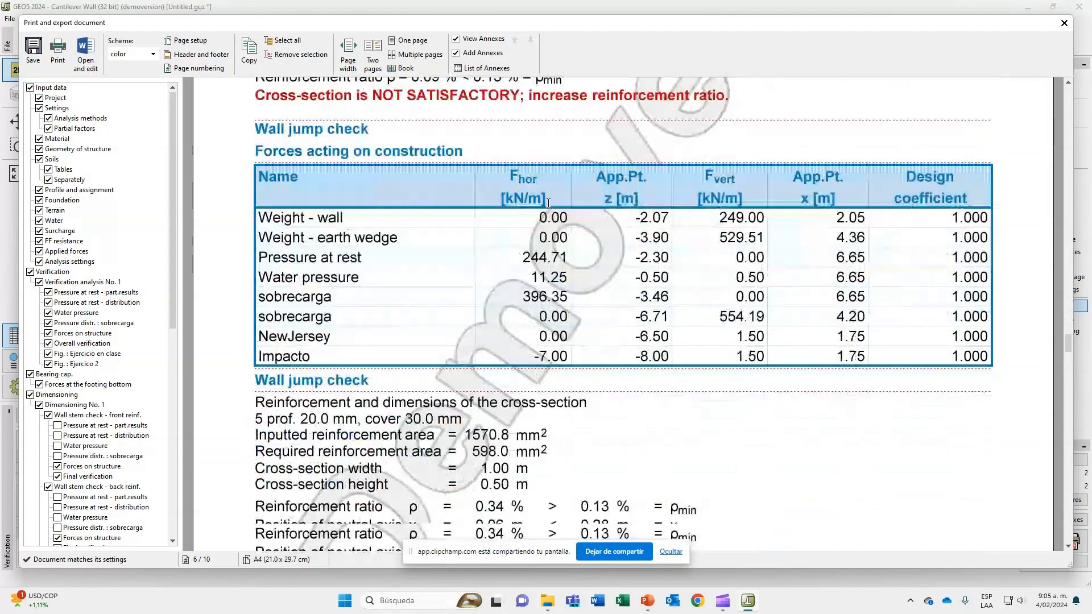
pyautogui.scroll(-20, 547, 203)
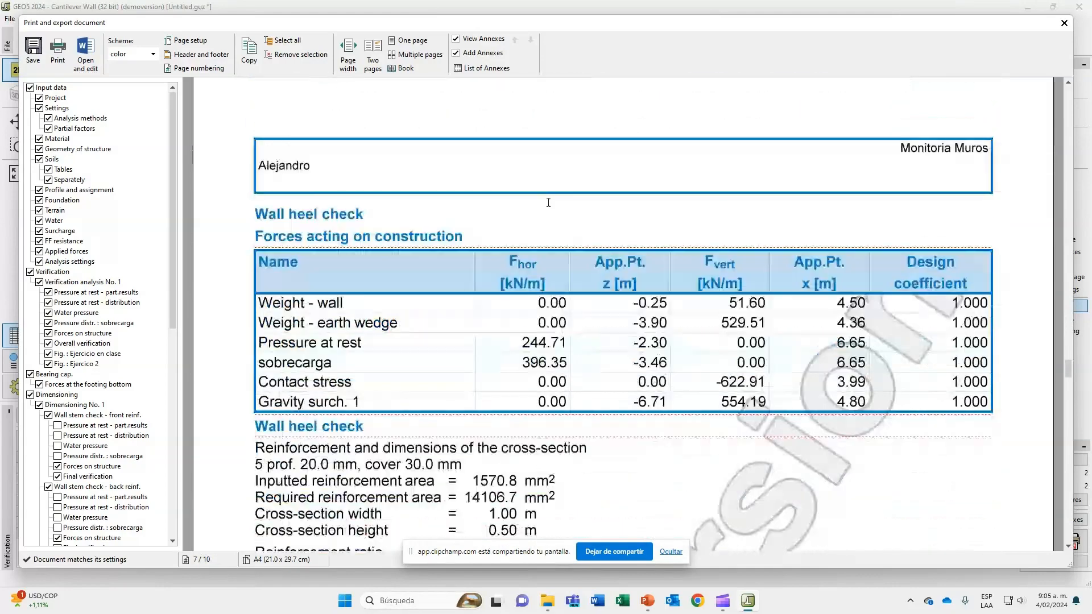
pyautogui.scroll(-10, 547, 203)
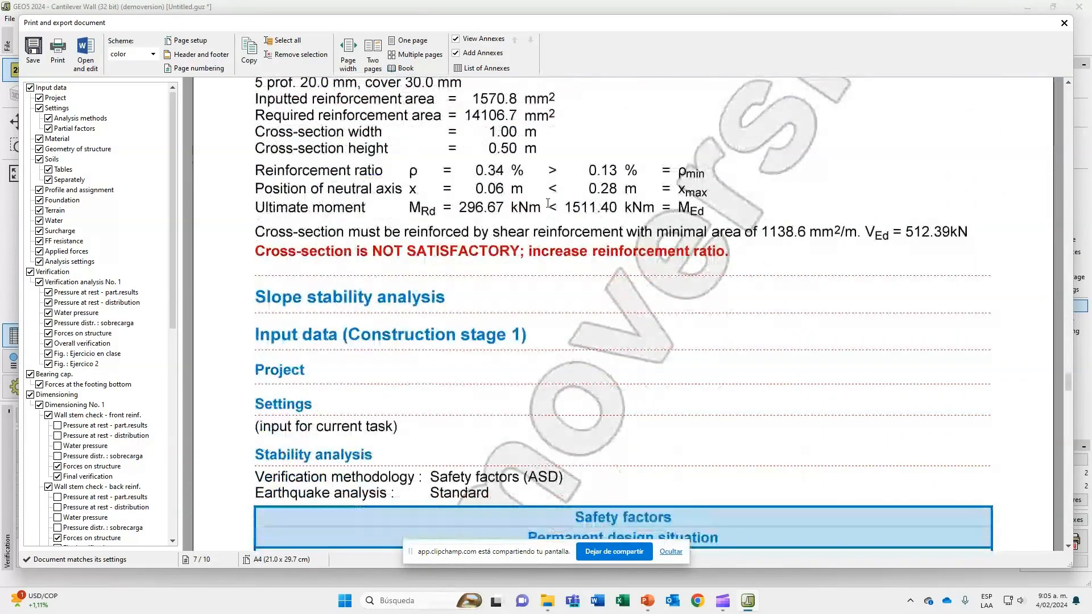
# Examine the report's slope stability analysis from the safety factors and interface coordinates to the Bishop verification, and close the report.
pyautogui.scroll(-12, 470, 289)
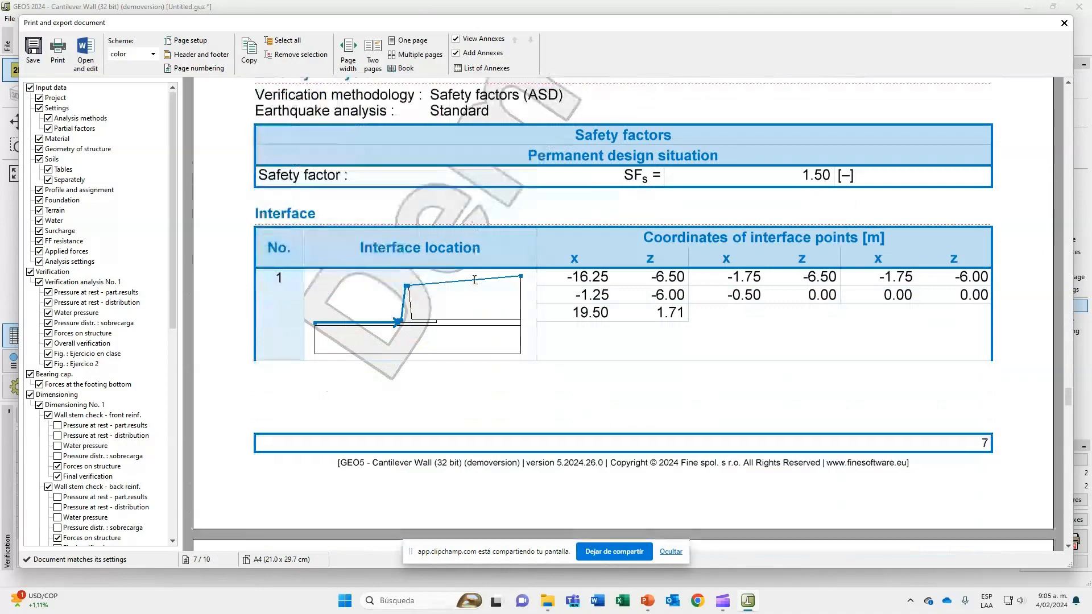
pyautogui.scroll(-20, 475, 278)
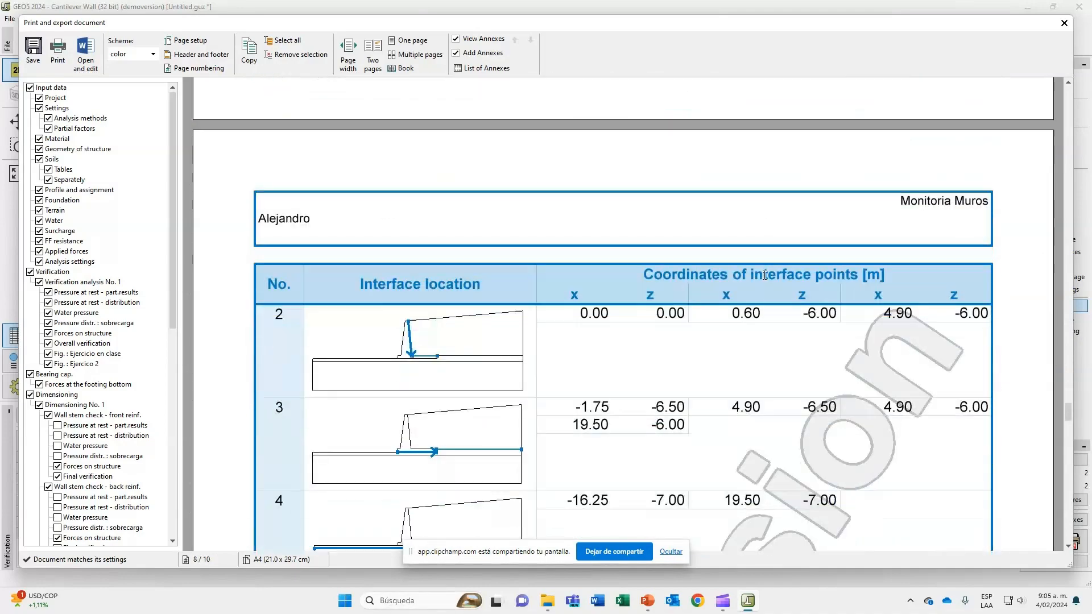
pyautogui.scroll(5, 685, 264)
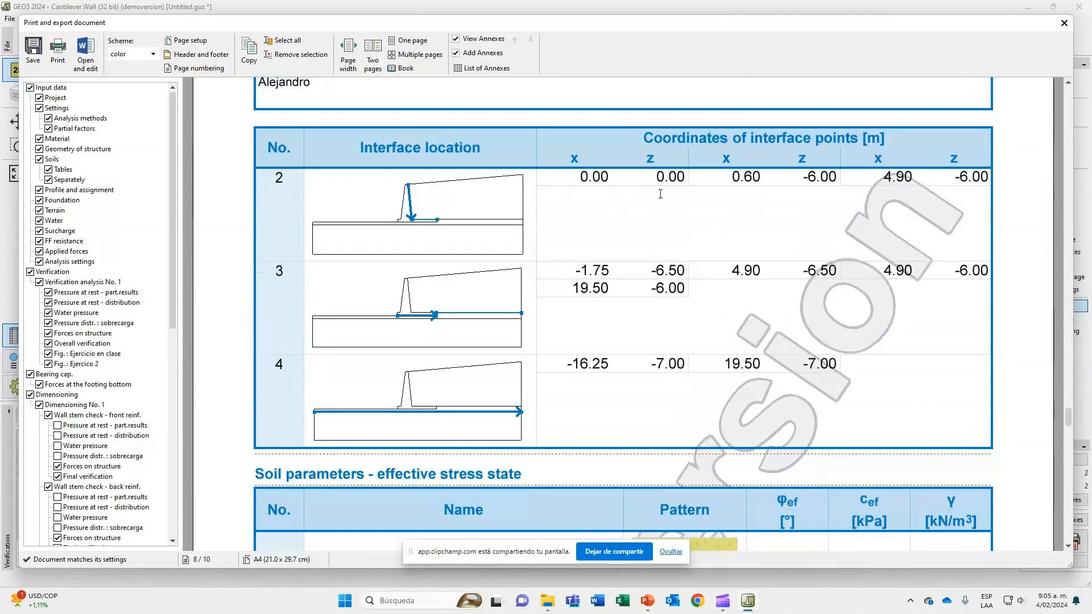
pyautogui.scroll(-20, 660, 194)
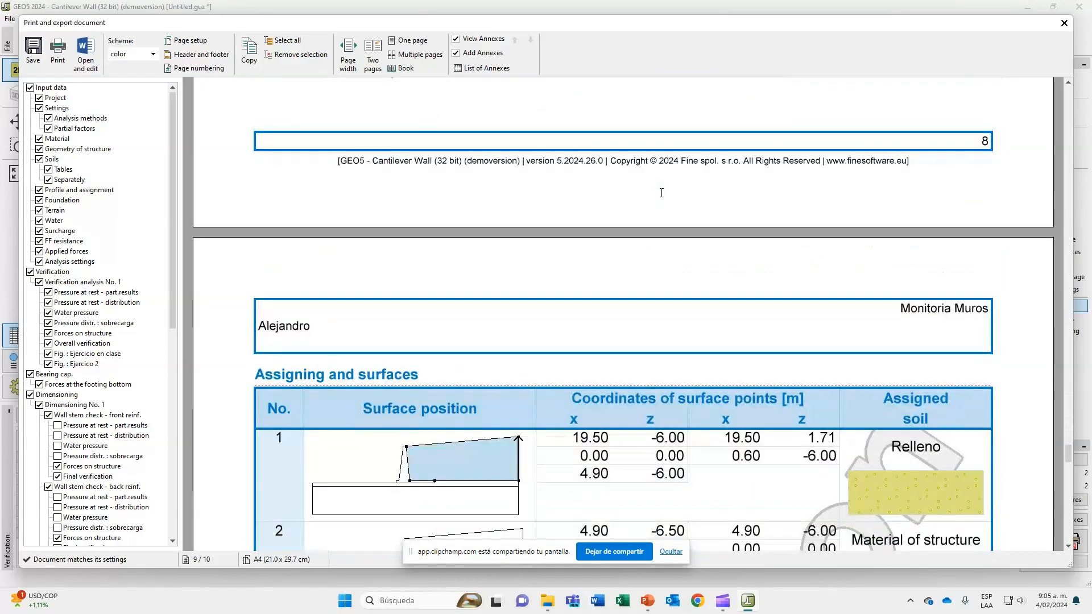
pyautogui.scroll(-20, 661, 192)
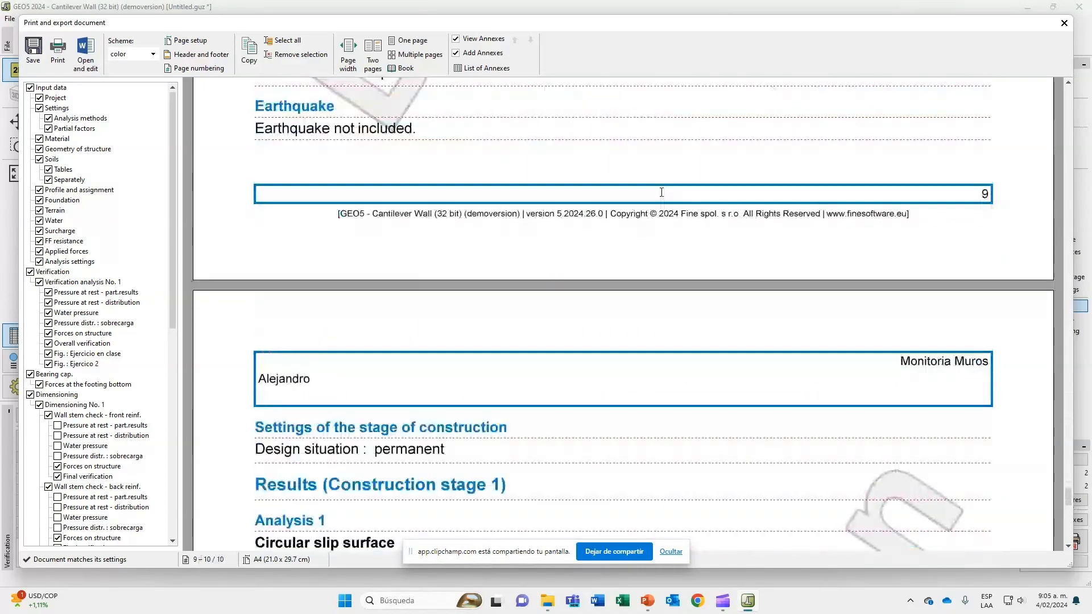
pyautogui.scroll(-20, 661, 193)
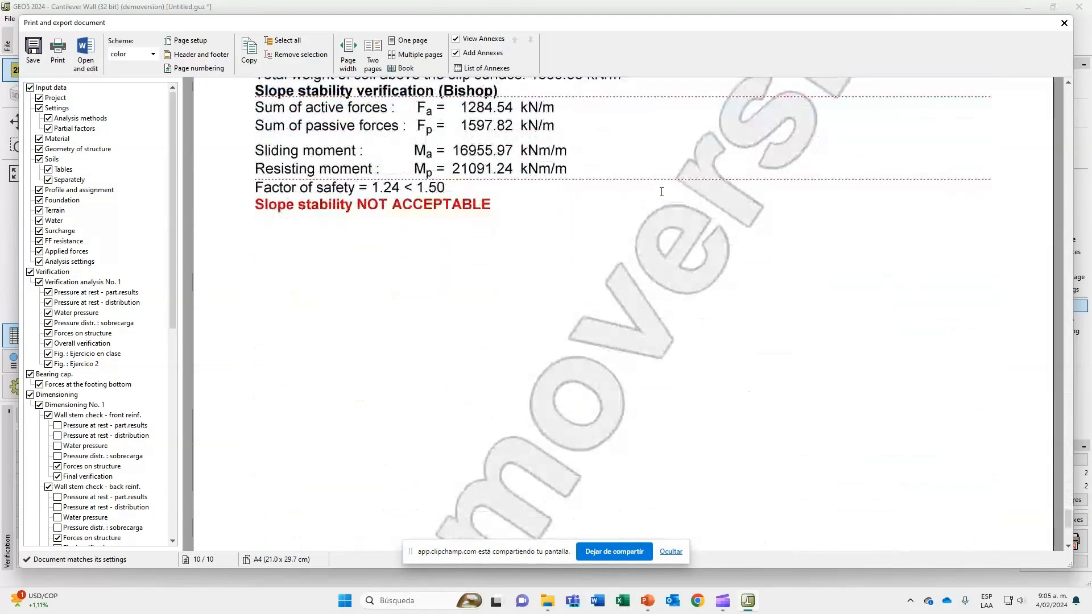
pyautogui.scroll(-15, 661, 192)
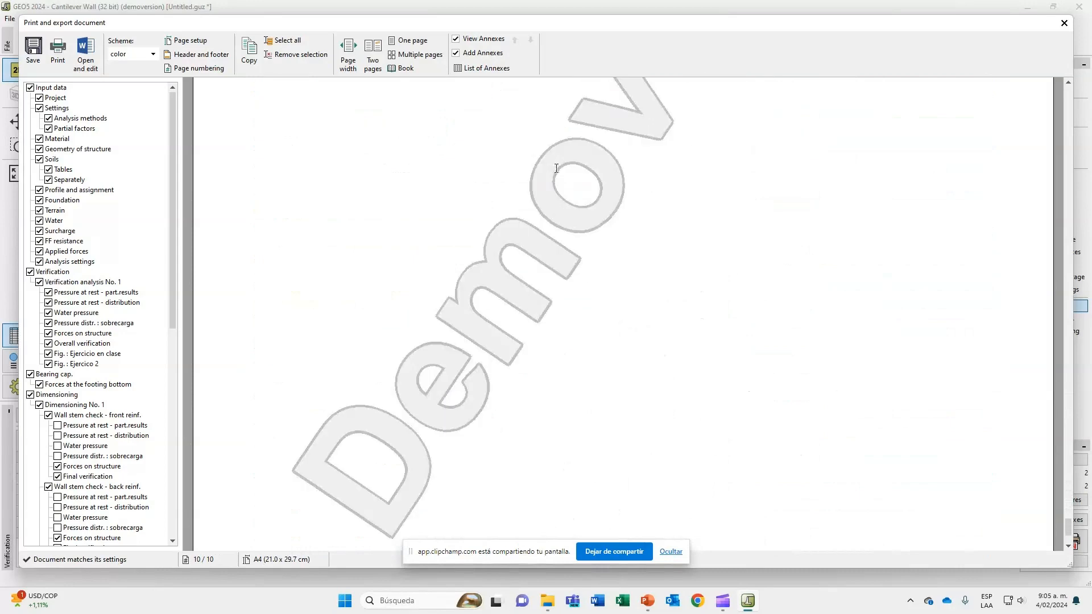
pyautogui.click(1063, 23)
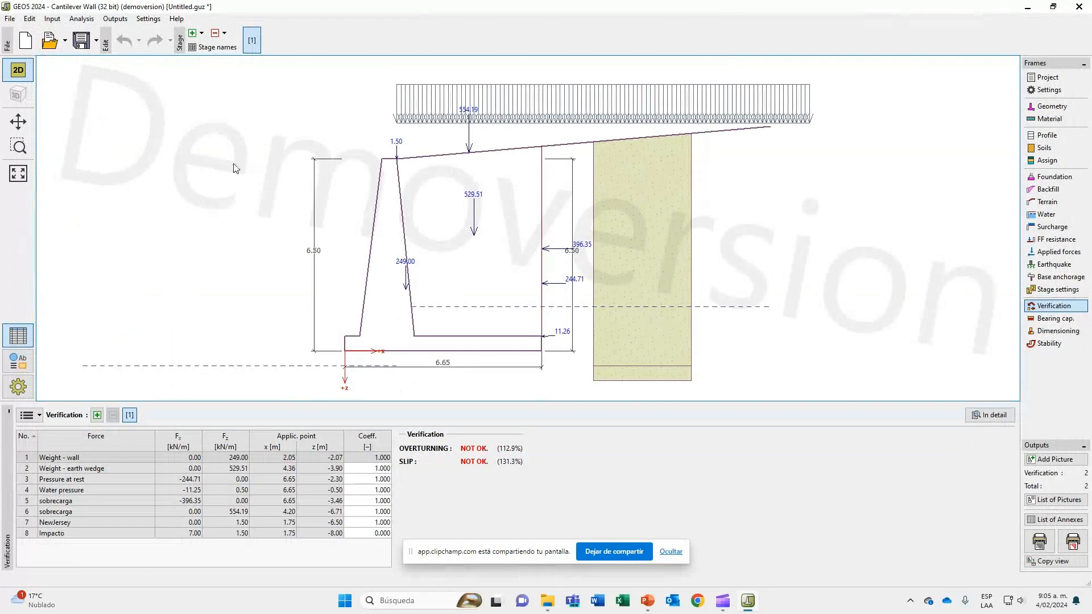
# Review the file formats available for exporting the wall data, such as IFC and CAD, without exporting.
pyautogui.click(11, 21)
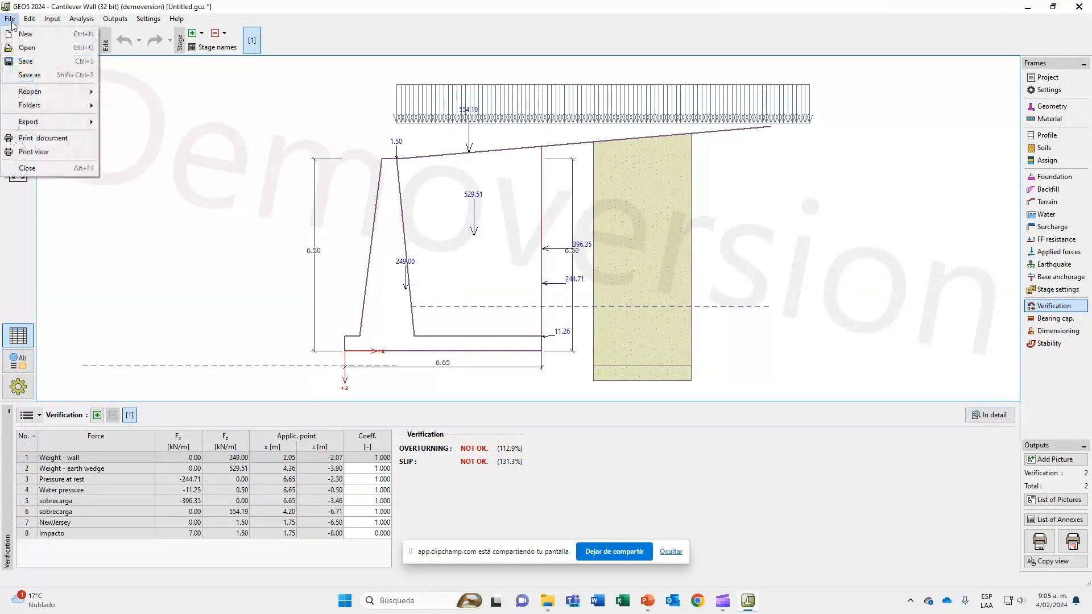
pyautogui.moveTo(29, 122)
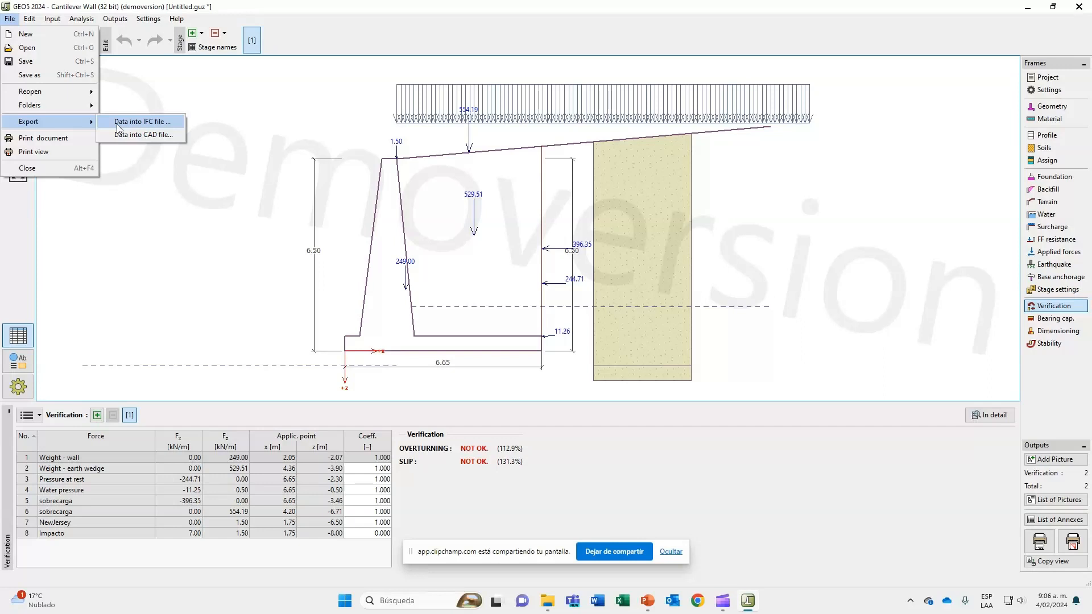
pyautogui.click(484, 297)
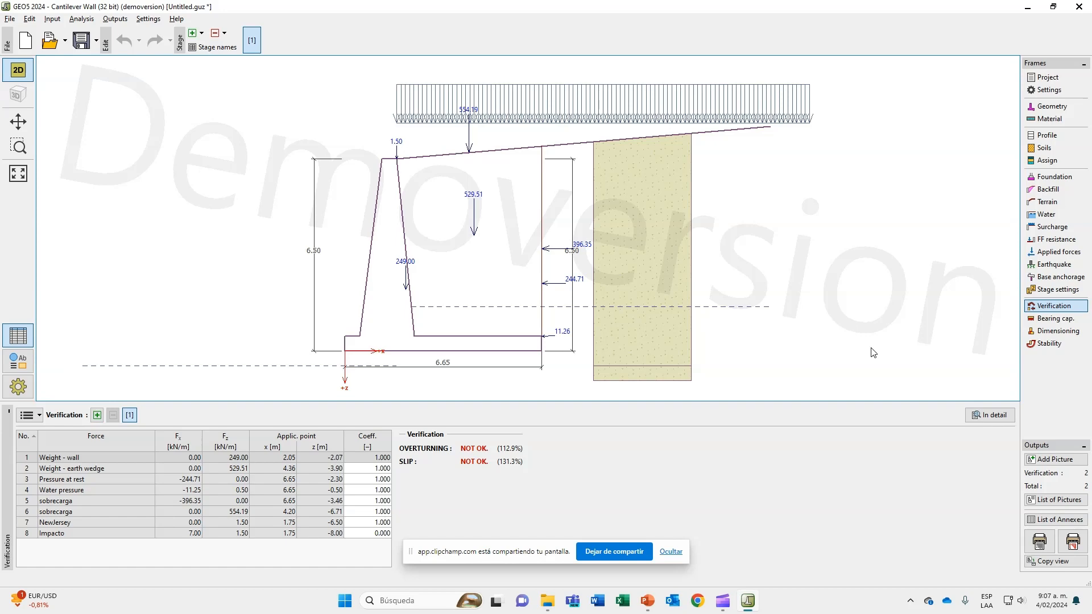
# Switch to the PowerPoint slide show and go back to the "Escenarios de diseño" slide.
pyautogui.hotkey('alt', 'Tab')
pyautogui.hotkey('alt', 'Tab')
pyautogui.hotkey('alt', 'Tab')
pyautogui.hotkey('alt', 'Tab')
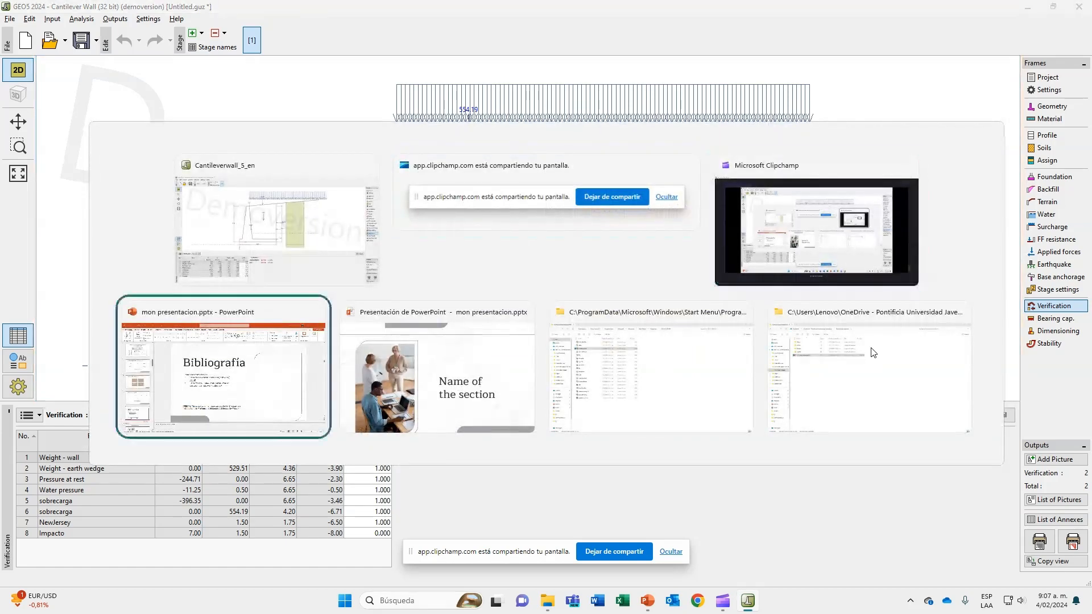
pyautogui.press('Left')
pyautogui.press('Left')
pyautogui.press('Left')
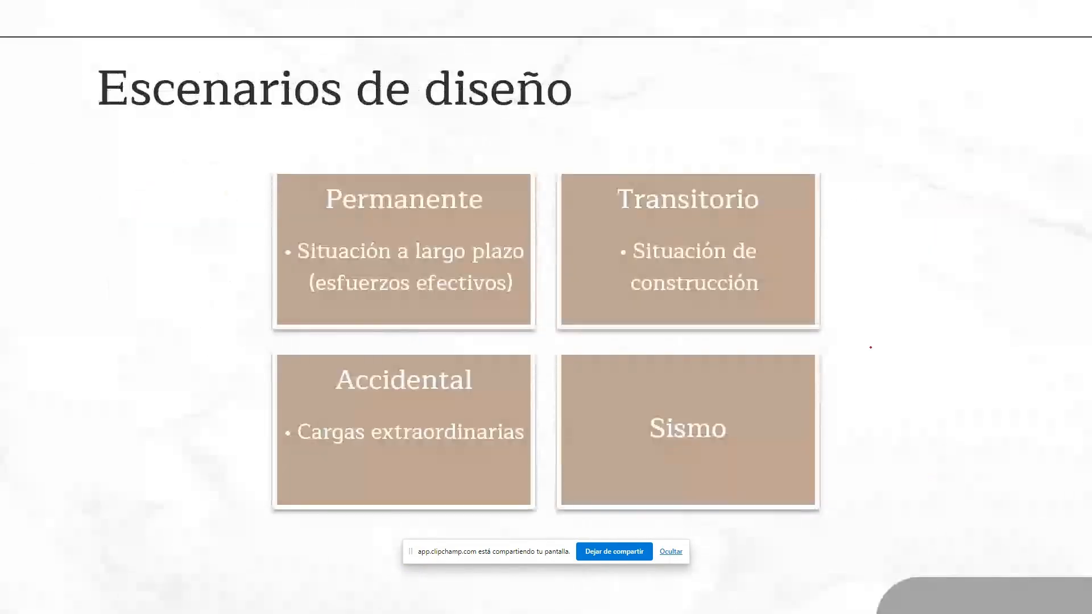